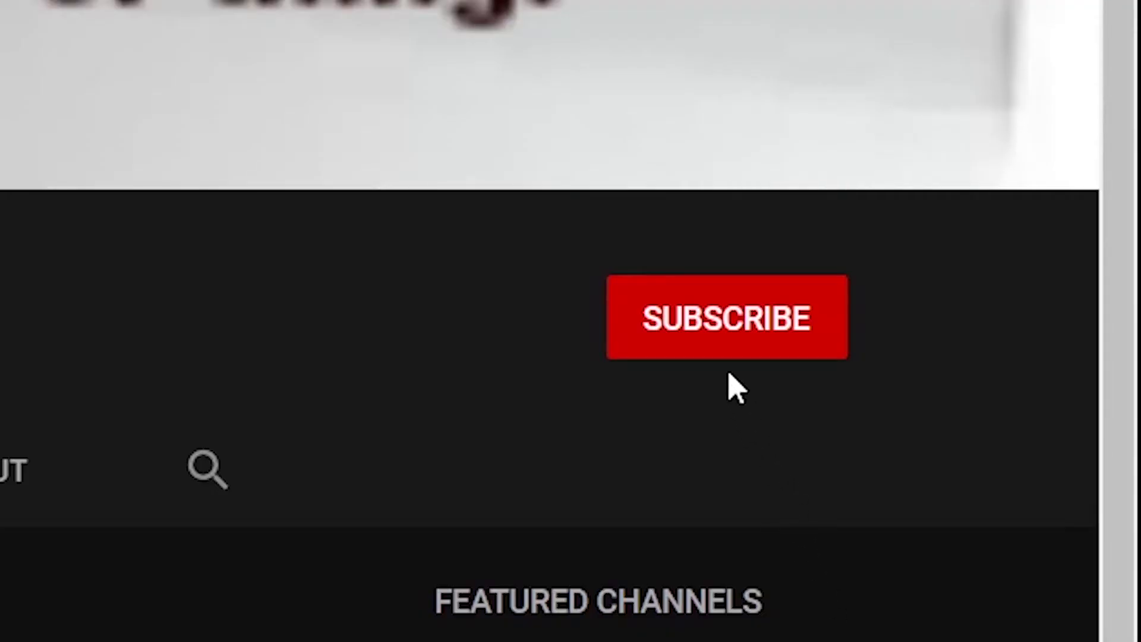
Subscribe to the channel and set its bell to All notifications.
left_click(734, 333)
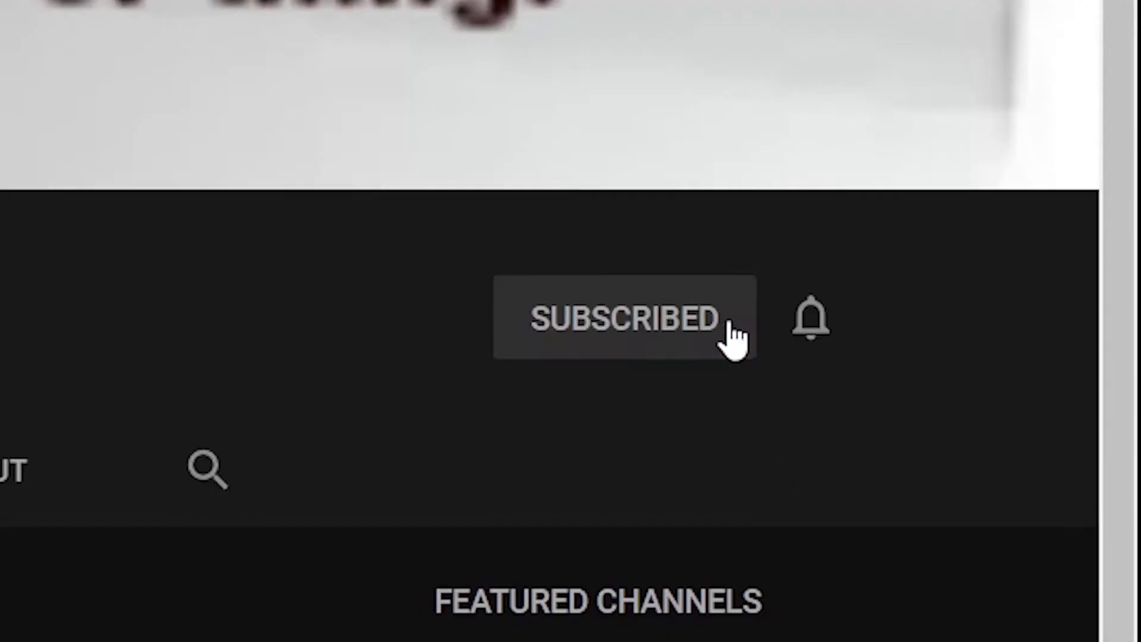
left_click(811, 321)
left_click(754, 447)
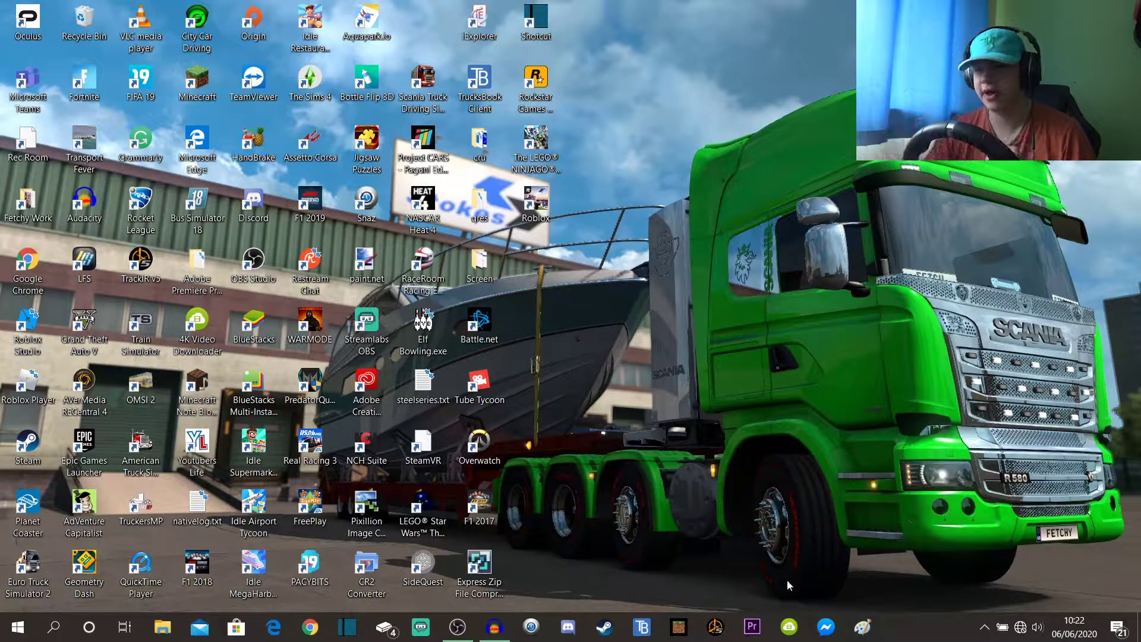
Launch Adobe Premiere Pro CC 2015 from its taskbar icon.
left_click(752, 627)
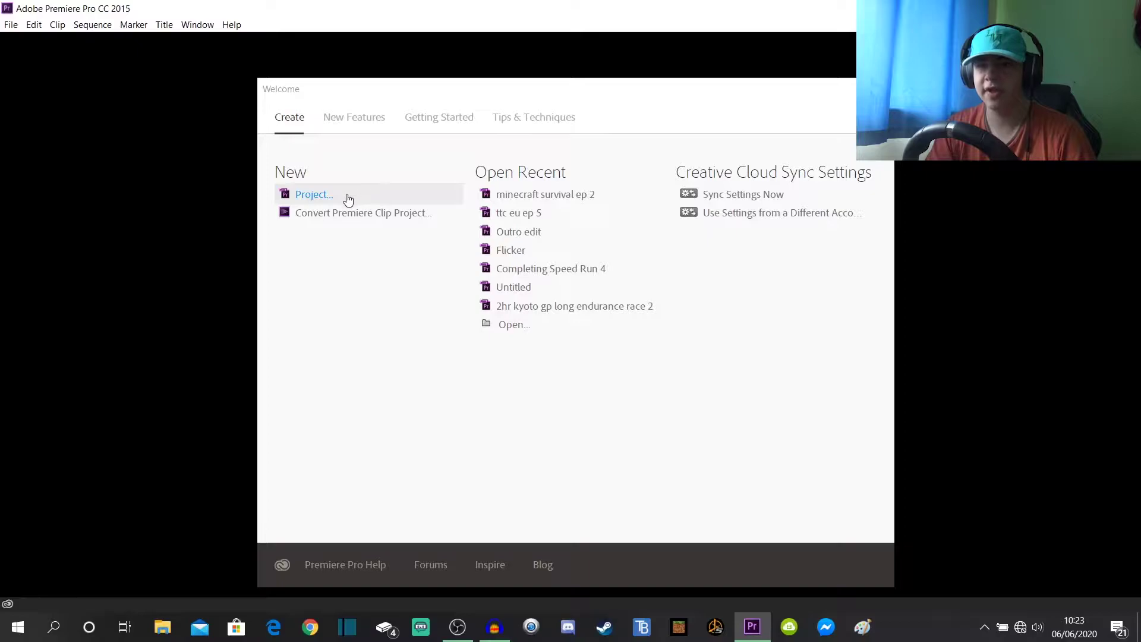
Start a new project named 'Daycare Story edit'.
left_click(348, 195)
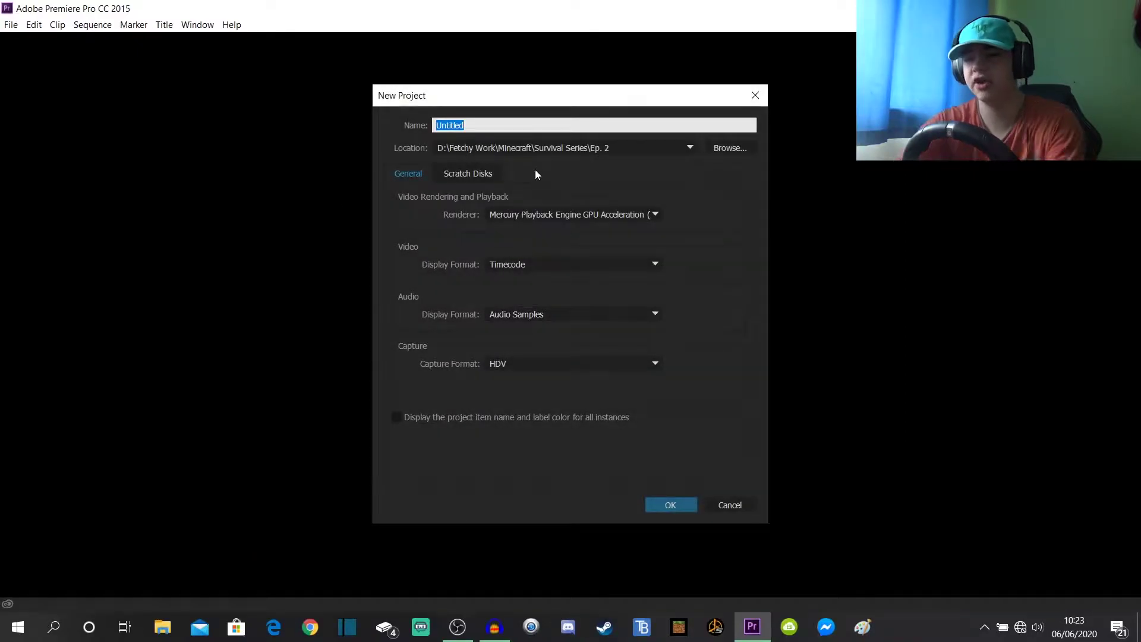
key("BackSpace")
type("D")
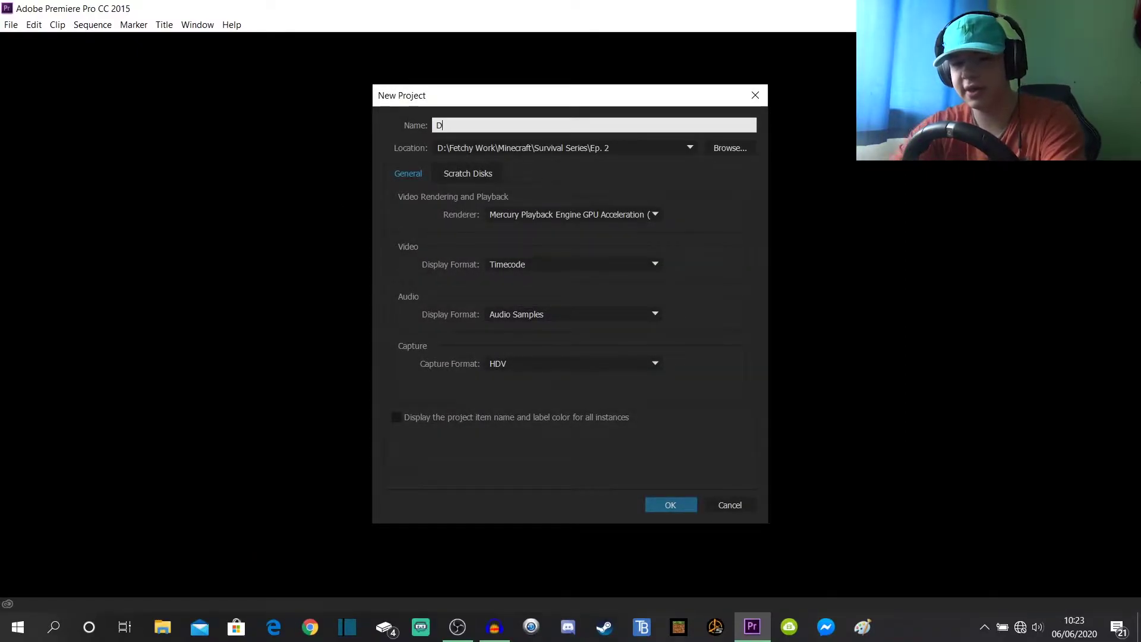
type("aycare Story edit")
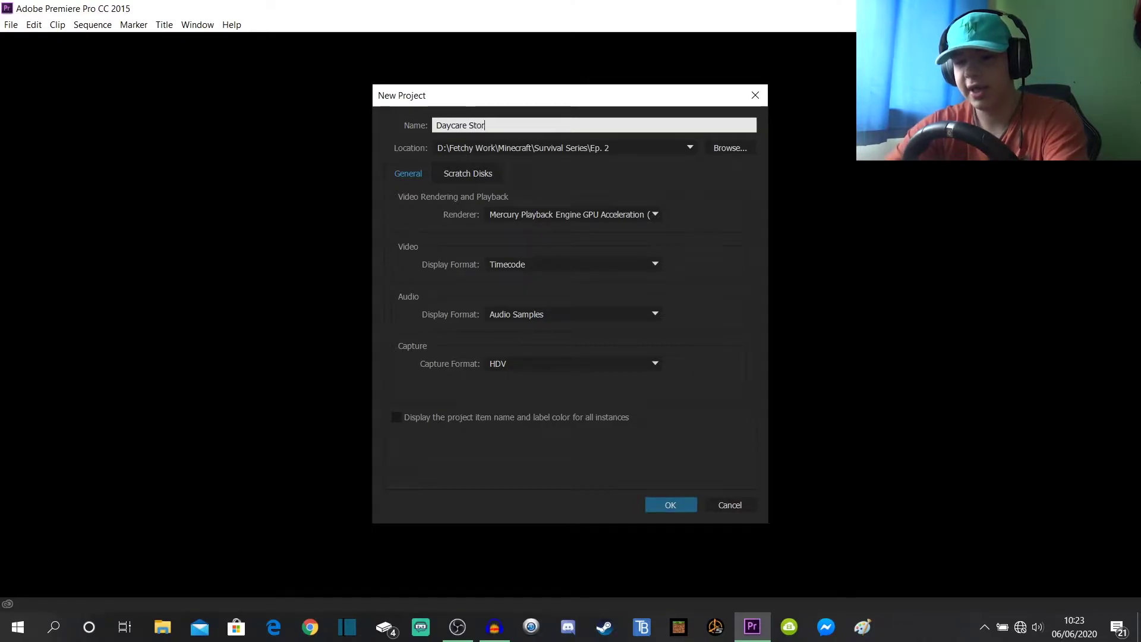
Set the project location to Fetchy Work\Roblox\Daycare story and create the project.
left_click(715, 148)
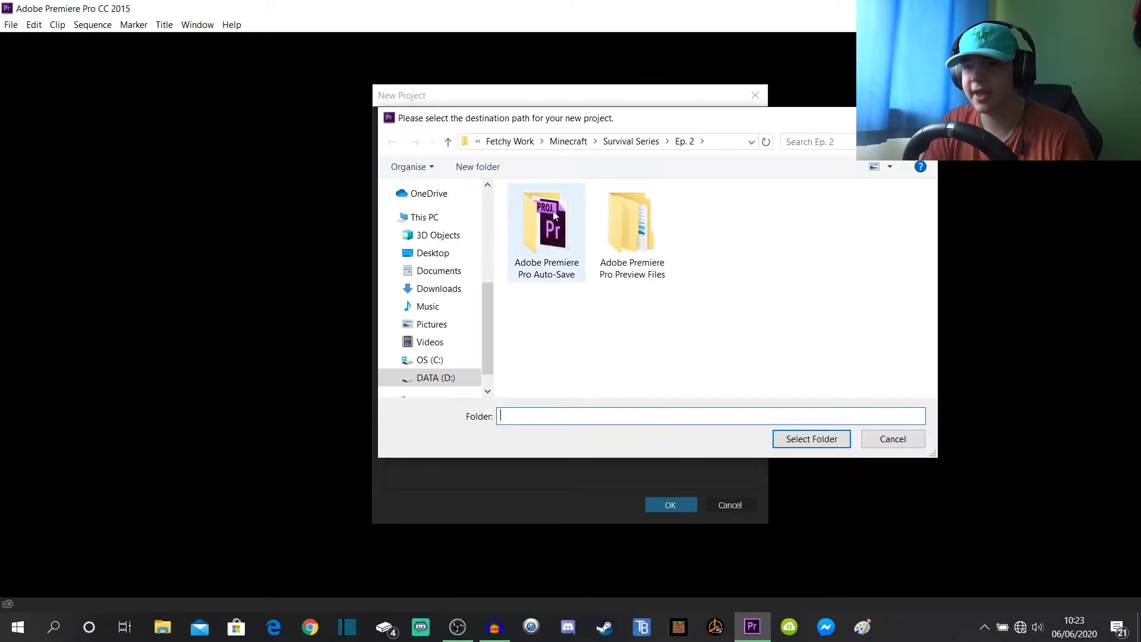
left_click(581, 144)
left_click(607, 142)
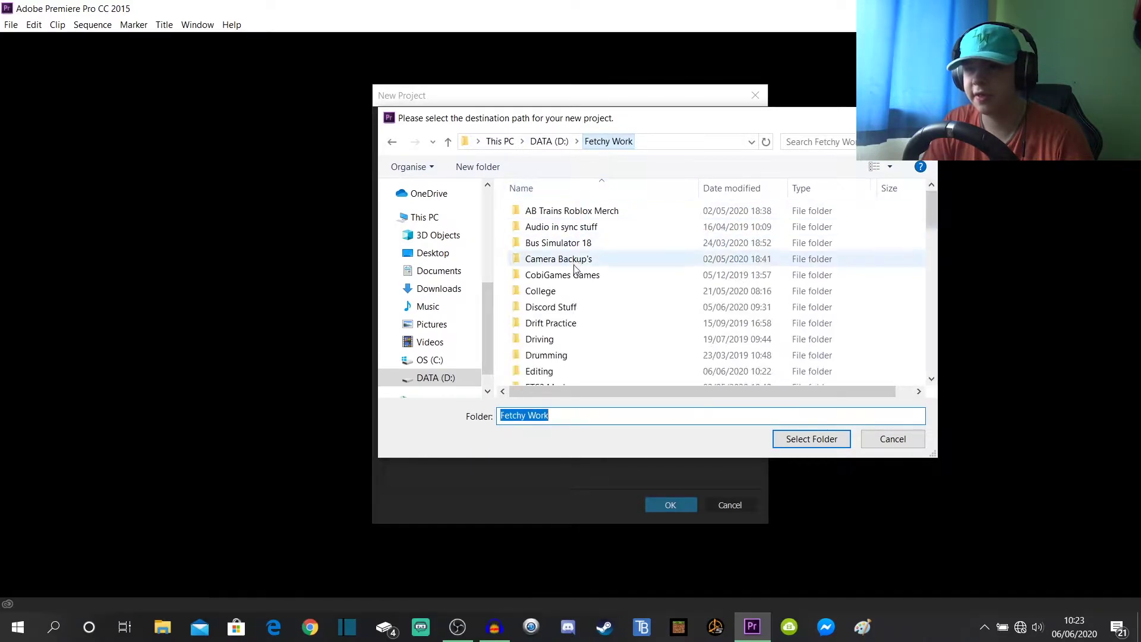
scroll(574, 279, "down", 10)
scroll(557, 284, "up", 2)
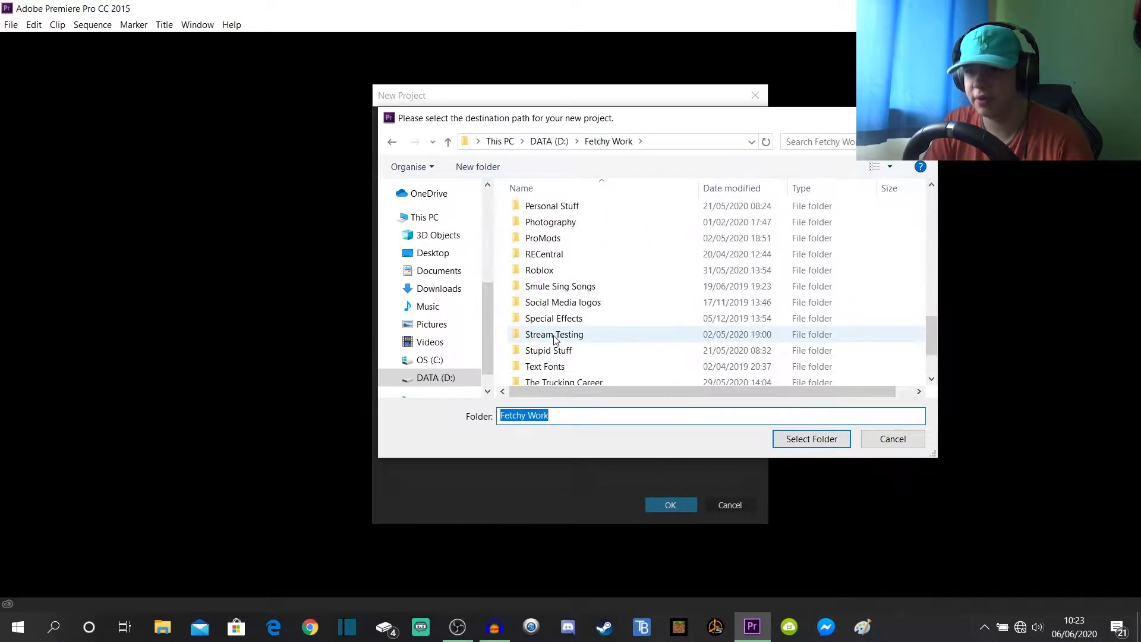
double_click(548, 268)
scroll(562, 276, "down", 3)
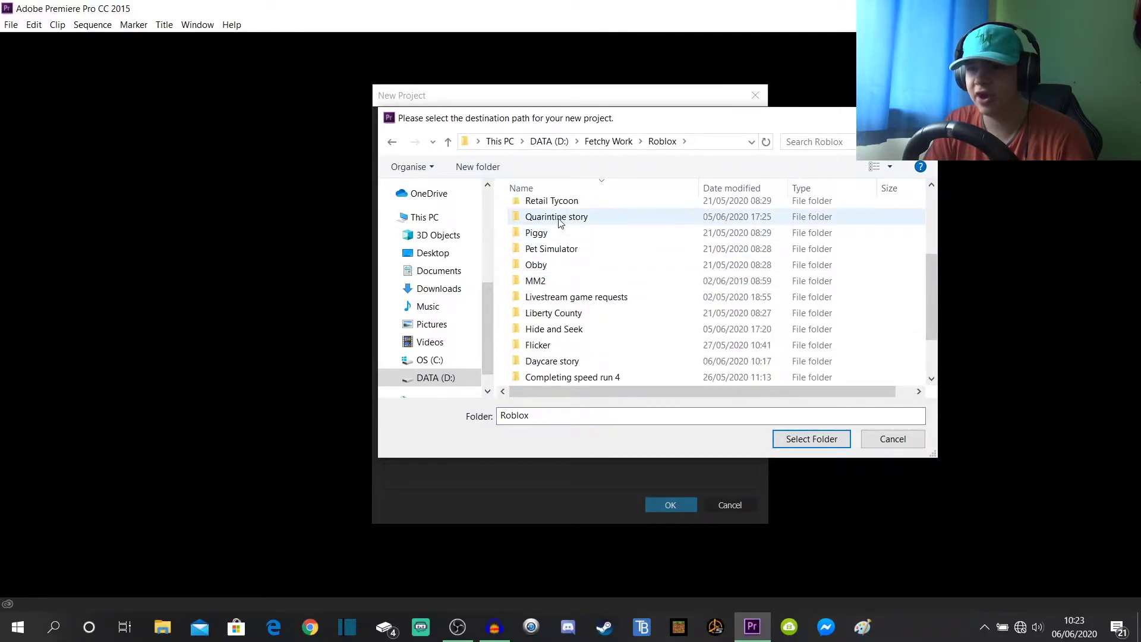
scroll(575, 306, "down", 1)
double_click(559, 297)
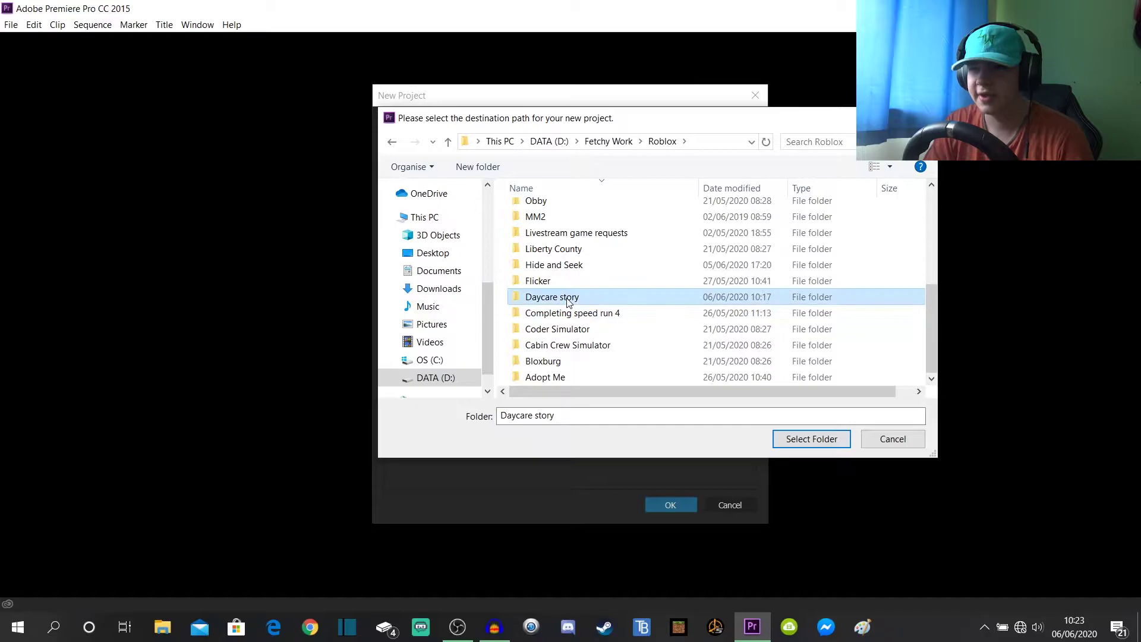
left_click(812, 439)
left_click(666, 503)
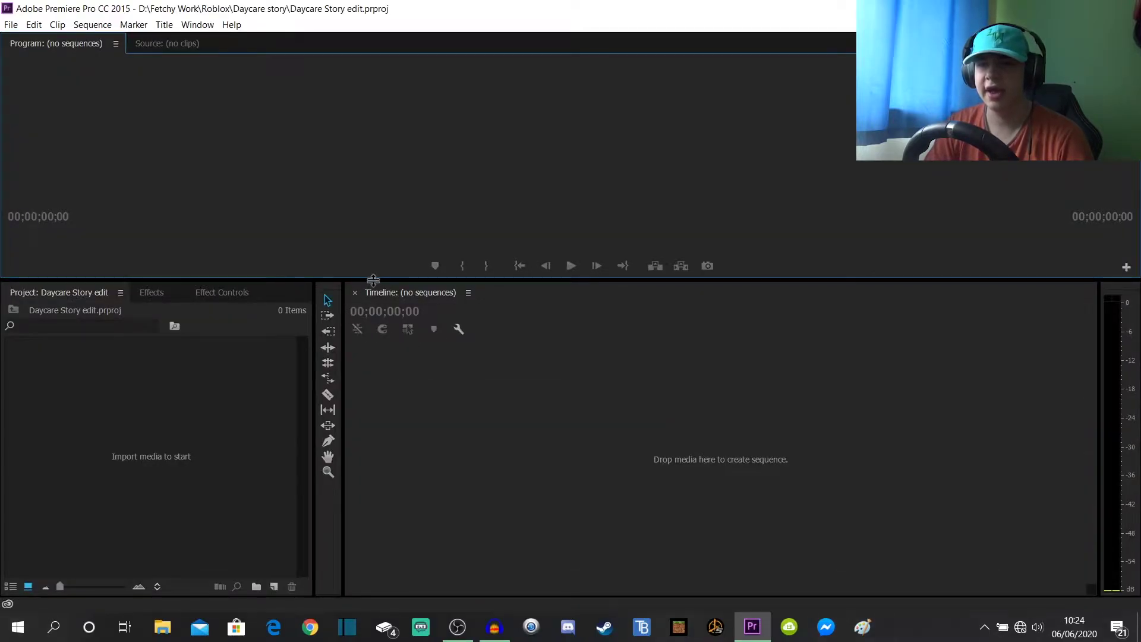
Enlarge the program monitor and import 2020 Full Intro and 1 2020 Full Outro from Intro & Outro.
left_click_drag(373, 279, 371, 351)
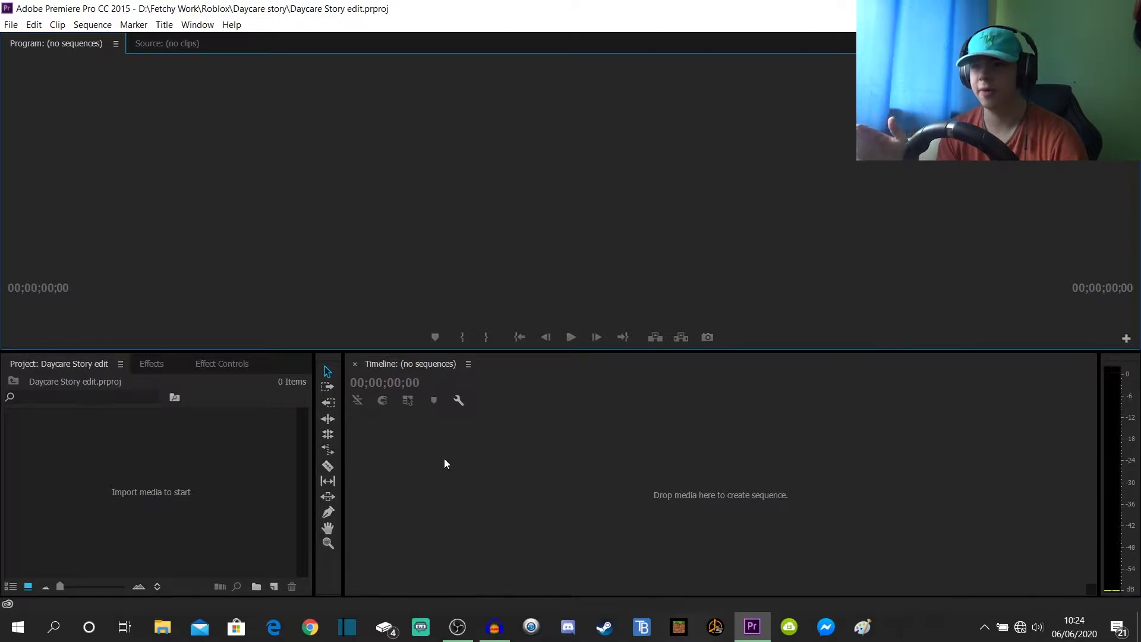
left_click(11, 24)
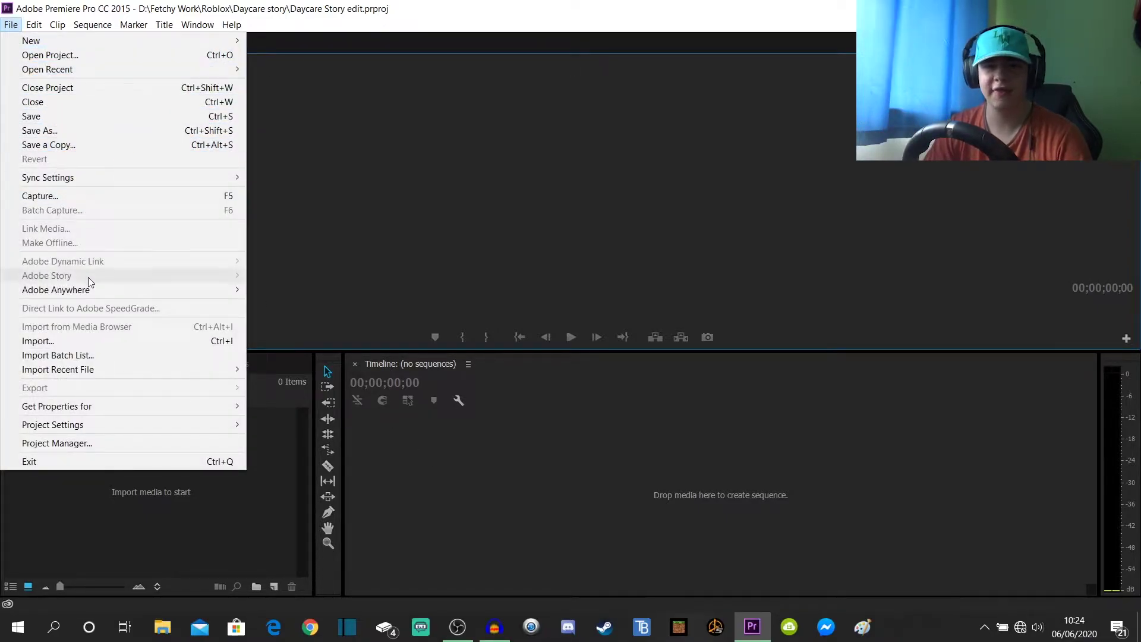
left_click(53, 341)
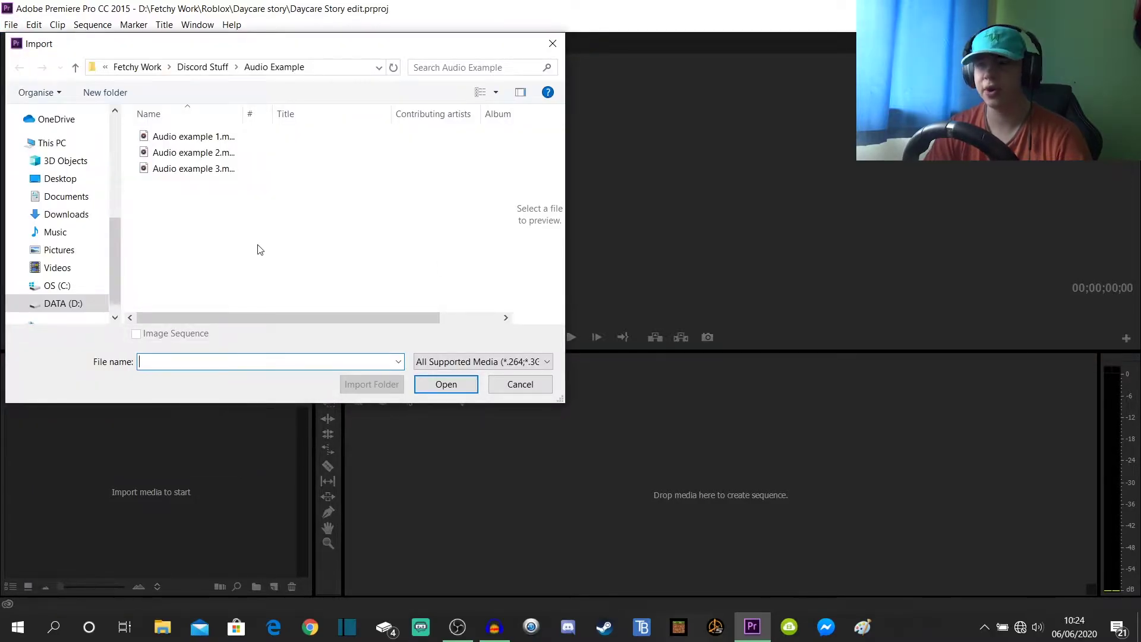
left_click(142, 67)
scroll(206, 256, "down", 4)
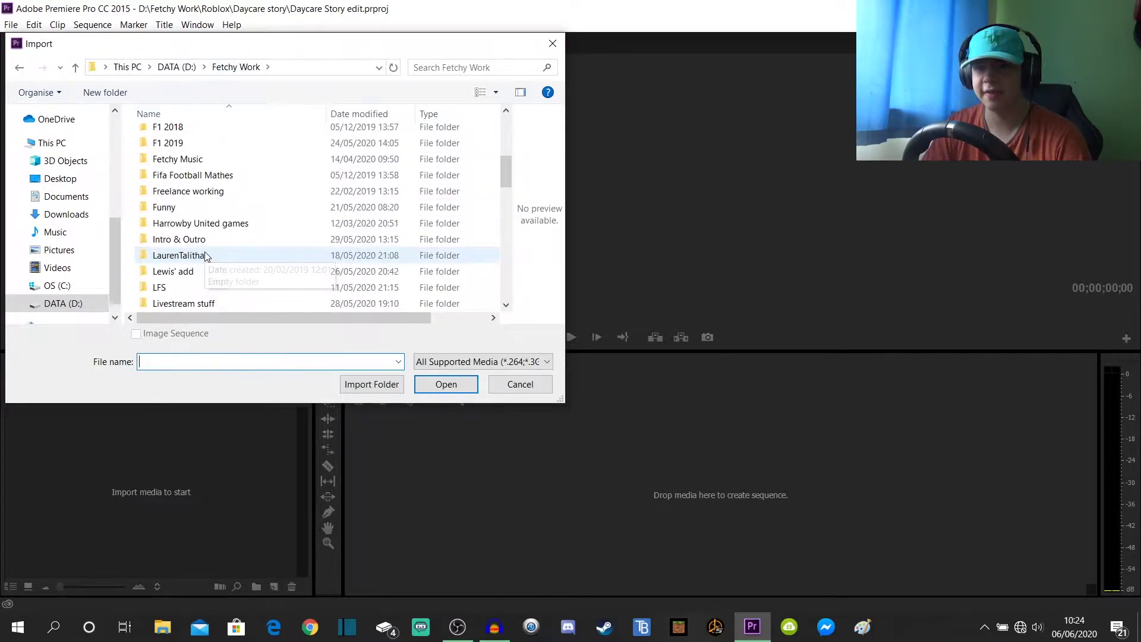
double_click(180, 240)
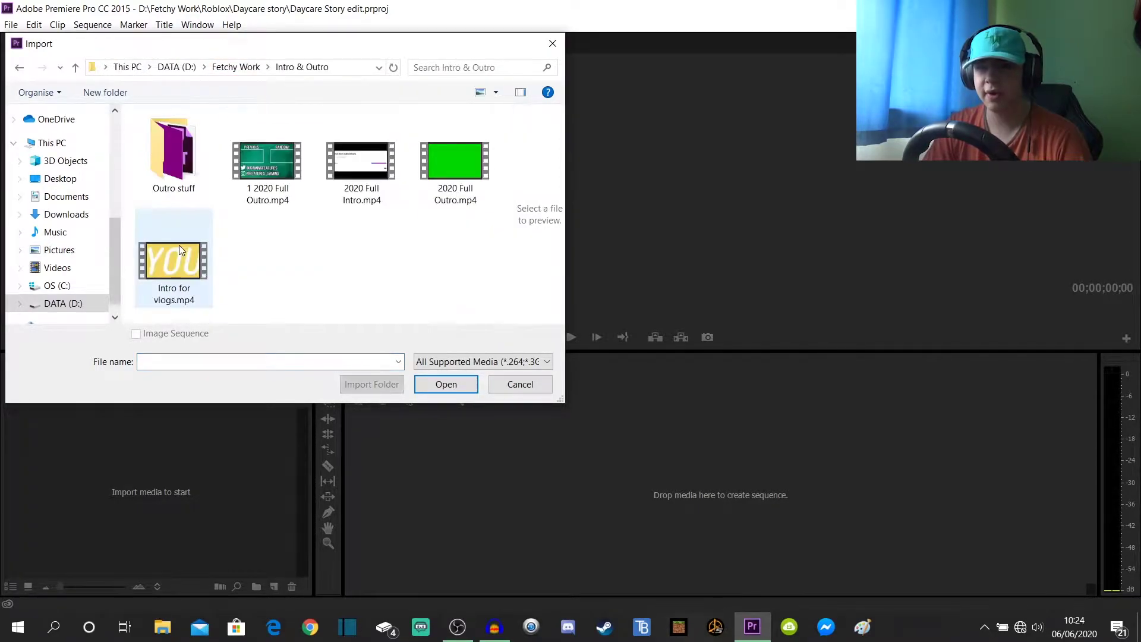
left_click(359, 162)
left_click(268, 159, "ctrl")
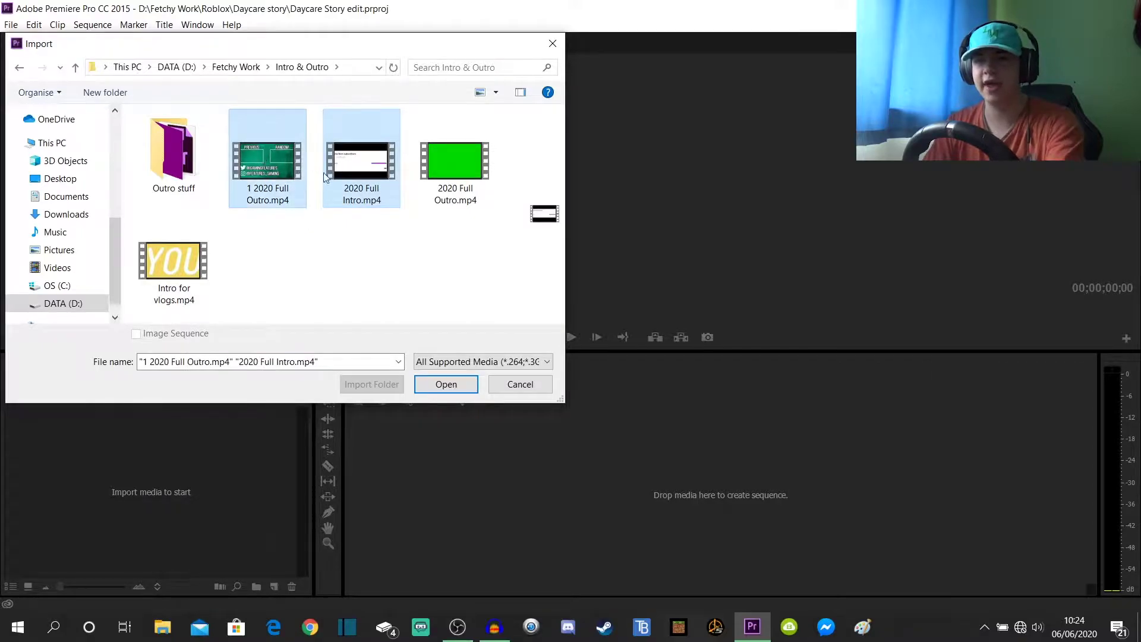
left_click(463, 384)
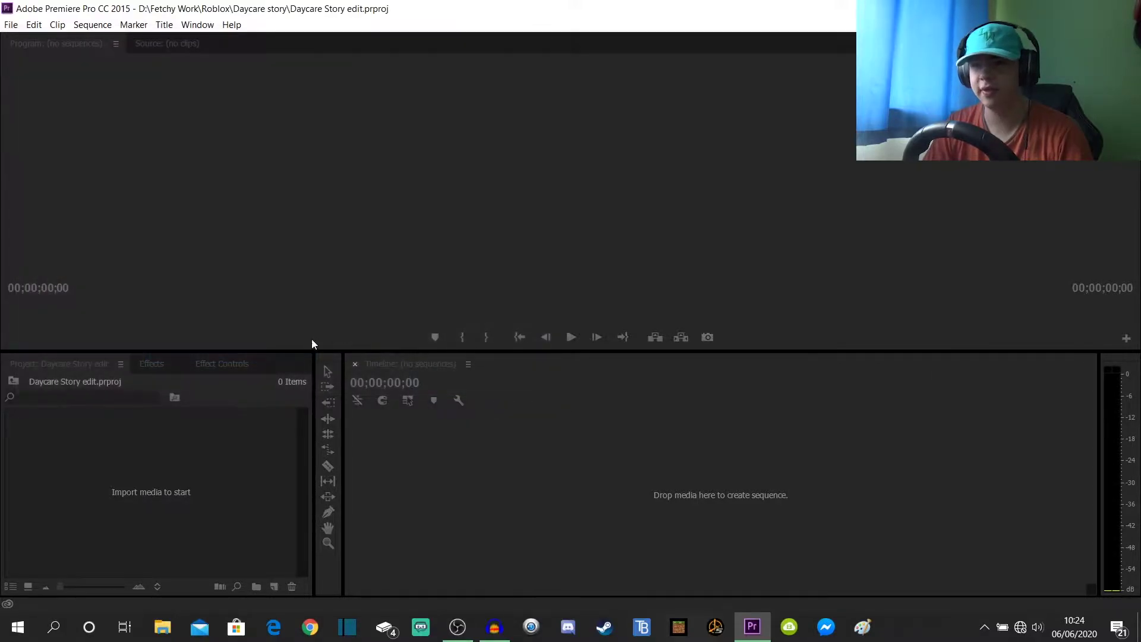
Import Audio.mp3, the 2020-05-31 gameplay recording and 00361–00363.MTS from the Daycare story folder.
left_click(166, 525)
left_click(11, 25)
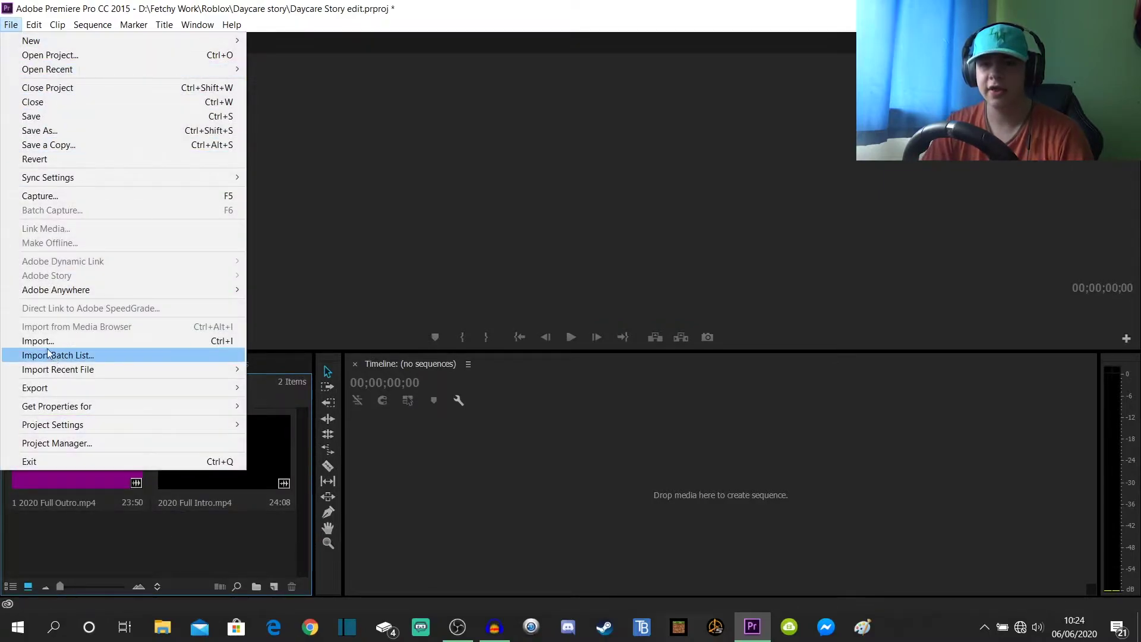
left_click(83, 340)
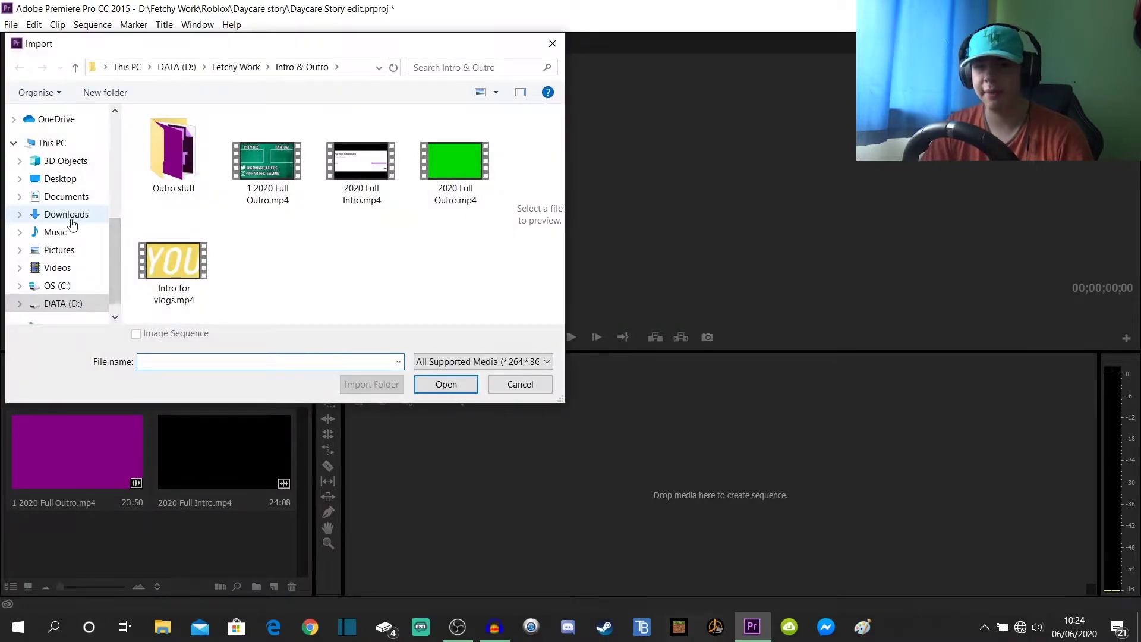
scroll(71, 225, "up", 3)
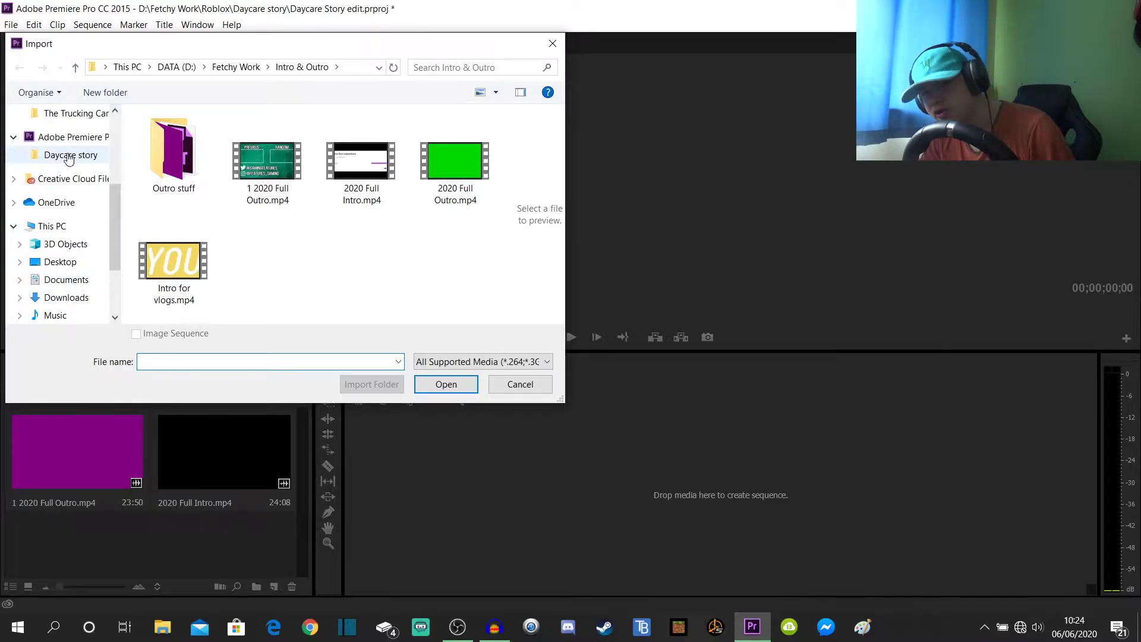
left_click(67, 156)
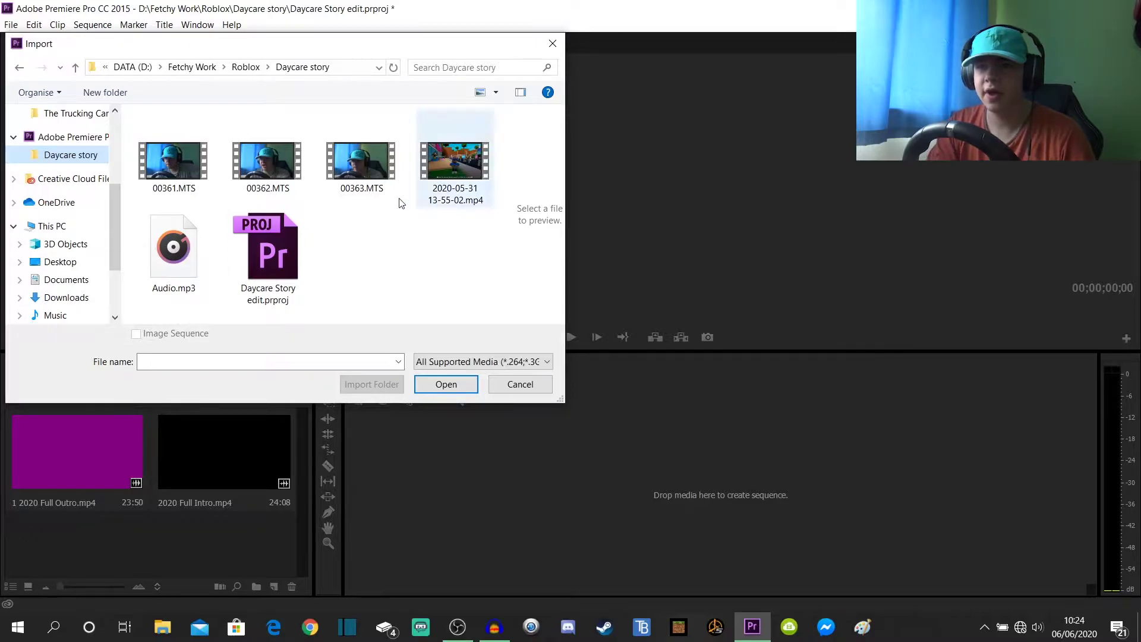
left_click(161, 263)
left_click(466, 161, "ctrl")
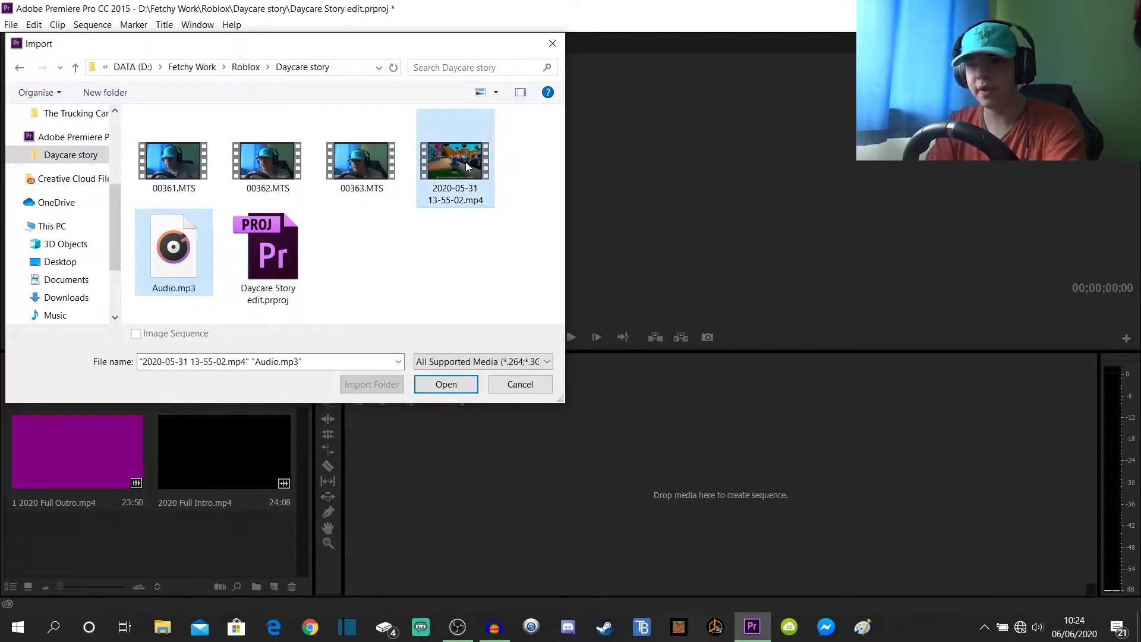
left_click(268, 161, "ctrl+shift")
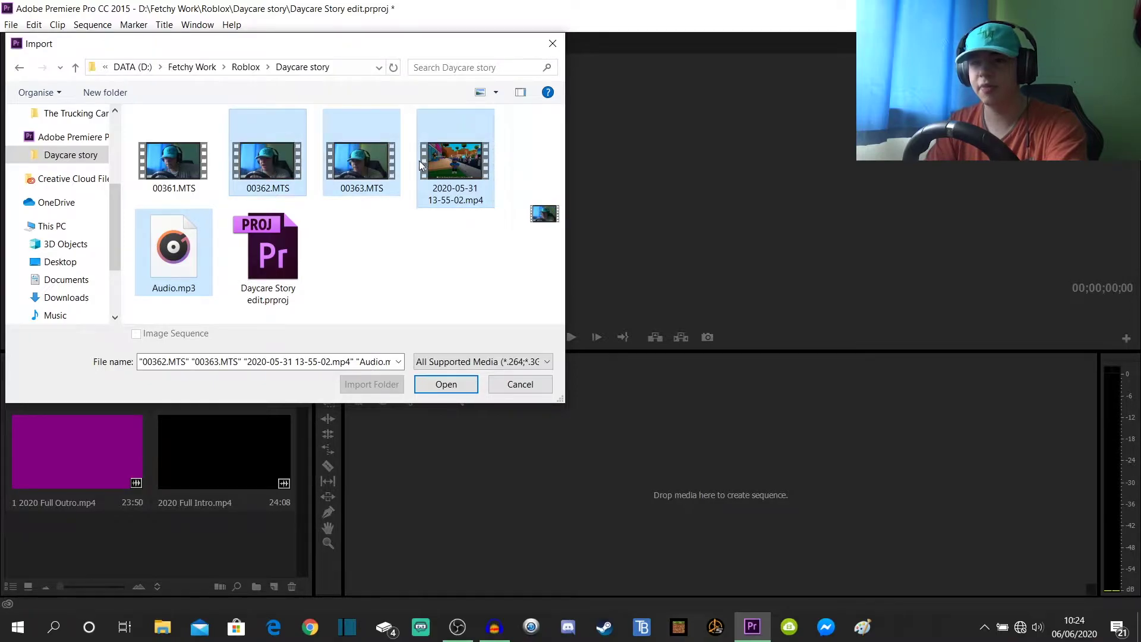
left_click(183, 164, "ctrl")
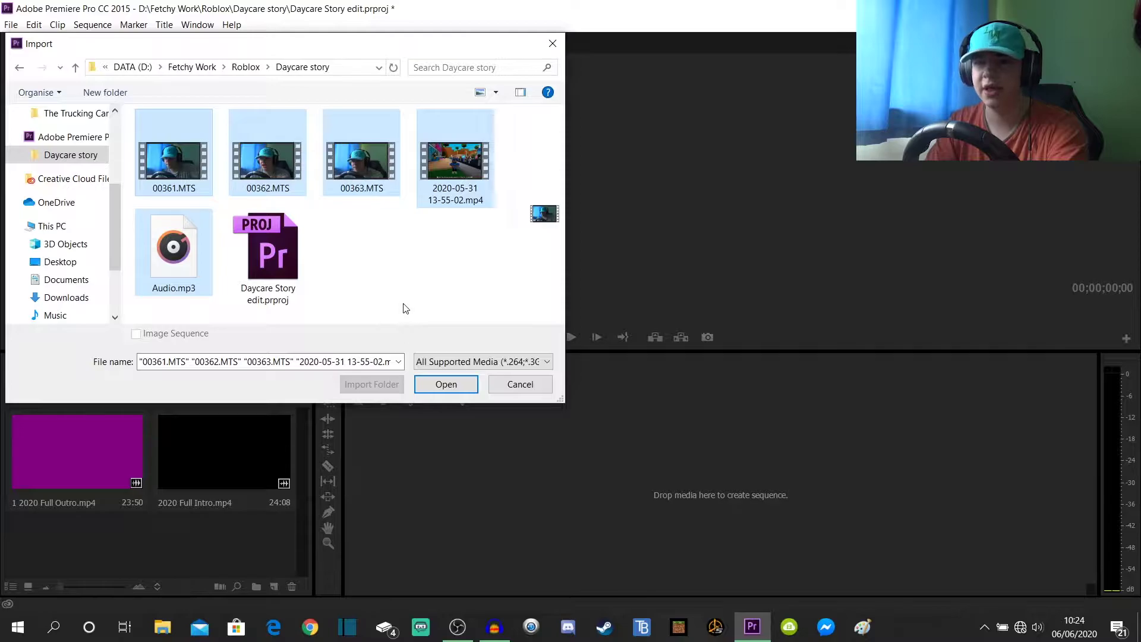
left_click(449, 382)
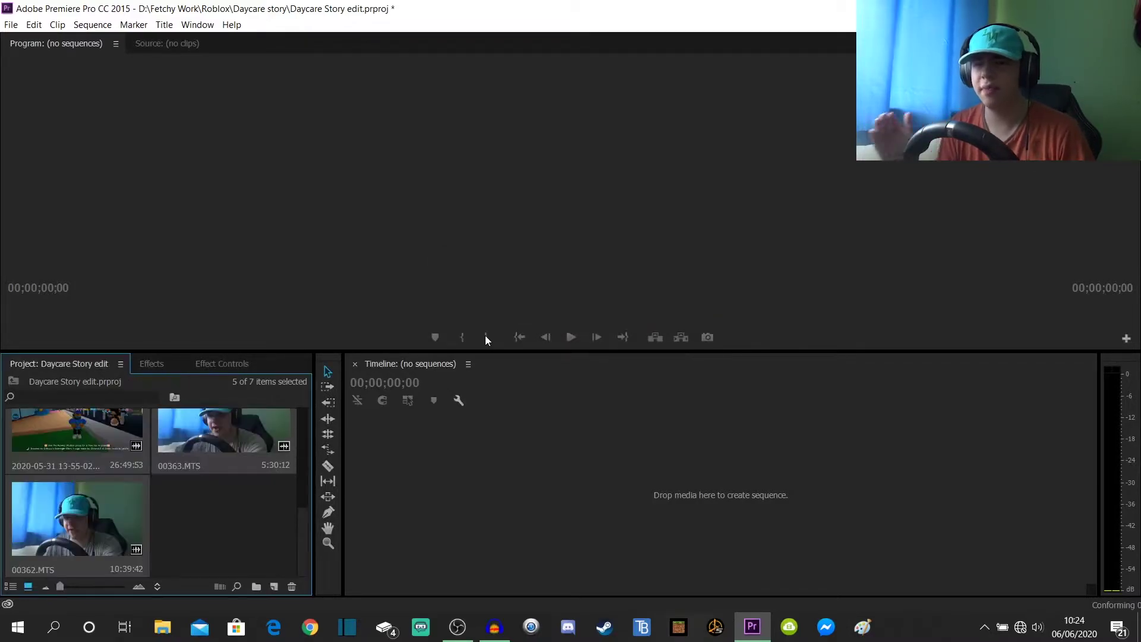
left_click(243, 524)
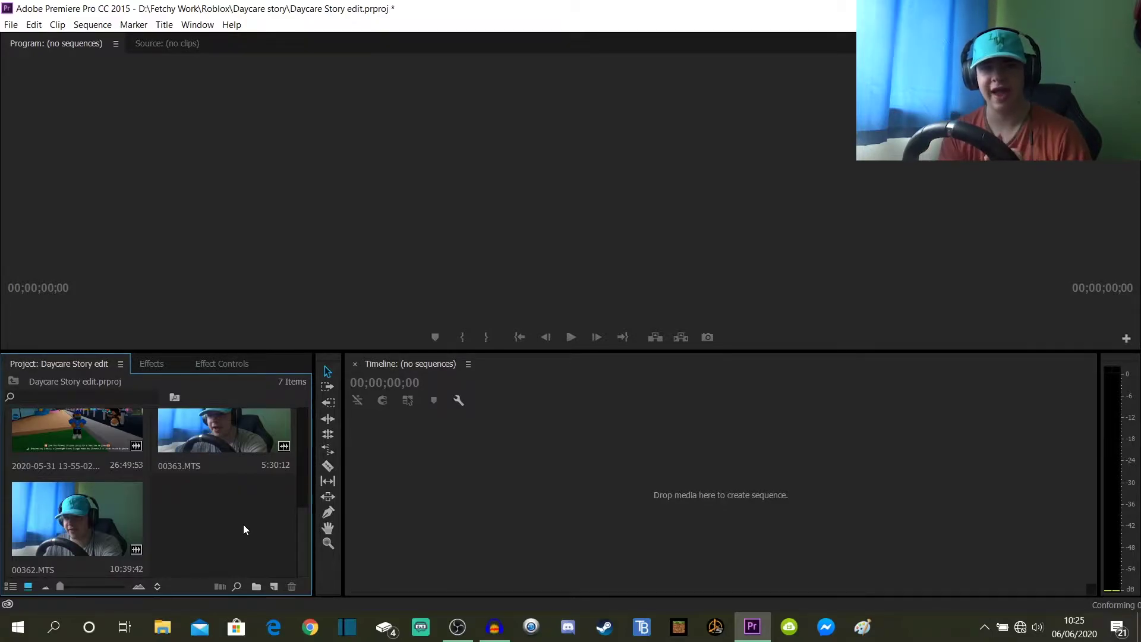
scroll(202, 505, "up", 3)
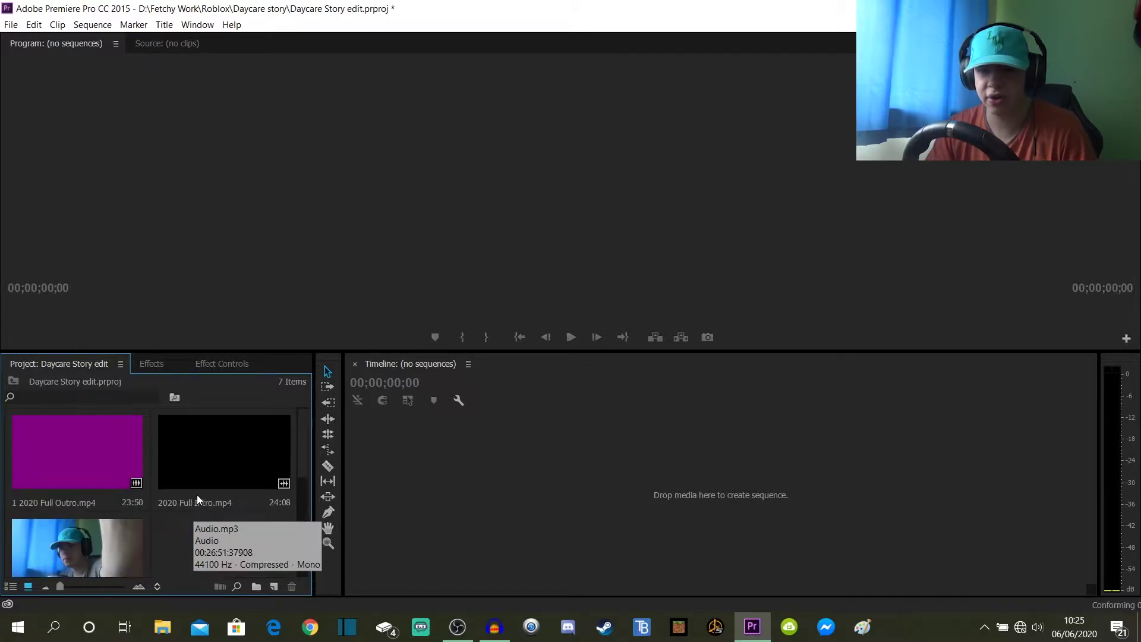
Create a sequence from 2020 Full Intro, moving its video to V3 and audio to A3.
left_click_drag(201, 460, 622, 483)
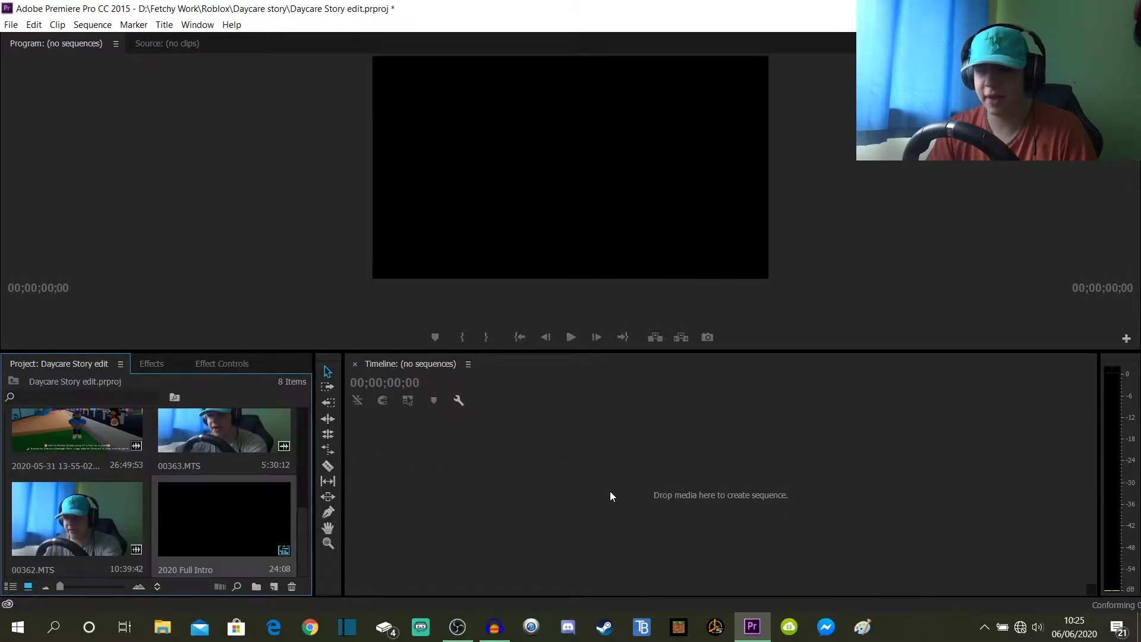
left_click_drag(525, 498, 528, 447)
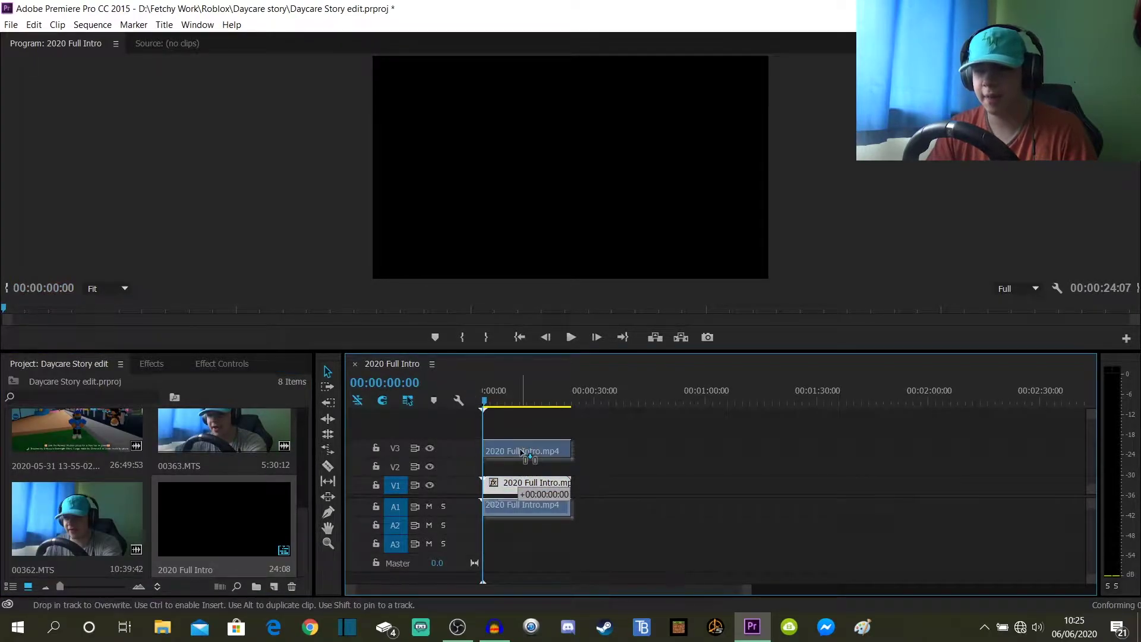
left_click_drag(529, 506, 525, 544)
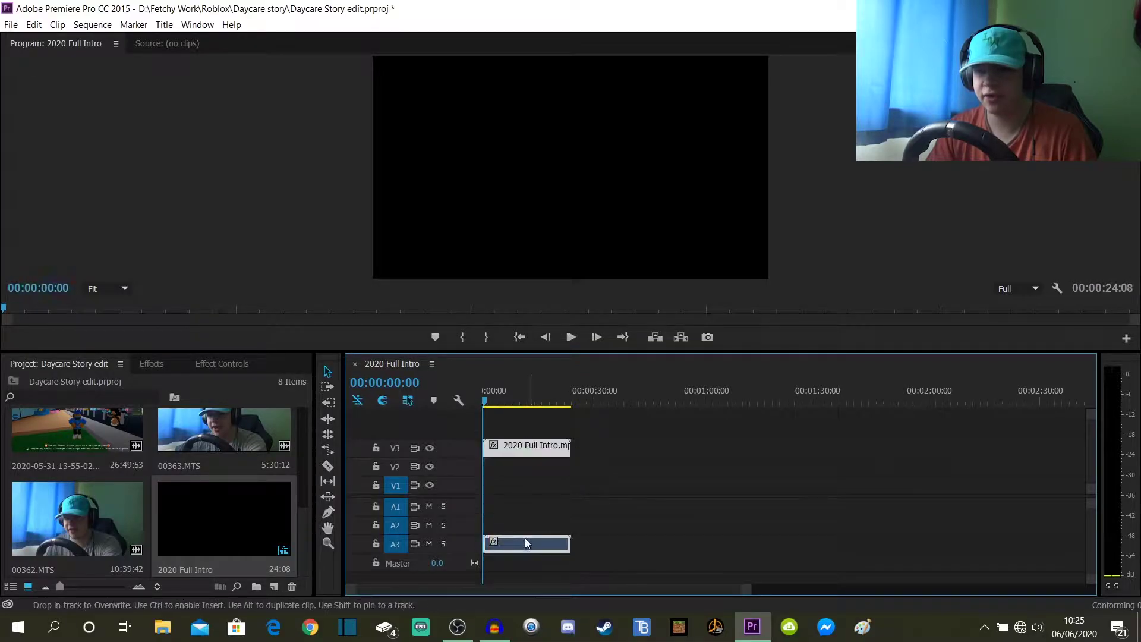
double_click(454, 546)
double_click(463, 447)
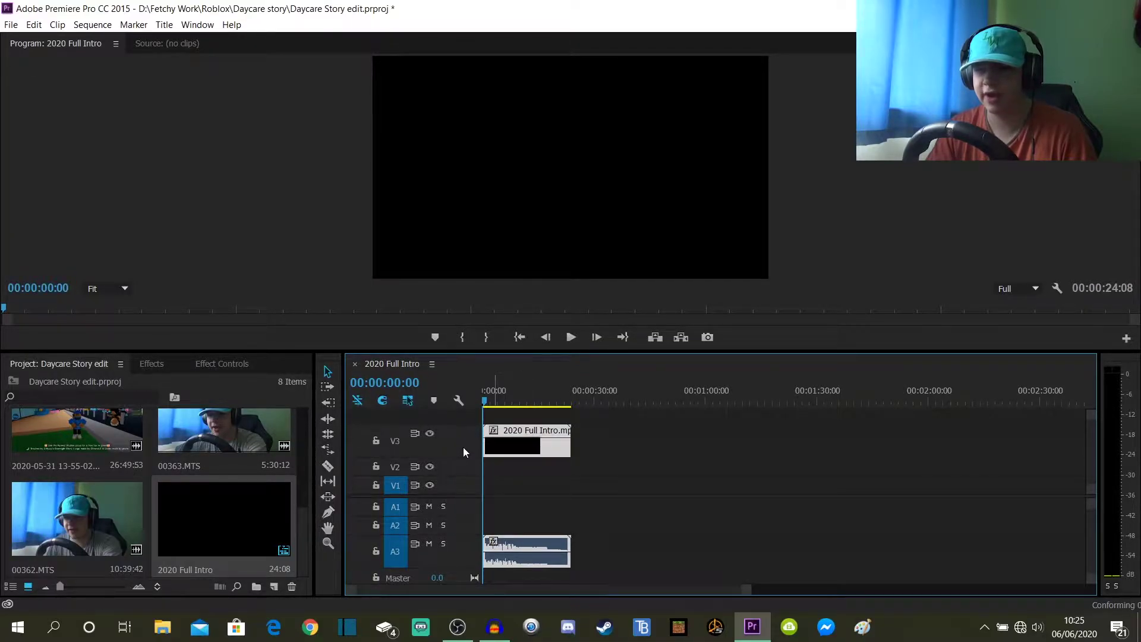
double_click(464, 446)
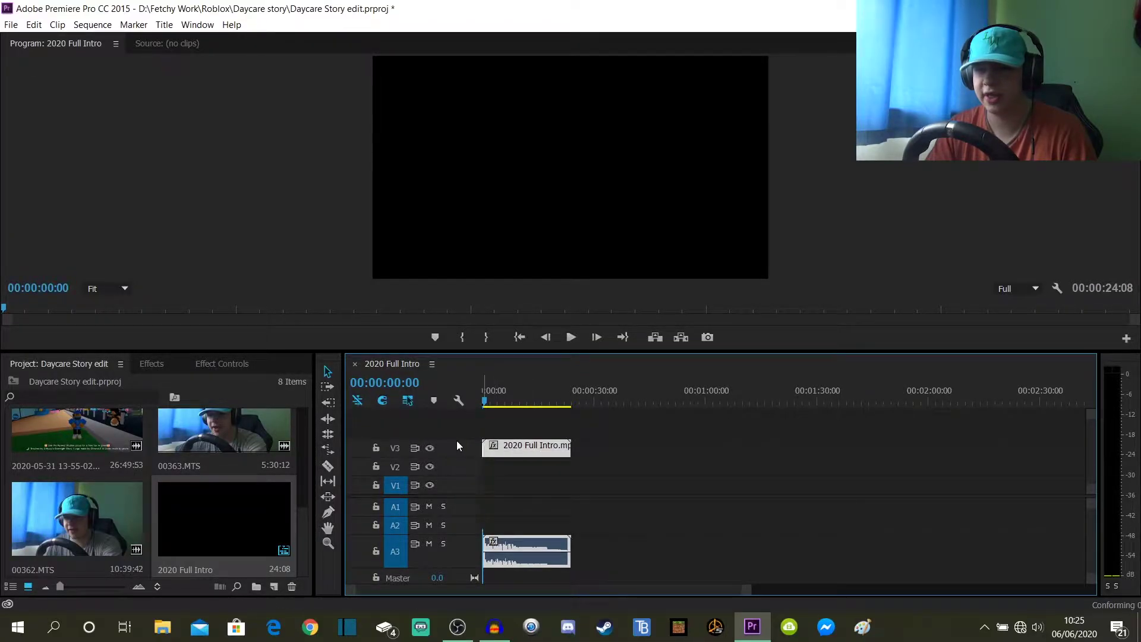
left_click(519, 467)
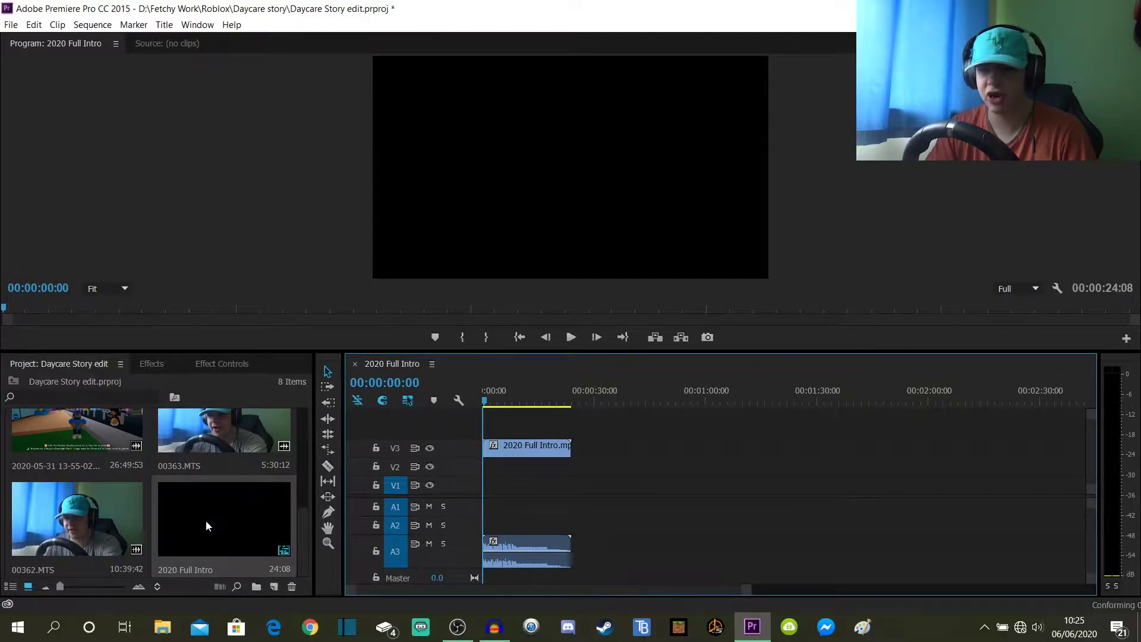
Place the 2020-05-31 gameplay recording on V1/A1 after the intro and enlarge the timeline.
scroll(205, 523, "up", 3)
scroll(206, 521, "down", 3)
left_click_drag(84, 541, 598, 502)
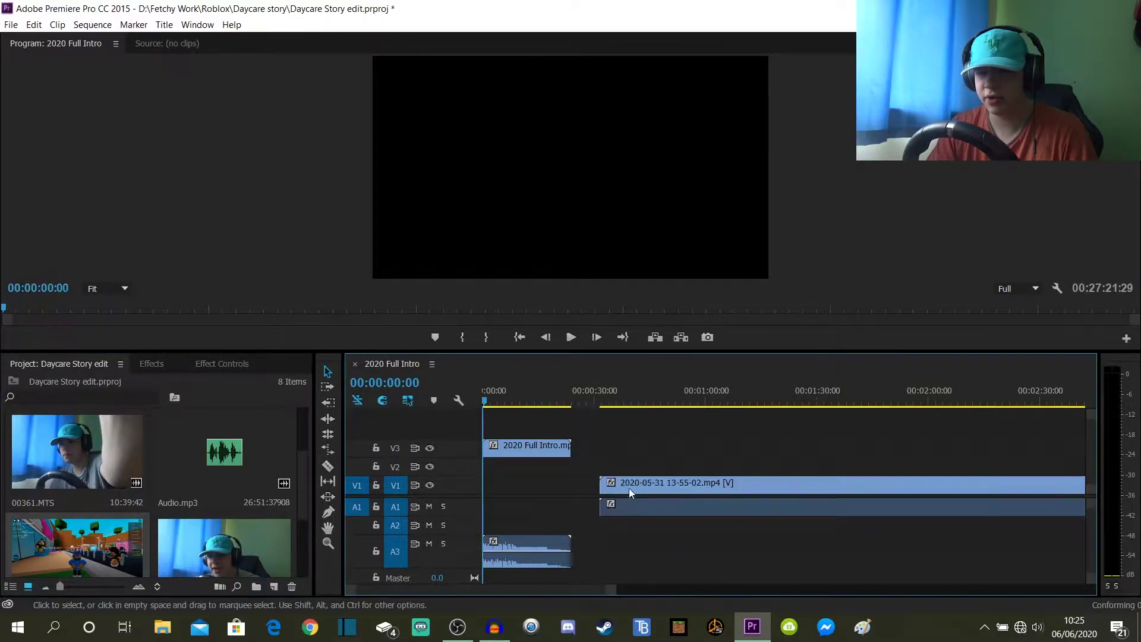
double_click(466, 502)
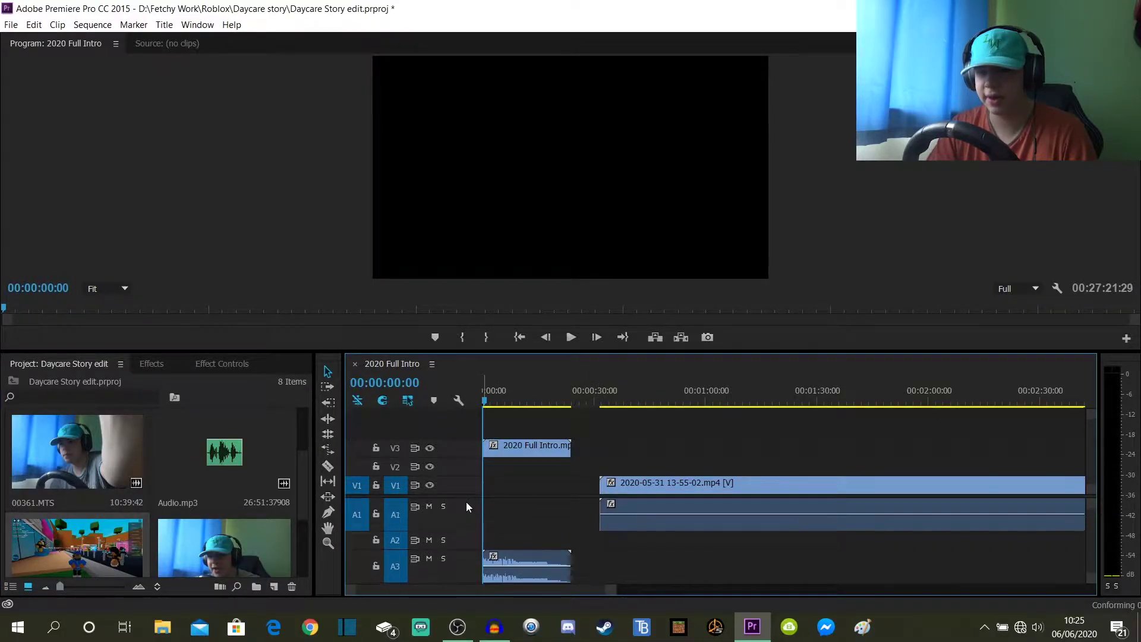
double_click(464, 536)
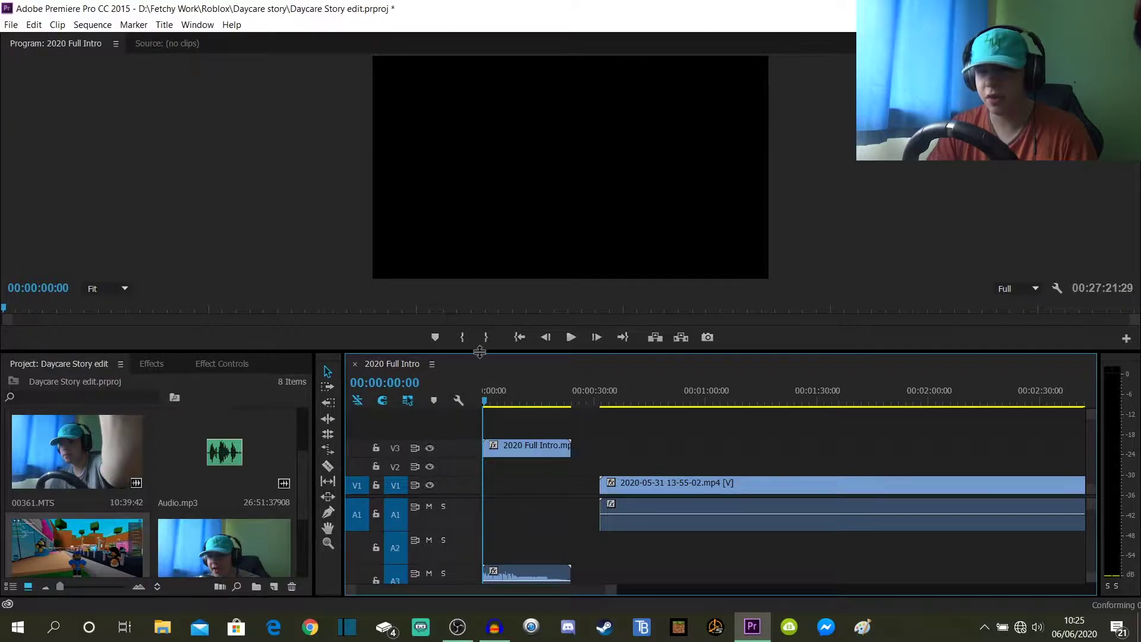
left_click_drag(481, 351, 481, 307)
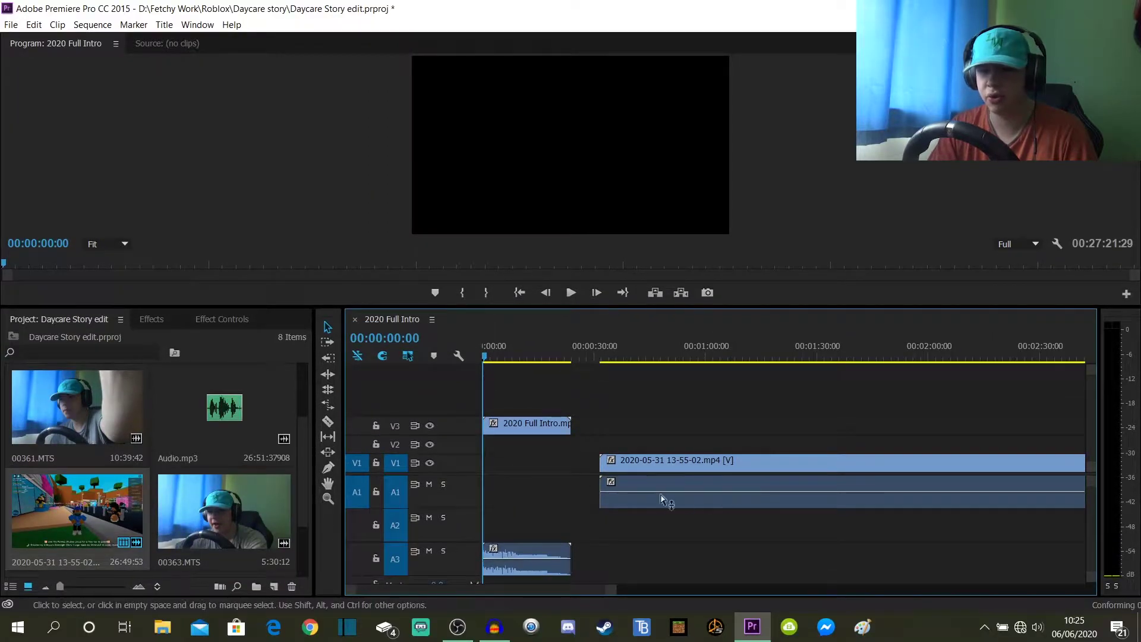
scroll(179, 452, "up", 2)
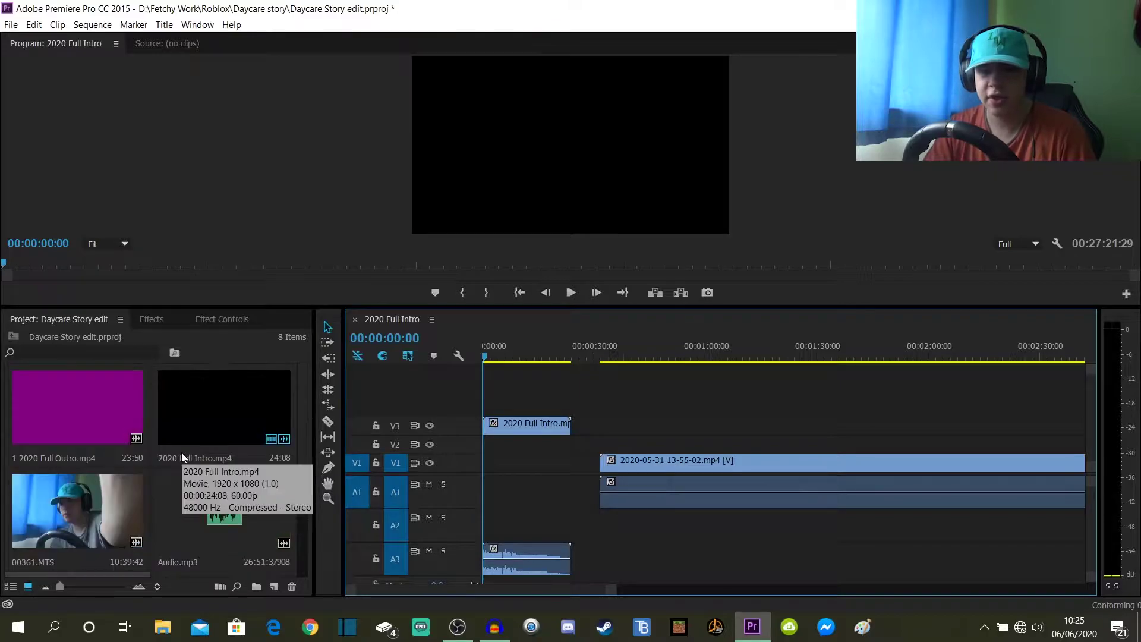
Add facecam clips 00361, 00362 and 00363.MTS in order on V2, with their audio on A3.
left_click_drag(84, 505, 611, 459)
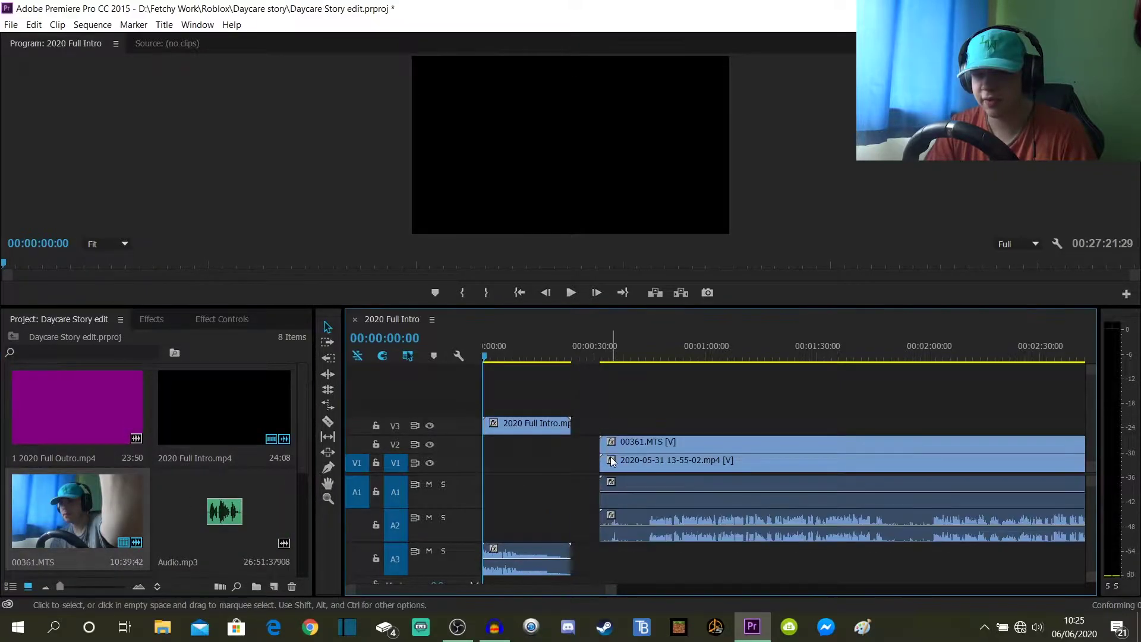
left_click_drag(612, 589, 1077, 590)
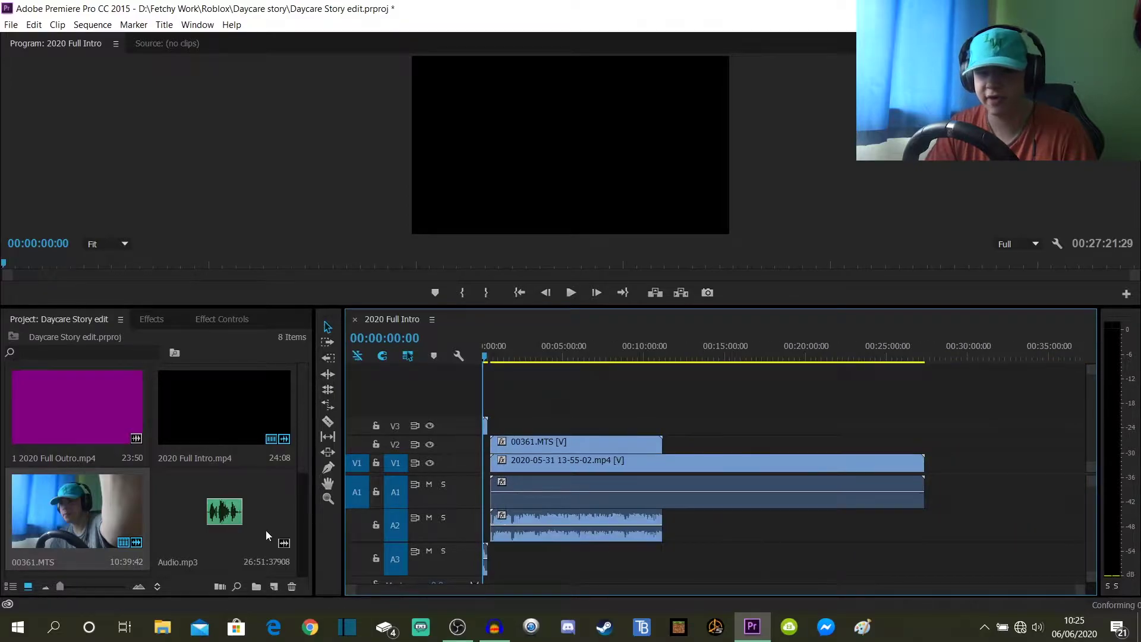
scroll(122, 511, "down", 2)
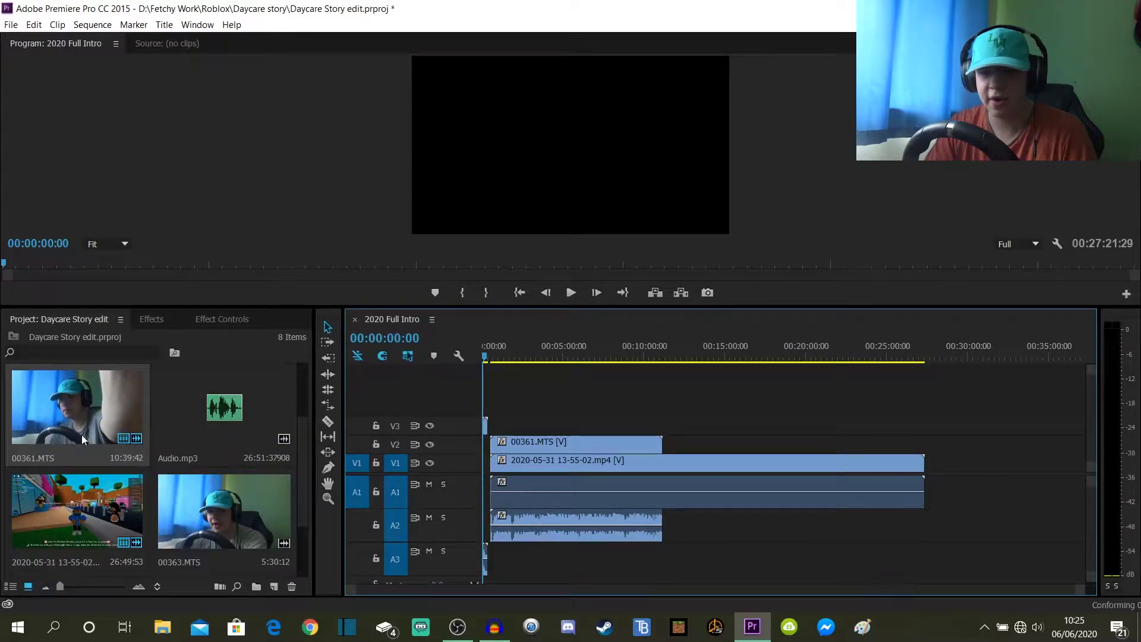
scroll(113, 448, "down", 1)
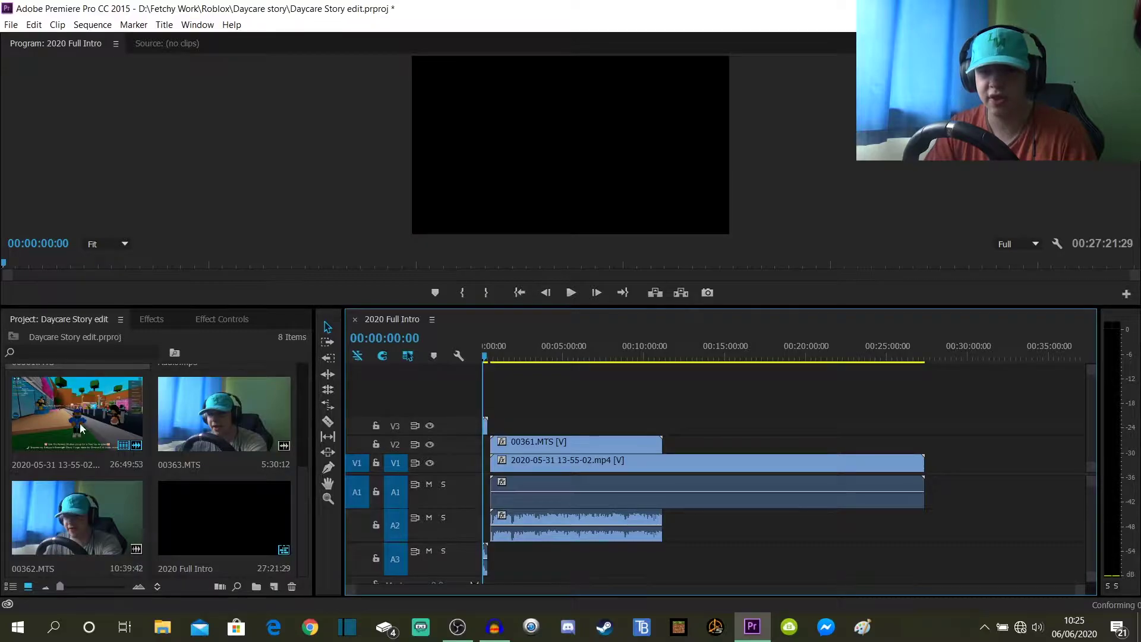
left_click(58, 521)
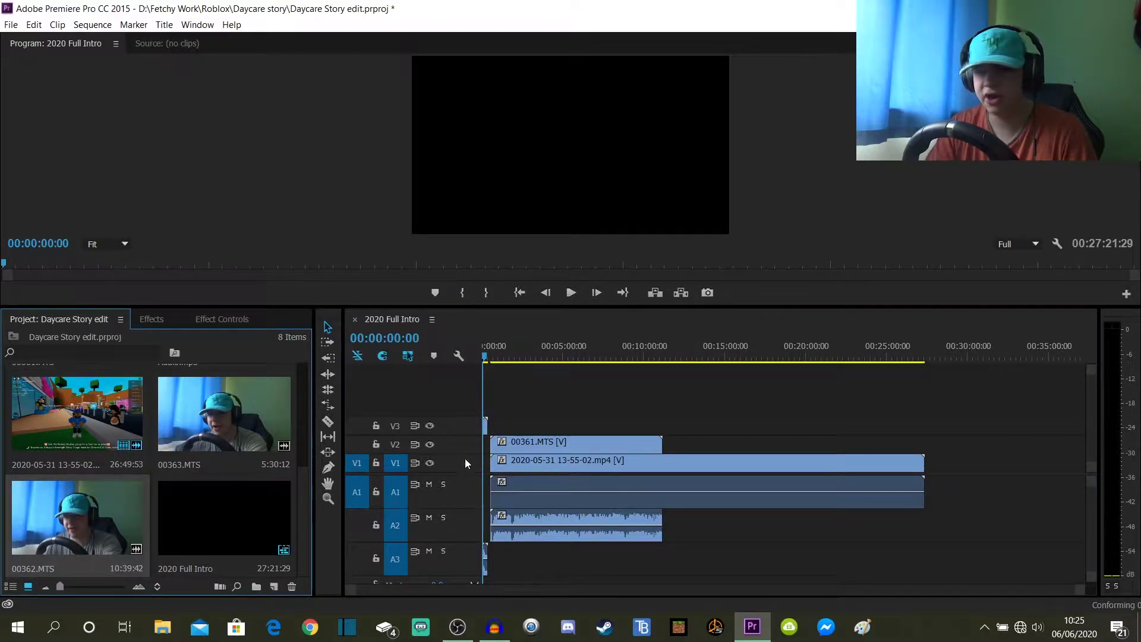
left_click_drag(99, 522, 672, 443)
left_click_drag(185, 440, 842, 447)
left_click_drag(601, 423, 622, 566)
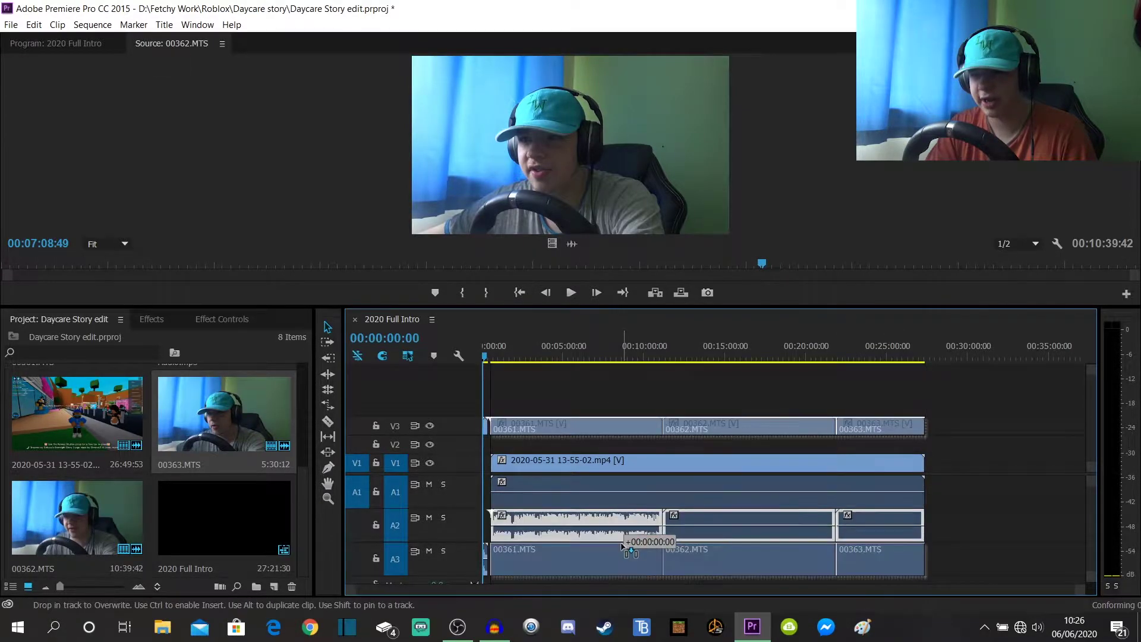
left_click_drag(597, 432, 596, 447)
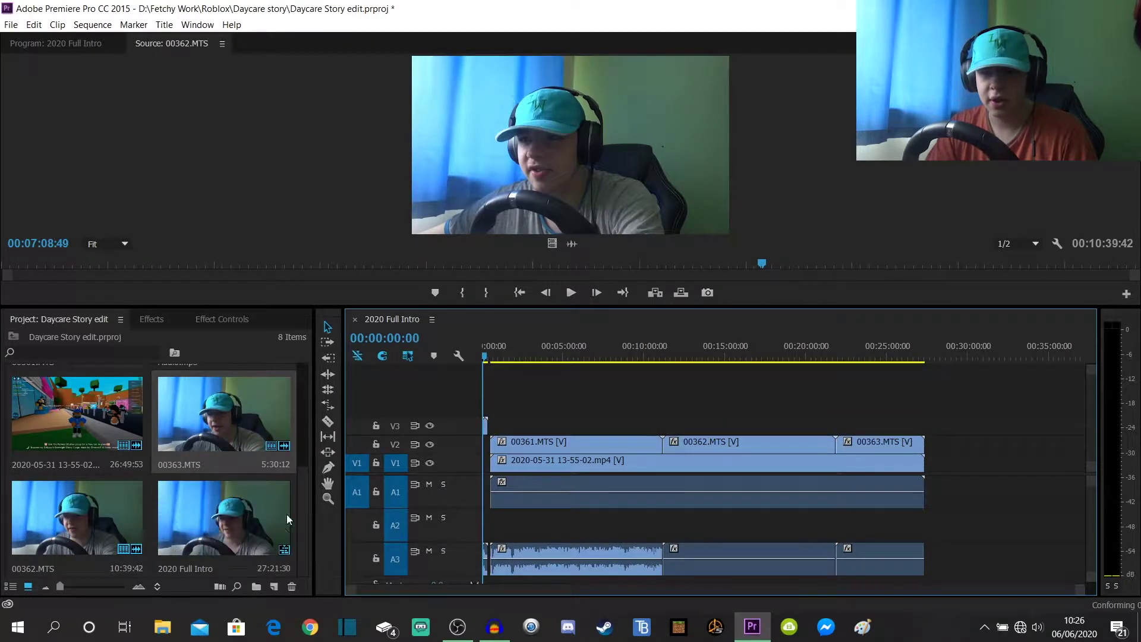
Lay Audio.mp3 onto track A2 and move the playhead to about one minute.
scroll(173, 535, "up", 3)
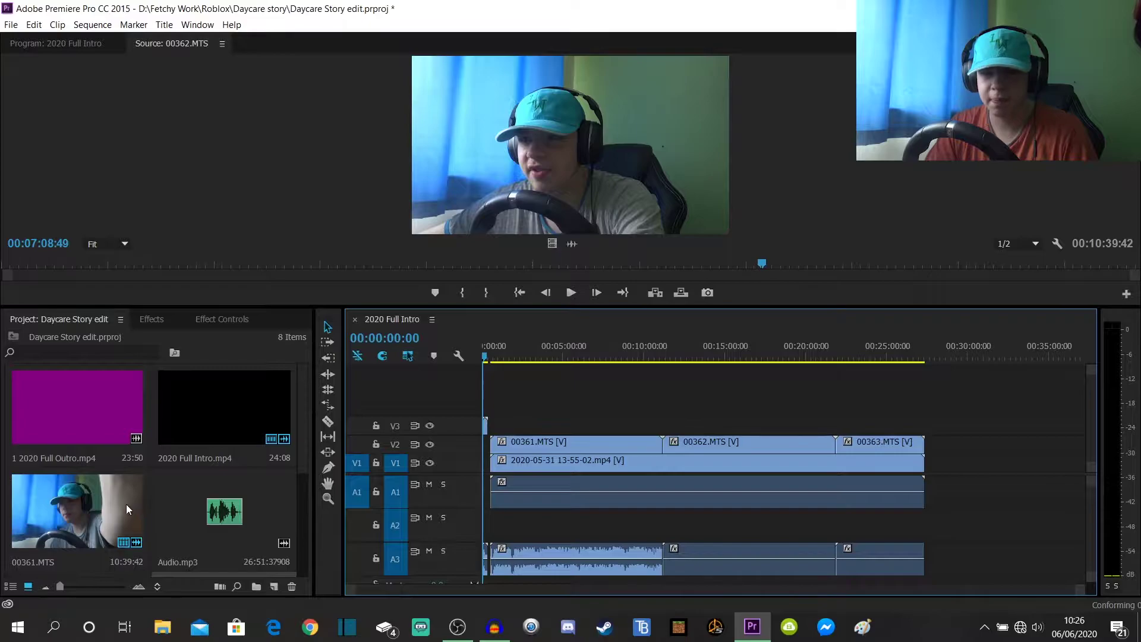
left_click_drag(205, 507, 497, 520)
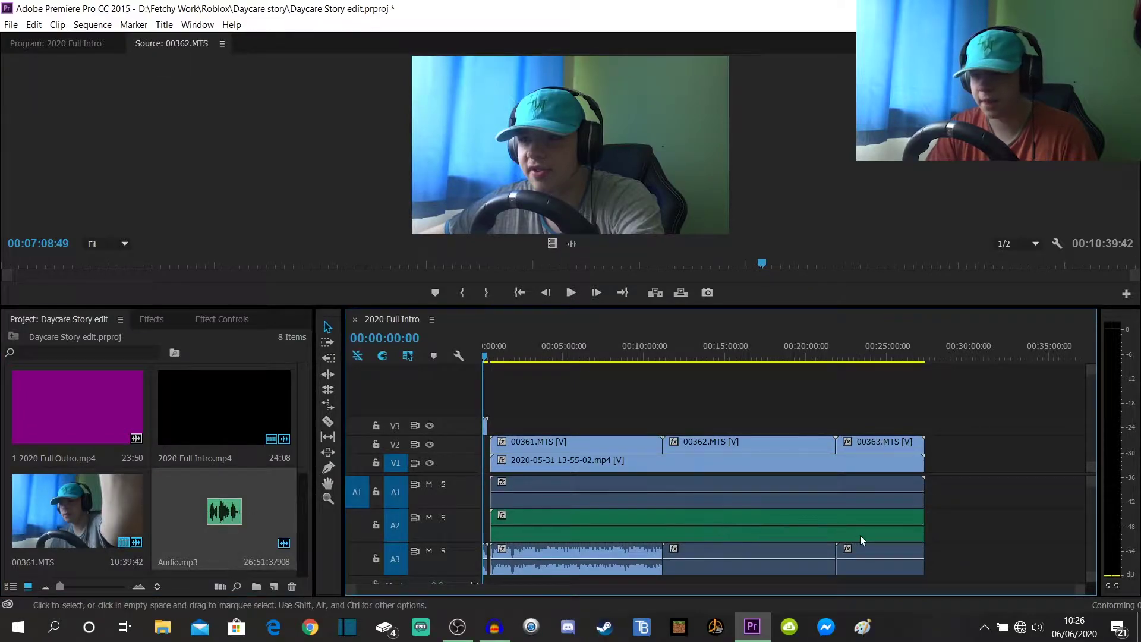
left_click(501, 357)
Append 1 2020 Full Outro.mp4 at the sequence end, extending it to 00:29:47:44.
left_click_drag(1078, 591, 633, 590)
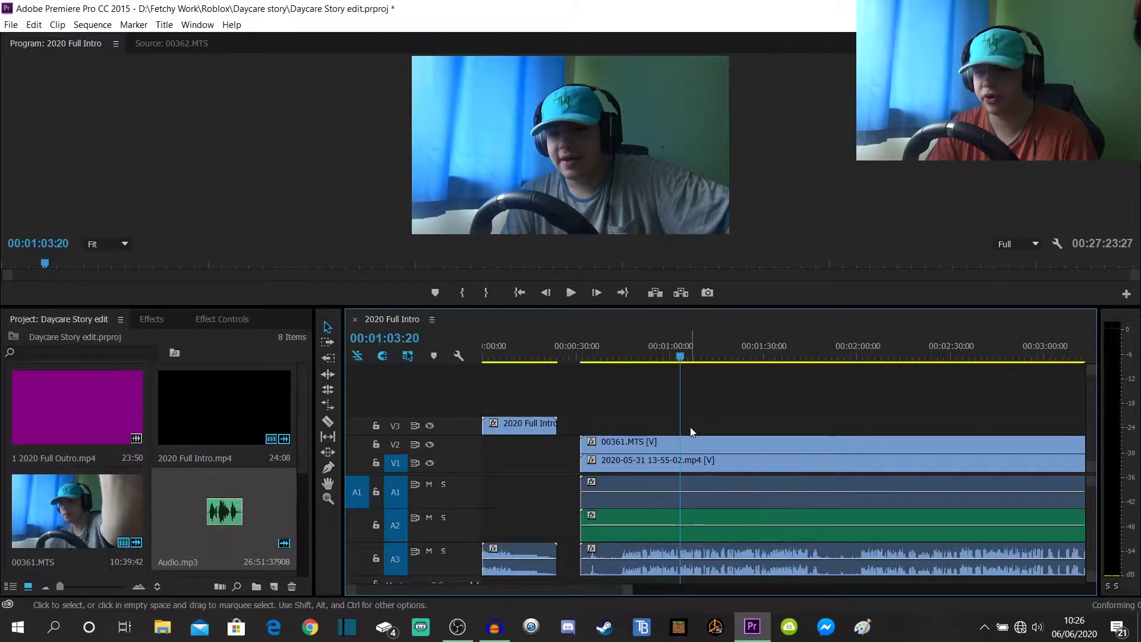
left_click(586, 347)
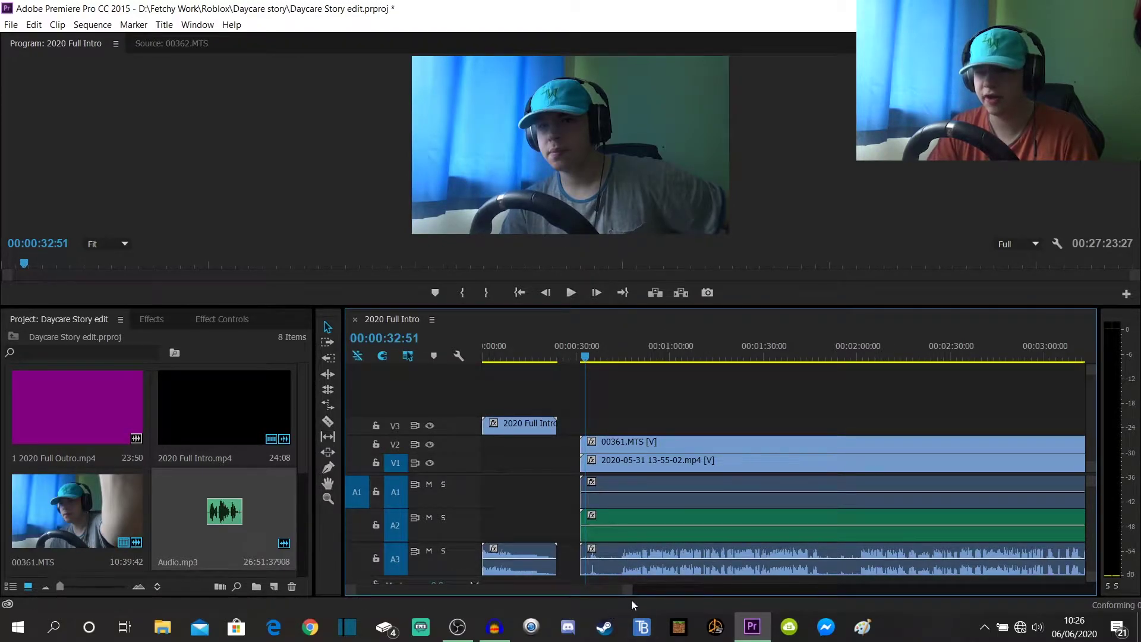
left_click_drag(631, 590, 945, 590)
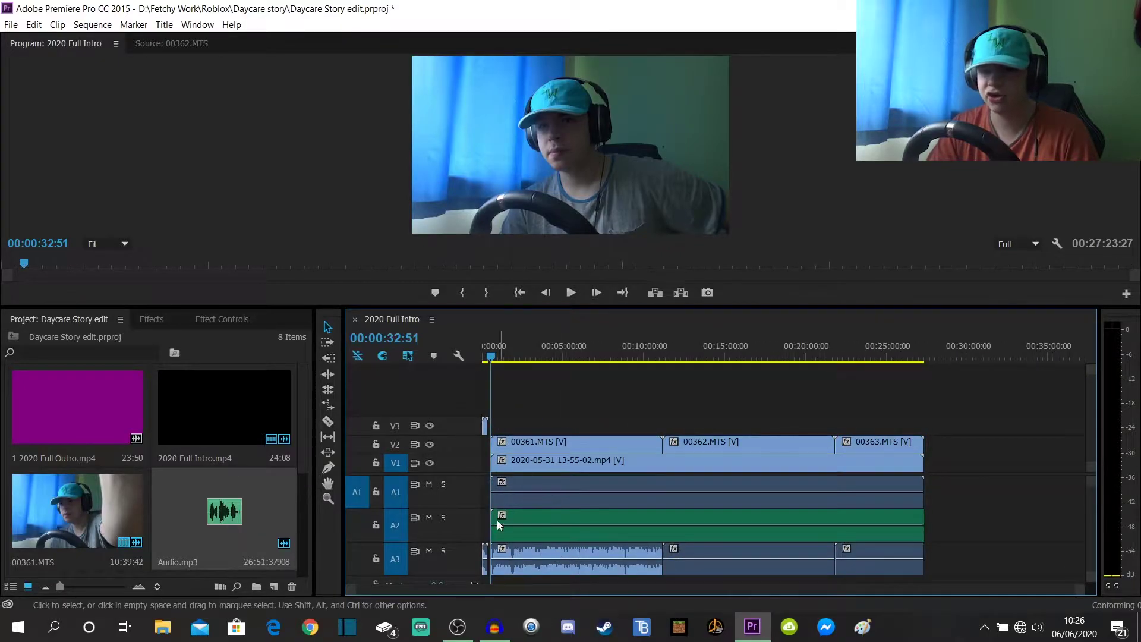
left_click_drag(73, 418, 957, 476)
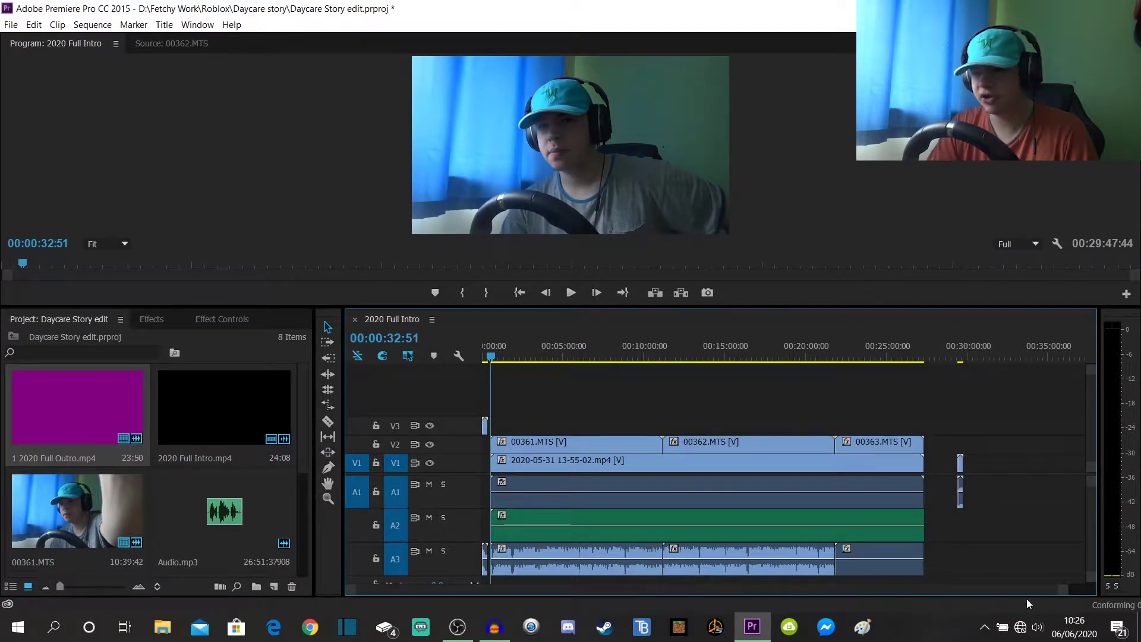
left_click_drag(1068, 589, 570, 592)
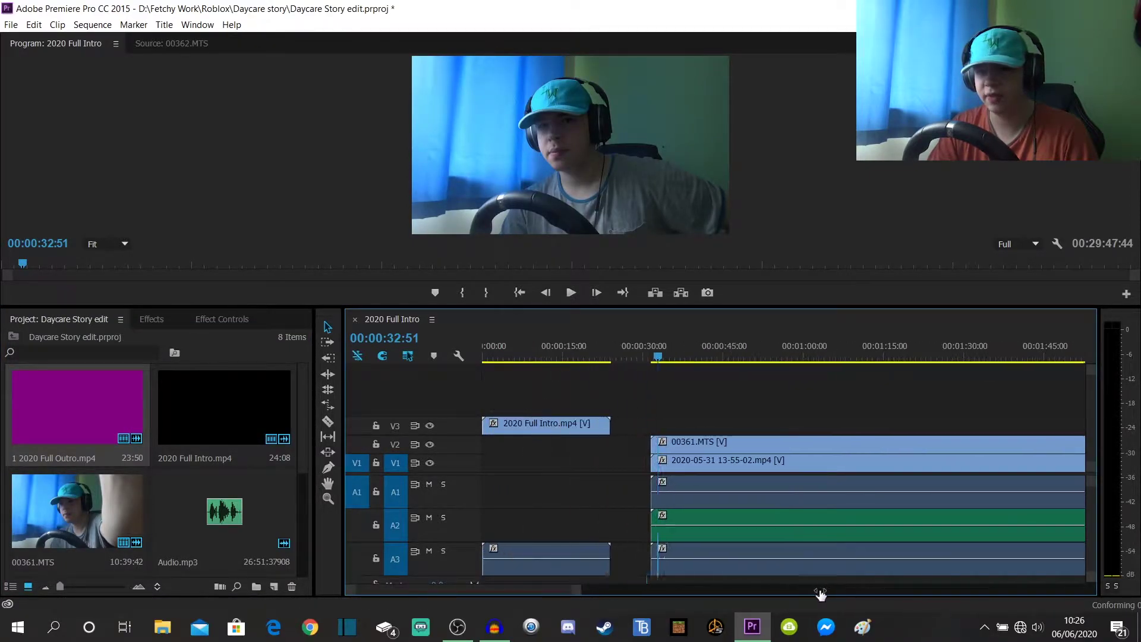
left_click(584, 350)
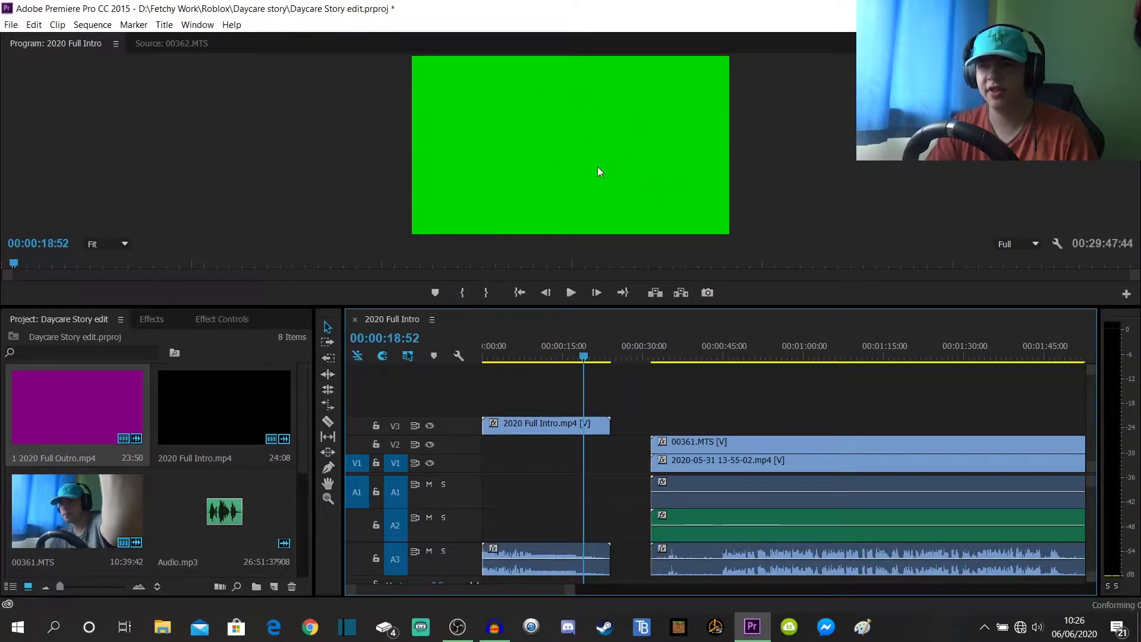
Expand the custom Presets folder in Effects and scroll the timeline to the outro at the end.
left_click(142, 319)
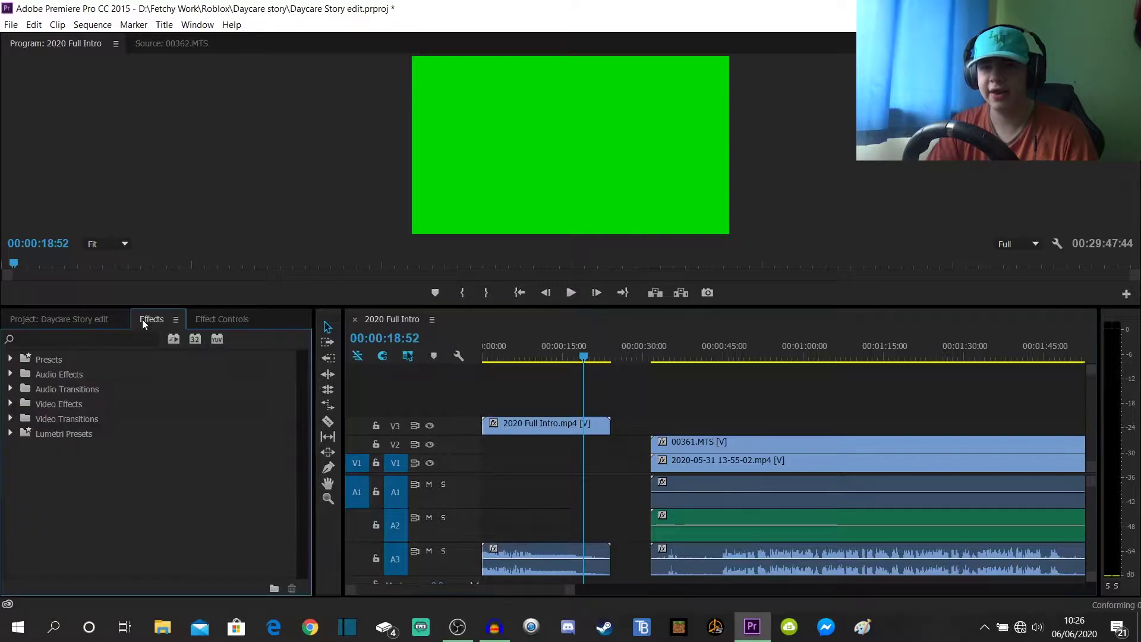
left_click(10, 358)
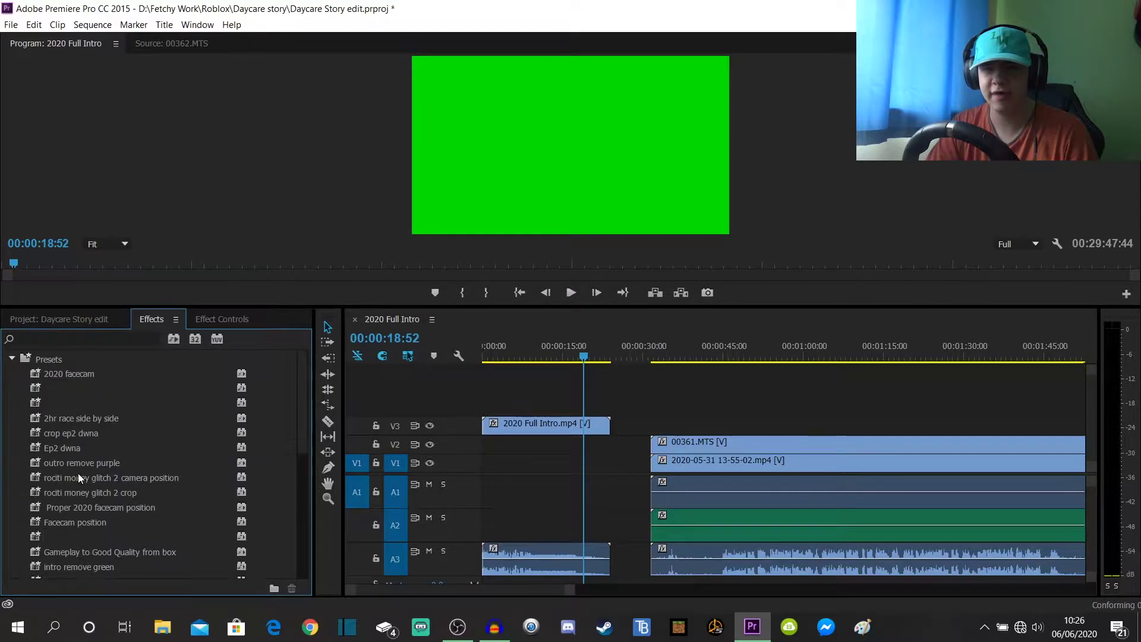
scroll(66, 479, "down", 3)
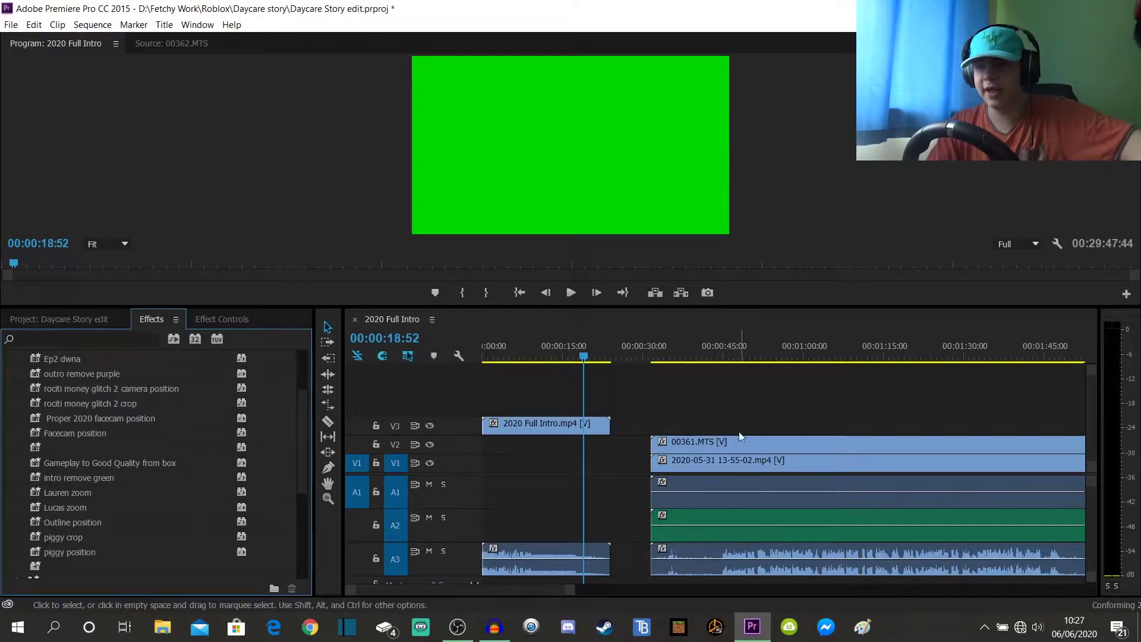
left_click_drag(704, 406, 797, 583)
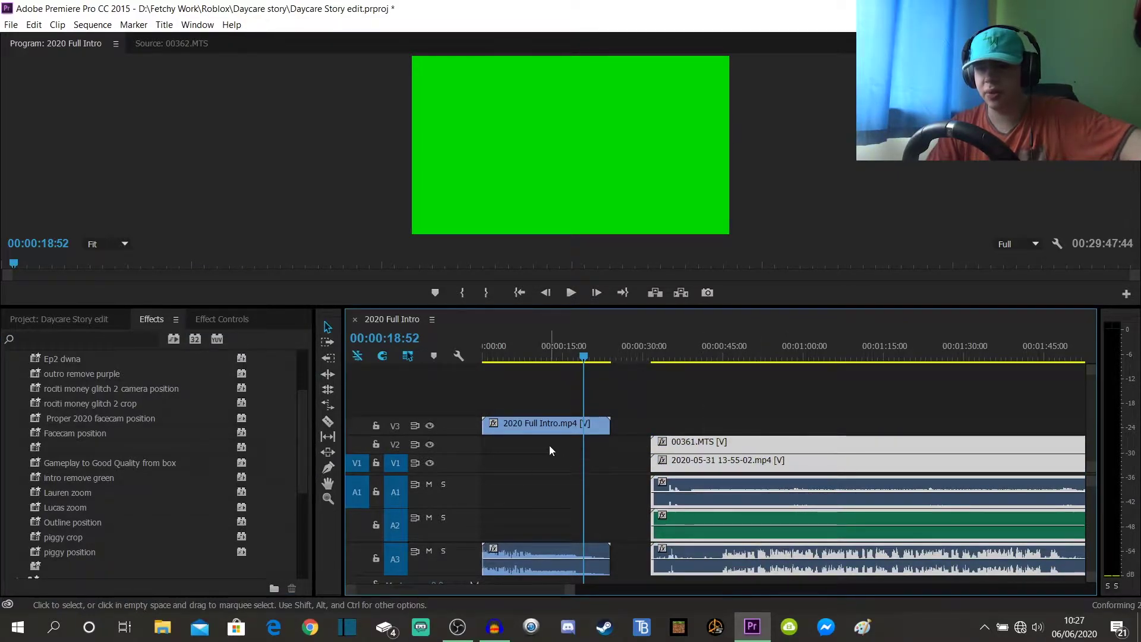
left_click(707, 415)
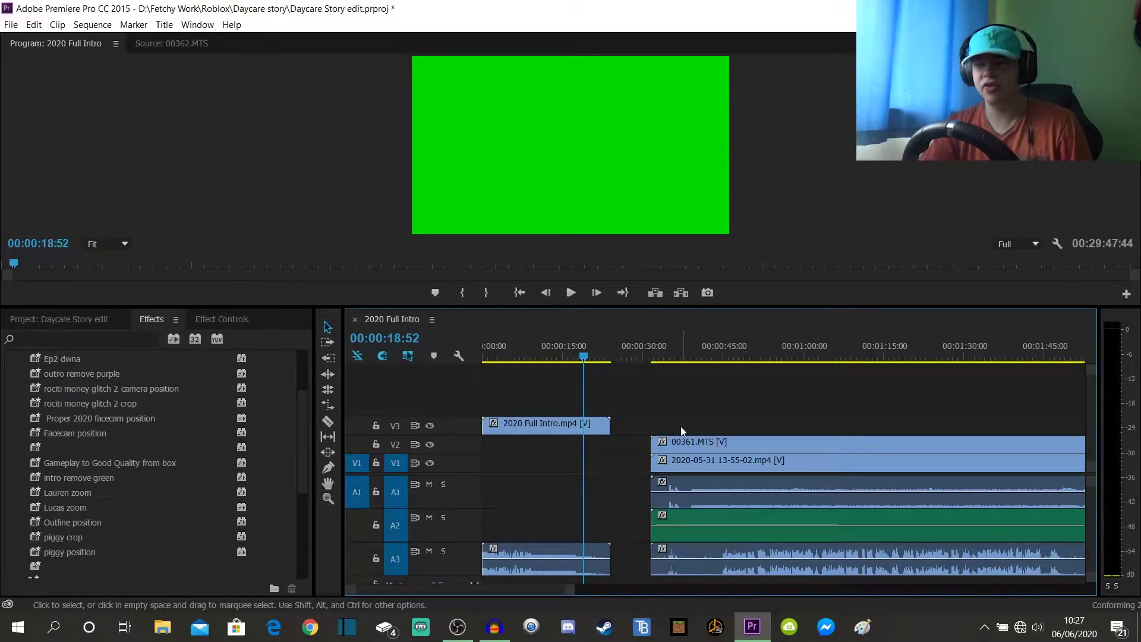
scroll(550, 589, "down", 2)
left_click_drag(551, 590, 905, 584)
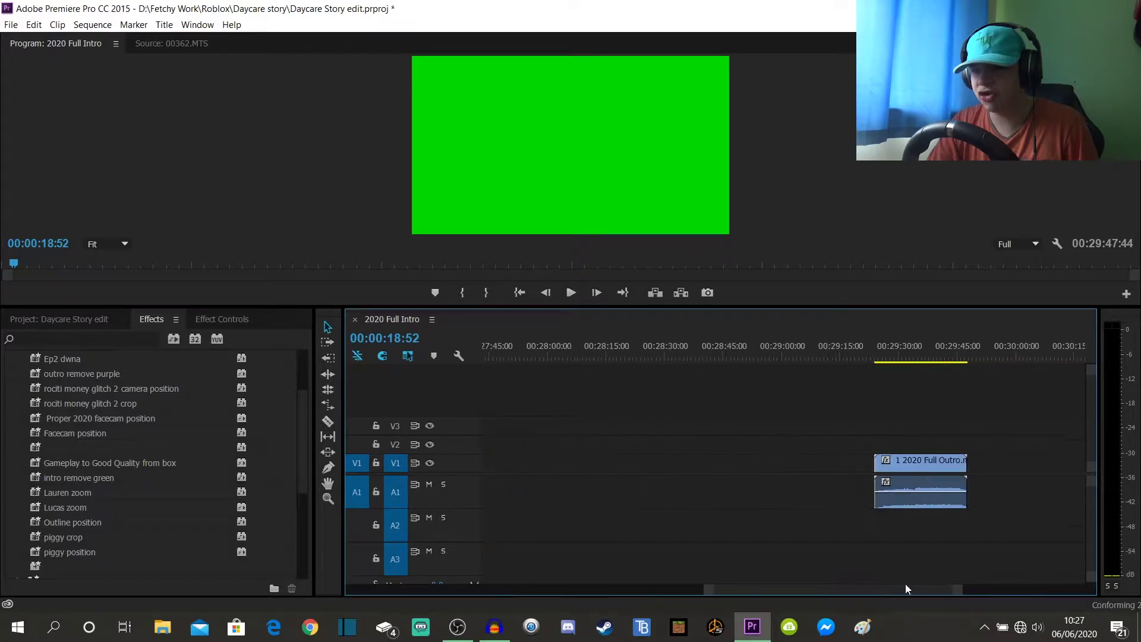
left_click(885, 355)
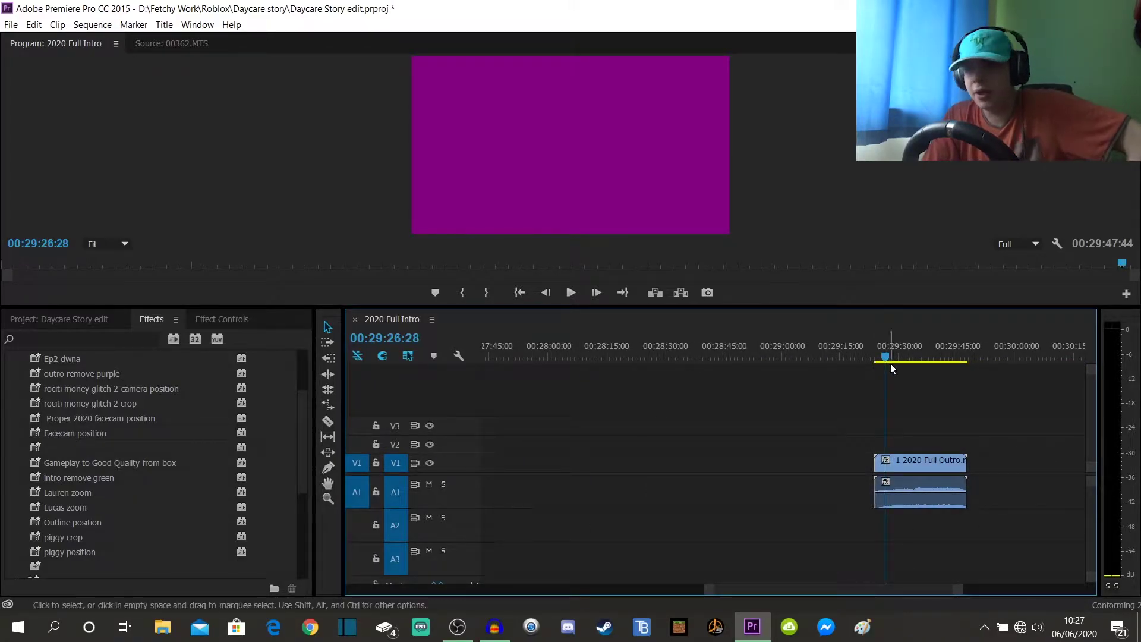
left_click_drag(886, 357, 950, 348)
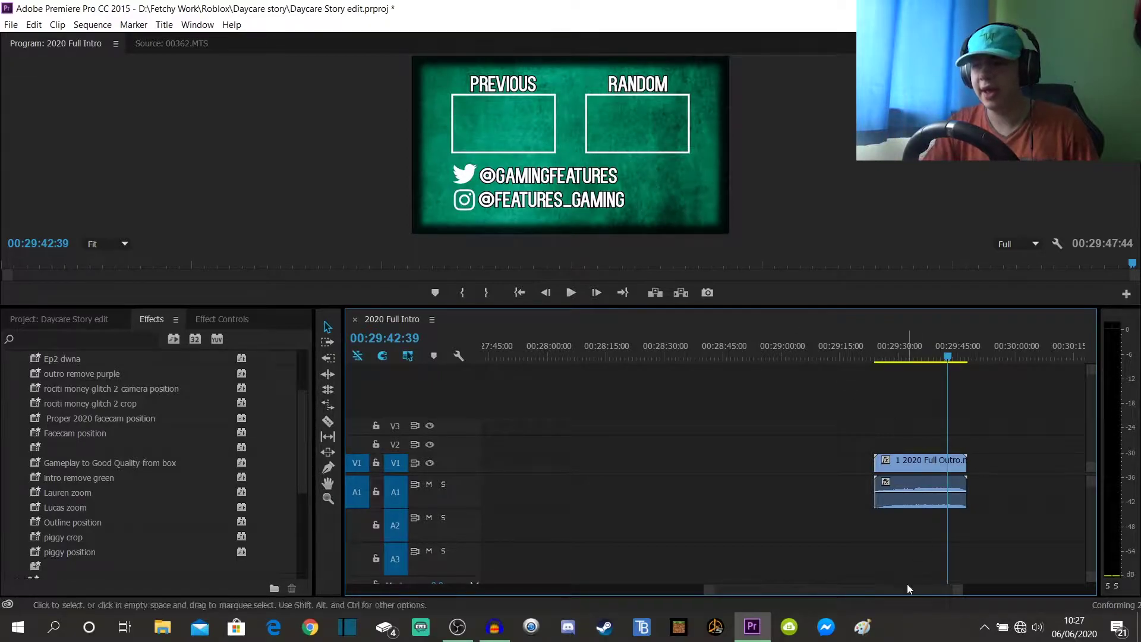
scroll(858, 591, "up", 3)
left_click_drag(857, 591, 431, 593)
left_click(556, 348)
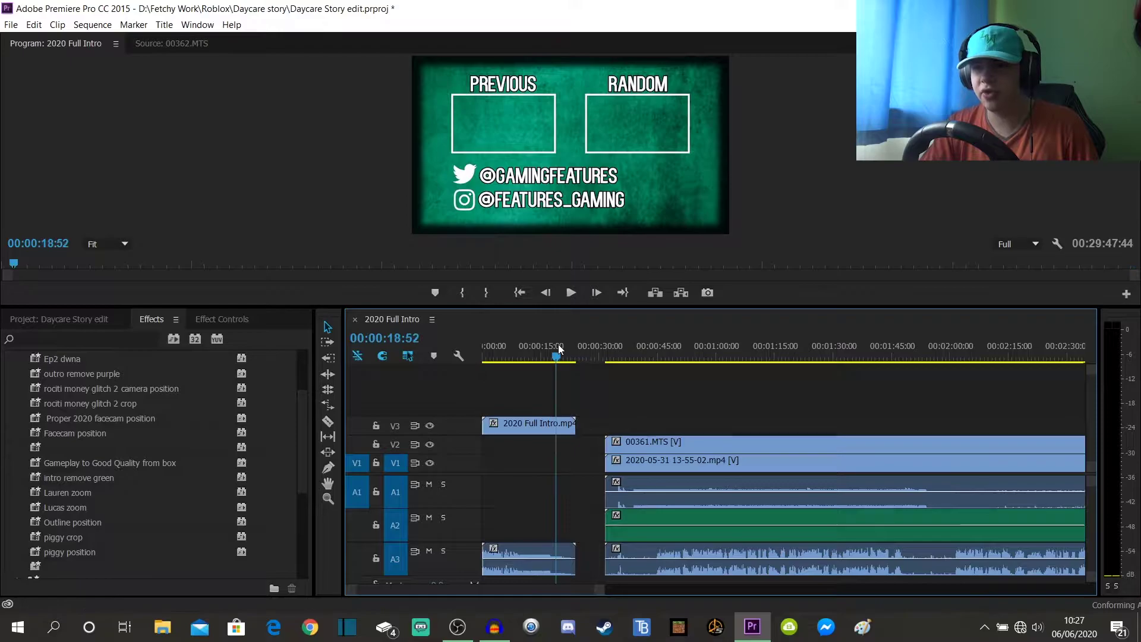
left_click_drag(534, 591, 901, 594)
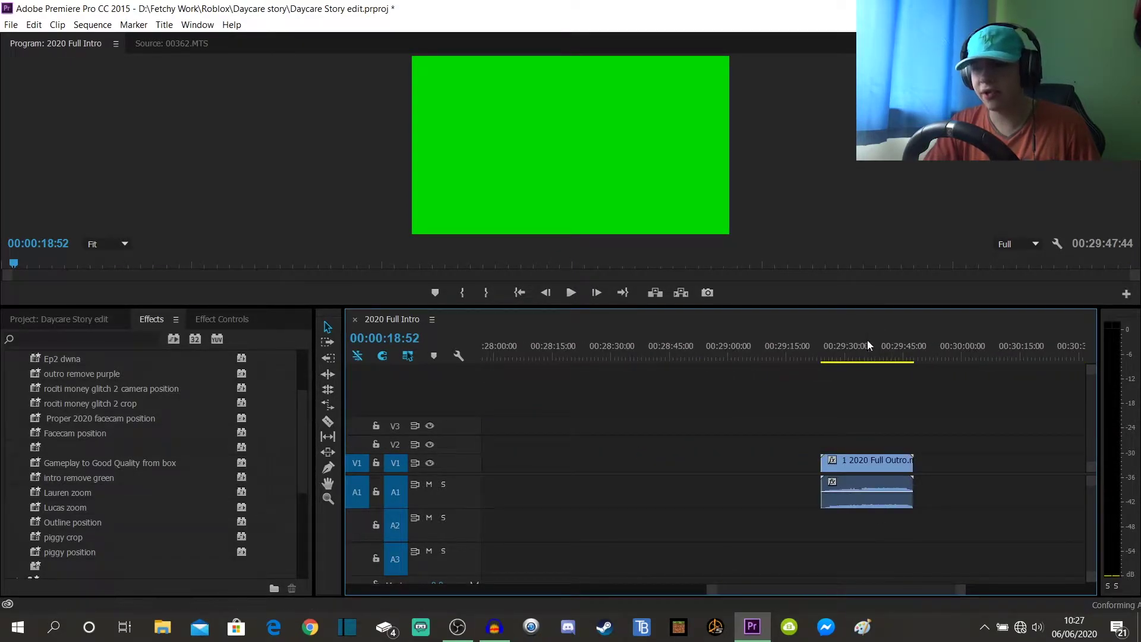
left_click(901, 350)
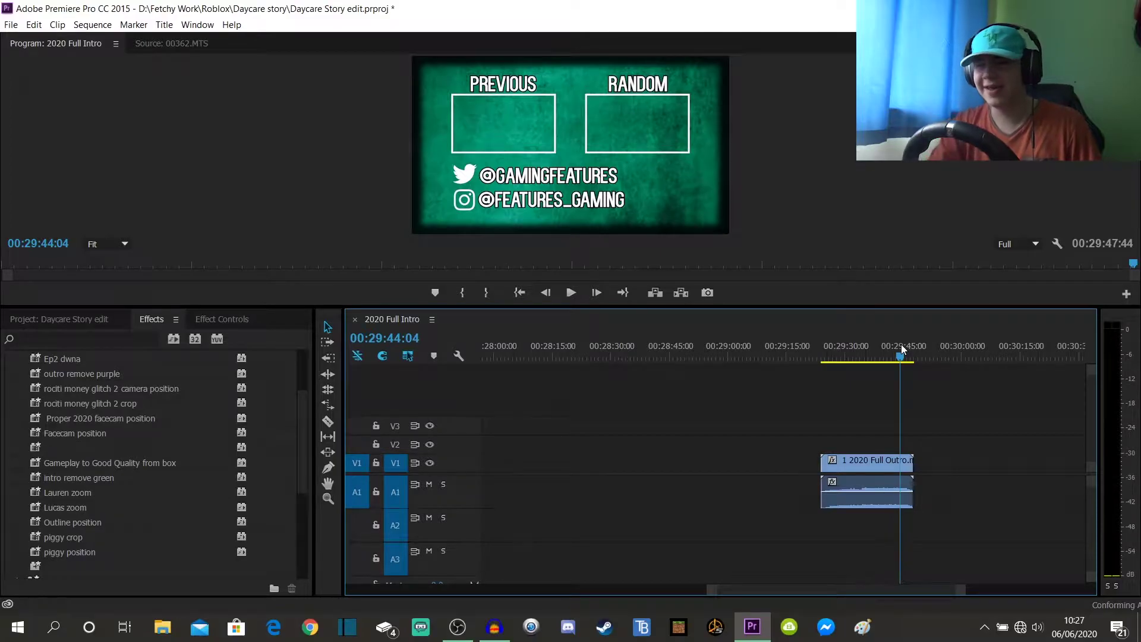
left_click(834, 355)
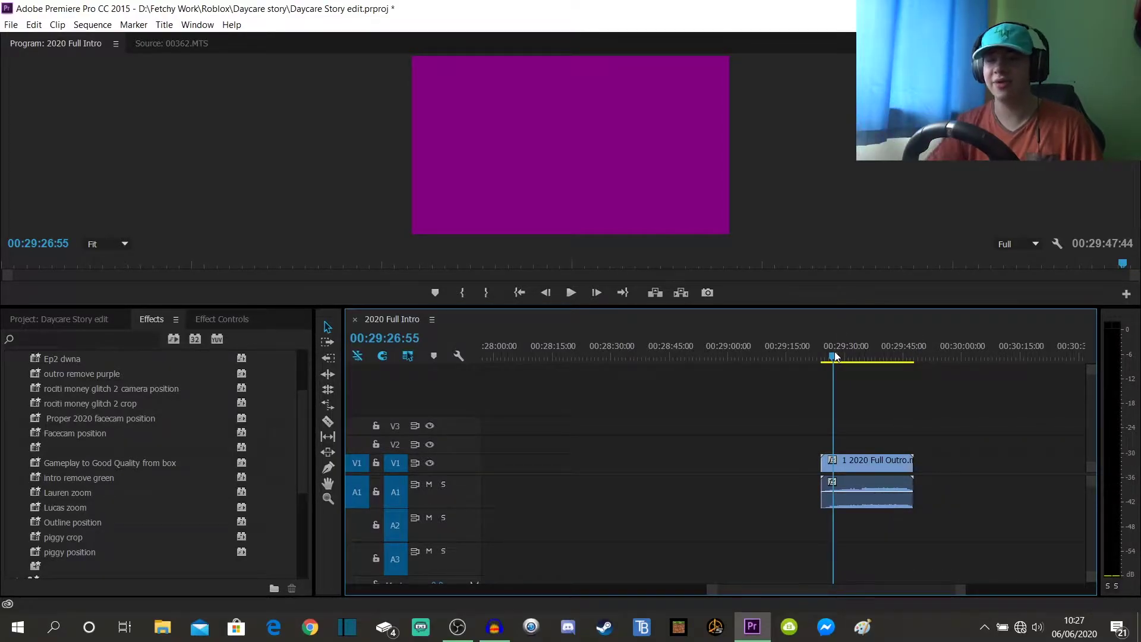
left_click(894, 356)
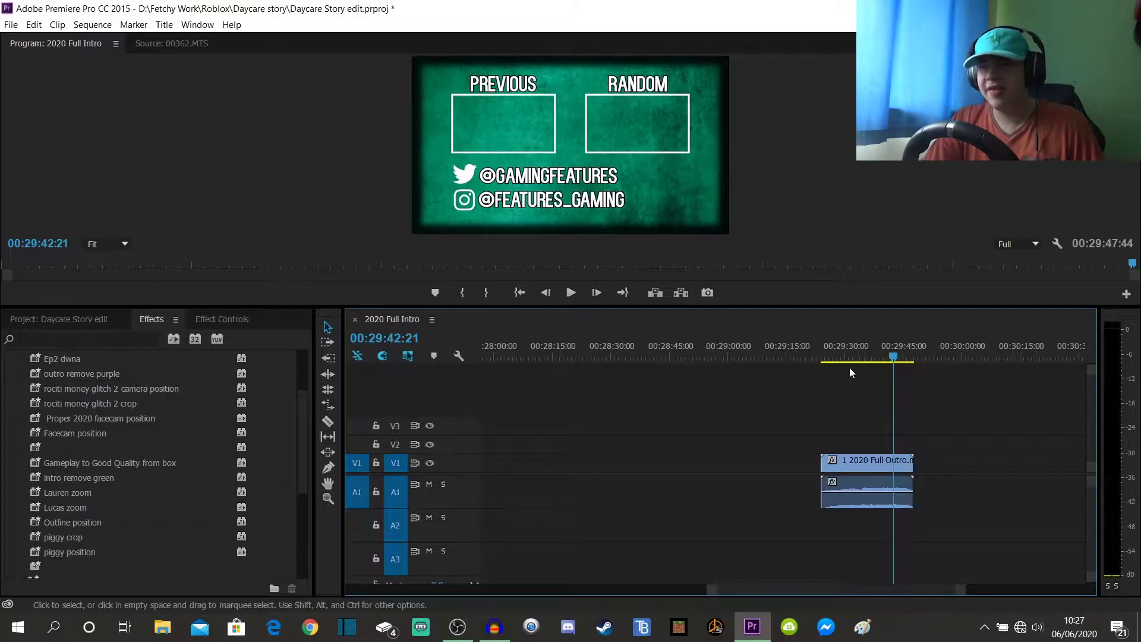
left_click(836, 355)
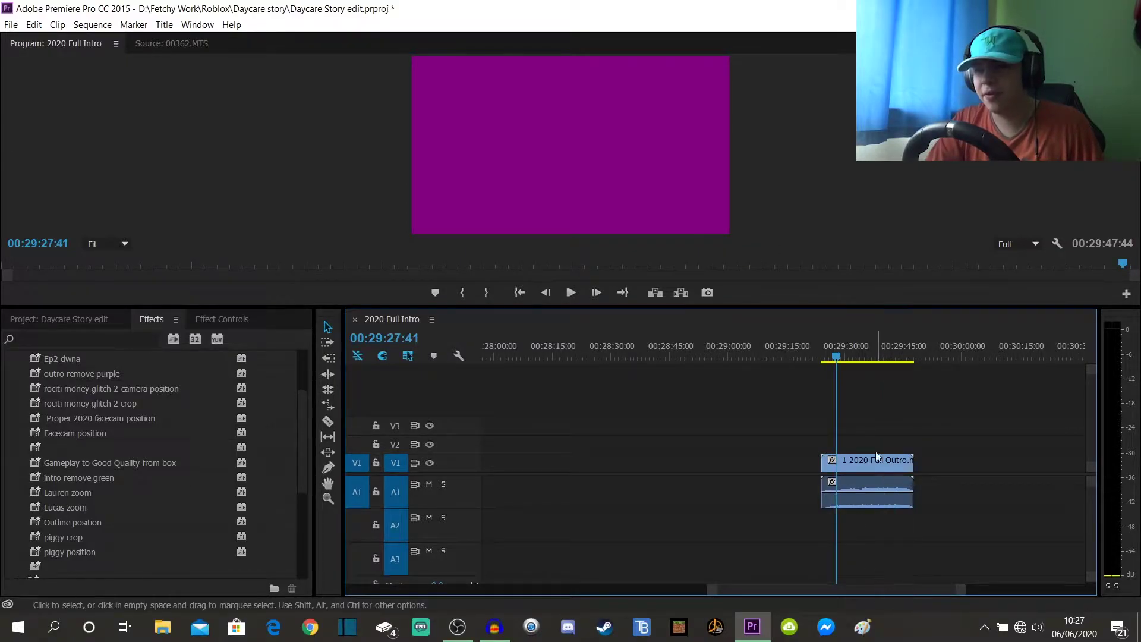
left_click(891, 356)
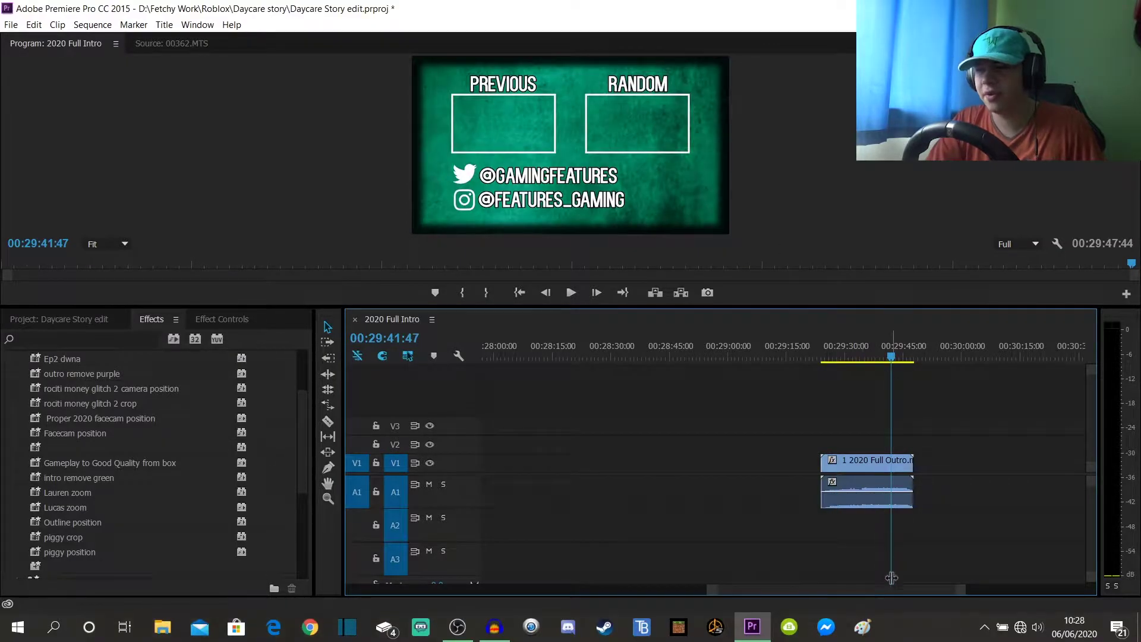
left_click_drag(888, 590, 499, 591)
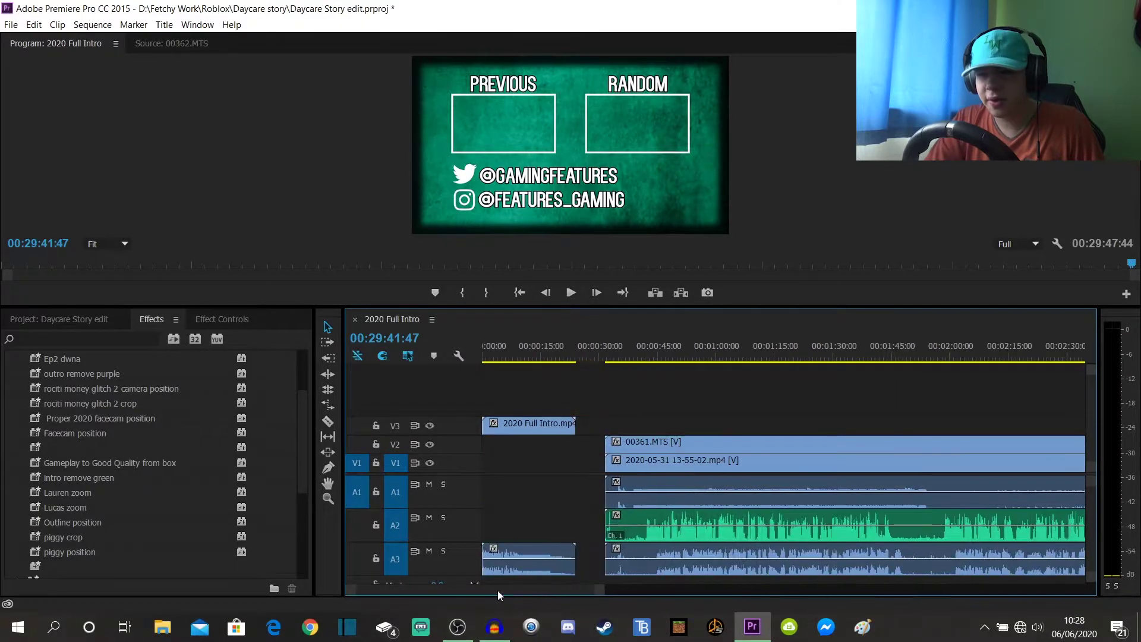
Zoom the timeline and set the playhead to 00:00:32:50, where the A2 spike begins.
left_click(613, 347)
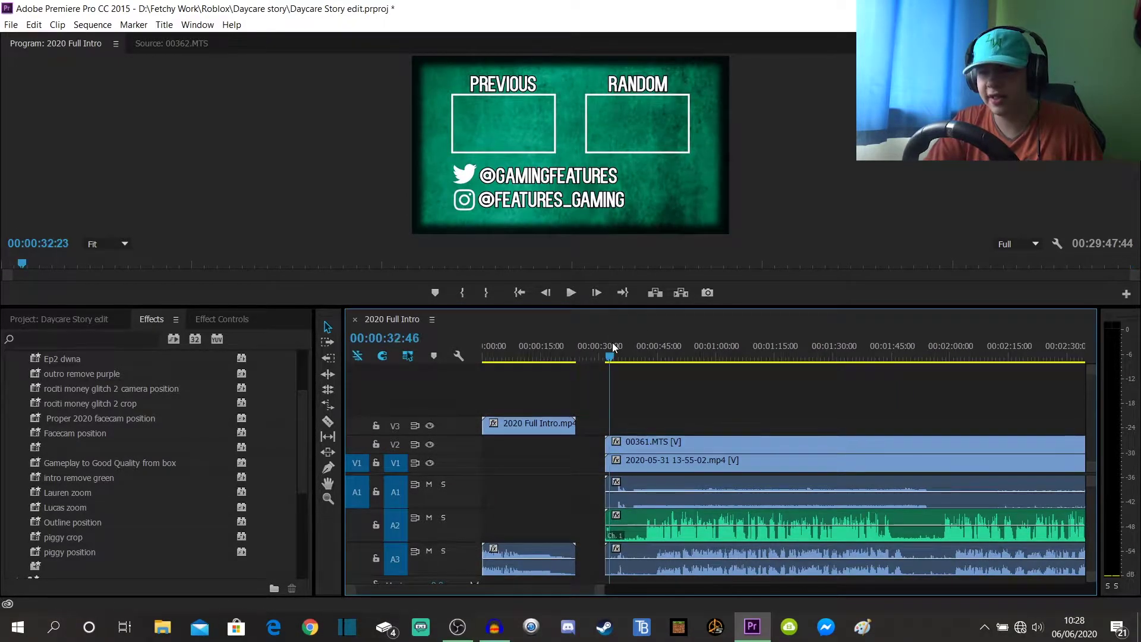
left_click_drag(617, 590, 738, 587)
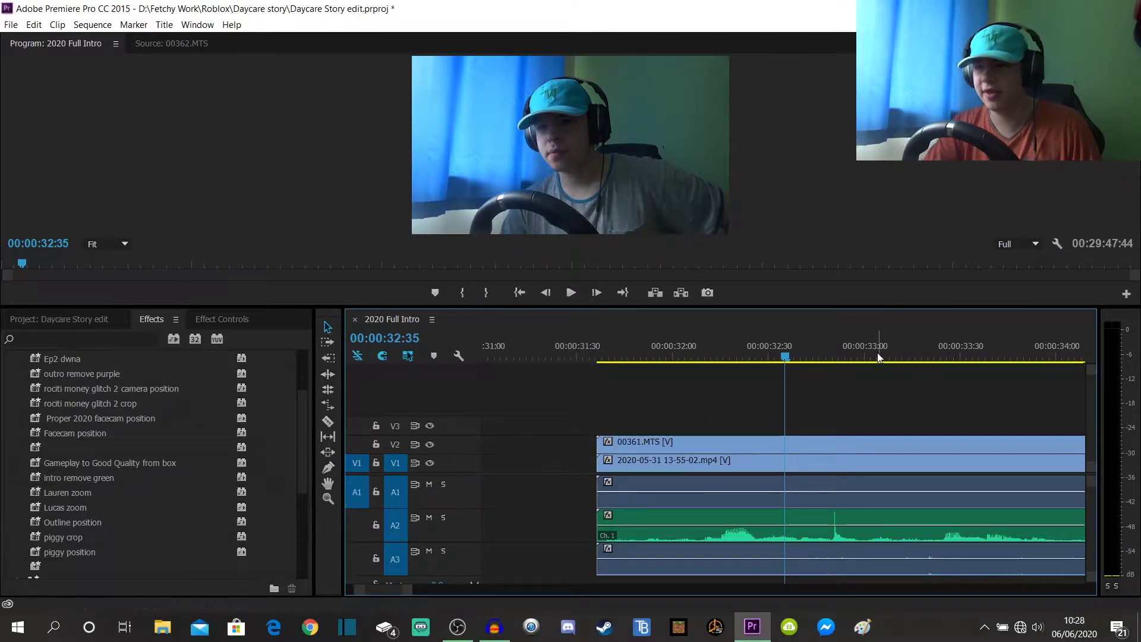
mouse_move(832, 346)
left_mouse_down()
mouse_move(808, 344)
mouse_move(834, 340)
left_mouse_up()
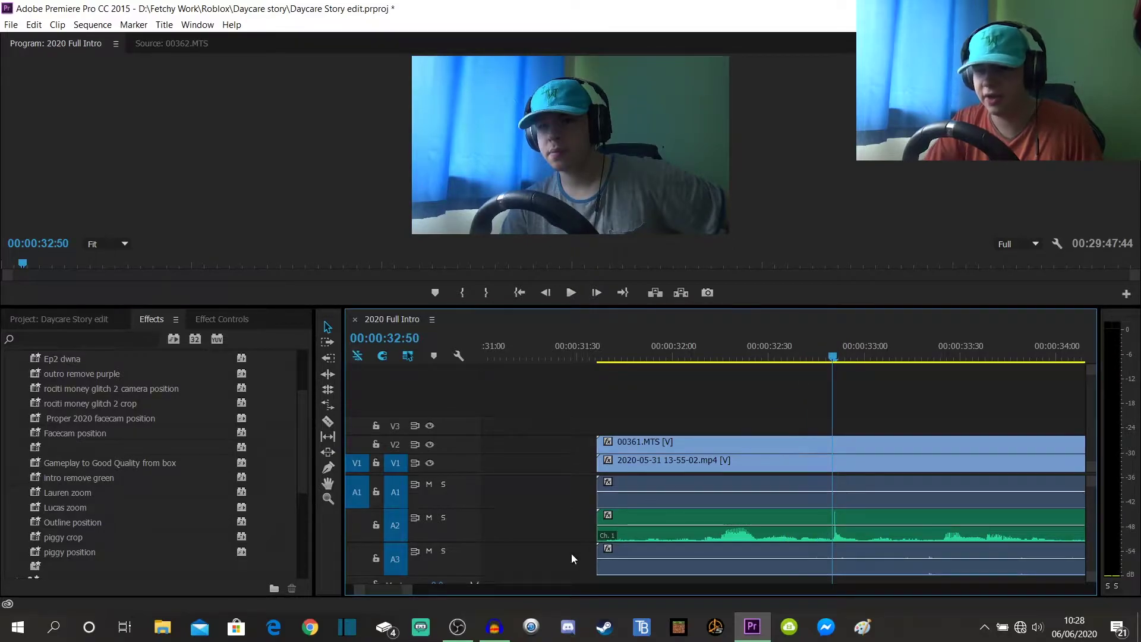
left_click_drag(413, 587, 357, 589)
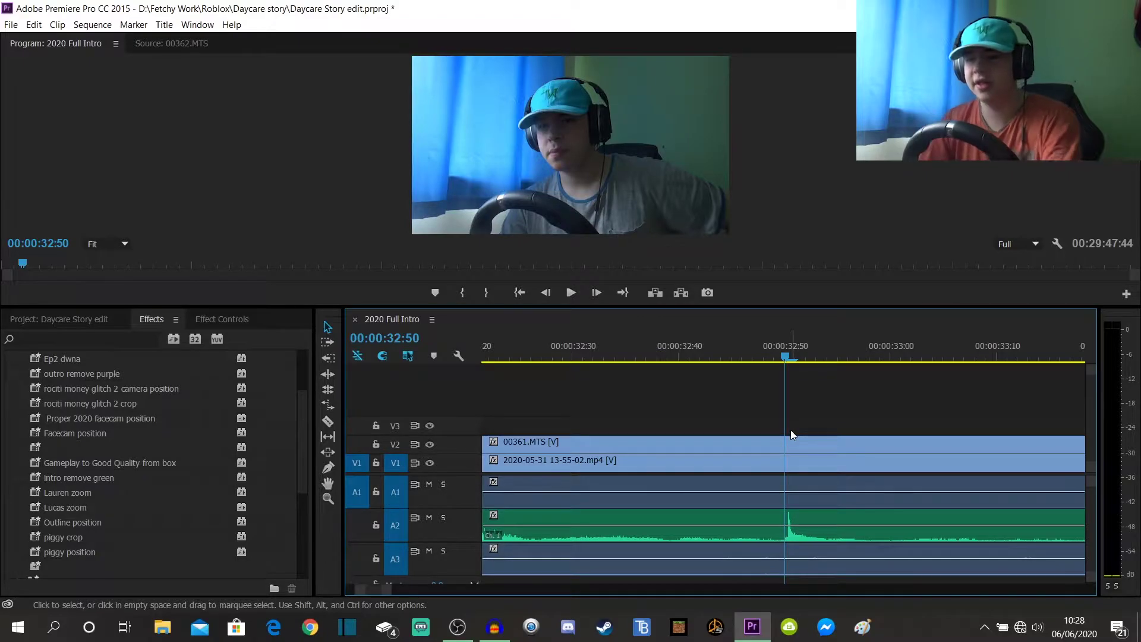
Razor A2 at 00:00:32:50 and delete the audio before the cut.
key("c")
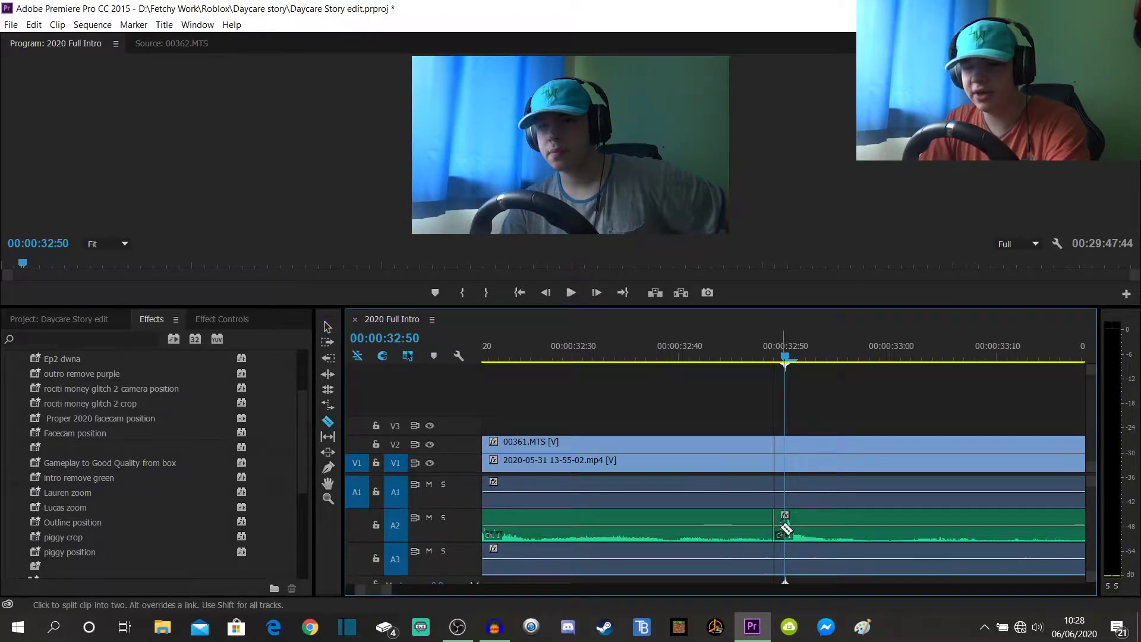
left_click(787, 527)
key("v")
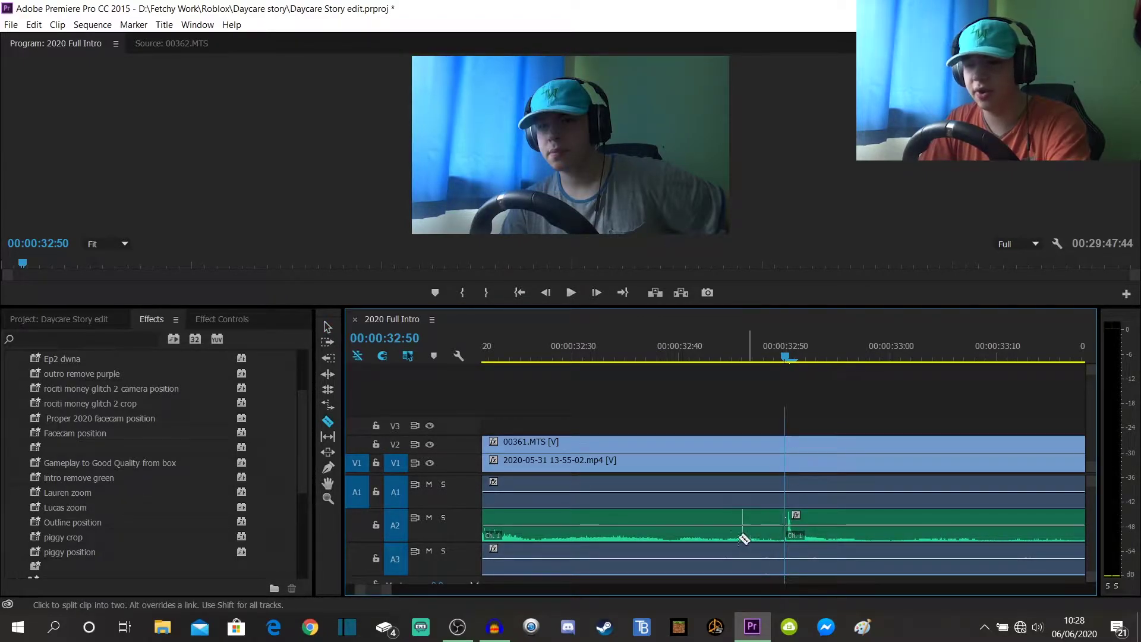
left_click(719, 537)
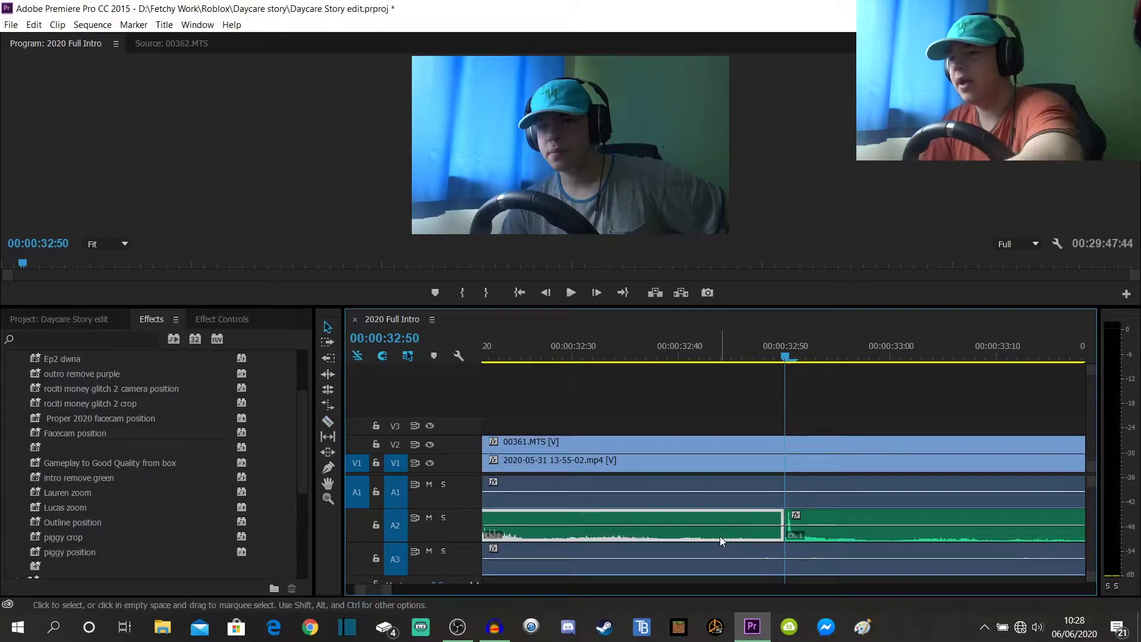
key("Delete")
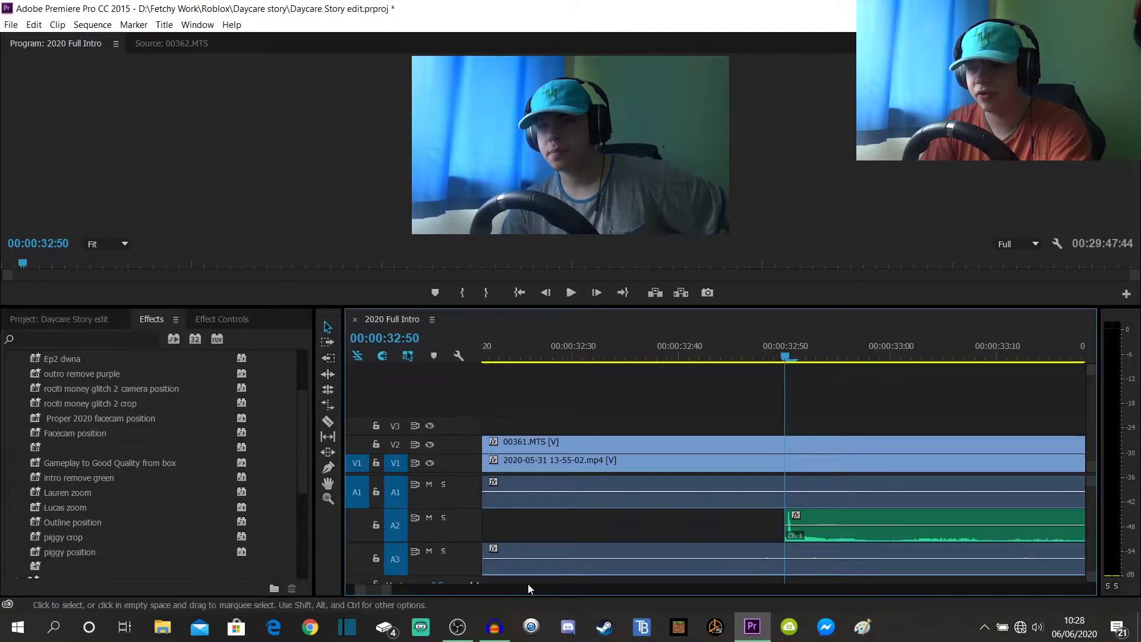
Cut 00361.MTS and its A3 audio at 00:00:35:35, delete the opening piece, and nudge the clip left.
left_click_drag(391, 589, 419, 585)
left_click_drag(902, 342, 945, 347)
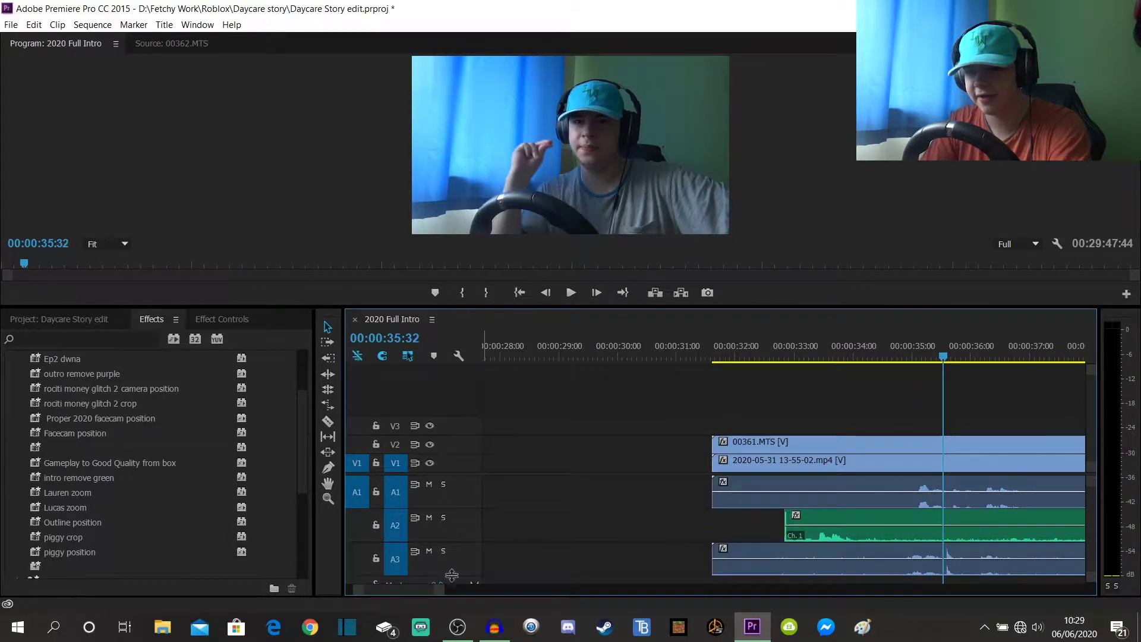
left_click_drag(435, 595, 385, 592)
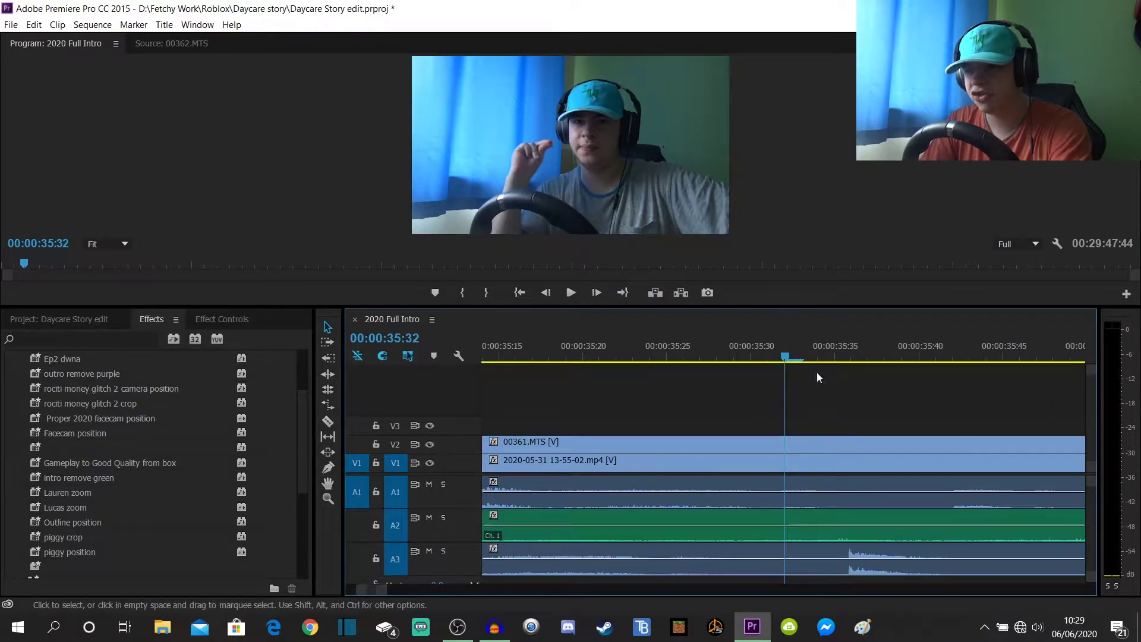
left_click(843, 351)
left_click_drag(843, 351, 848, 347)
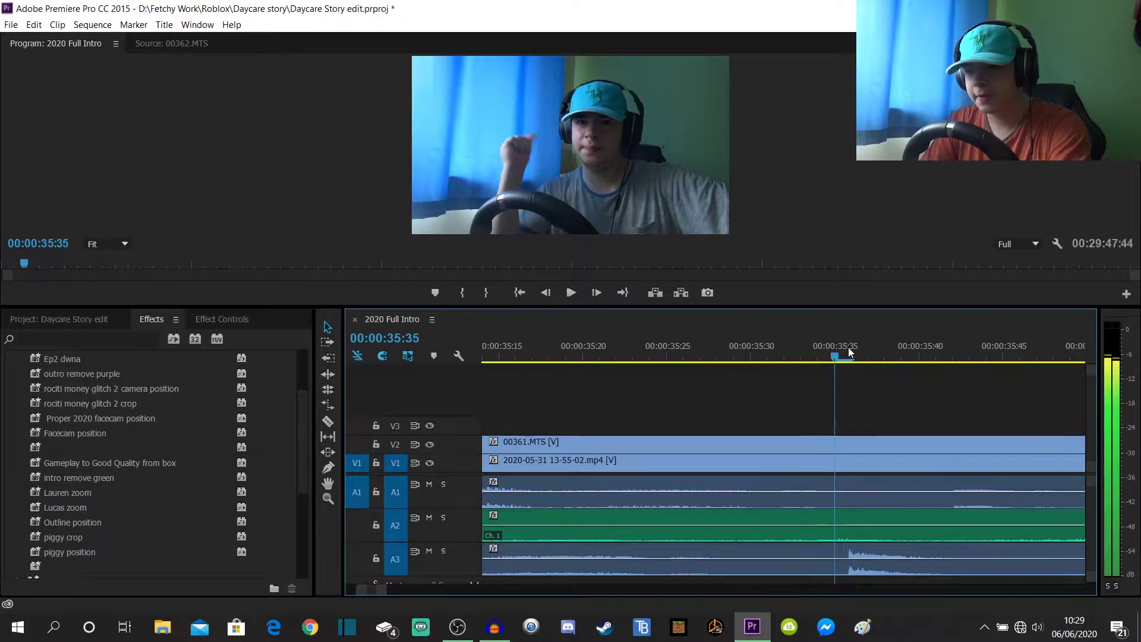
left_click(839, 557)
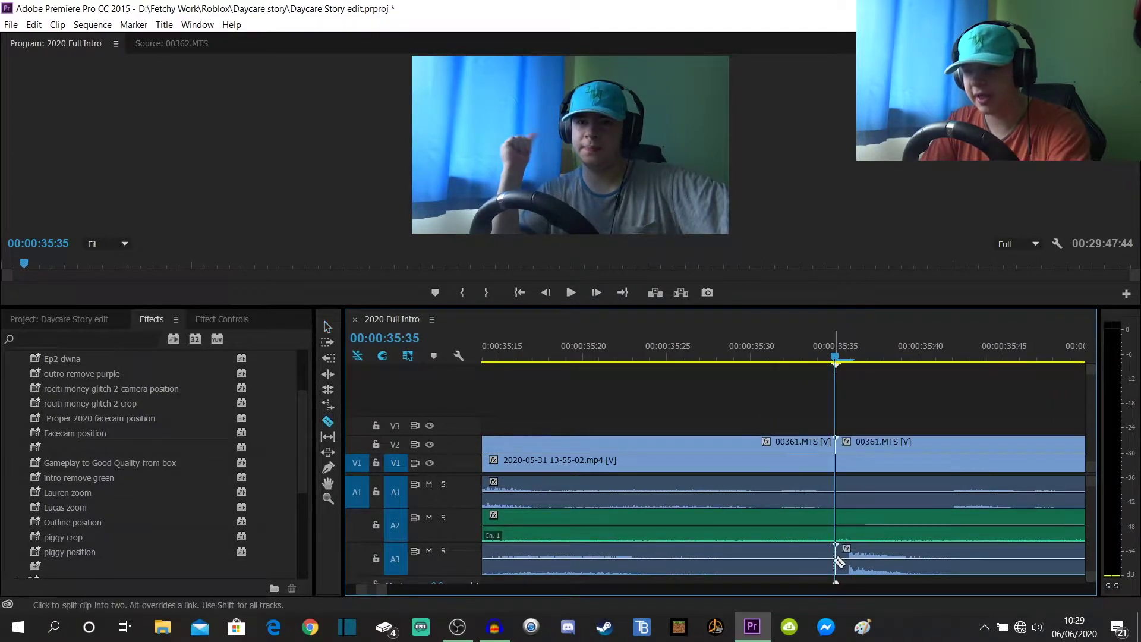
left_click(701, 442)
key("Delete")
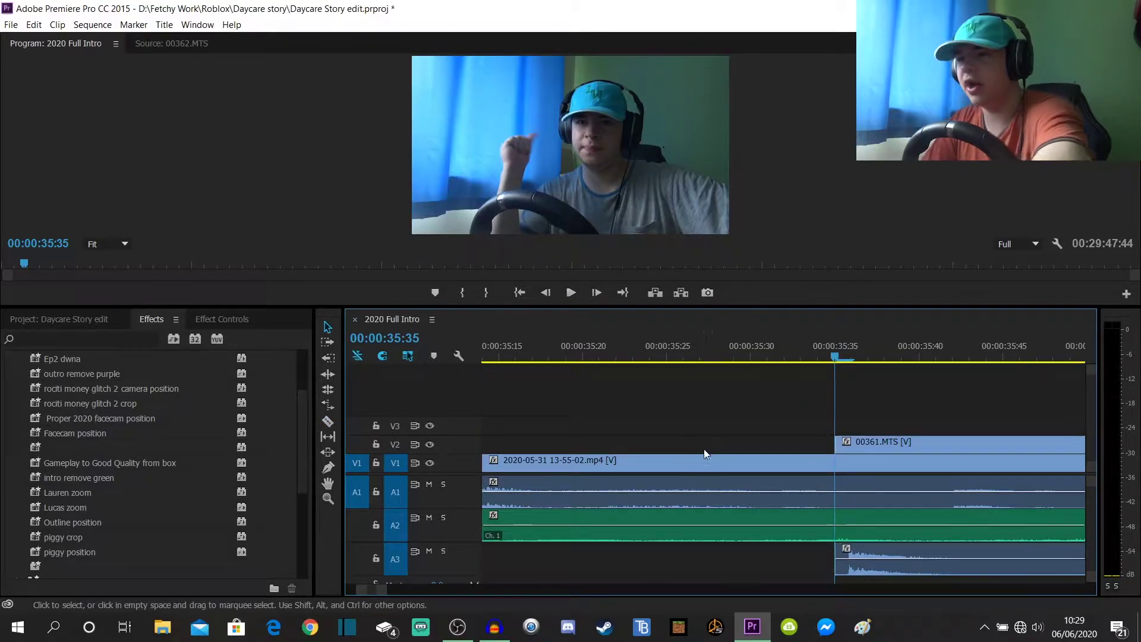
left_click_drag(385, 593, 438, 591)
left_click_drag(851, 441, 651, 444)
left_click_drag(432, 593, 609, 584)
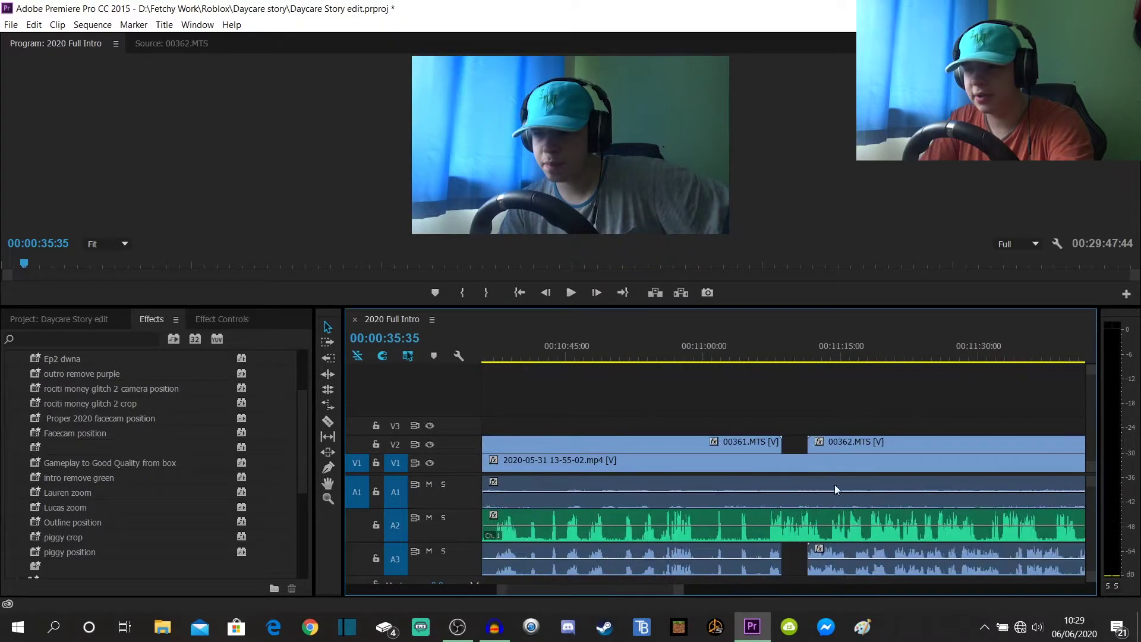
Close the gap so 00362.MTS follows directly after 00361.MTS.
right_click(790, 443)
left_click(805, 453)
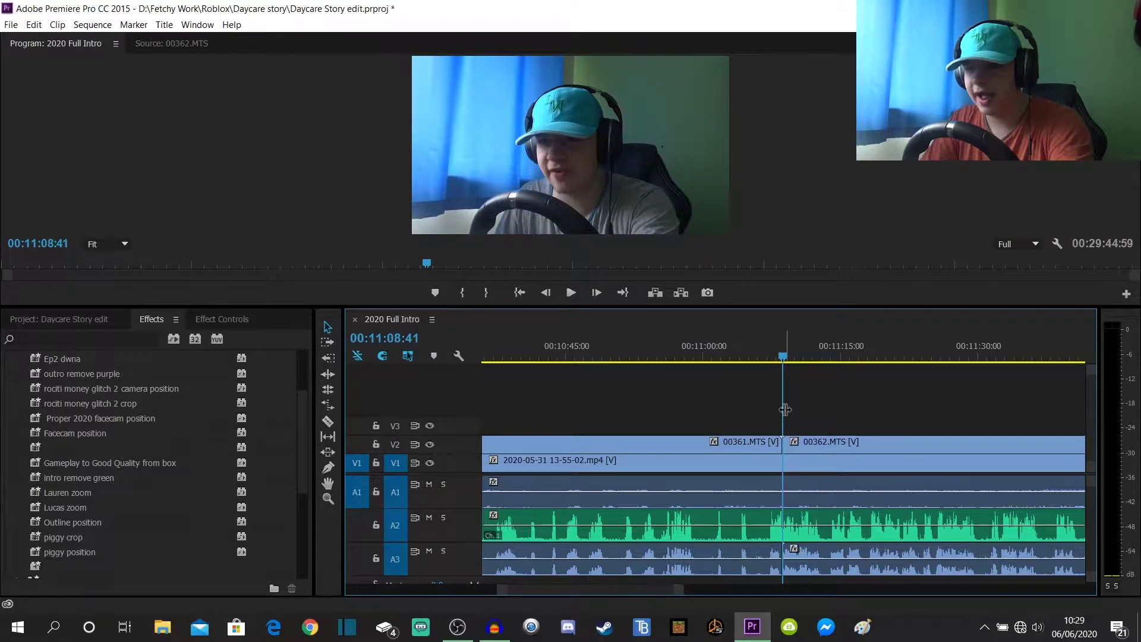
left_click_drag(679, 590, 613, 591)
Play back the facecam join around 00:11:07 with the computer's volume lowered.
key("space")
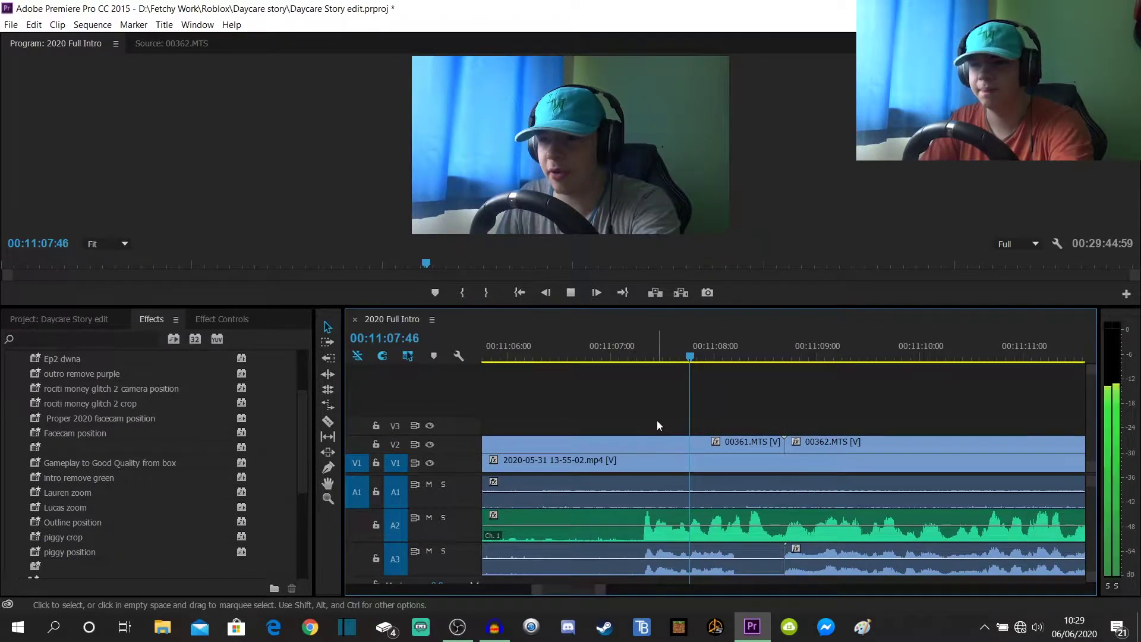
key("space")
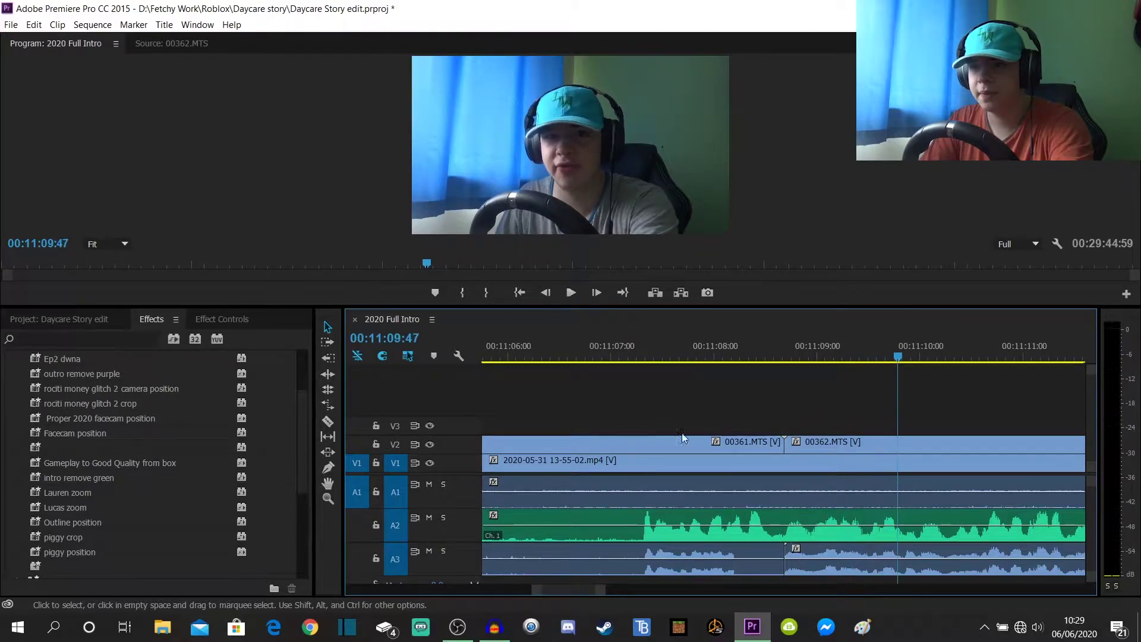
left_click(668, 353)
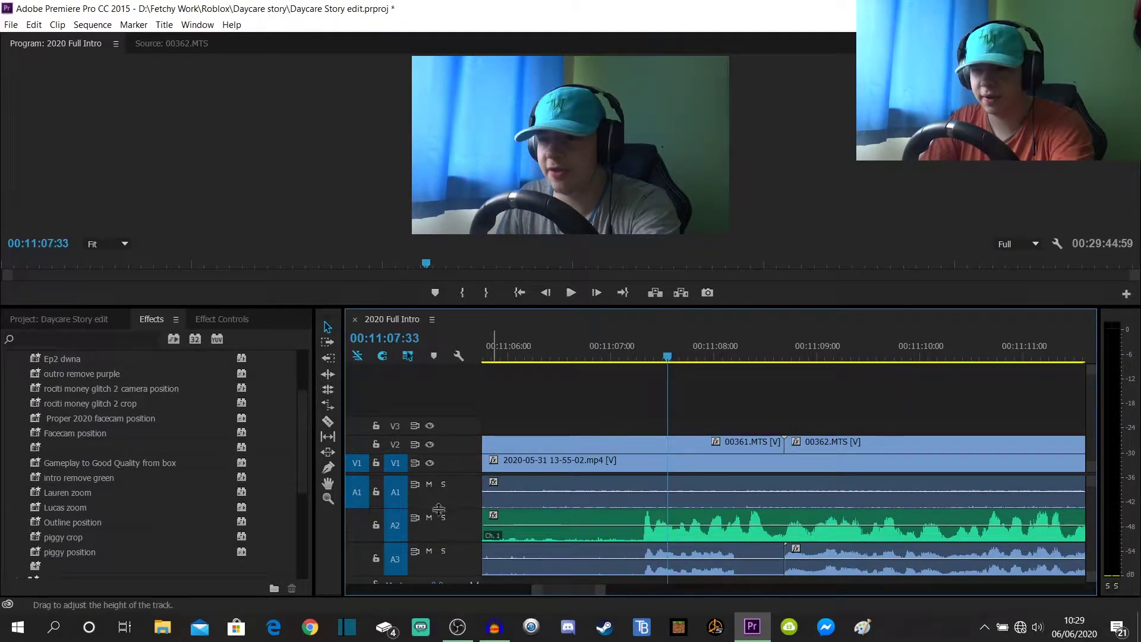
key("XF86AudioLowerVolume")
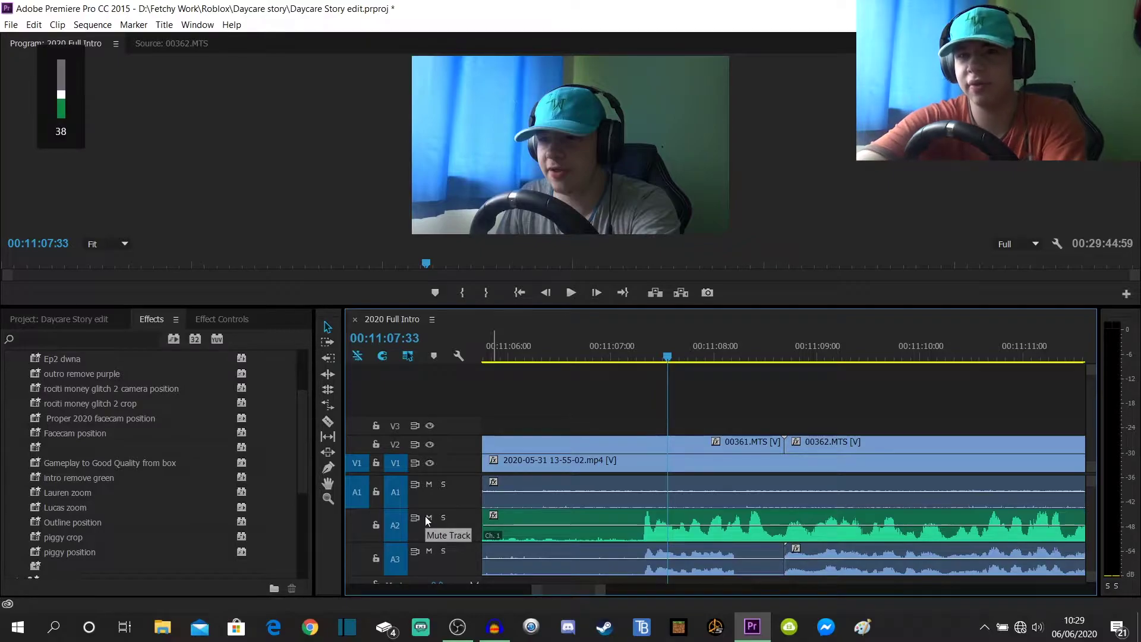
key("XF86AudioLowerVolume")
key("XF86AudioLowerVolume")
key("XF86AudioLowerVolume")
key("XF86AudioLowerVolume")
key("XF86AudioLowerVolume")
key("XF86AudioLowerVolume")
key("XF86AudioLowerVolume")
key("XF86AudioLowerVolume")
key("XF86AudioLowerVolume")
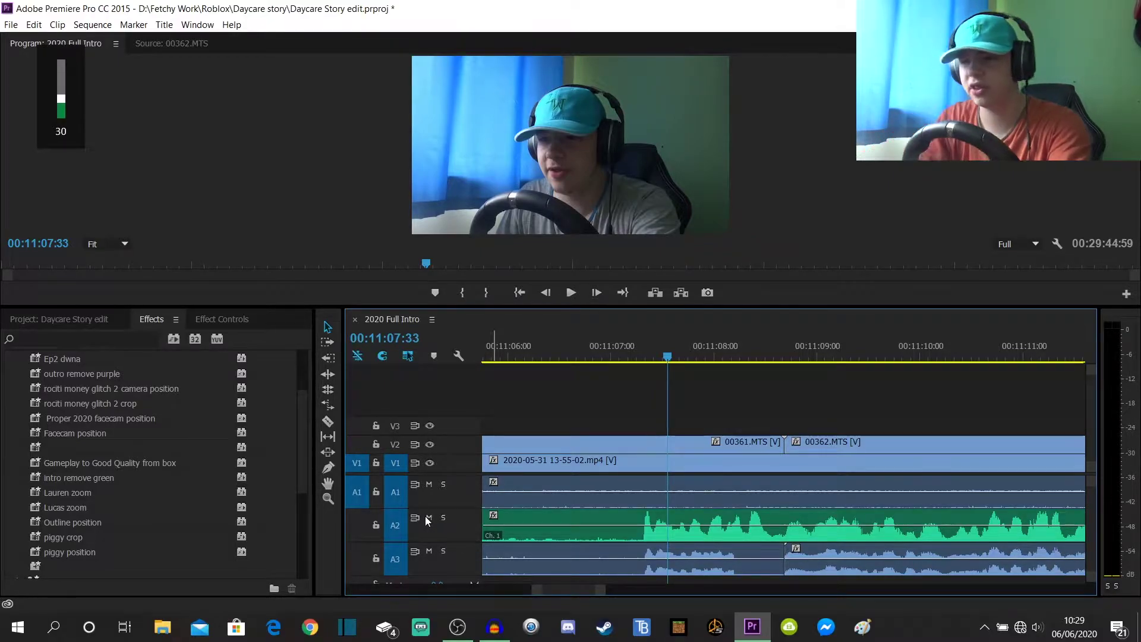
left_click_drag(666, 360, 659, 355)
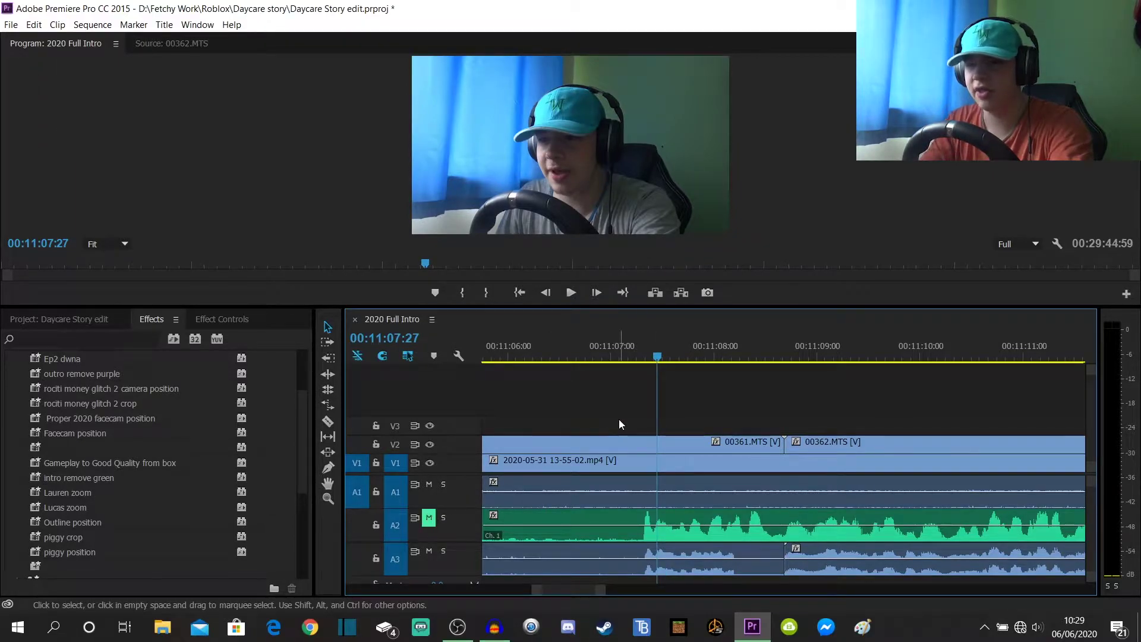
key("space")
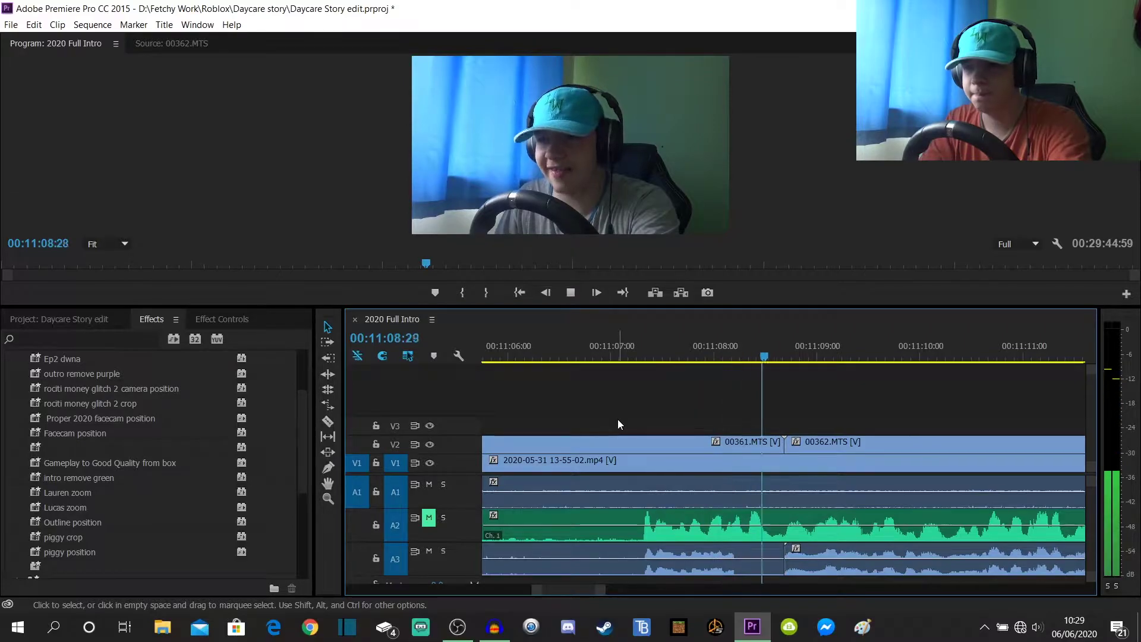
key("space")
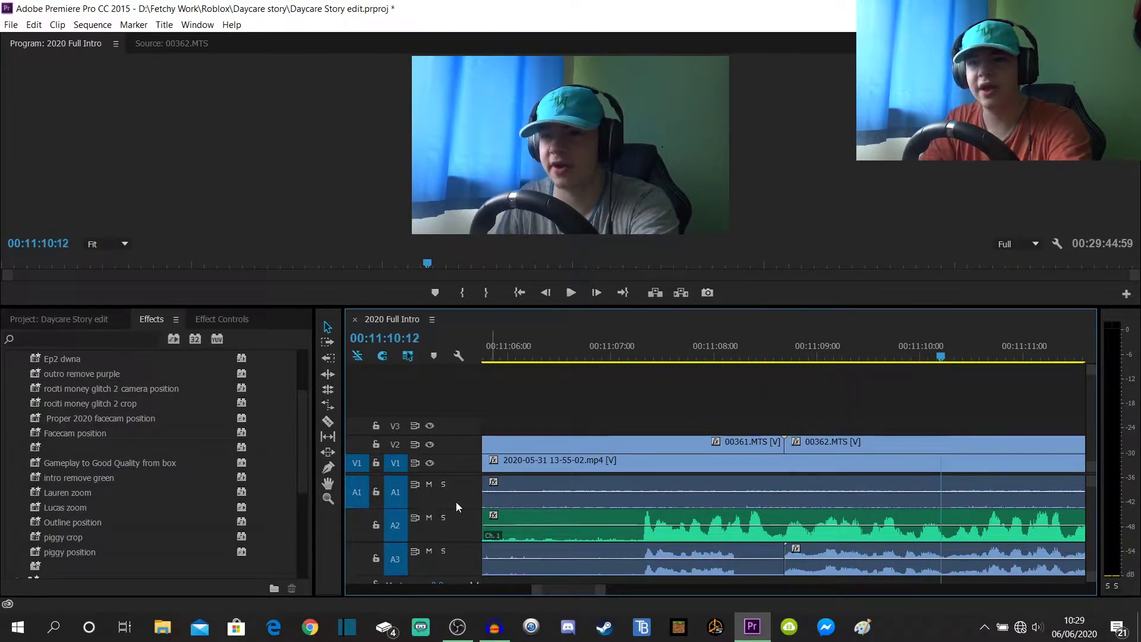
Scrub the gameplay to locate where the action starts, around 00:00:35:41.
left_click_drag(602, 588, 454, 590)
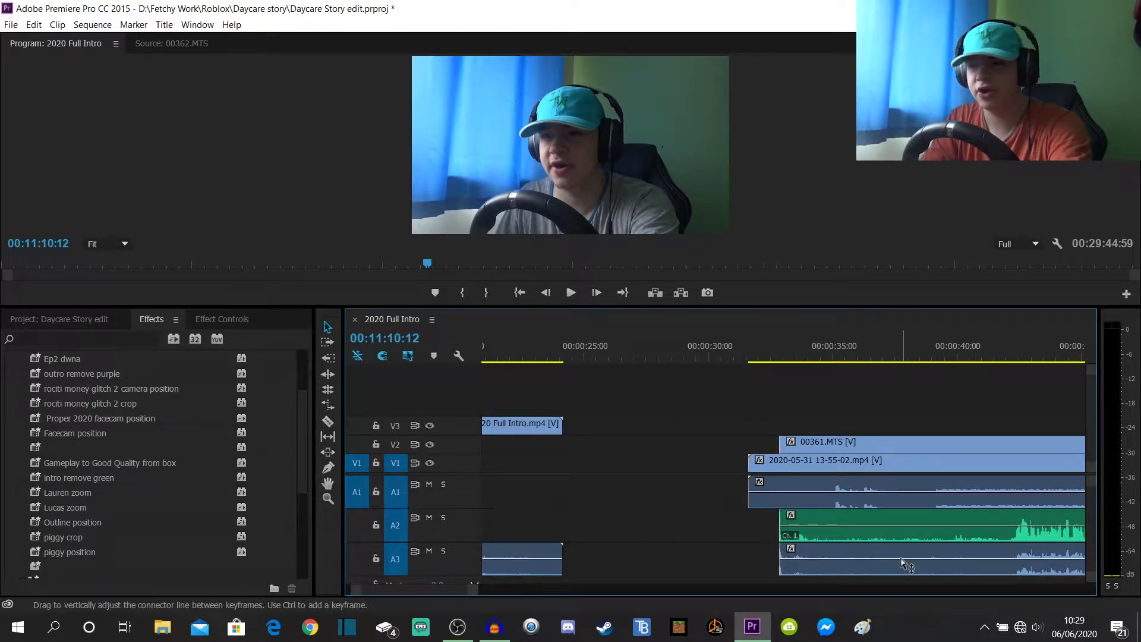
left_click_drag(821, 339, 832, 335)
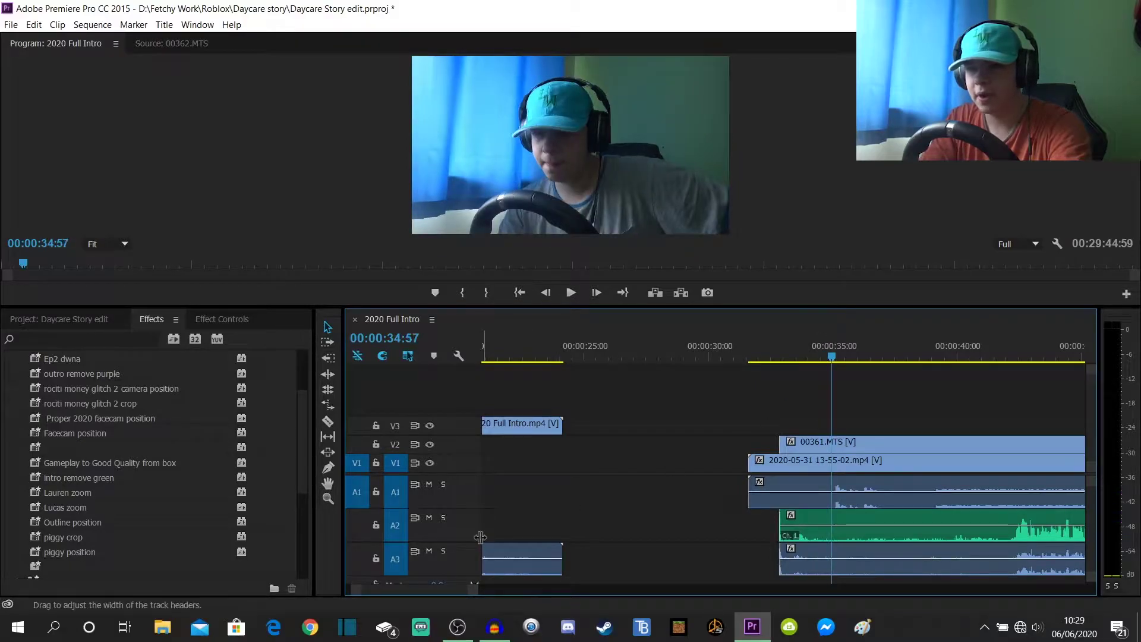
left_click_drag(470, 590, 411, 592)
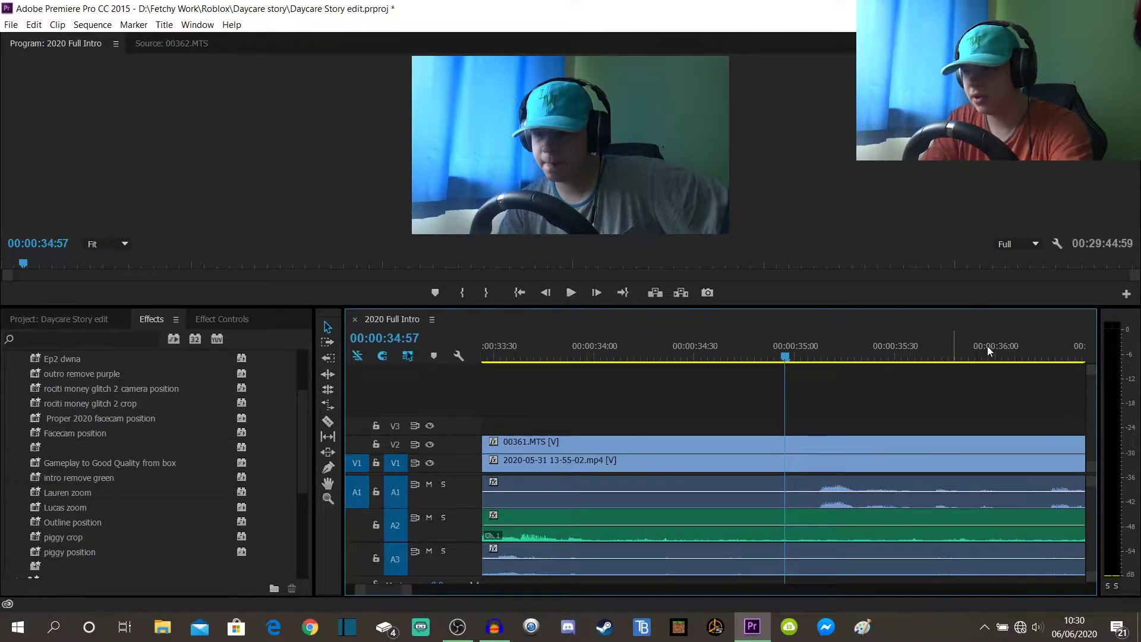
left_click_drag(956, 346, 668, 348)
Split the gameplay at the playhead, delete the dead opening, and slide the rest left to close the gap.
key("equal")
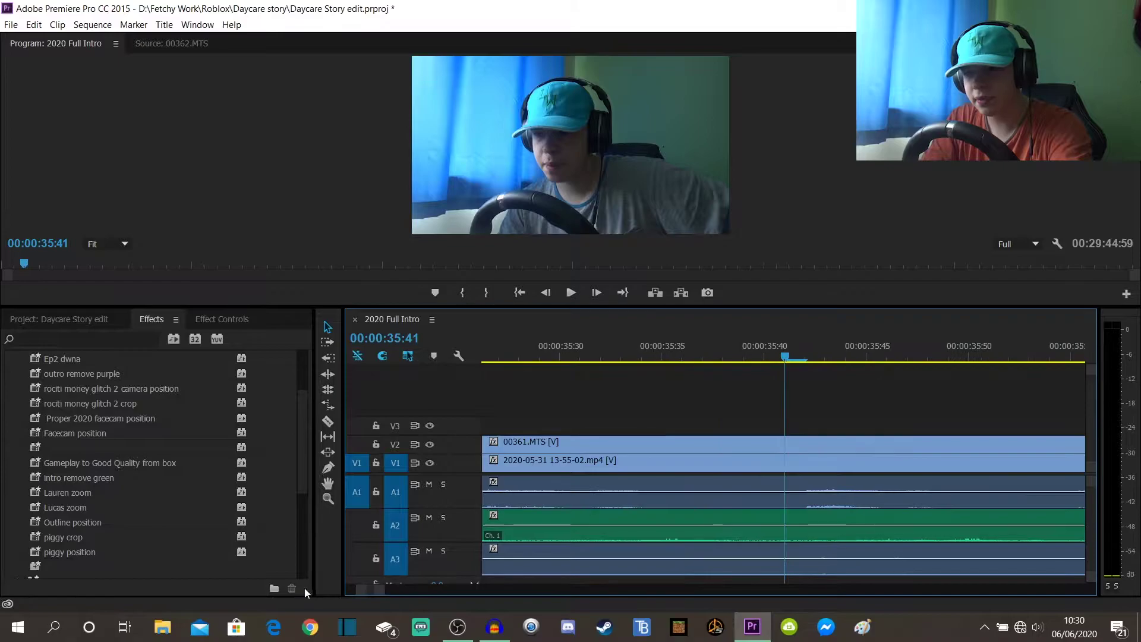
key("c")
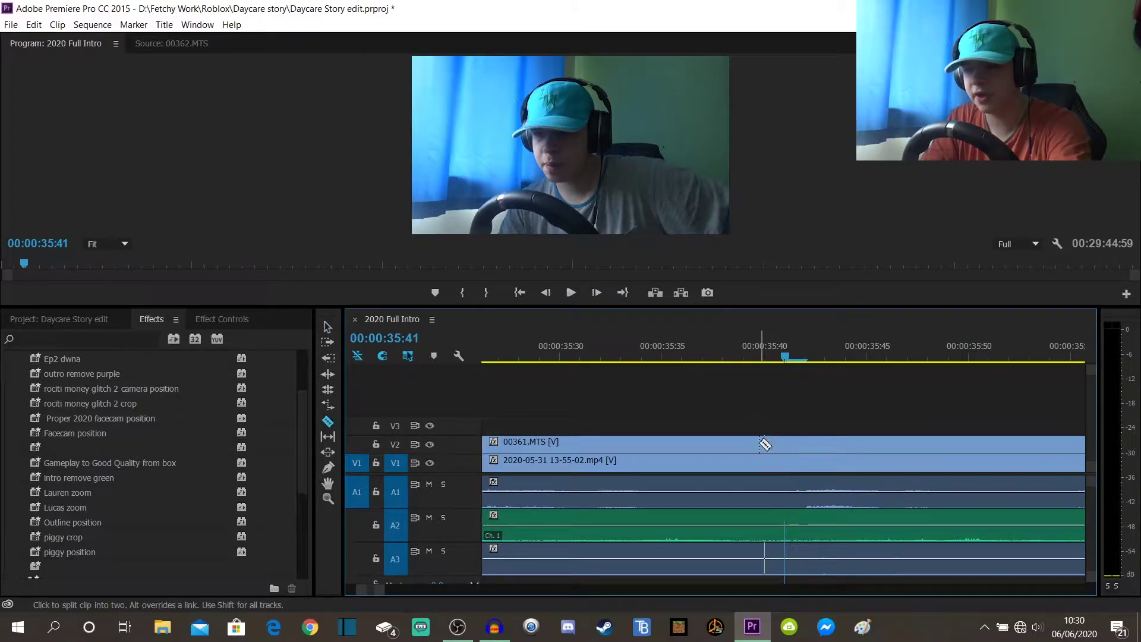
left_click(787, 464)
key("v")
left_click(719, 470)
key("Delete")
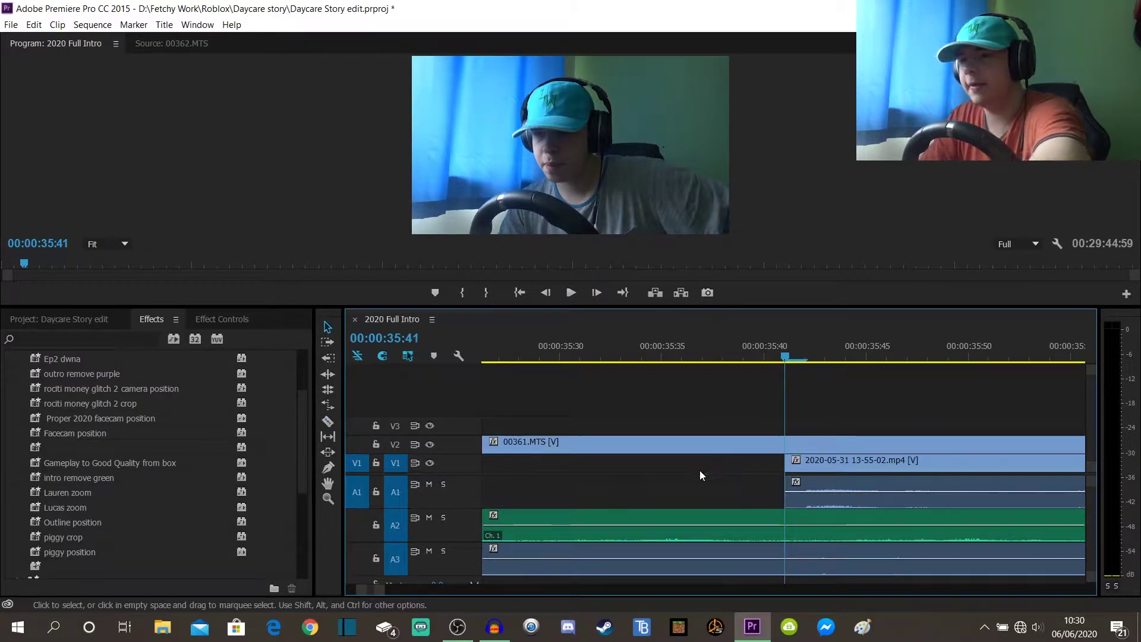
left_click_drag(387, 591, 472, 590)
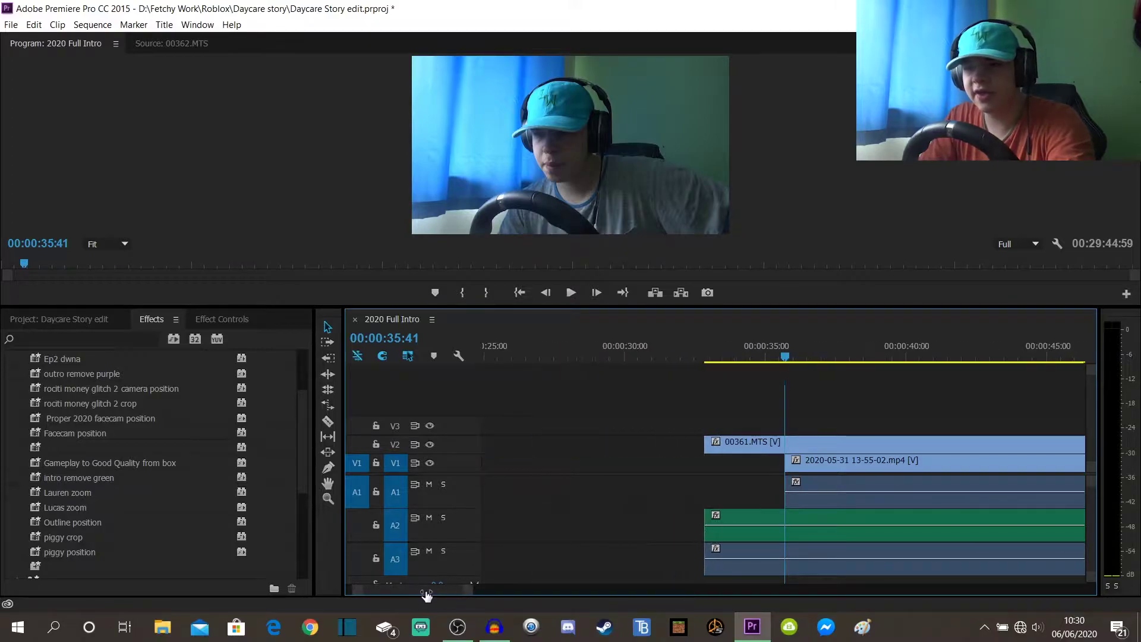
left_click_drag(825, 455, 744, 455)
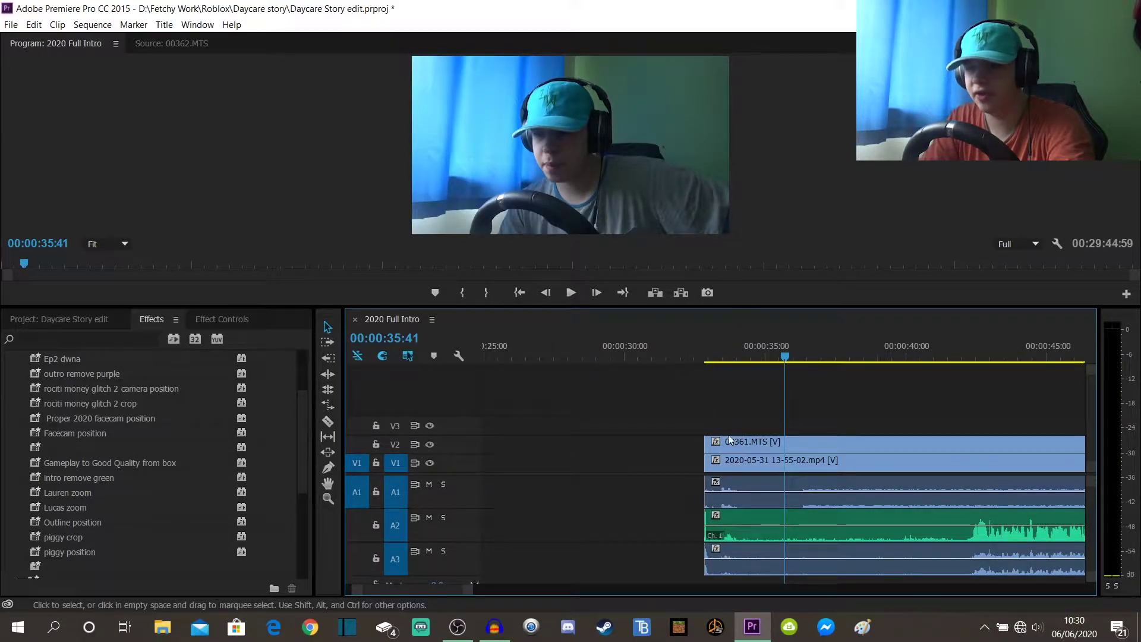
left_click_drag(473, 590, 1070, 579)
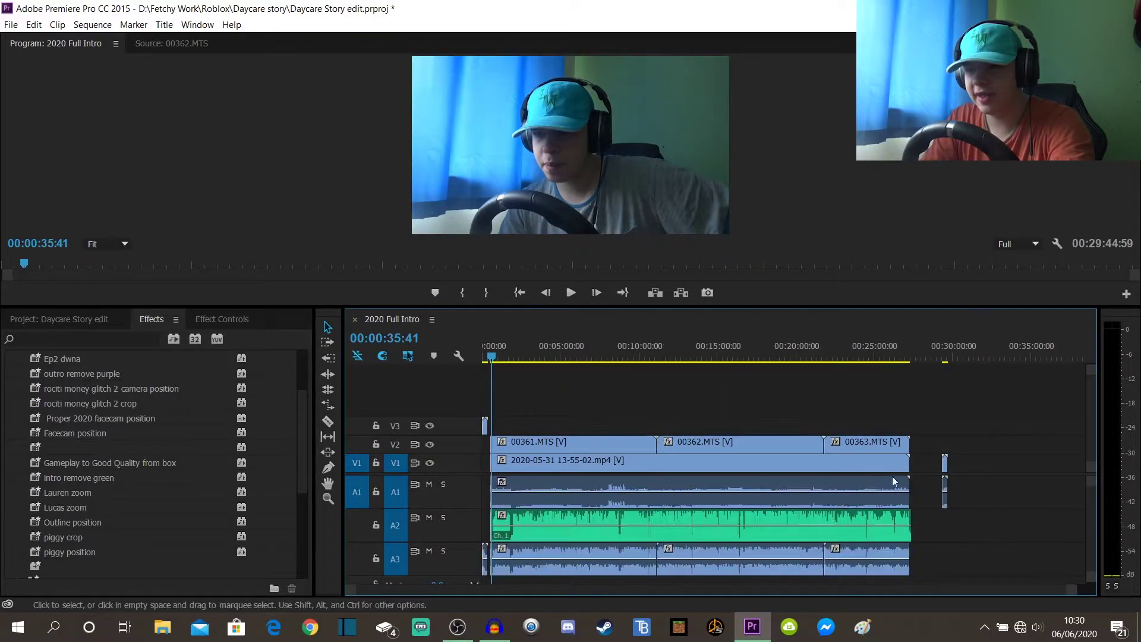
Unlink the 00361–00363.MTS facecam clips and delete their three audio clips from A3.
right_click(587, 445)
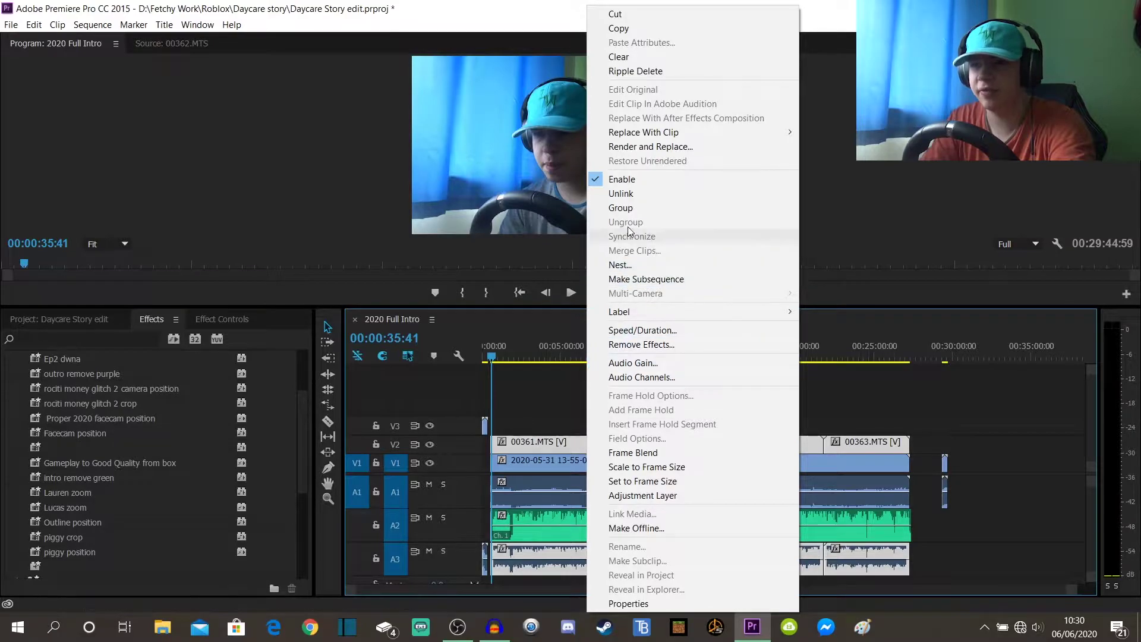
left_click(621, 193)
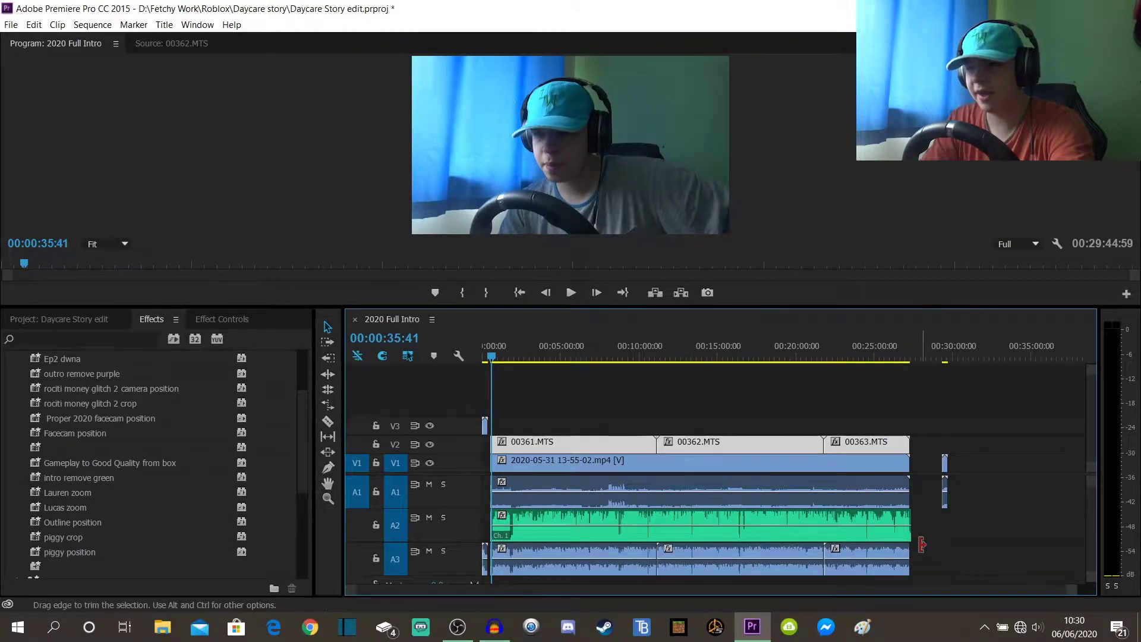
left_click(926, 427)
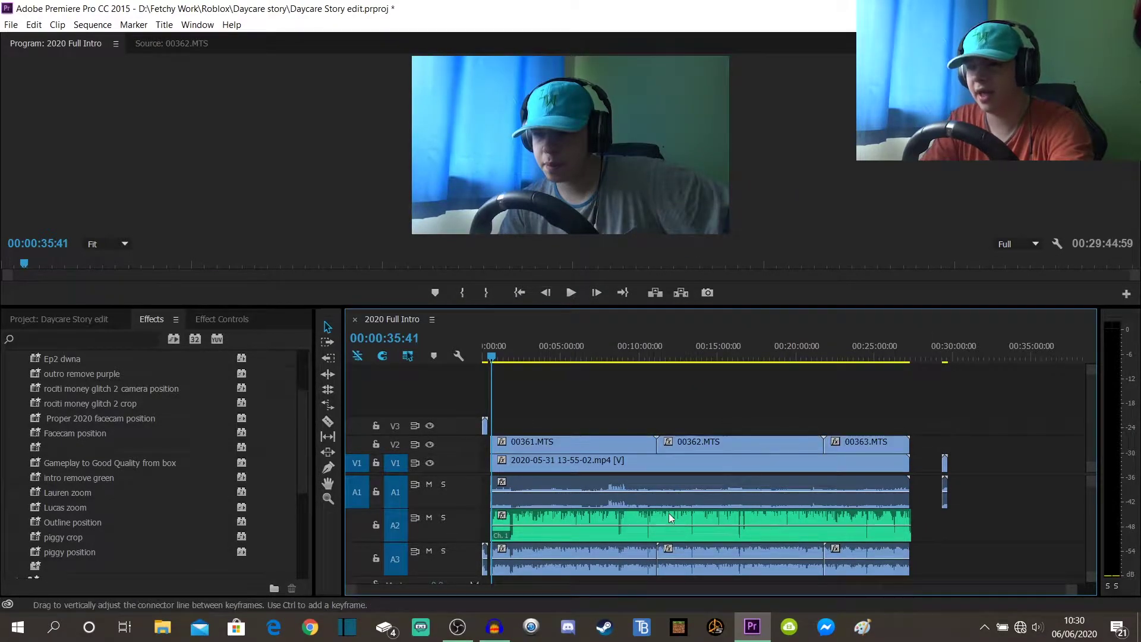
left_click_drag(931, 557, 487, 563)
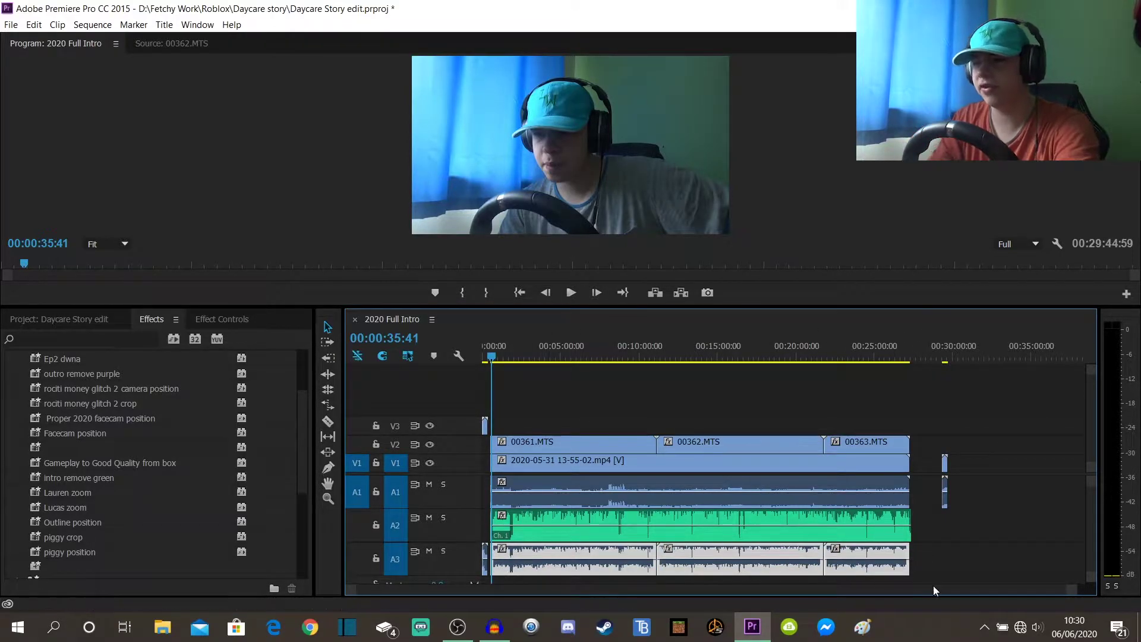
left_click(865, 563)
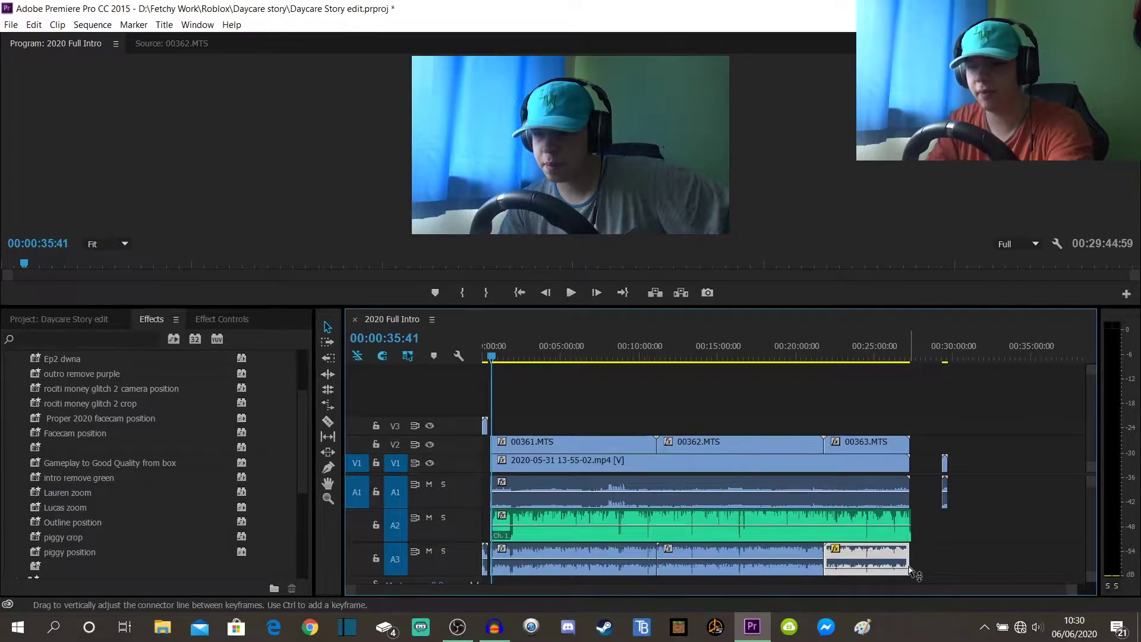
left_click_drag(927, 578, 614, 569)
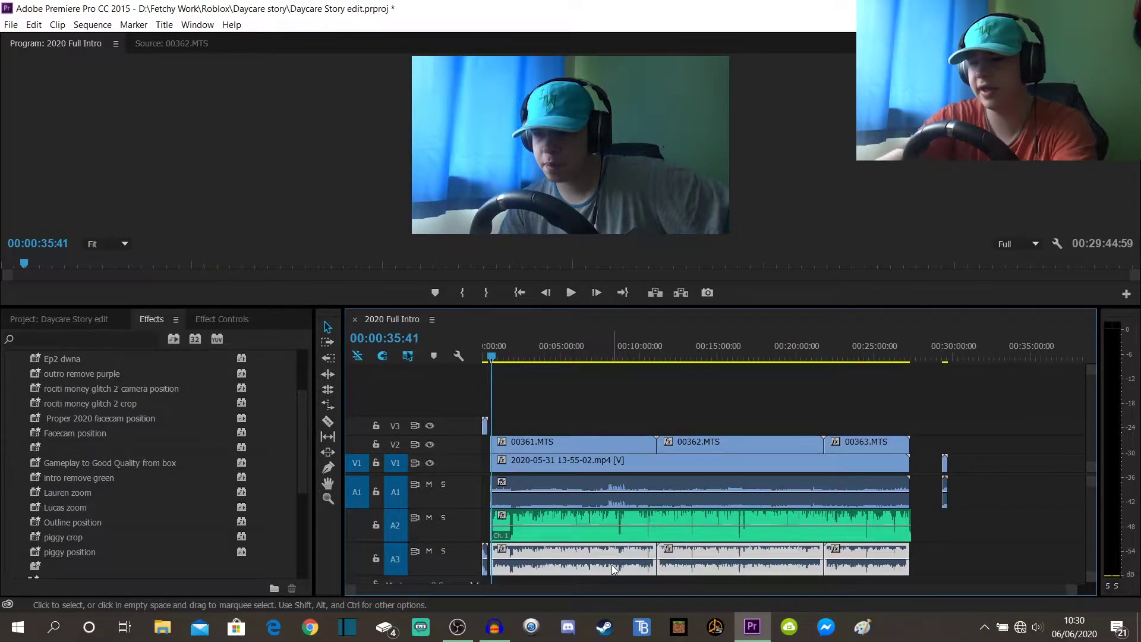
key("Delete")
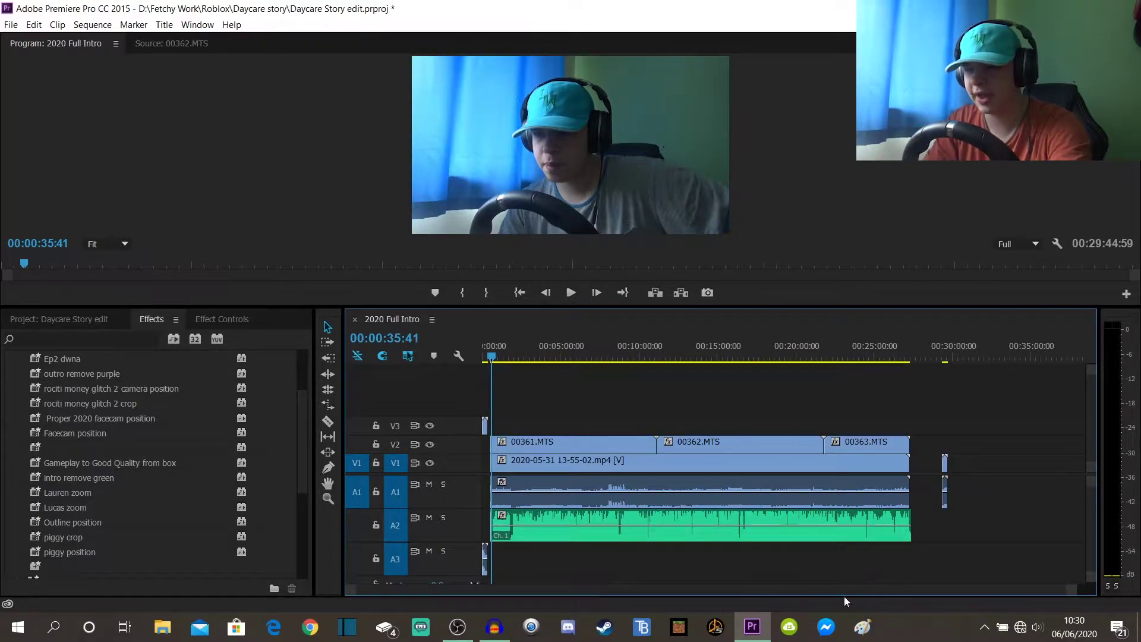
left_click_drag(1064, 593, 1026, 590)
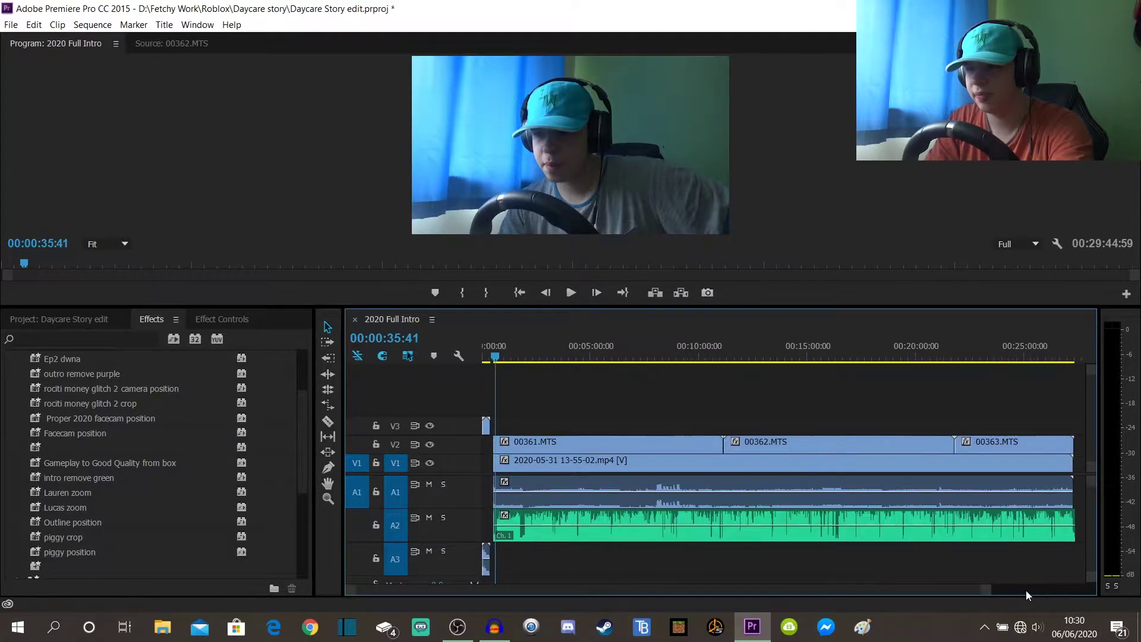
left_click_drag(592, 427, 458, 592)
left_click(596, 421)
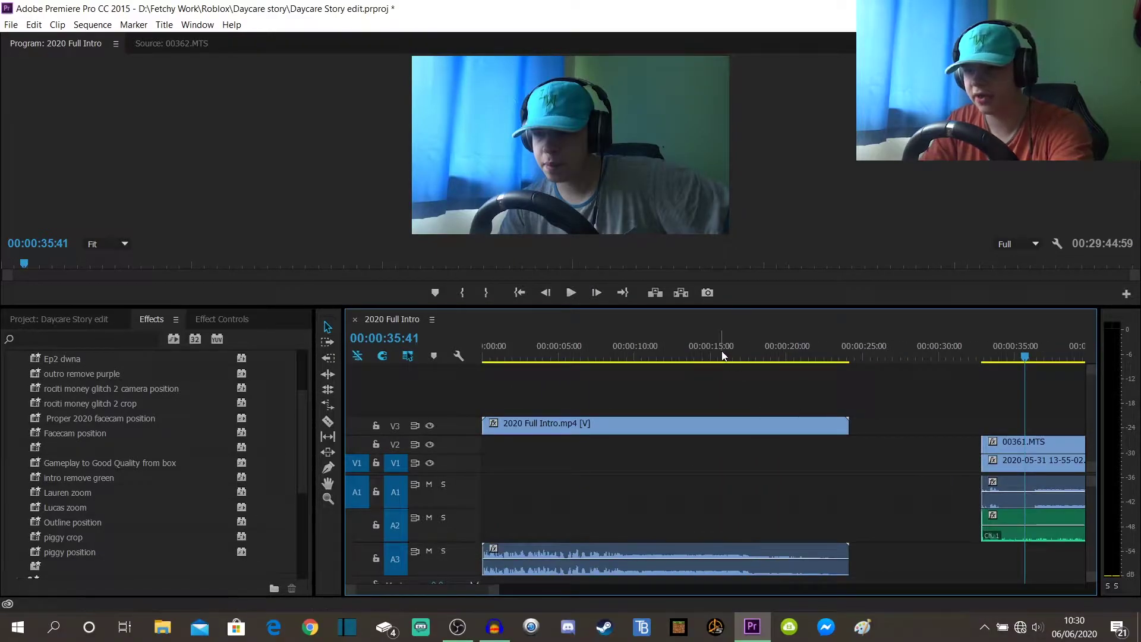
left_click_drag(501, 355, 442, 355)
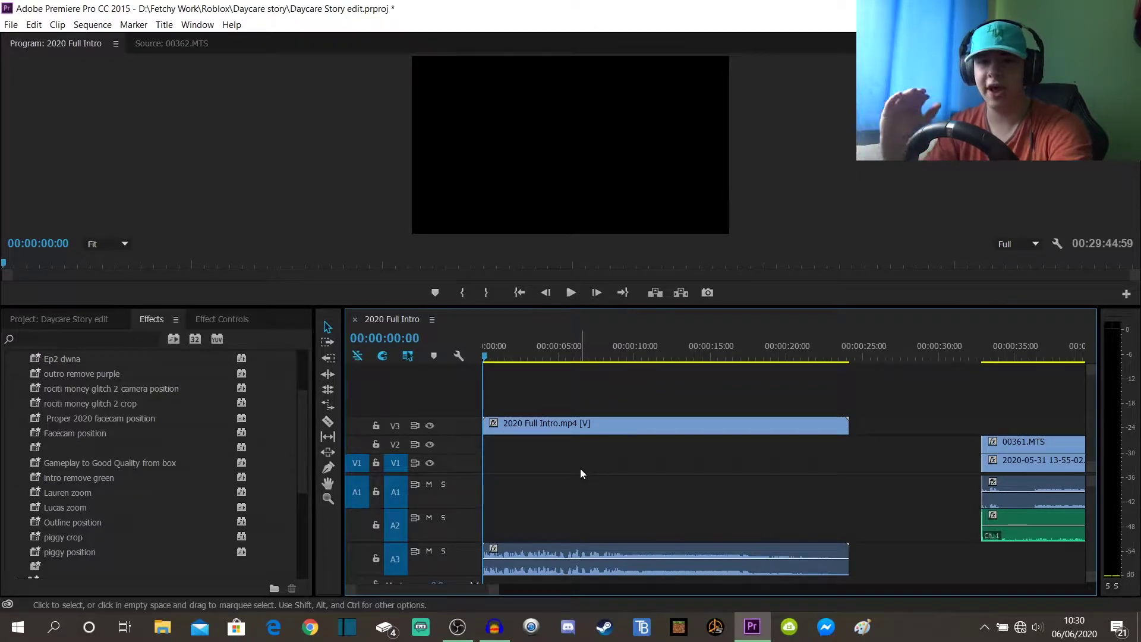
key("space")
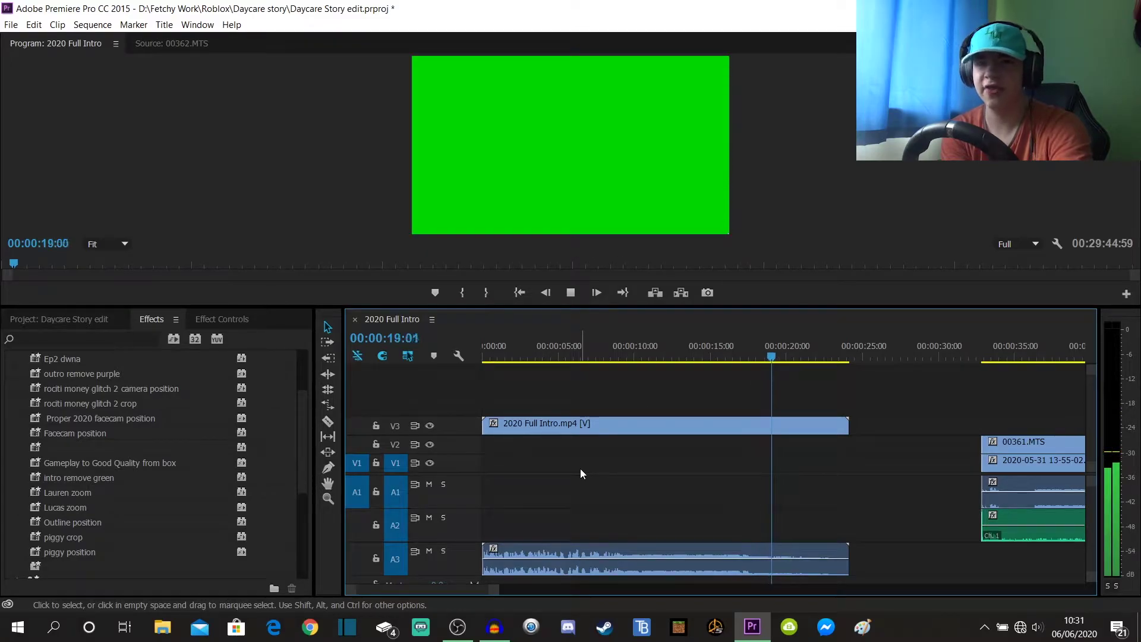
key("space")
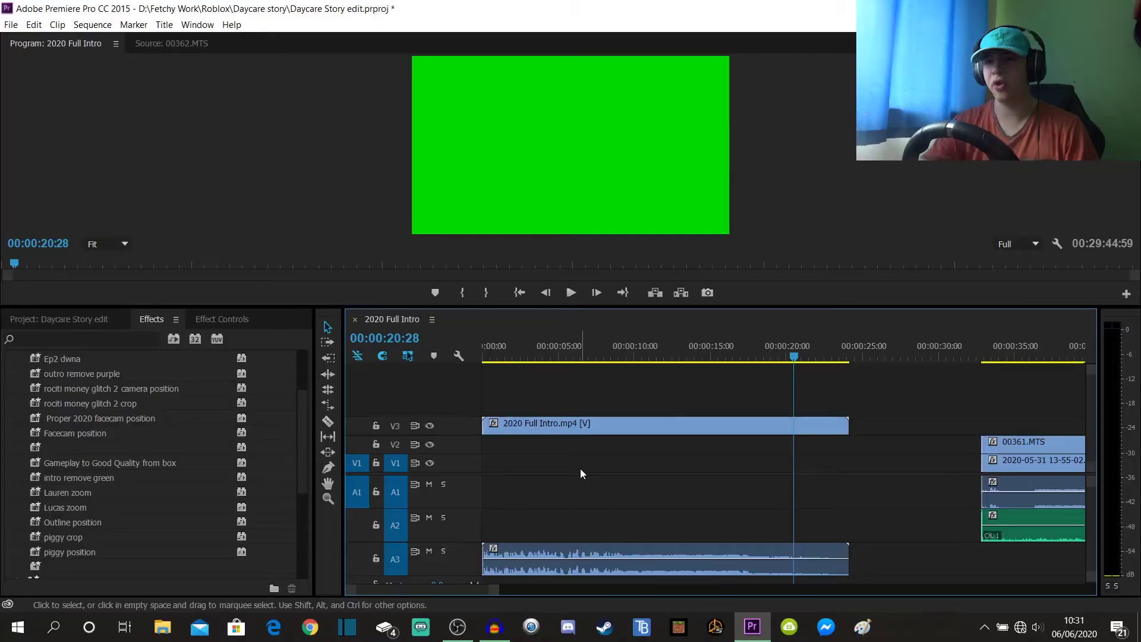
left_click(533, 344)
left_click(664, 354)
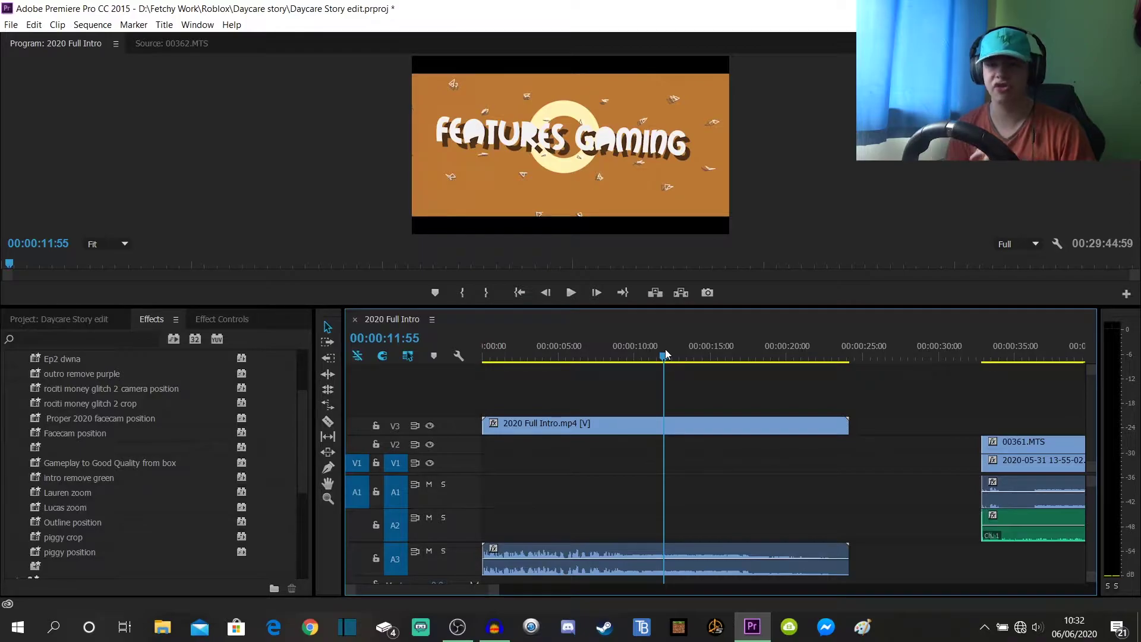
left_click_drag(771, 355, 798, 351)
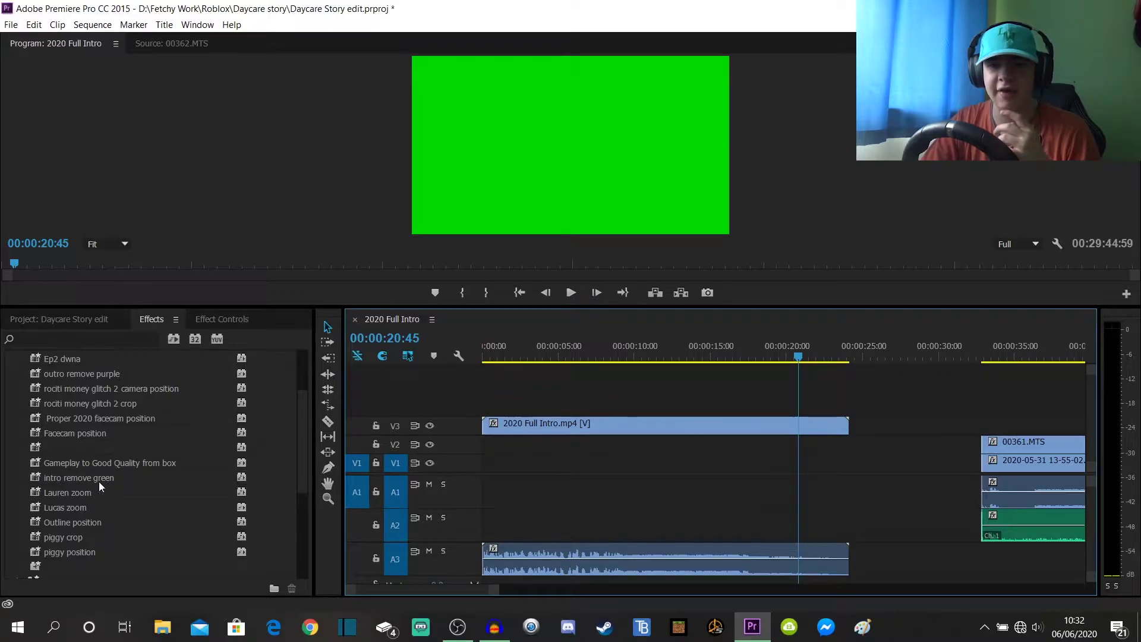
Split the intro clip at 00:00:17:32, where the green wipe begins.
left_click_drag(151, 476, 558, 472)
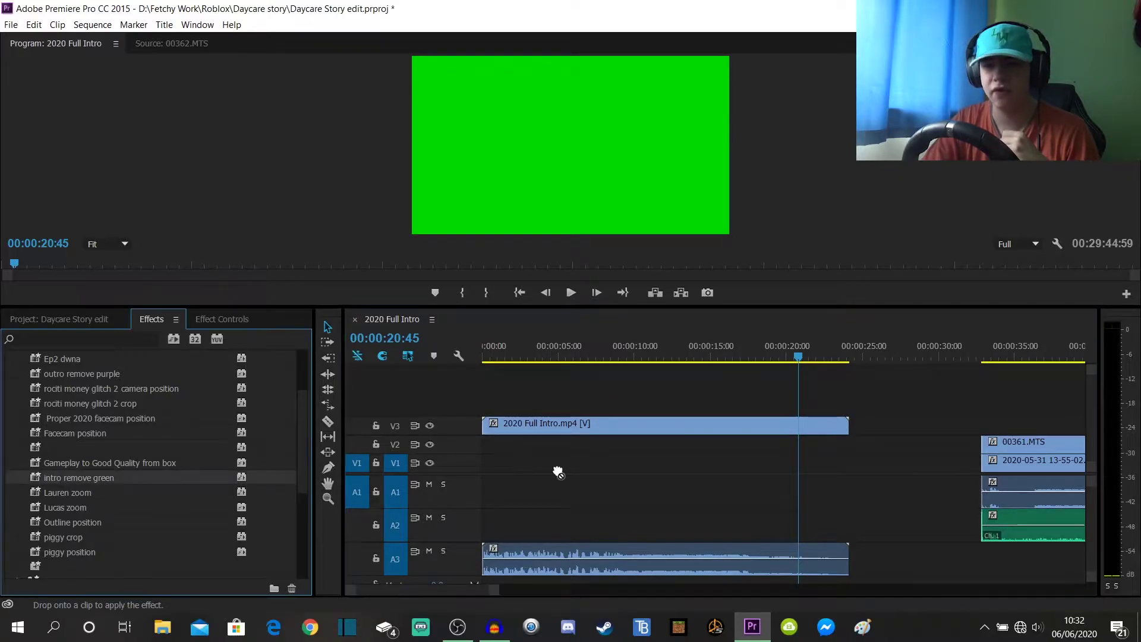
left_click_drag(628, 478, 187, 479)
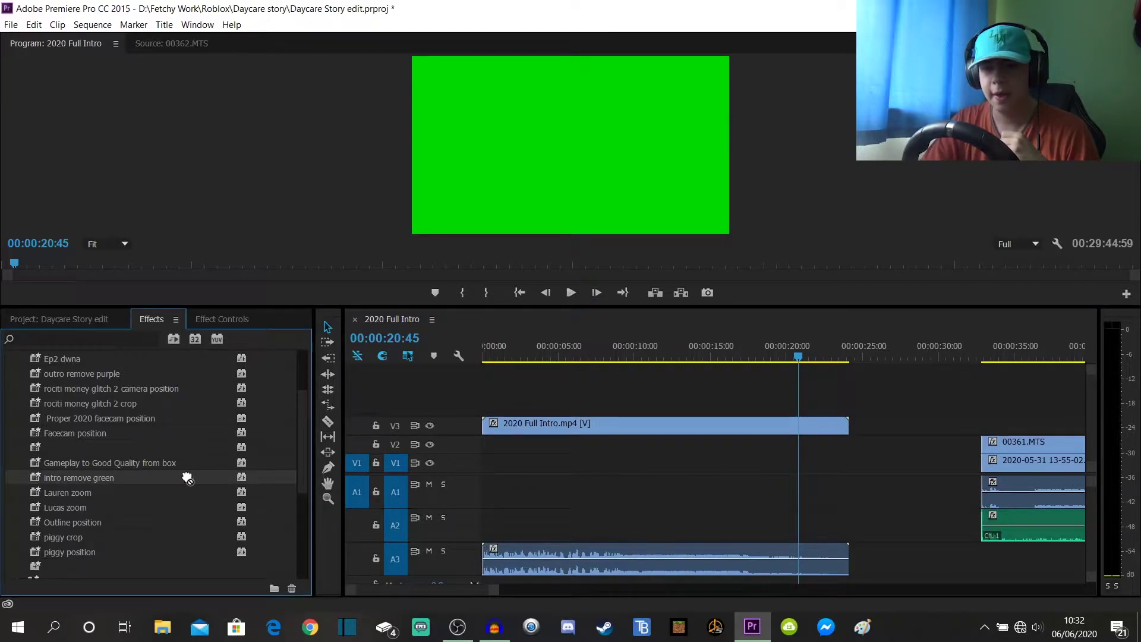
left_click(750, 351)
left_click_drag(751, 351, 749, 350)
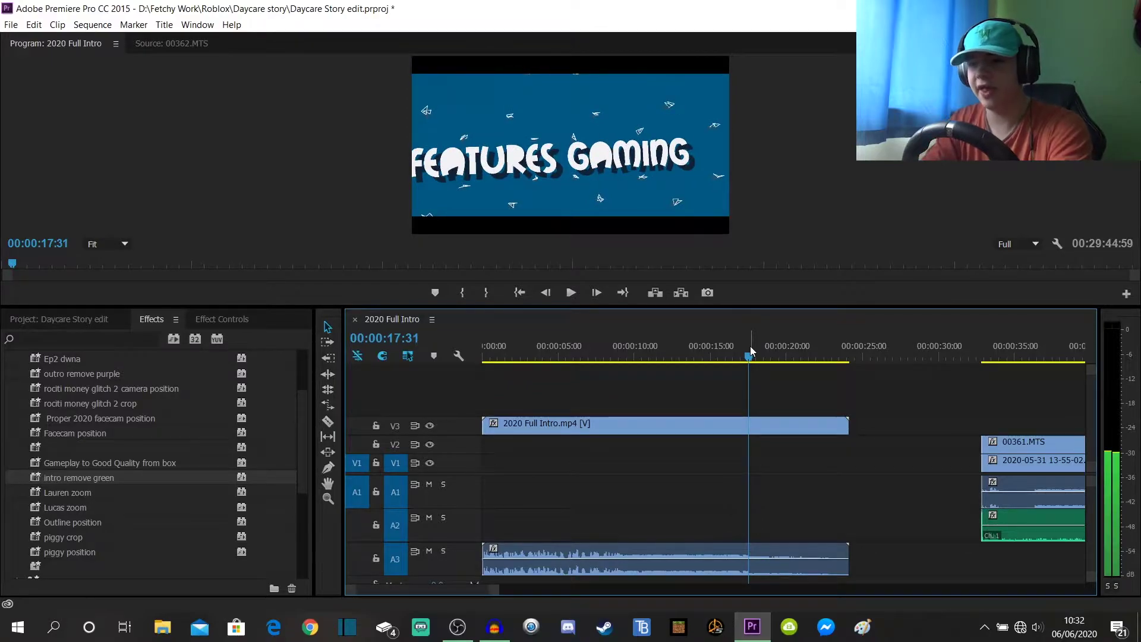
key("ctrl+k")
key("Right")
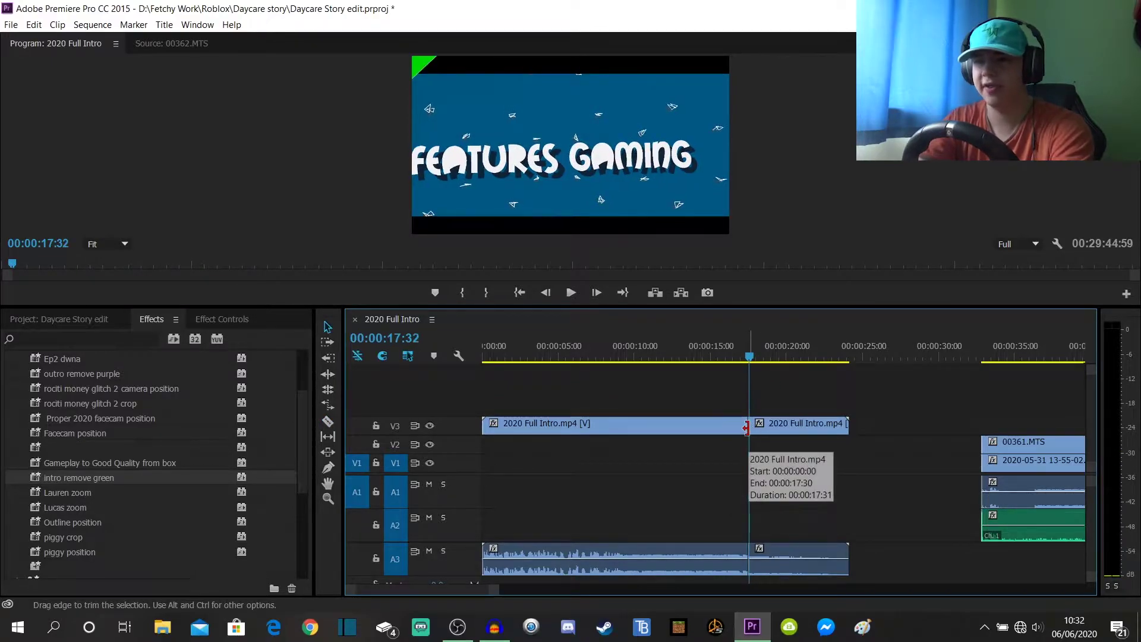
key("Right")
key("Right")
key("Right")
key("Right")
key("Right")
key("Right")
key("Right")
key("Right")
key("Right")
key("Right")
key("Right")
key("Right")
key("Right")
key("Right")
key("Right")
key("Right")
key("Right")
key("Right")
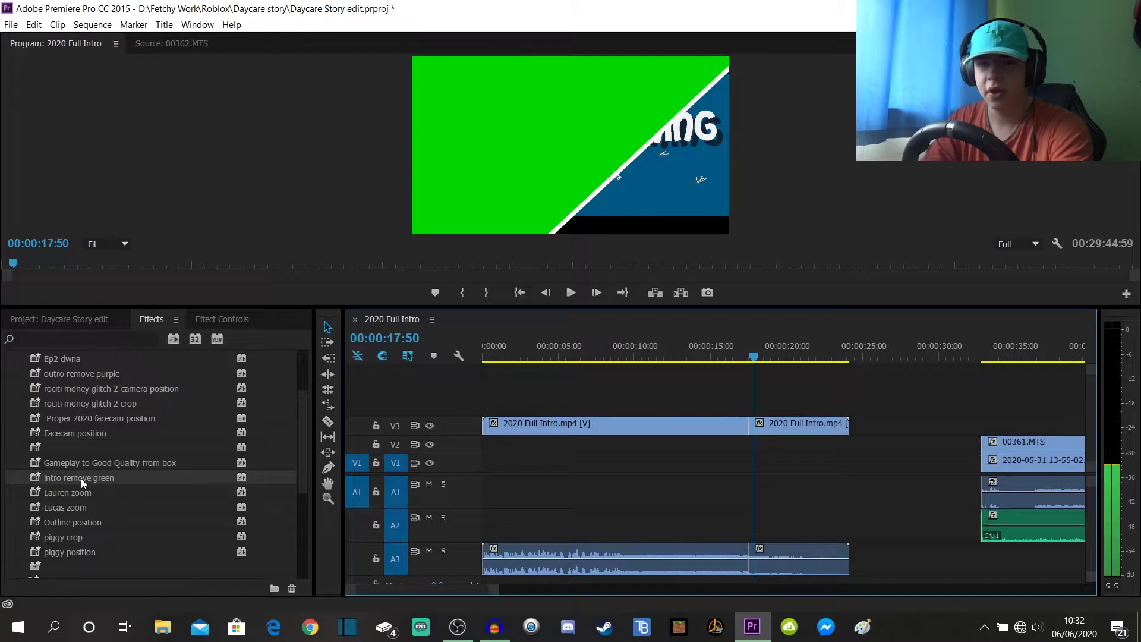
Apply the 'intro remove green' preset to the second intro piece and select all following clips.
left_click_drag(81, 479, 790, 427)
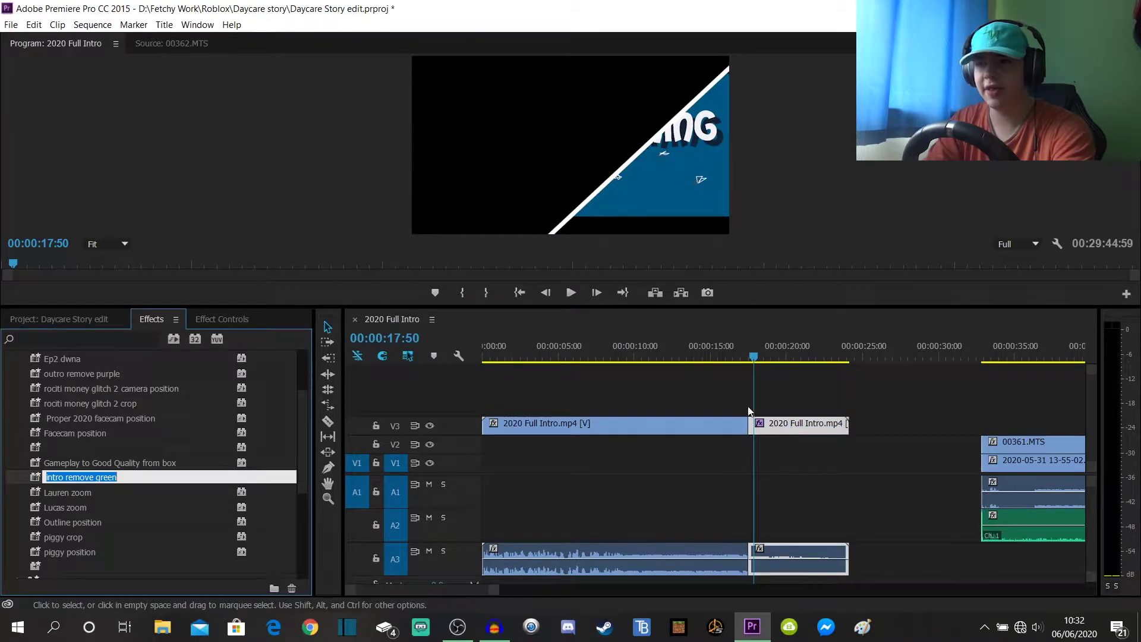
left_click(749, 451)
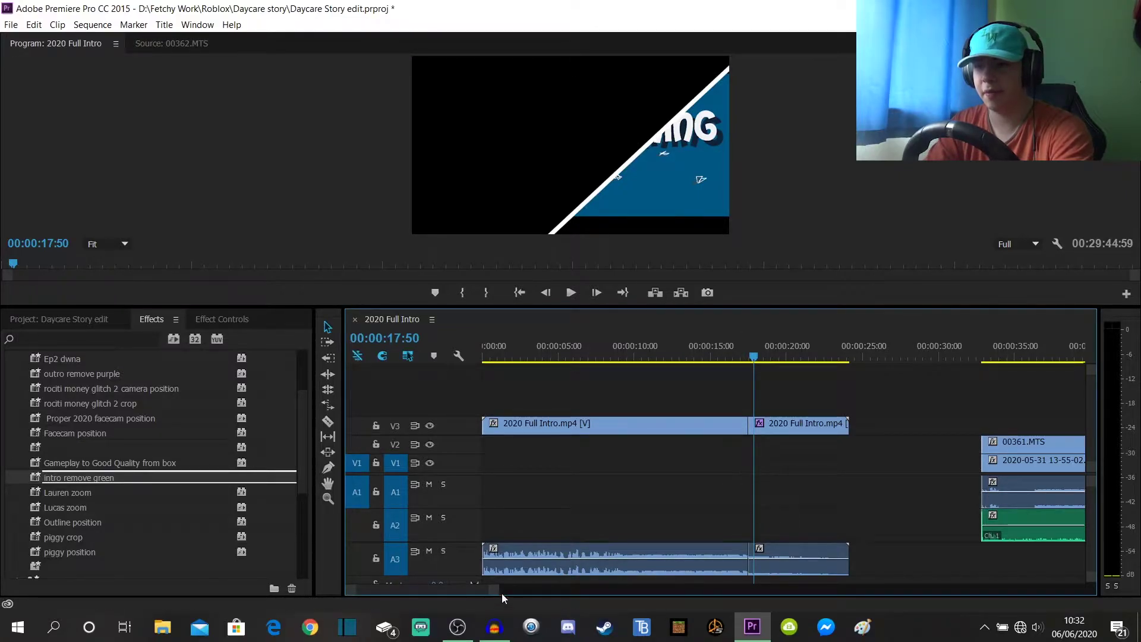
left_click_drag(501, 591, 796, 597)
key("ctrl+a")
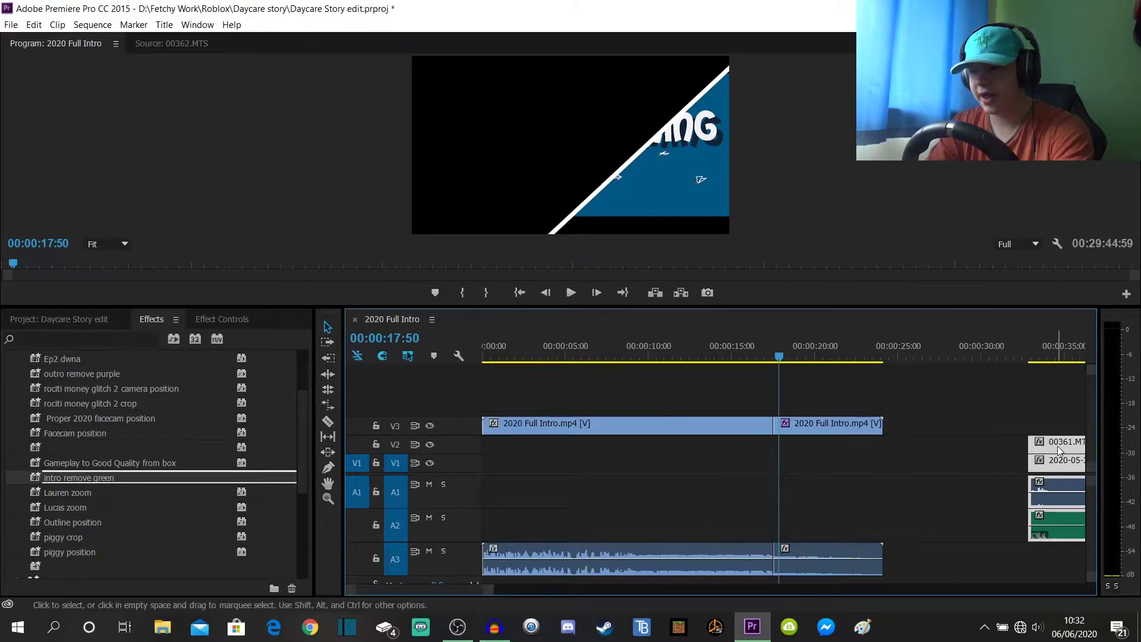
Shift the gameplay and facecam clips left so they start at 00:00:17:50.
left_click_drag(1057, 446, 803, 450)
left_click(728, 457)
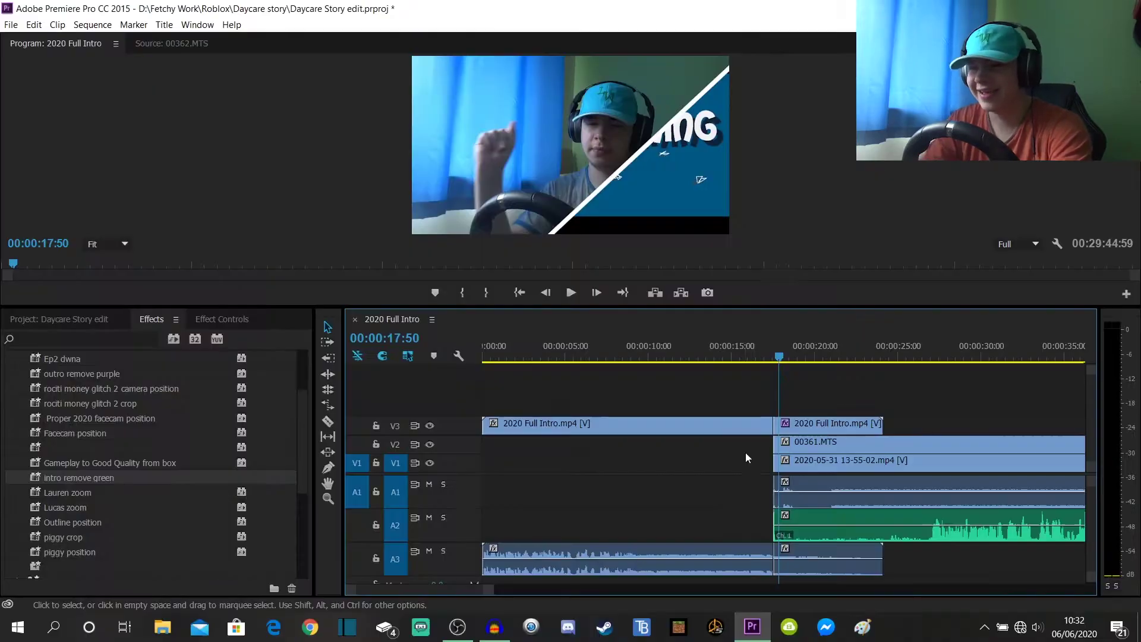
scroll(457, 588, "down", 3)
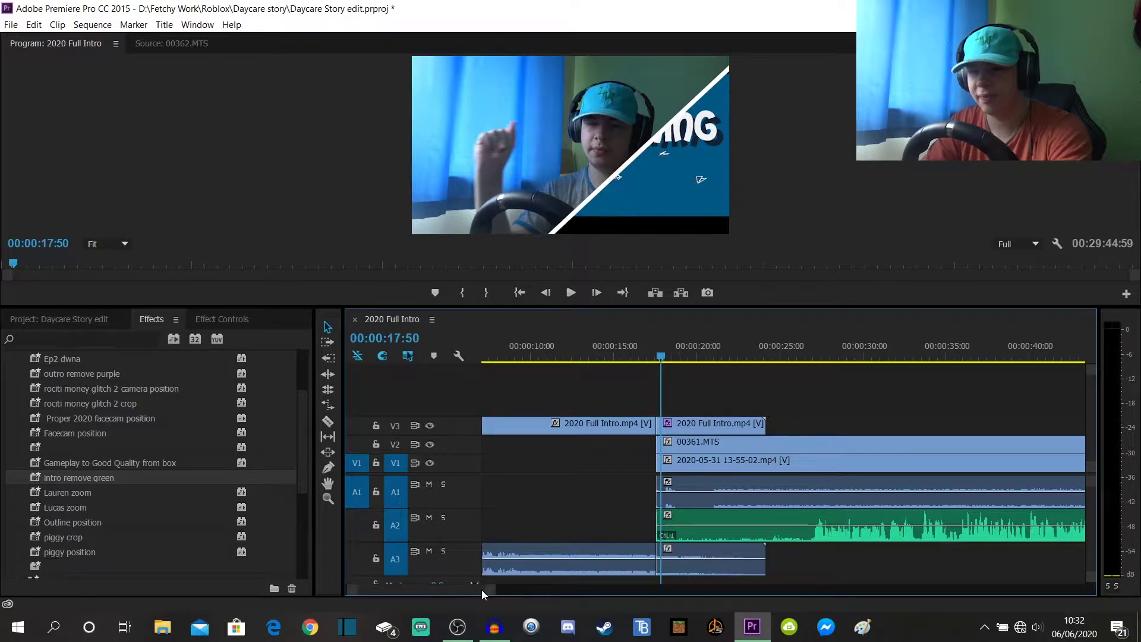
left_click_drag(481, 589, 984, 587)
Move the outro earlier and split it where the purple wipe ends.
left_click_drag(853, 466, 579, 464)
left_click_drag(564, 344, 586, 343)
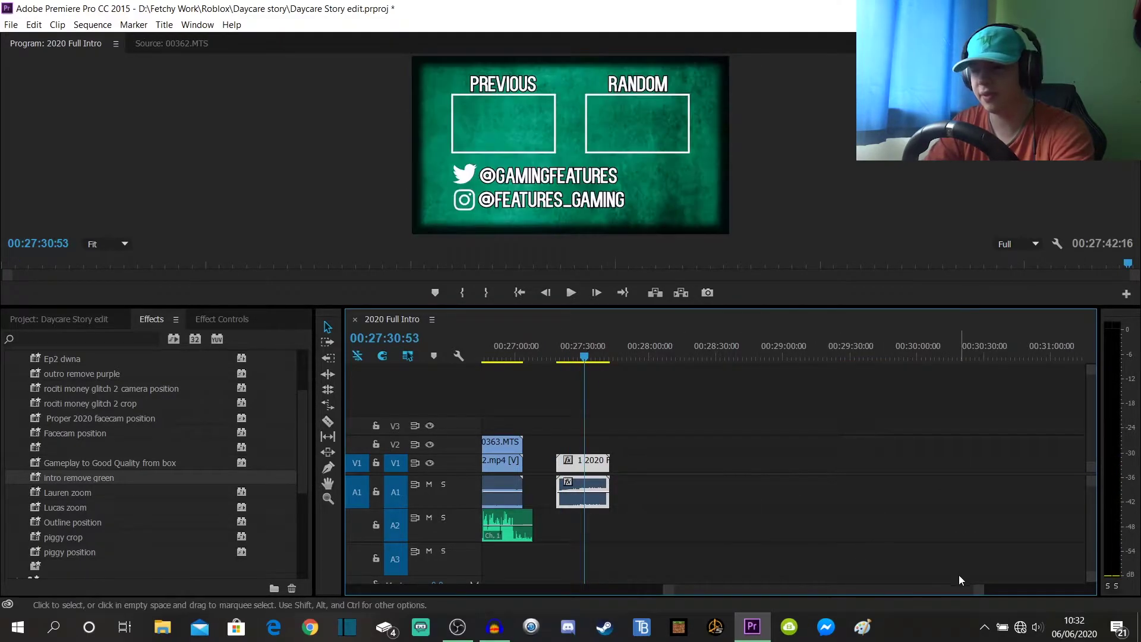
left_click_drag(983, 588, 892, 588)
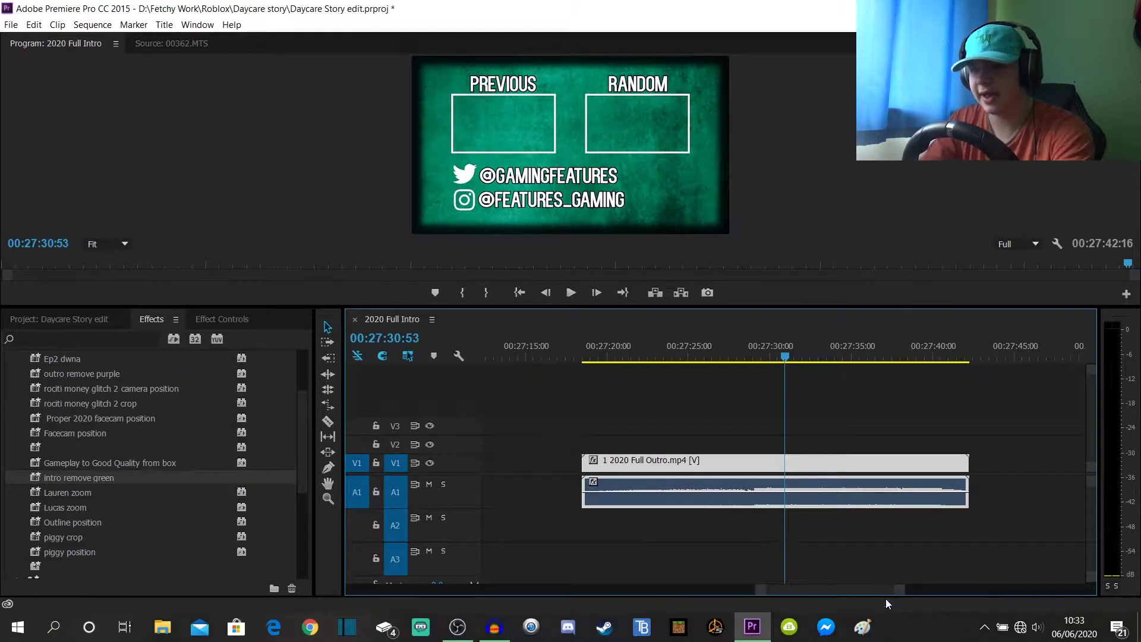
left_click(749, 344)
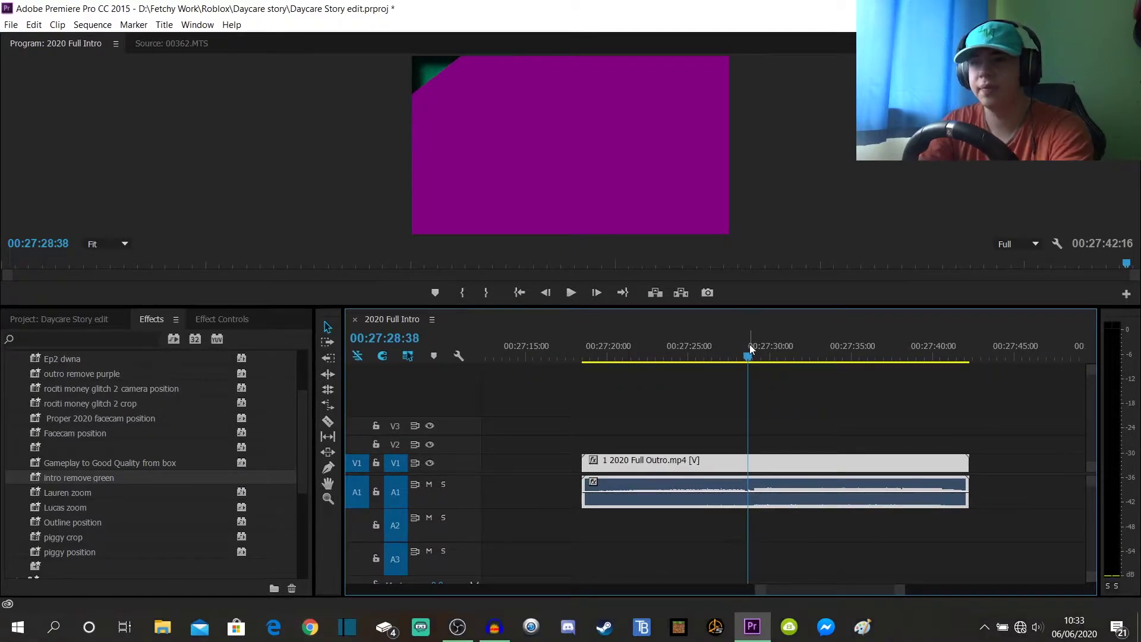
left_click(750, 345)
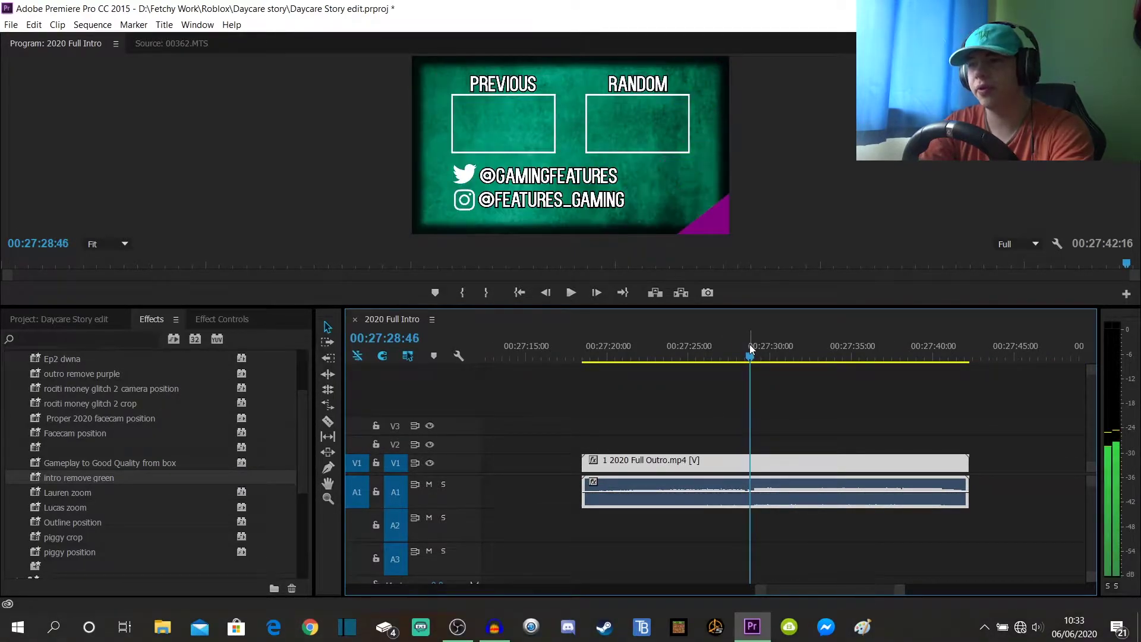
left_click_drag(750, 349, 750, 348)
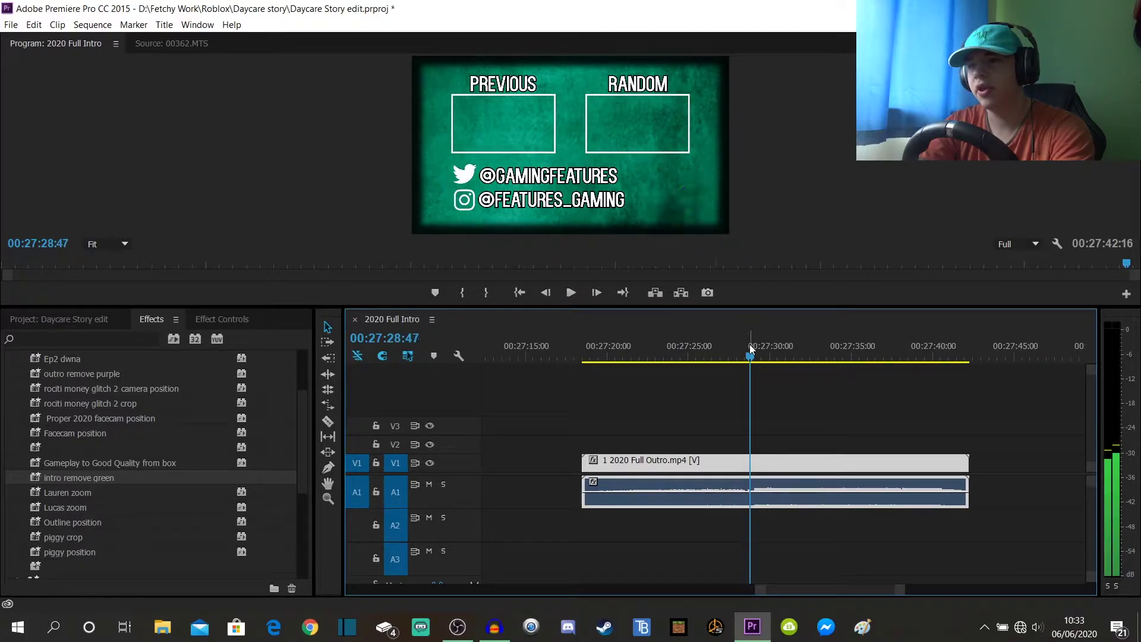
left_click(759, 463)
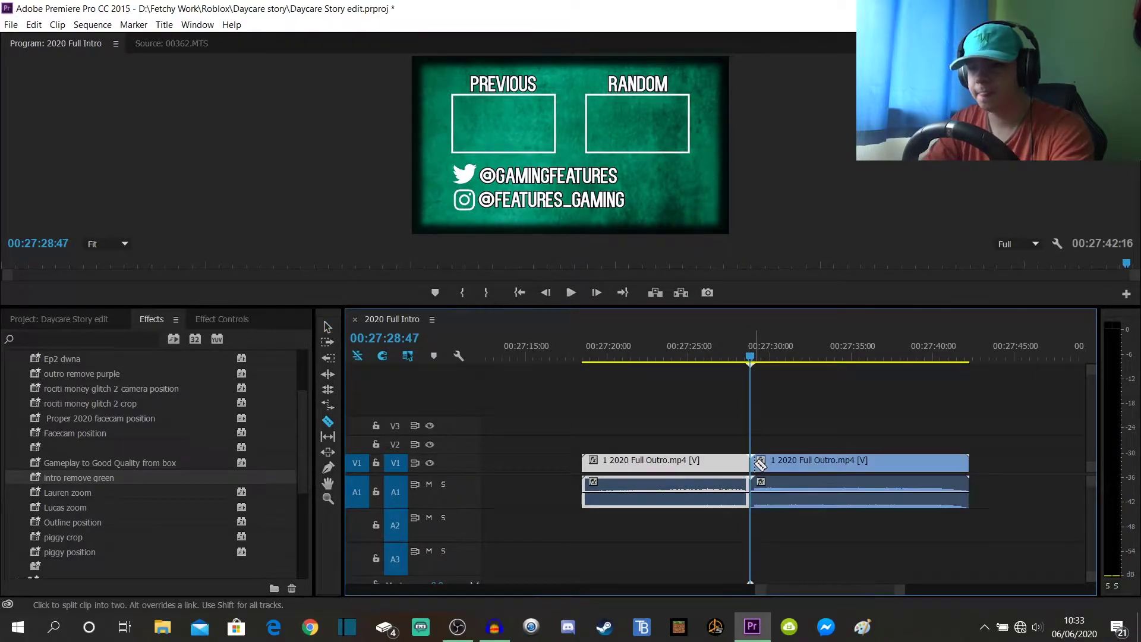
Apply the 'outro remove purple' preset to the first outro part.
scroll(102, 531, "down", 2)
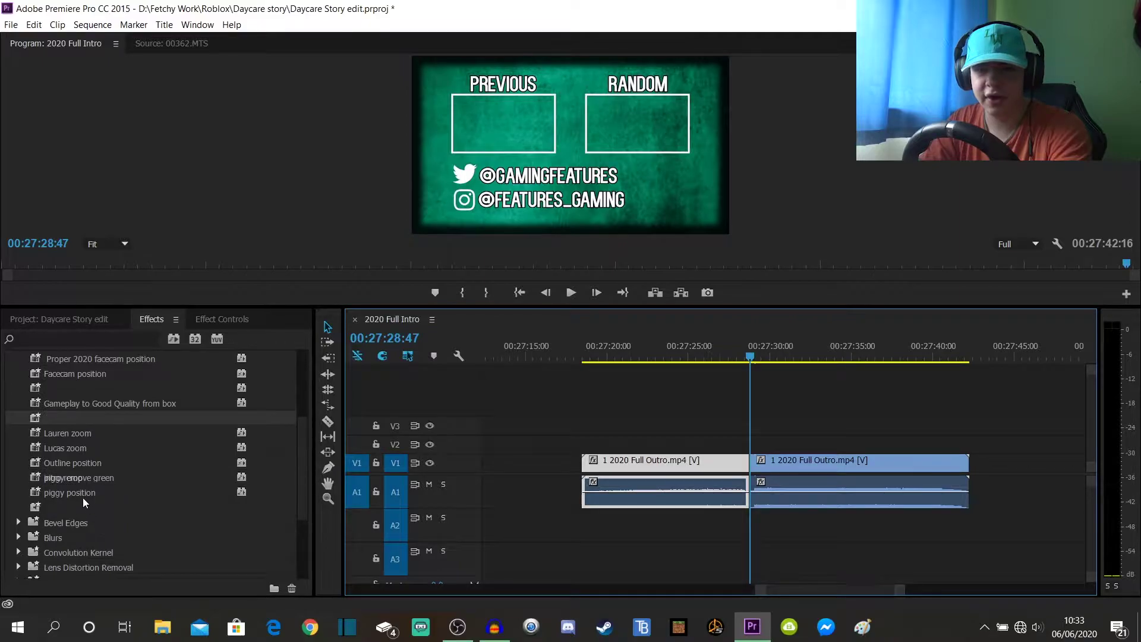
scroll(84, 497, "up", 2)
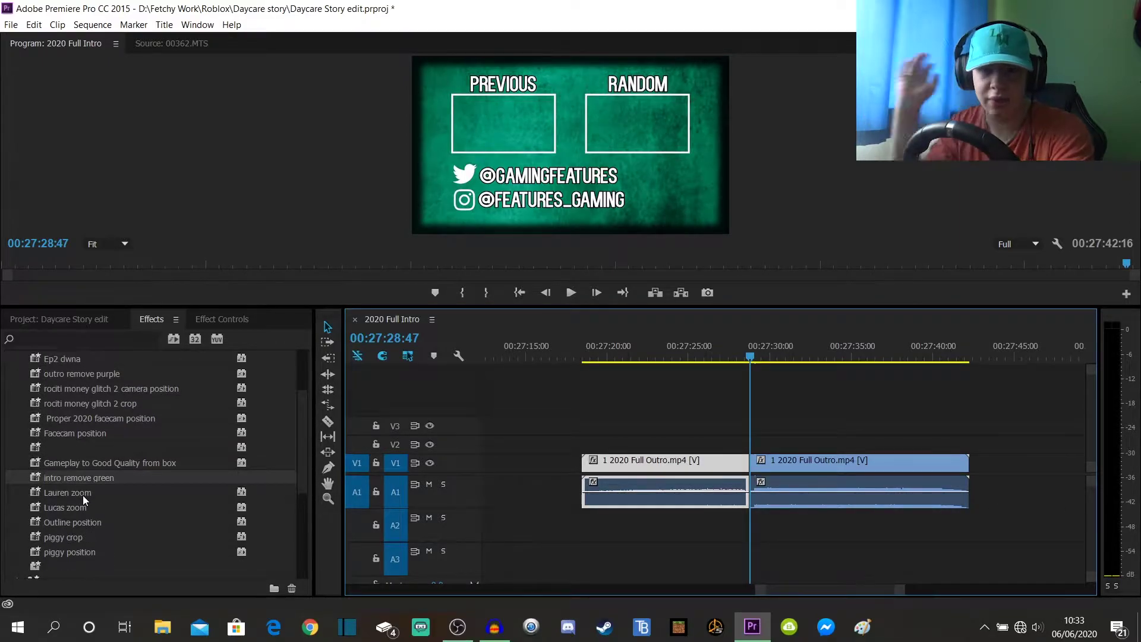
left_click_drag(101, 379, 630, 466)
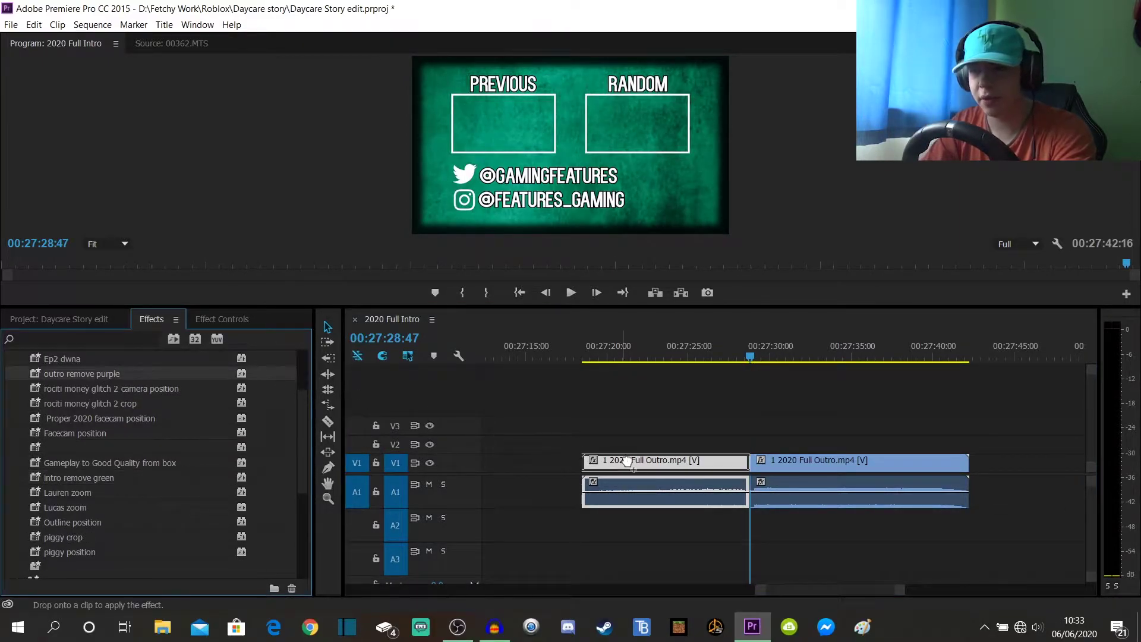
left_click(644, 346)
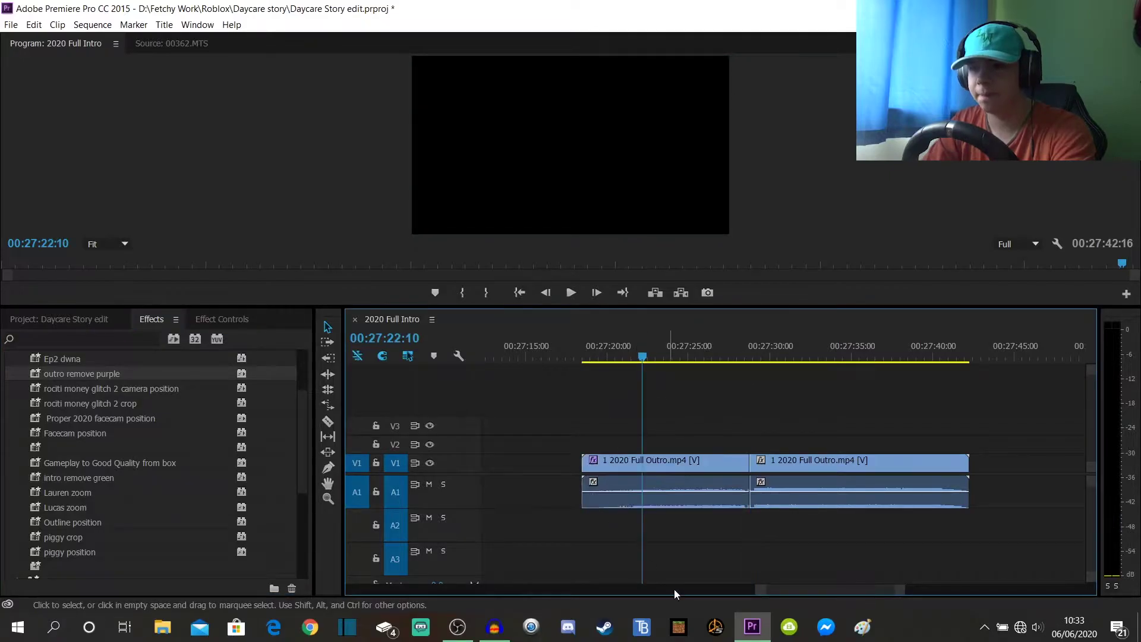
left_click(651, 526)
Lift both outro parts up onto track V3.
left_click_drag(900, 597, 936, 595)
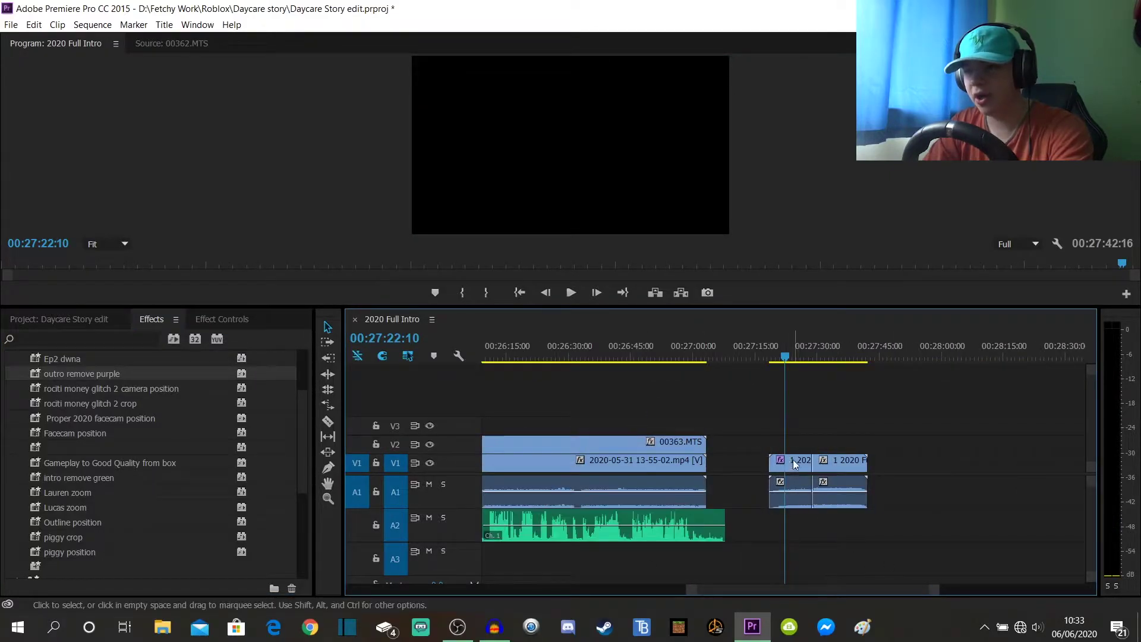
left_click_drag(797, 463, 799, 426)
left_click_drag(844, 462, 842, 426)
left_click_drag(842, 473, 796, 537)
left_click(807, 397)
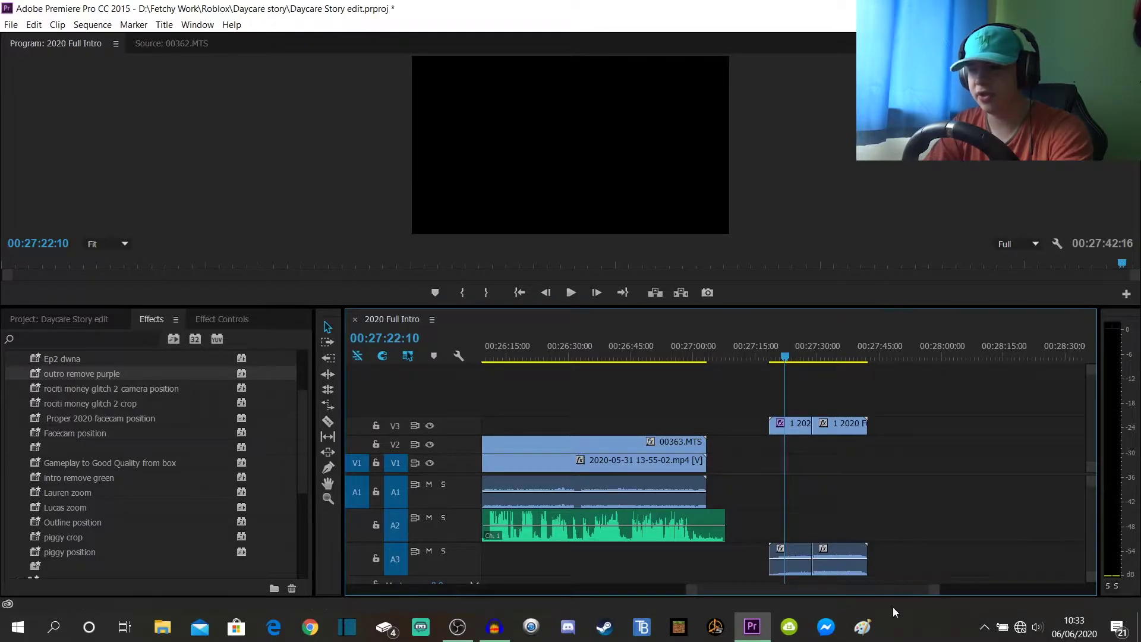
scroll(865, 593, "up", 2)
left_click_drag(862, 589, 492, 595)
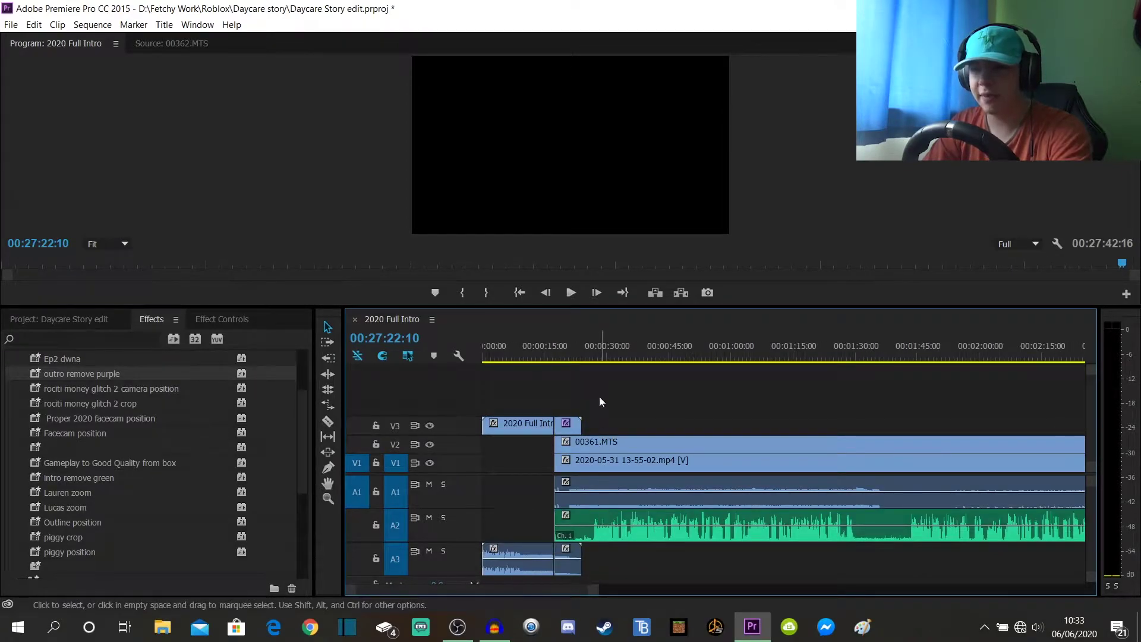
Preview the facecam frame at 00:00:26:59 to judge where the dead opening ends.
left_click(590, 351)
left_click_drag(601, 590, 515, 591)
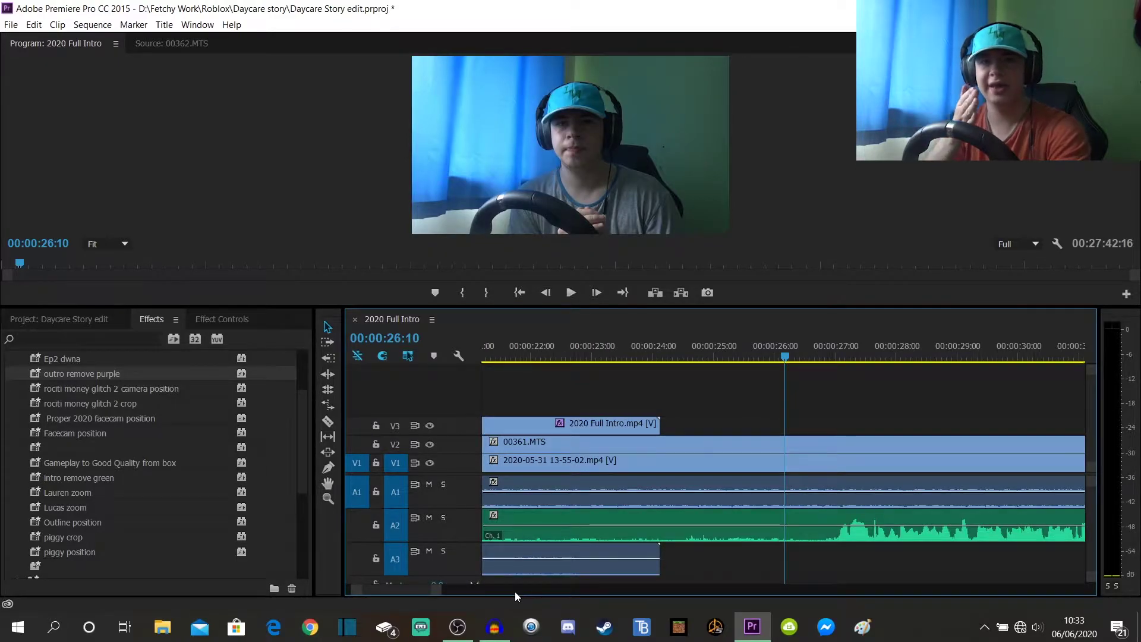
left_click(836, 354)
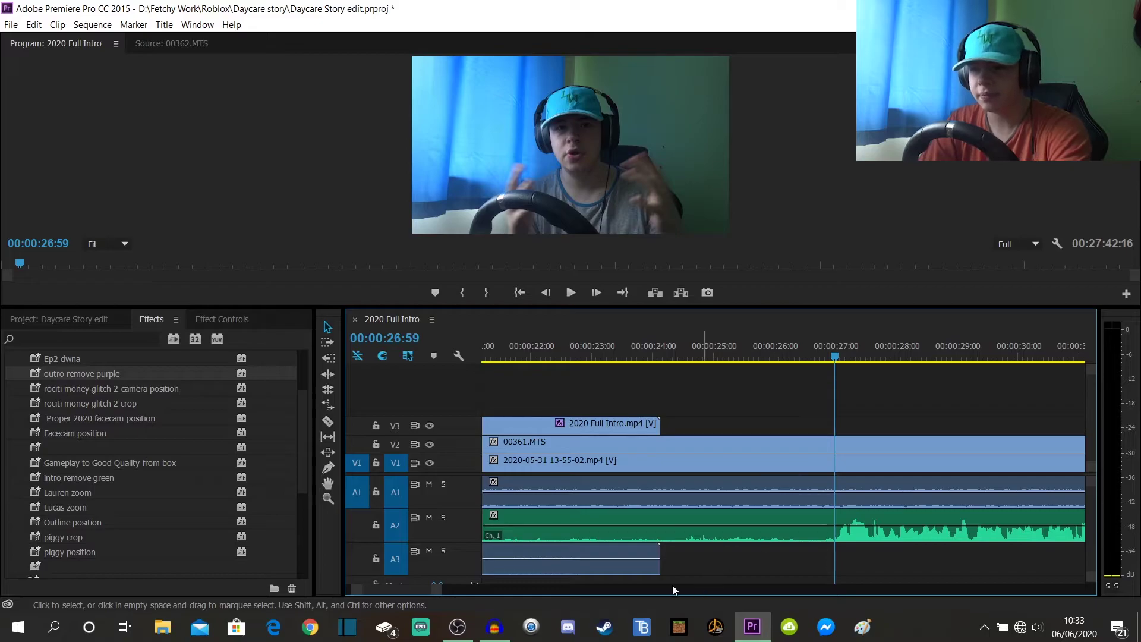
left_click_drag(444, 590, 596, 590)
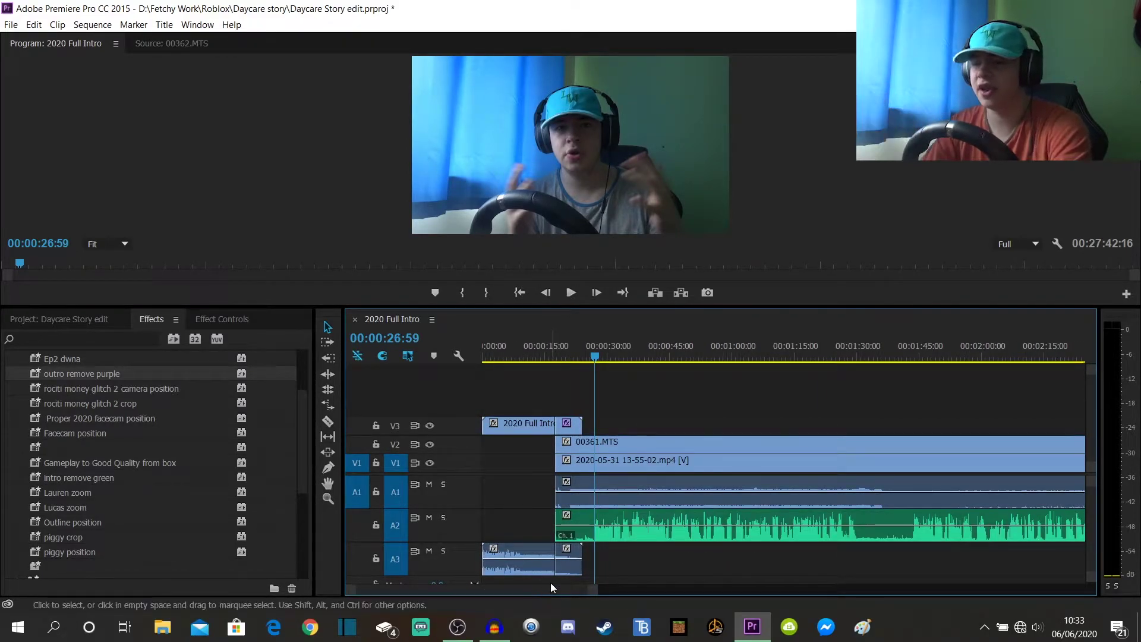
mouse_move(673, 531)
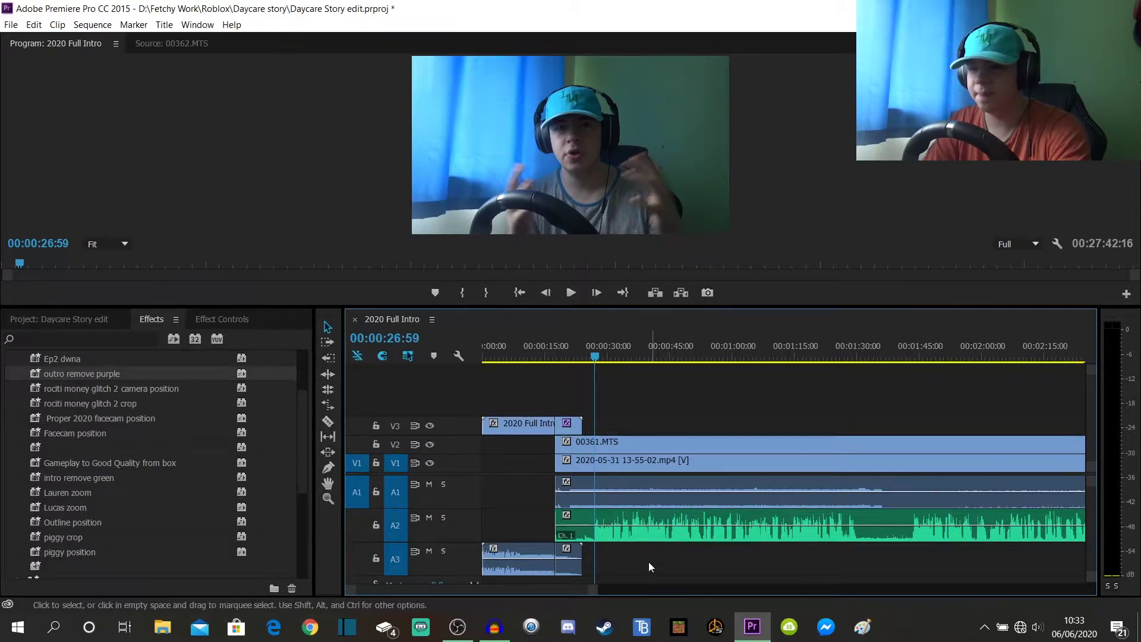
left_click_drag(592, 597, 510, 596)
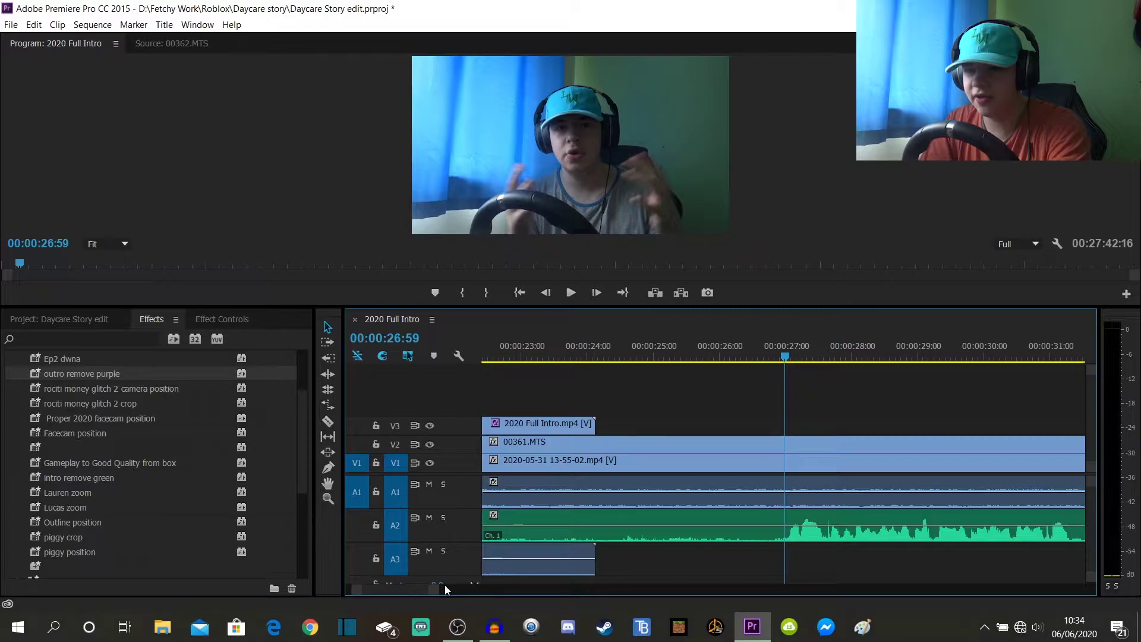
left_click_drag(442, 588, 412, 590)
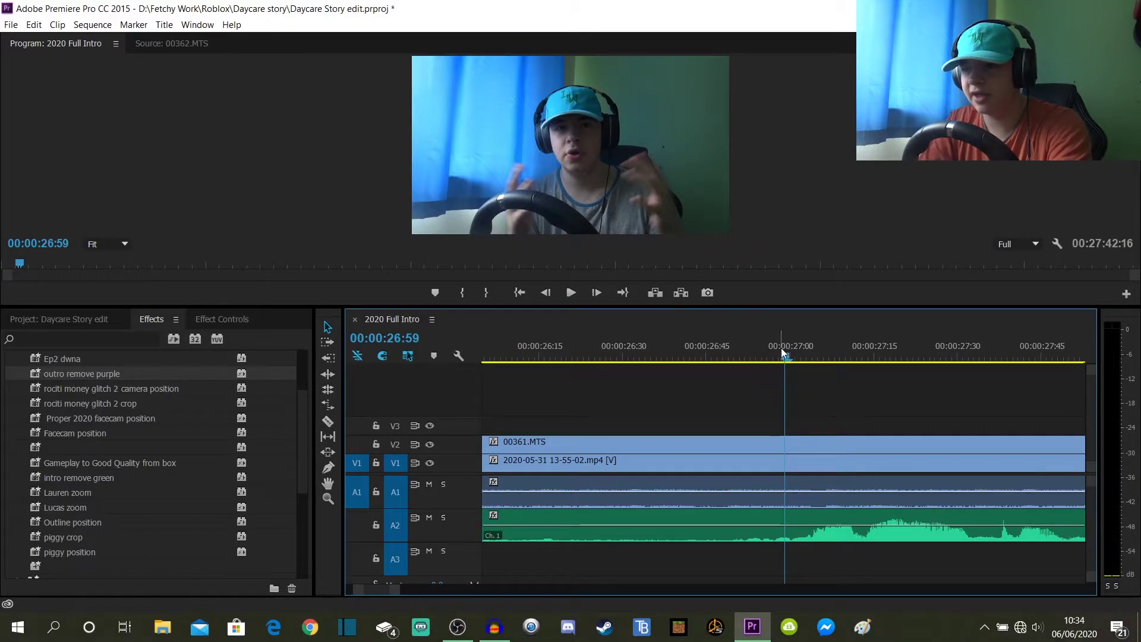
Cut V1, A1, A2 and the 00361.MTS facecam at 00:00:27:04 and delete everything before it.
left_click_drag(781, 347, 814, 347)
key("c")
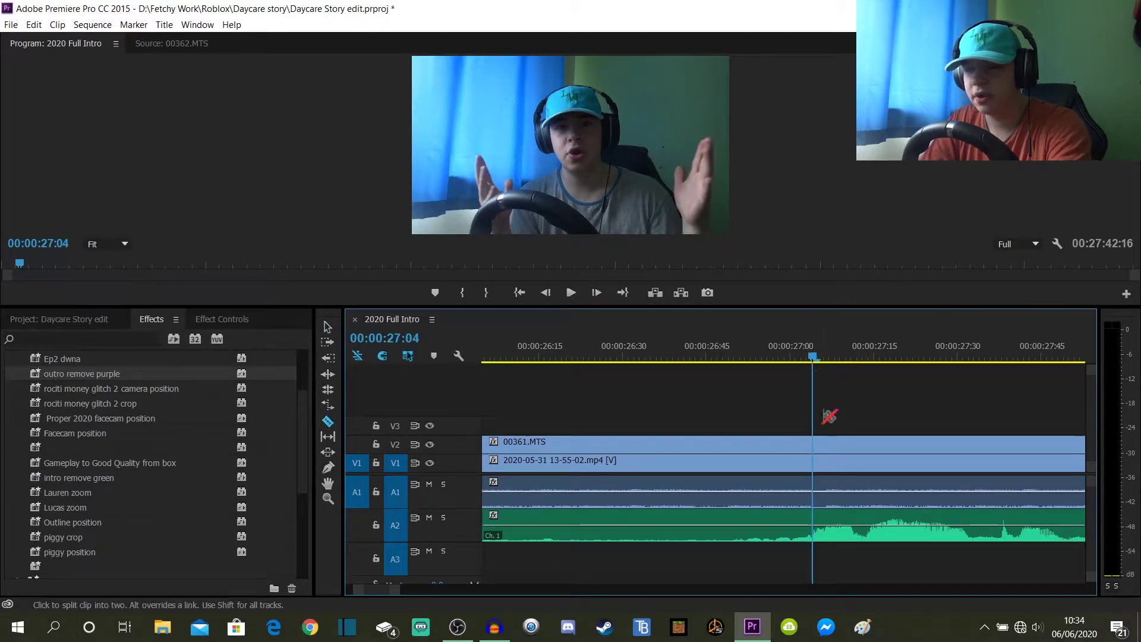
left_click(810, 458)
left_click(817, 443)
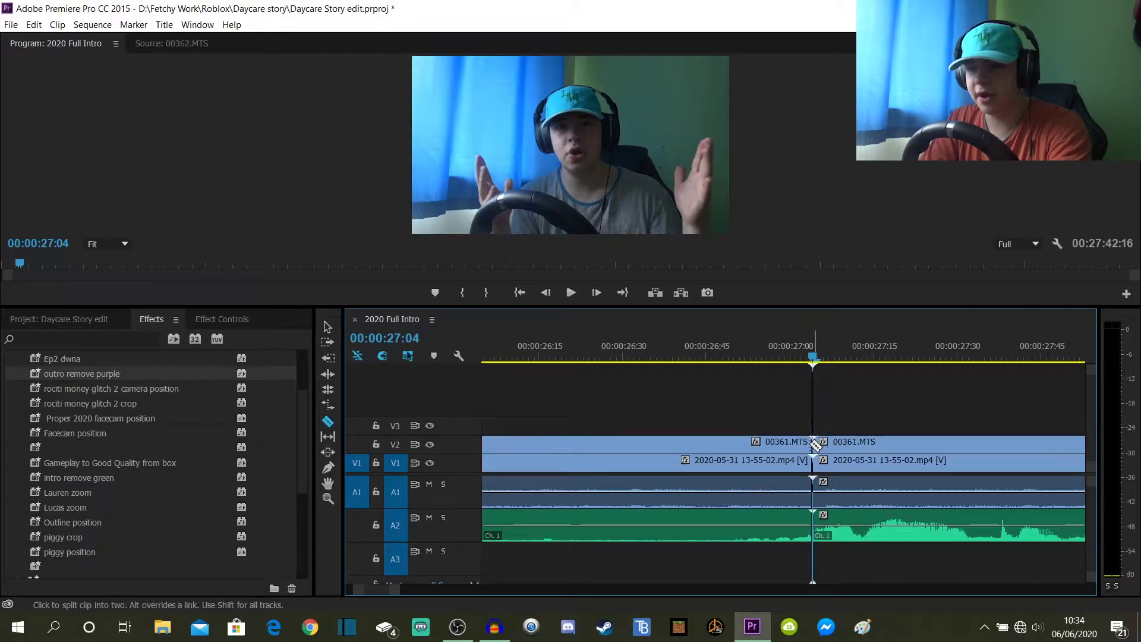
key("v")
left_click_drag(741, 412, 633, 538)
key("Delete")
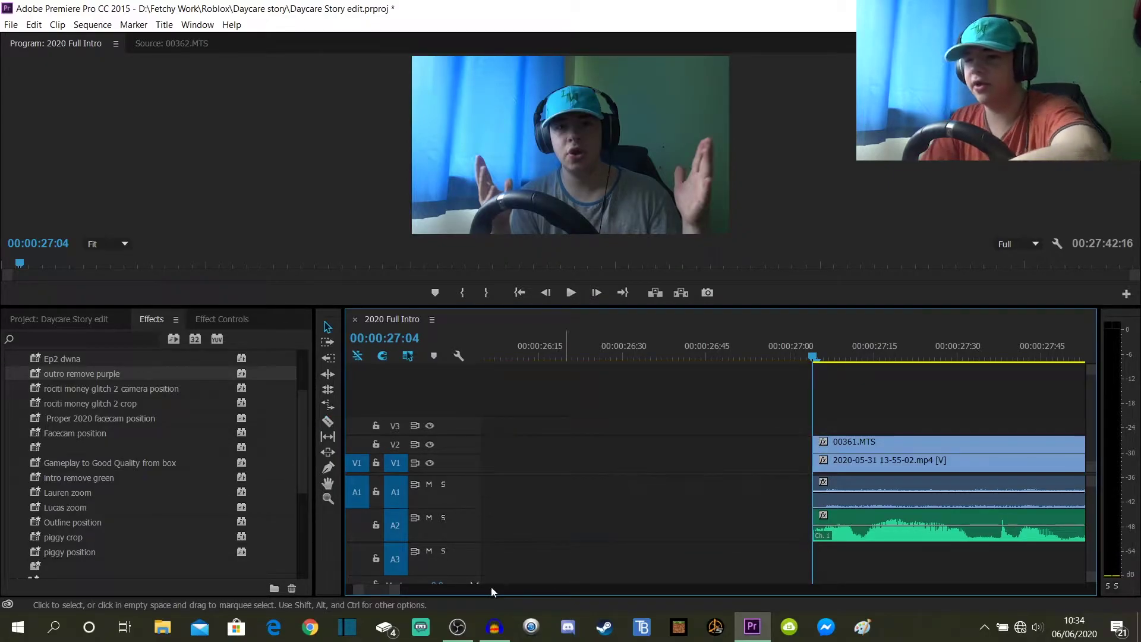
left_click_drag(408, 588, 1082, 587)
left_click_drag(601, 416, 909, 577)
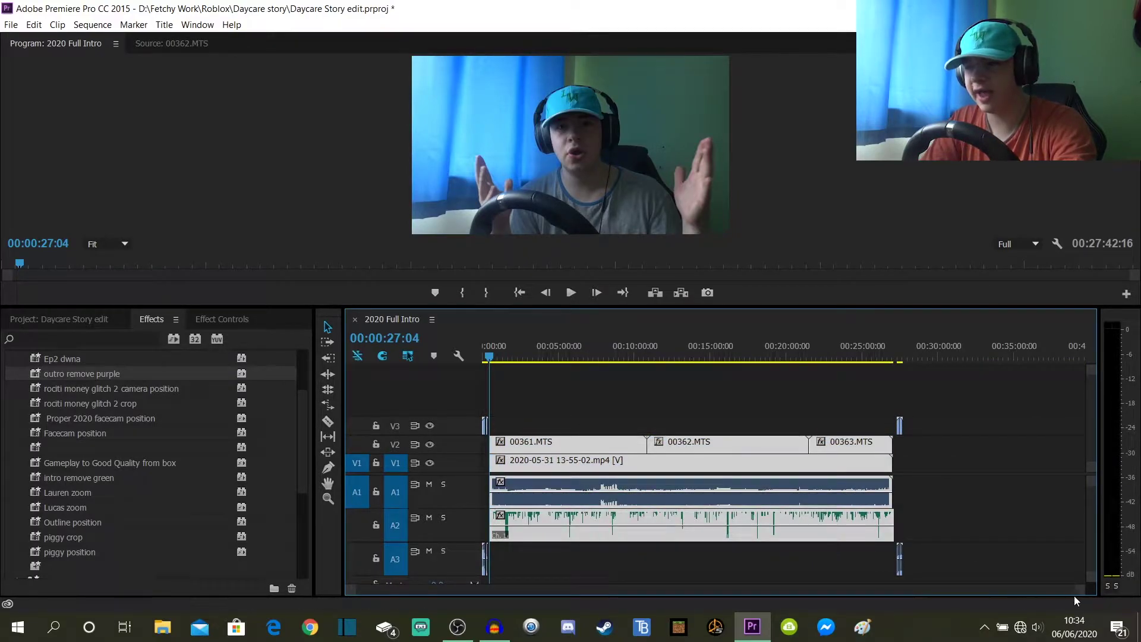
Slide the remaining clips left to close the gap after the intro, previewing the join at 00:00:18:26.
left_click_drag(1078, 588, 511, 589)
left_click_drag(871, 462, 747, 461)
left_click(633, 447)
left_click(641, 446)
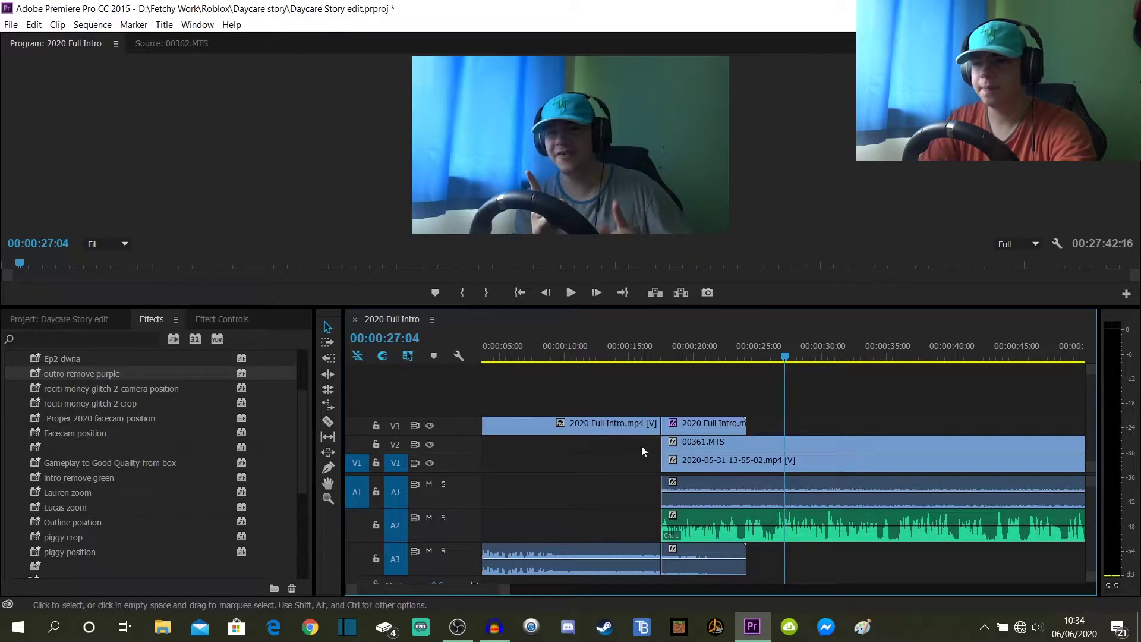
left_click(692, 350)
left_click(674, 351)
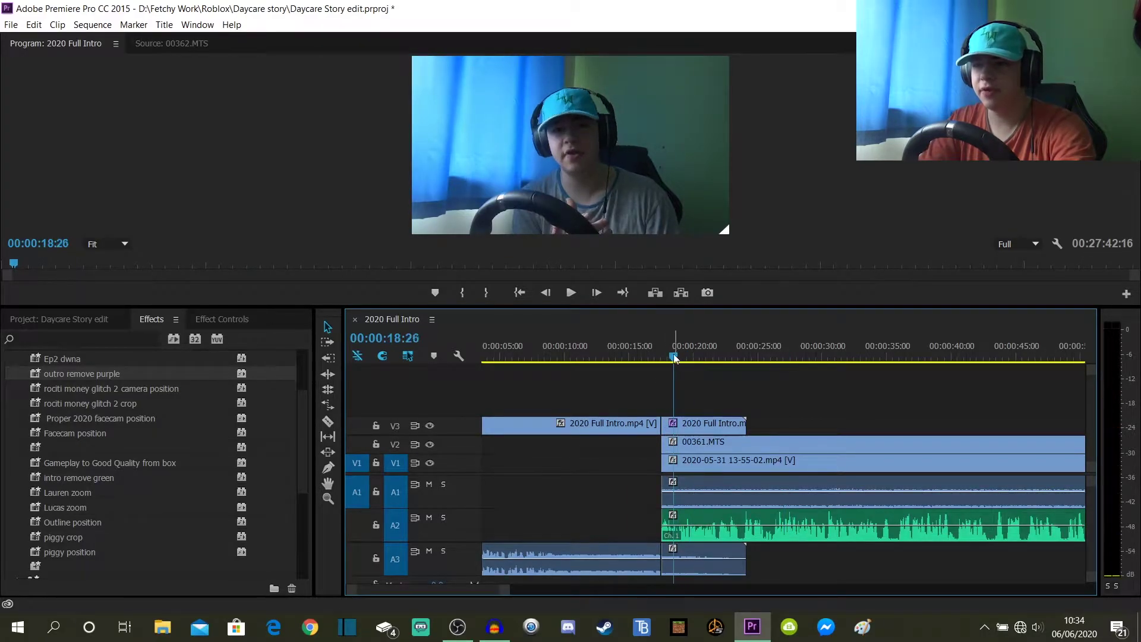
Toggle the intro's Ultra Key off and on in Effect Controls, then return to the Project panel.
left_click(673, 427)
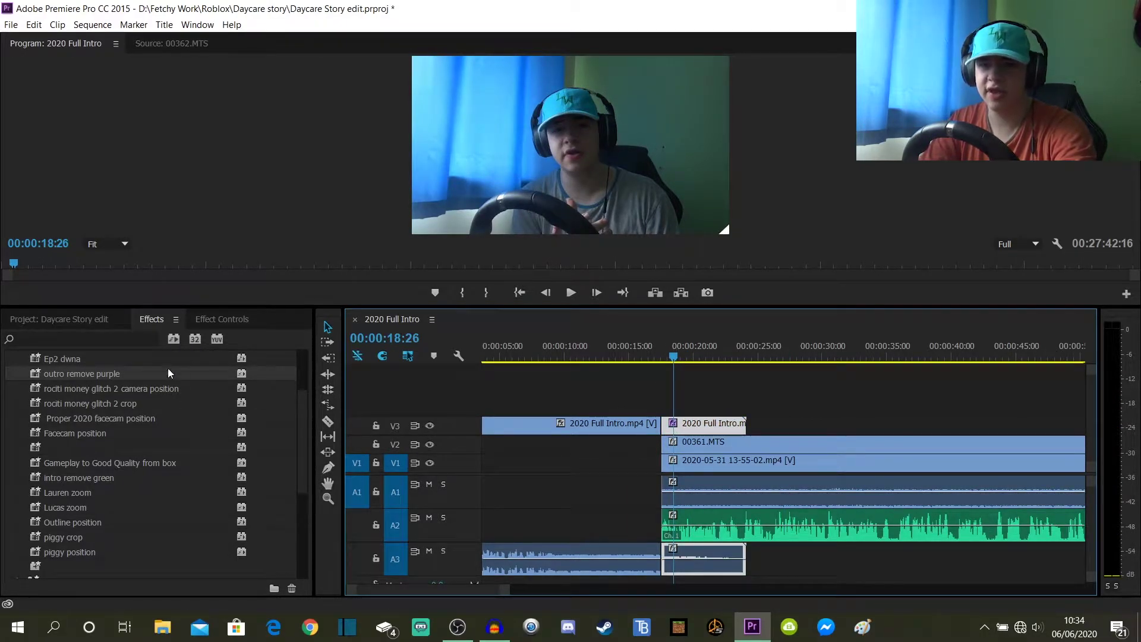
left_click(238, 317)
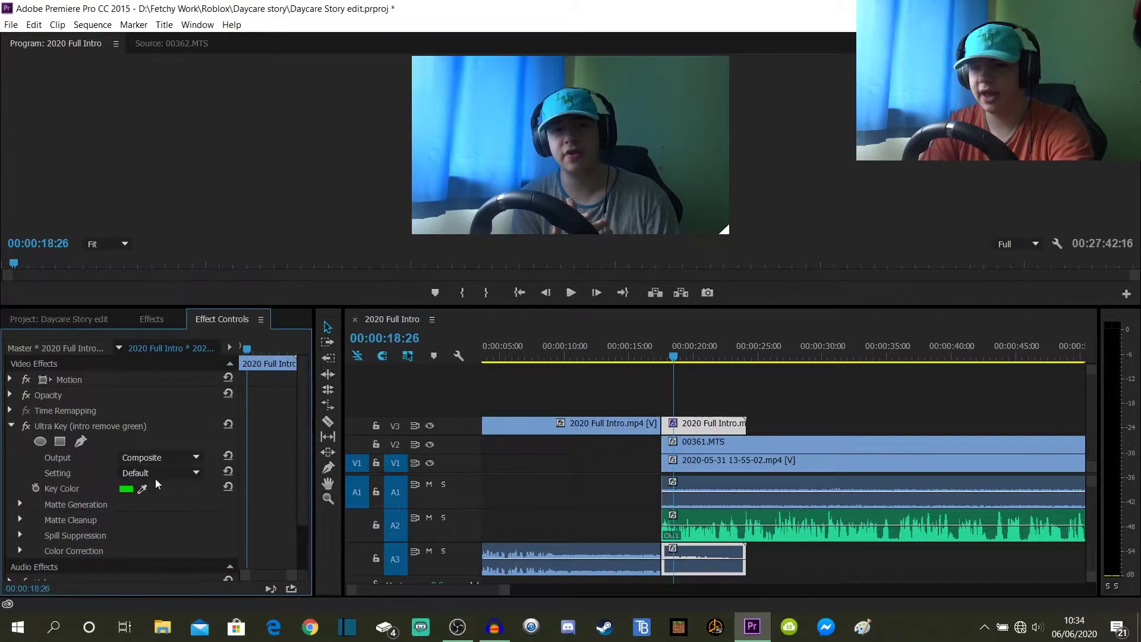
left_click(25, 431)
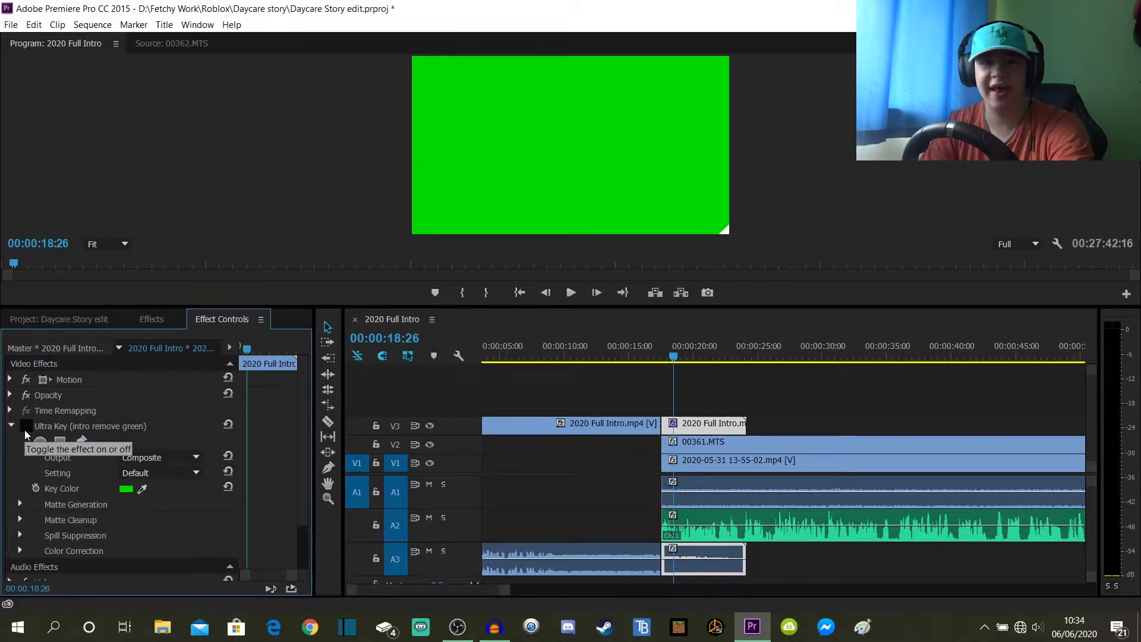
left_click(25, 431)
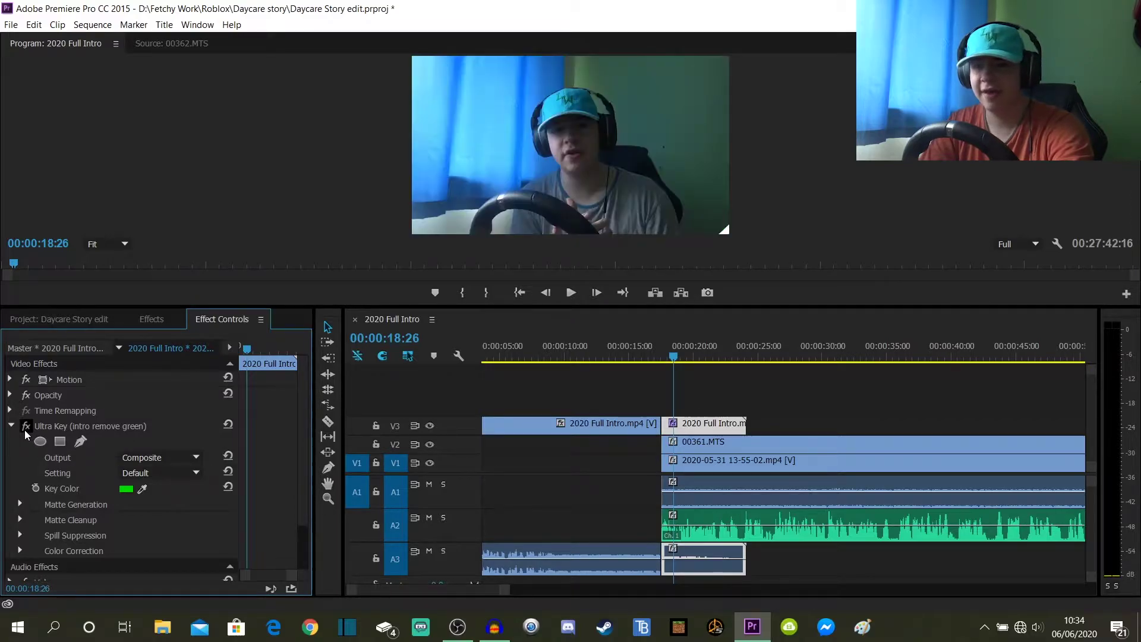
left_click(50, 319)
left_click(626, 479)
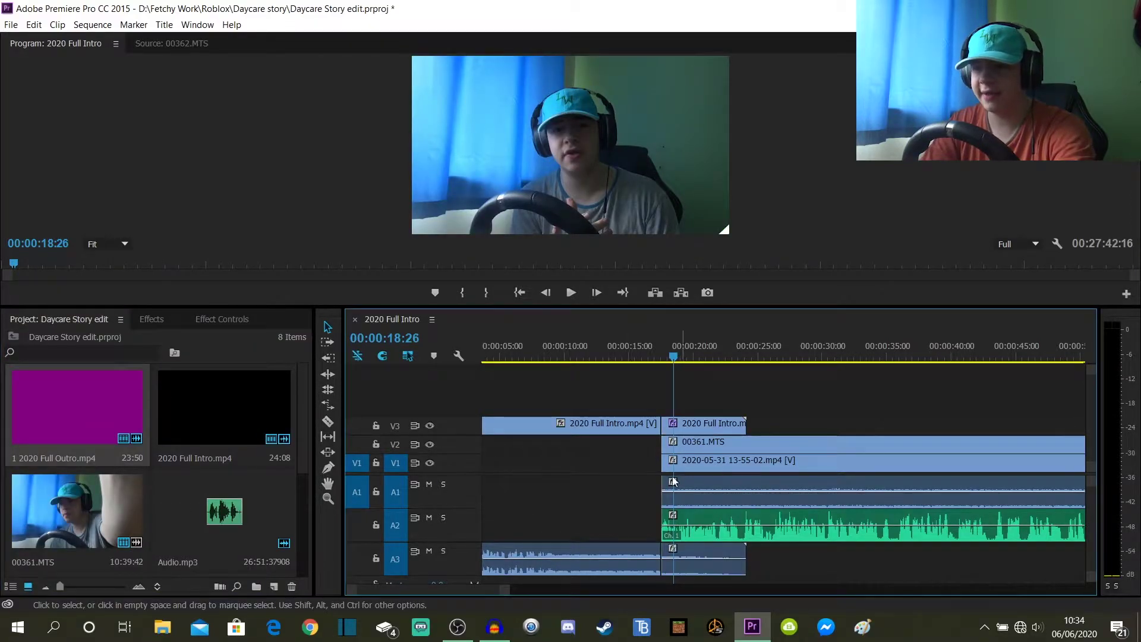
Zoom into the first 25 seconds and play the Features Gaming intro from 00:00:10:50 into the facecam.
left_click_drag(595, 351, 701, 348)
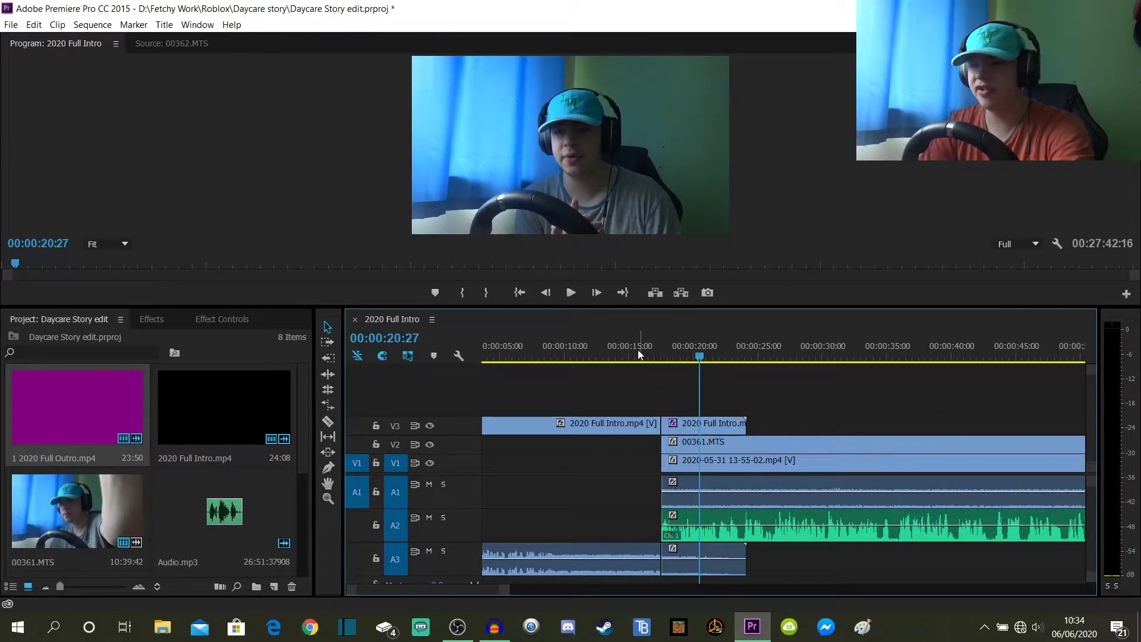
left_click_drag(628, 352, 619, 353)
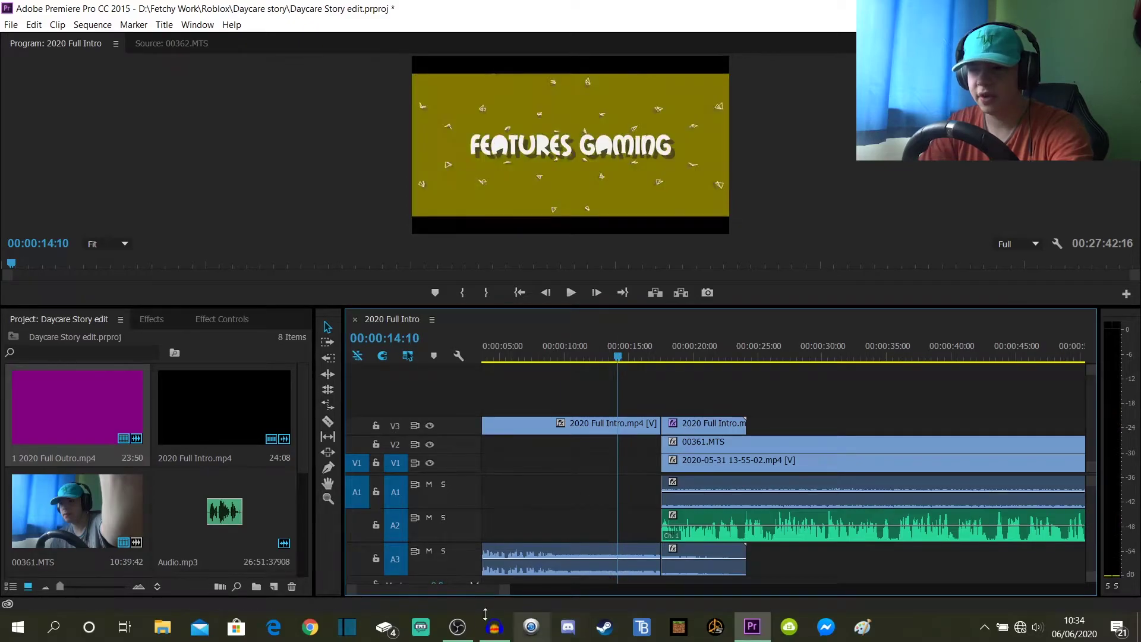
left_click_drag(502, 590, 484, 595)
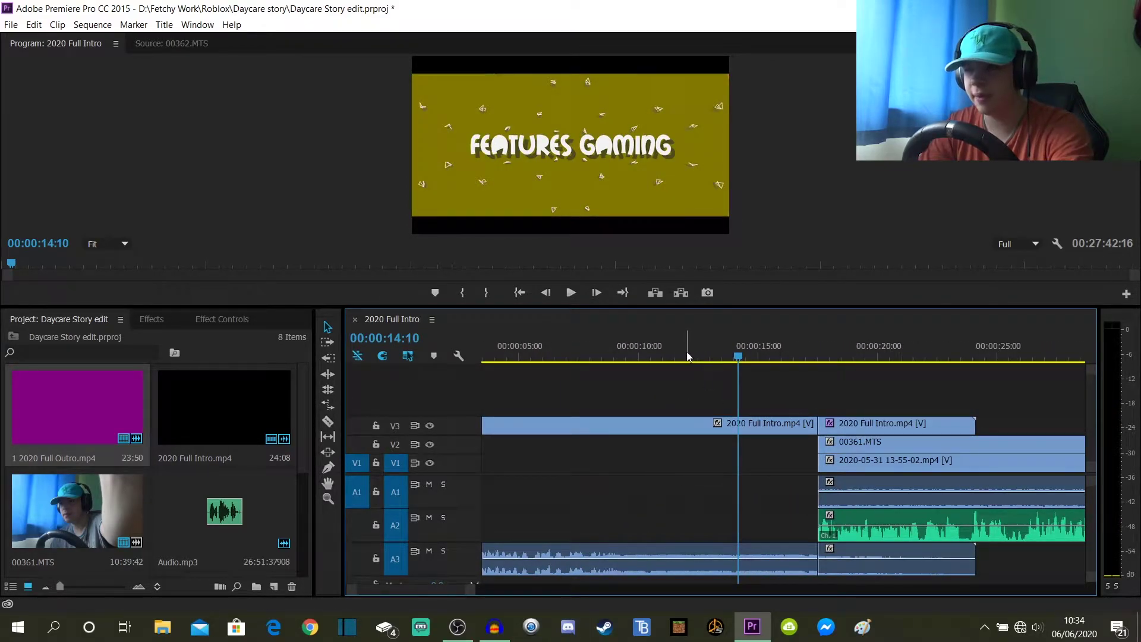
left_click(658, 357)
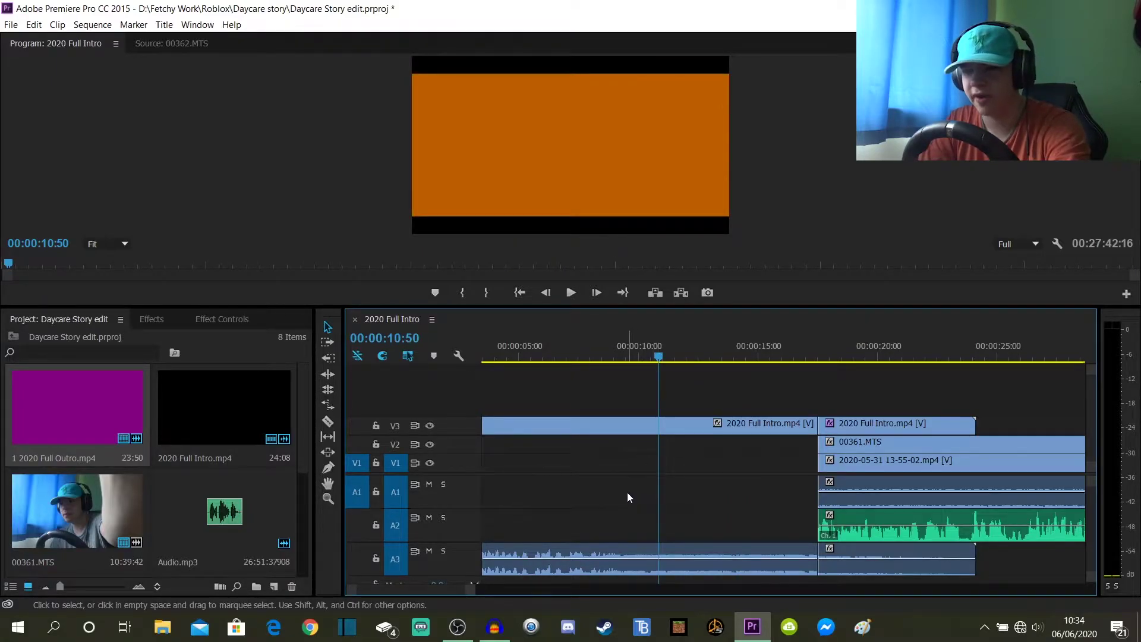
key("space")
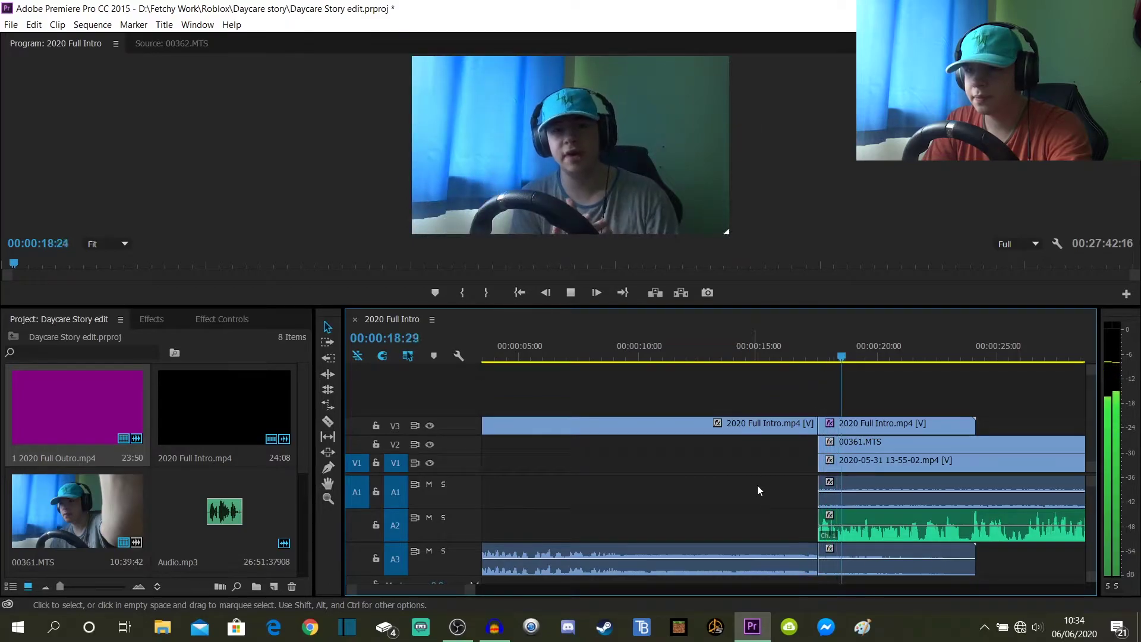
key("space")
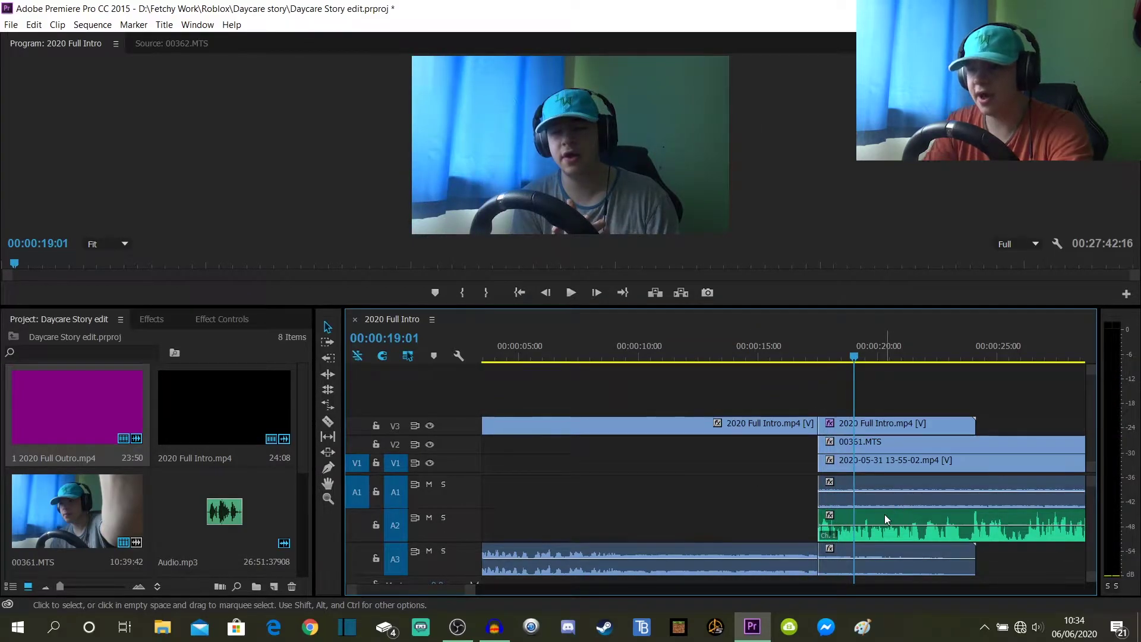
Raise the Audio.mp3 clip on A2 by 5 dB and replay the intro to hear it.
right_click(884, 515)
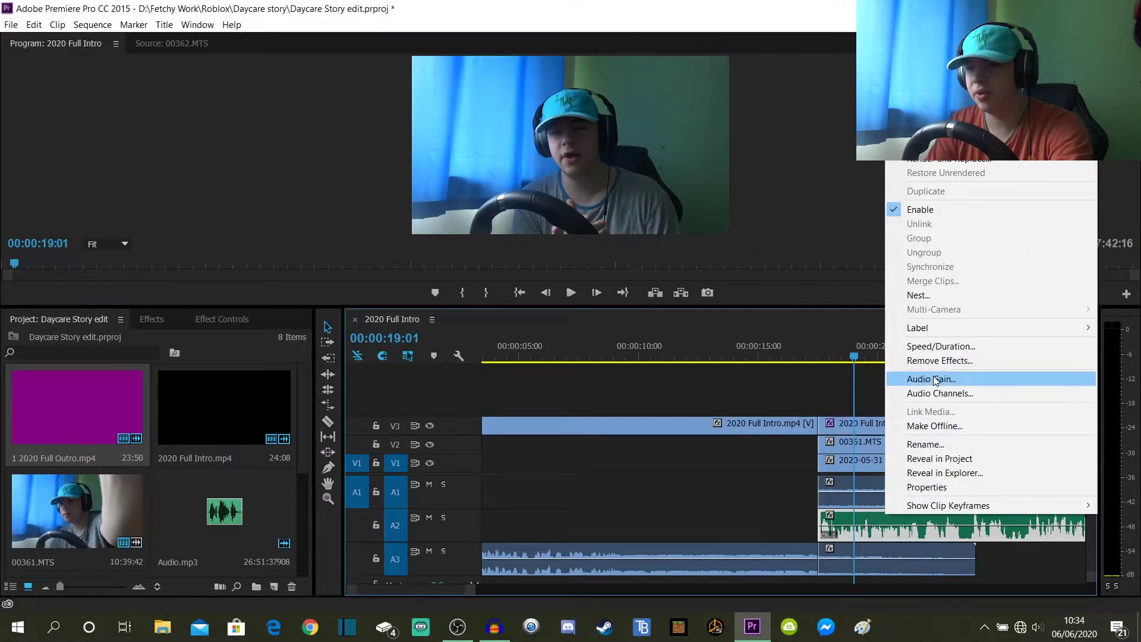
left_click(941, 379)
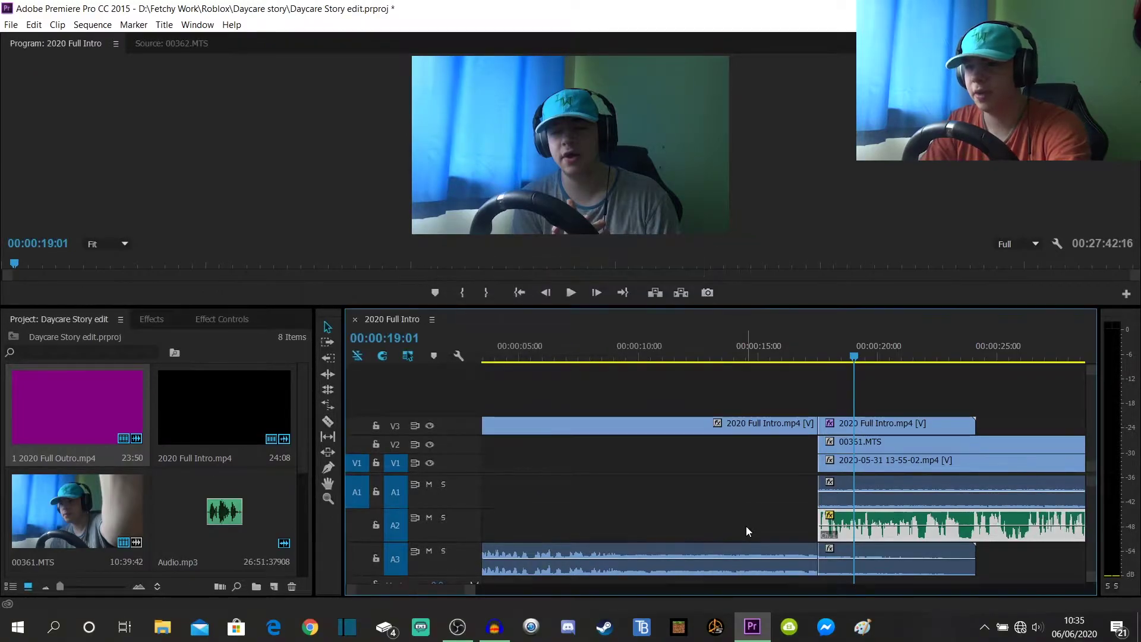
left_click(787, 333)
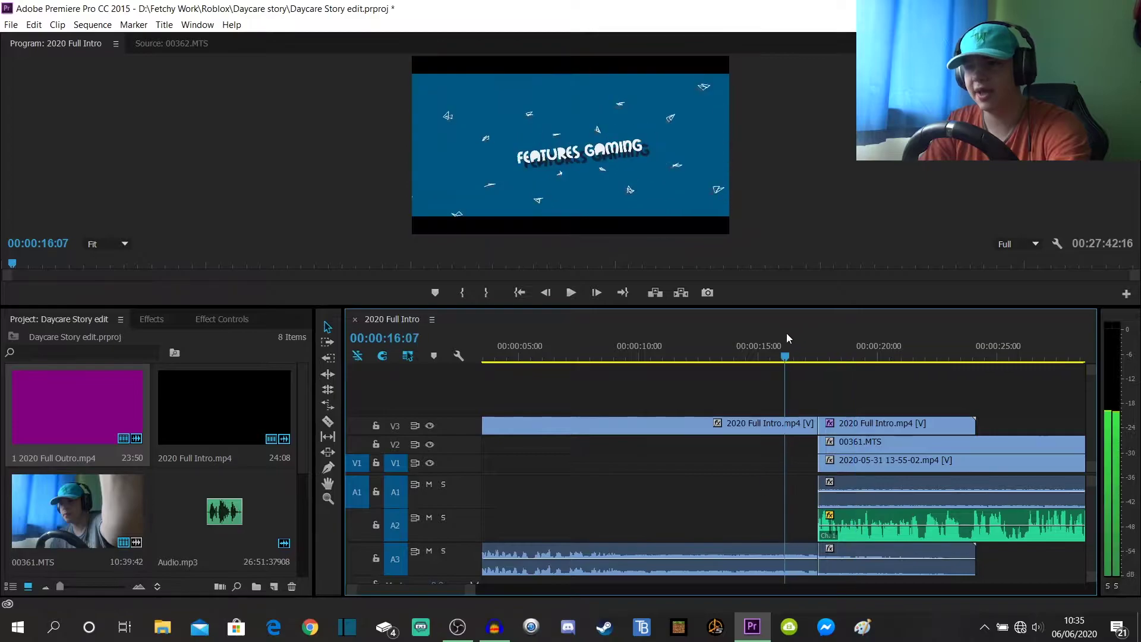
left_click(779, 333)
key("space")
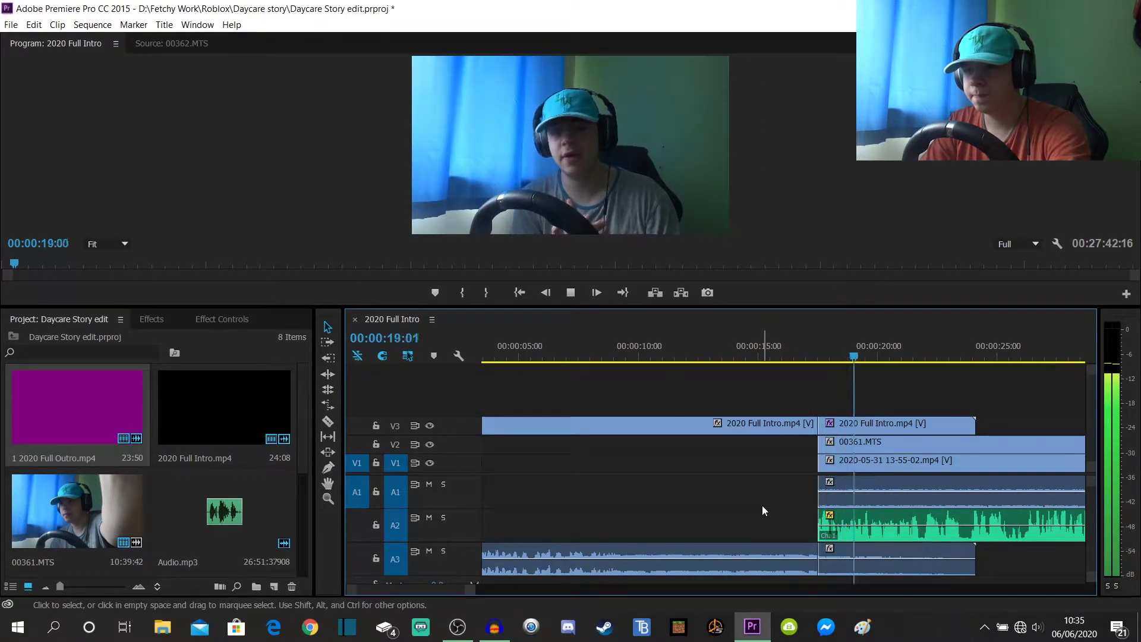
key("space")
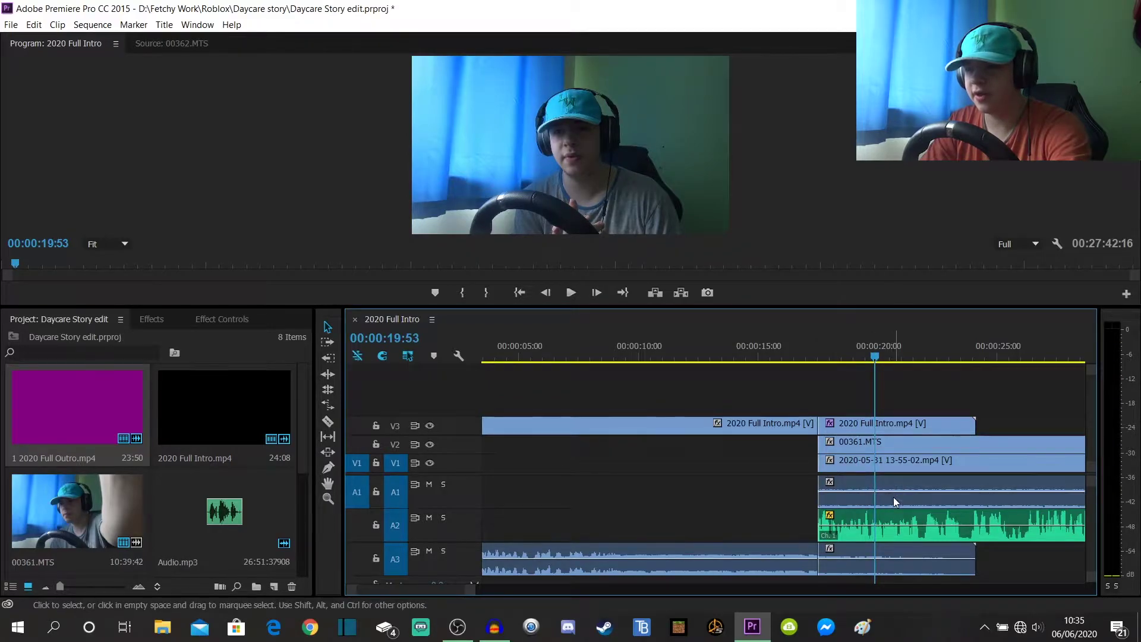
Apply an audio gain adjustment to the gameplay audio clip on A1.
left_click(893, 497)
right_click(893, 481)
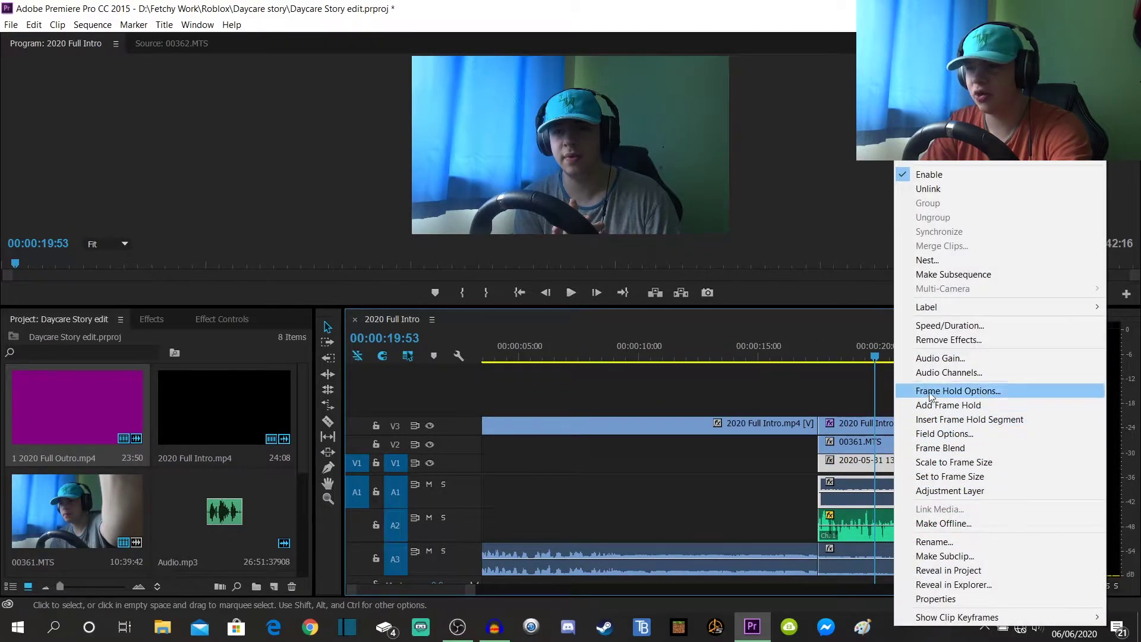
left_click(934, 357)
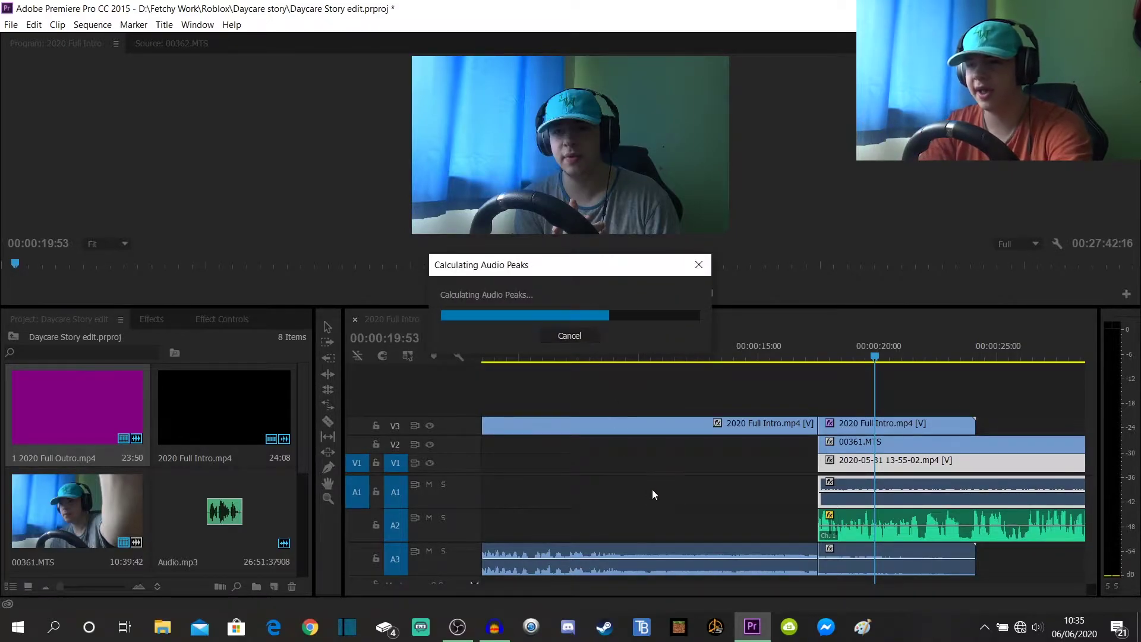
left_click(758, 521)
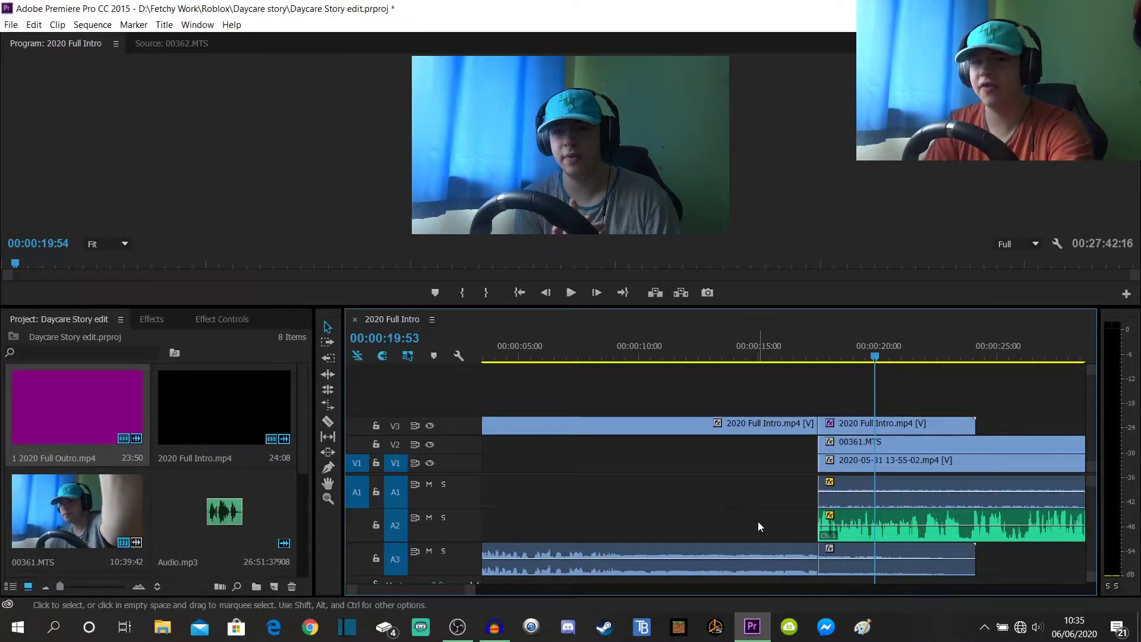
left_click(772, 345)
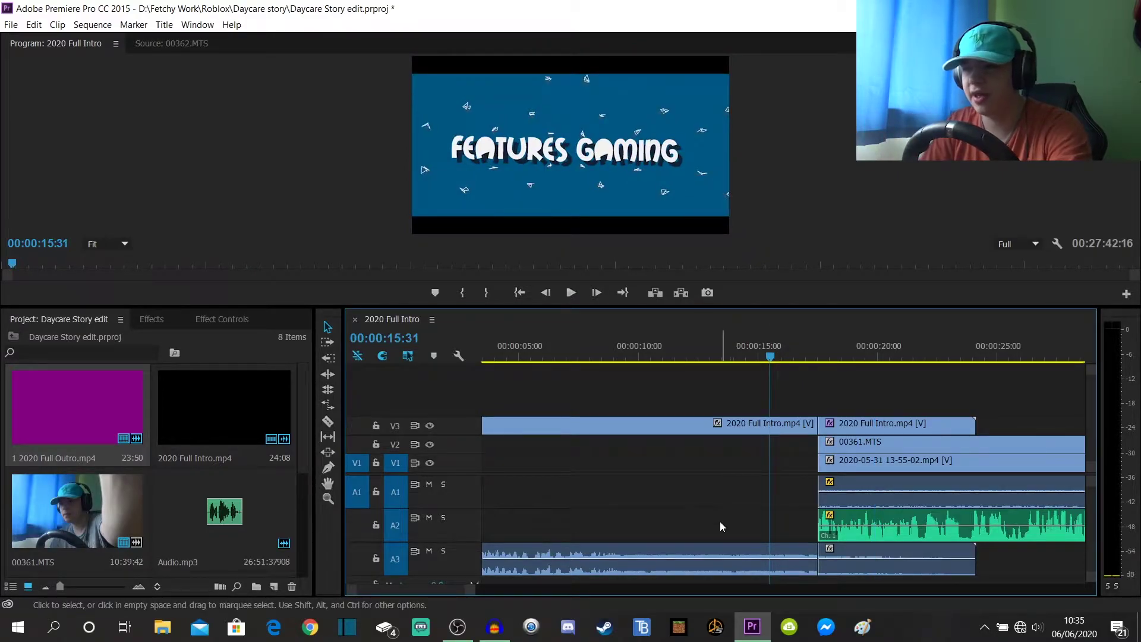
key("space")
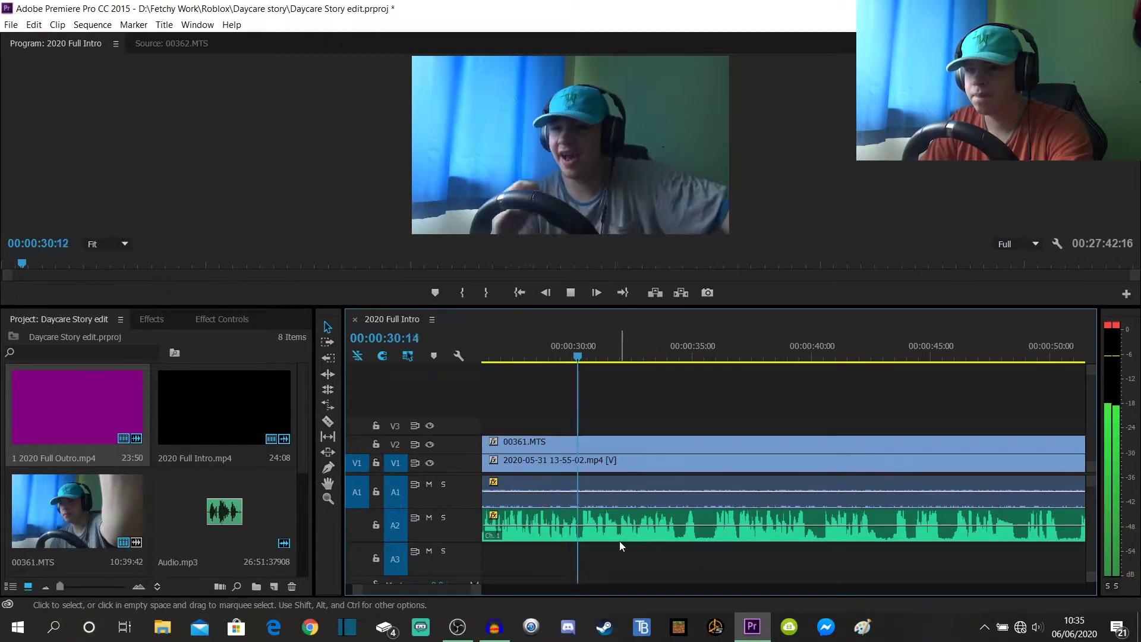
key("space")
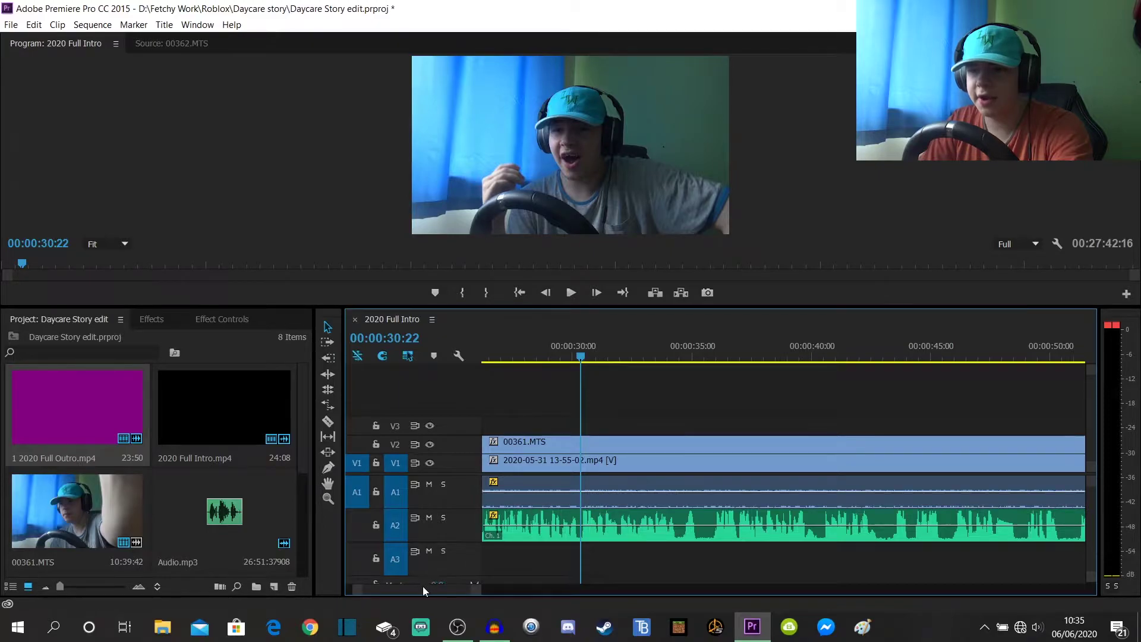
scroll(419, 586, "left", 5)
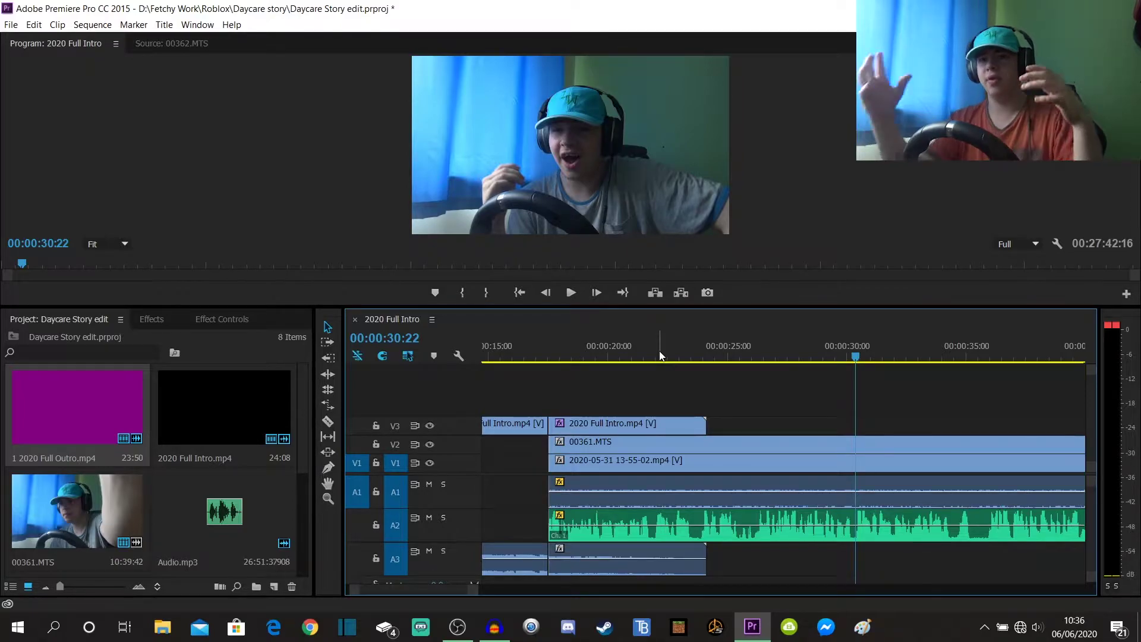
left_click_drag(662, 355, 609, 355)
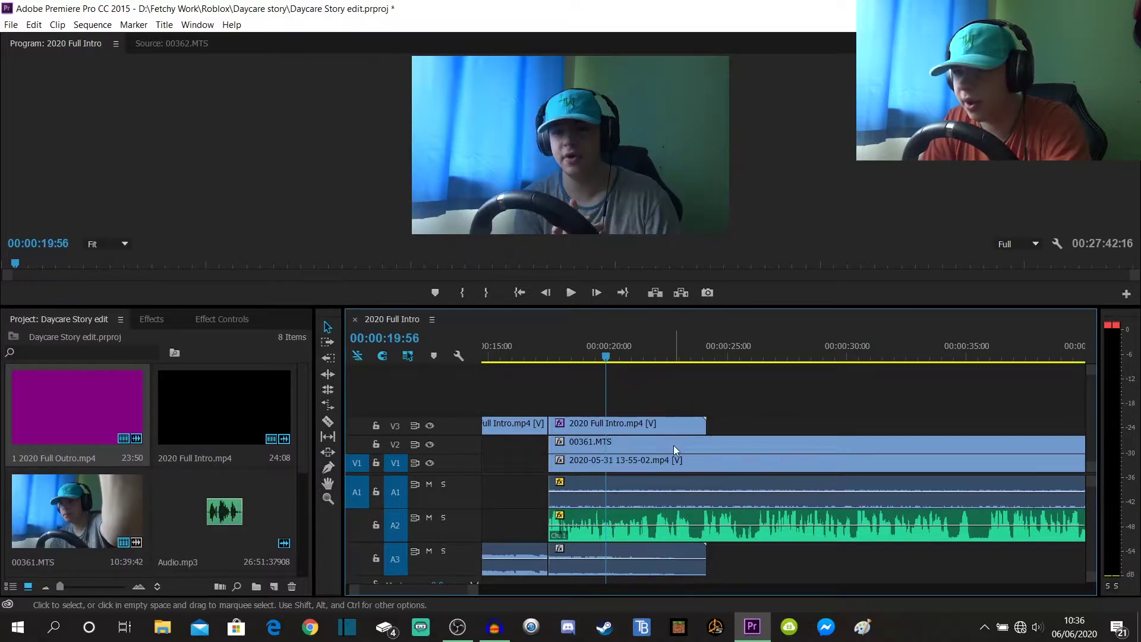
key("space")
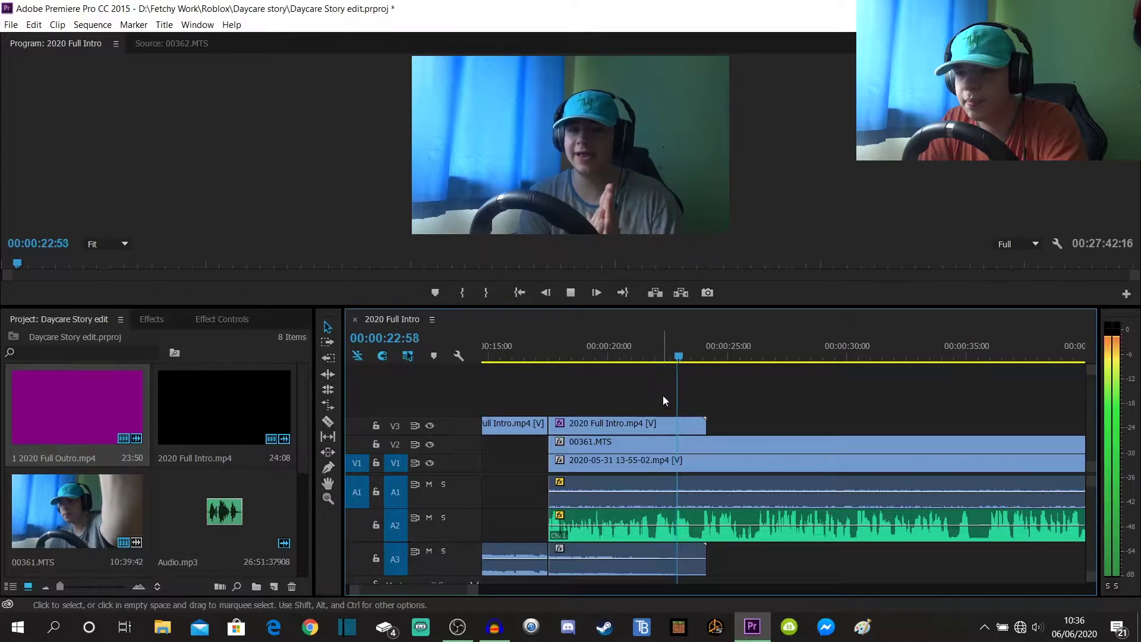
Split the 00361.MTS facecam on V2 at 00:00:23:56 with the Razor tool.
left_click_drag(697, 349, 704, 351)
key("c")
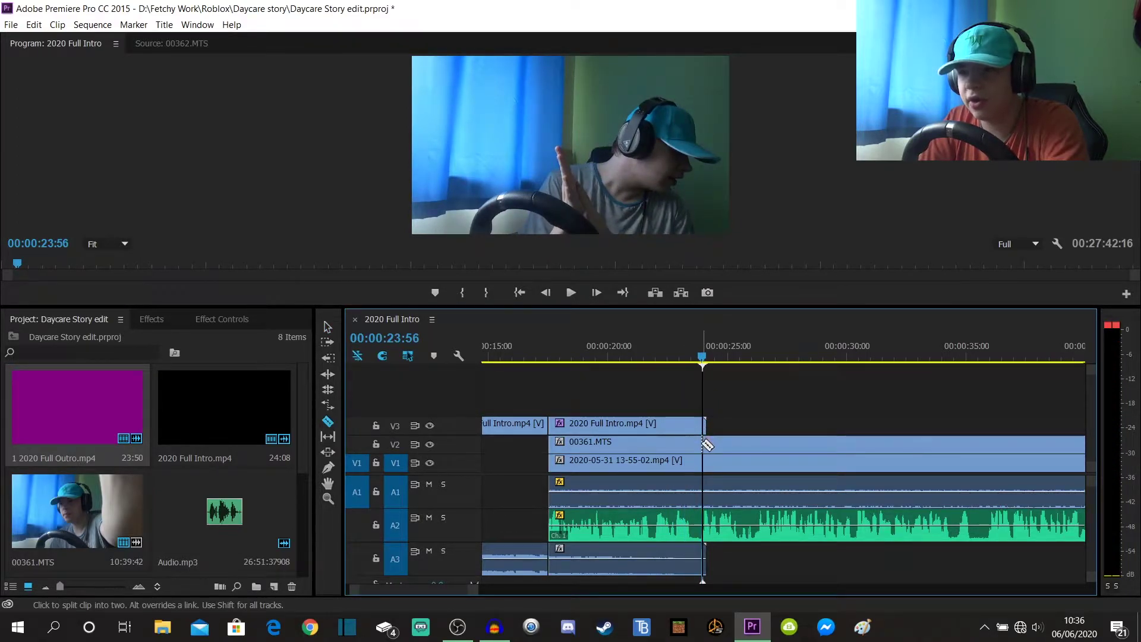
key("v")
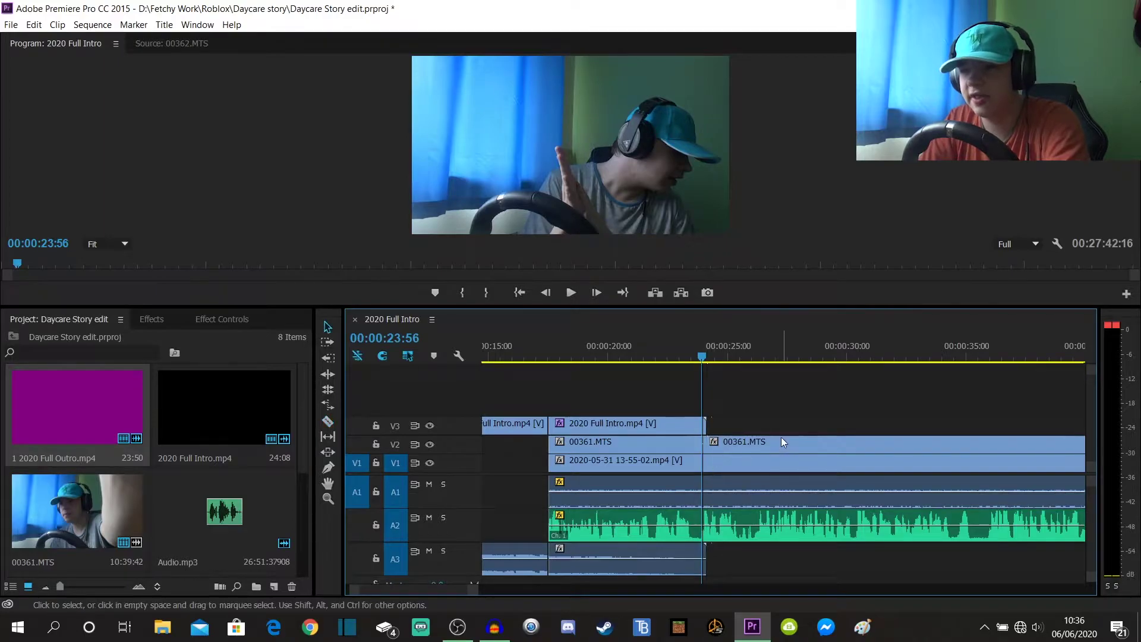
Apply the 'Proper 2020 facecam position' preset to the later 00361.MTS clip and preview the overlay.
left_click(152, 319)
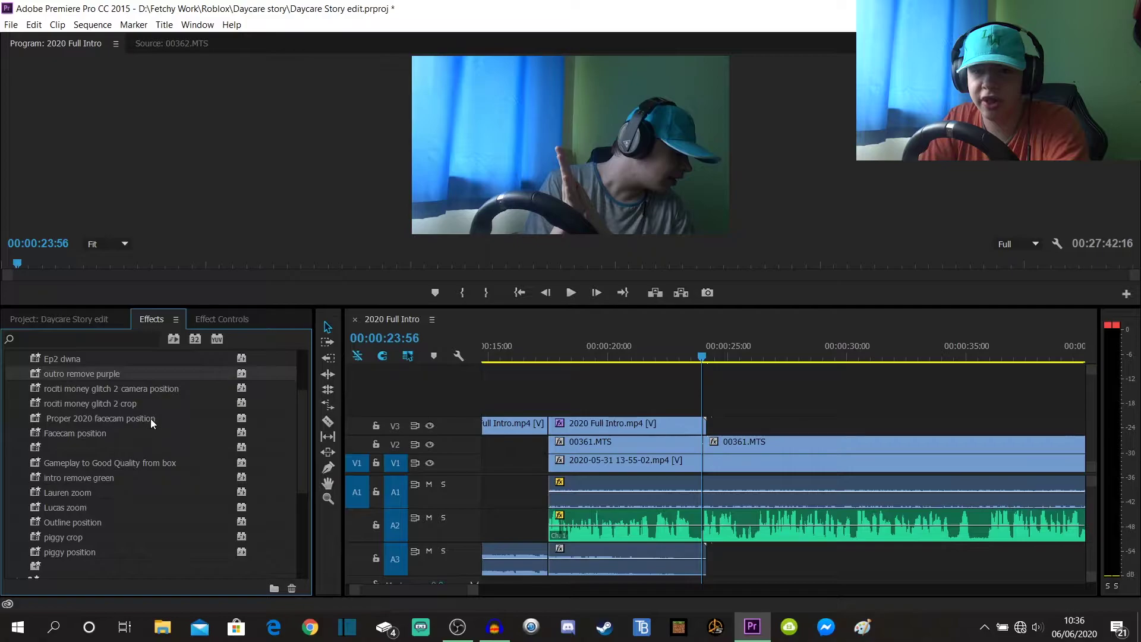
left_click_drag(200, 418, 743, 443)
left_click(743, 443)
left_click(728, 351)
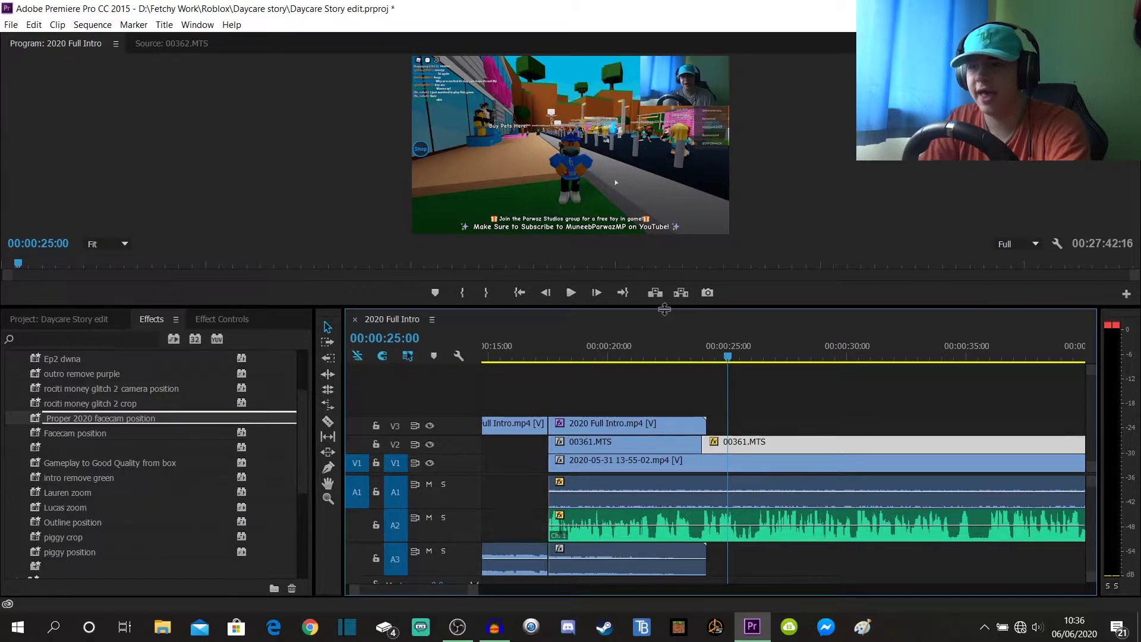
left_click_drag(665, 309, 665, 379)
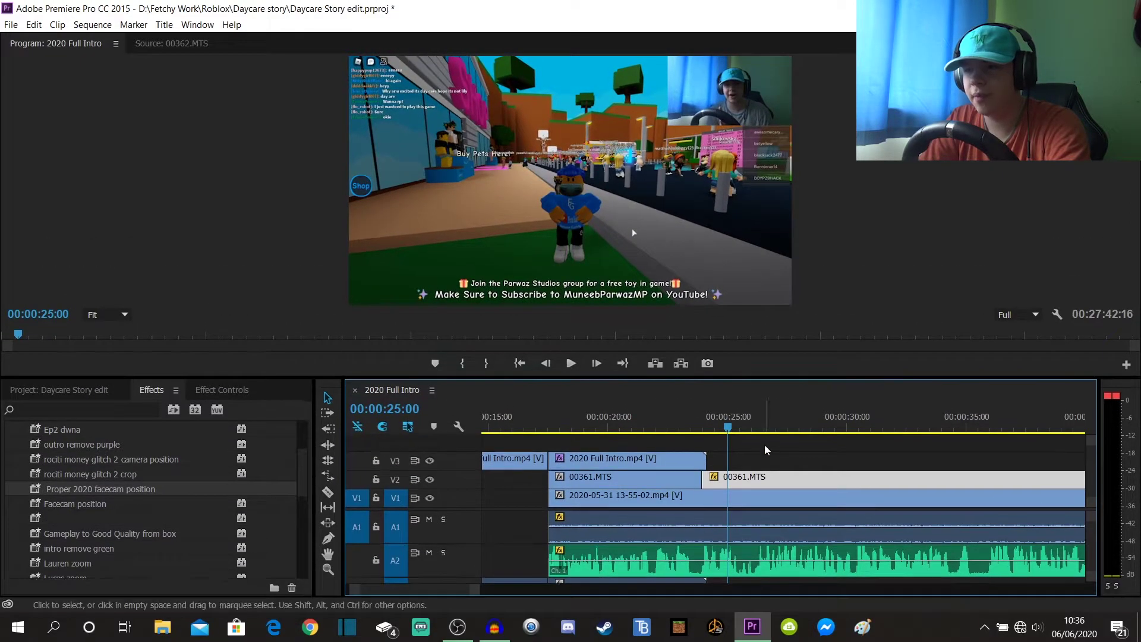
left_click(765, 456)
left_click(771, 460)
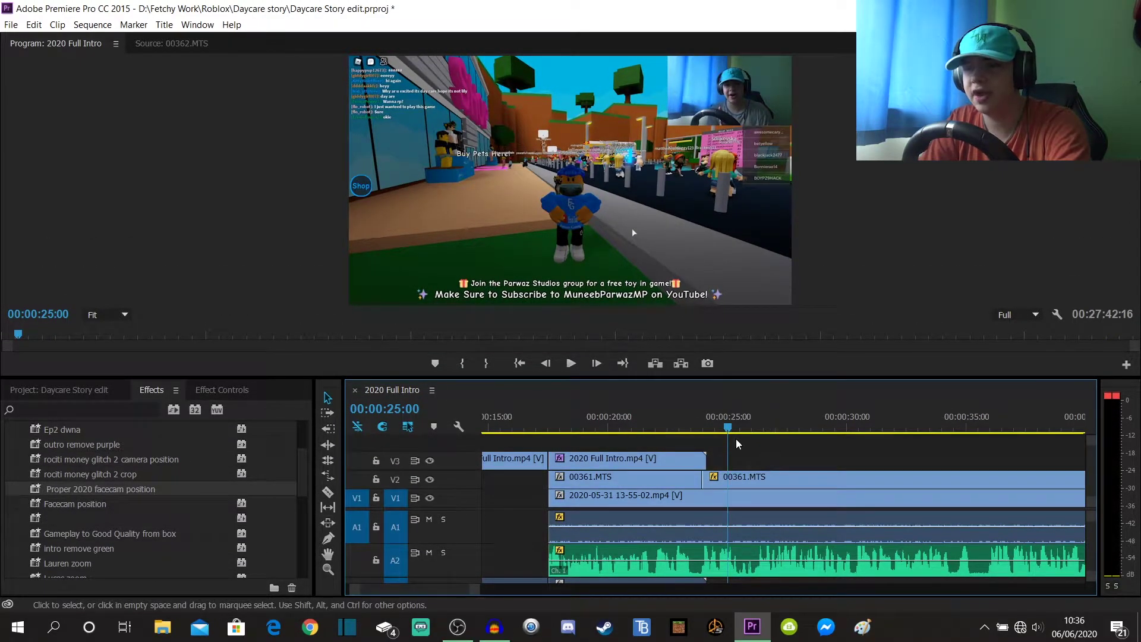
Set the later facecam clip's Motion Scale to 25 in Effect Controls.
left_click(210, 392)
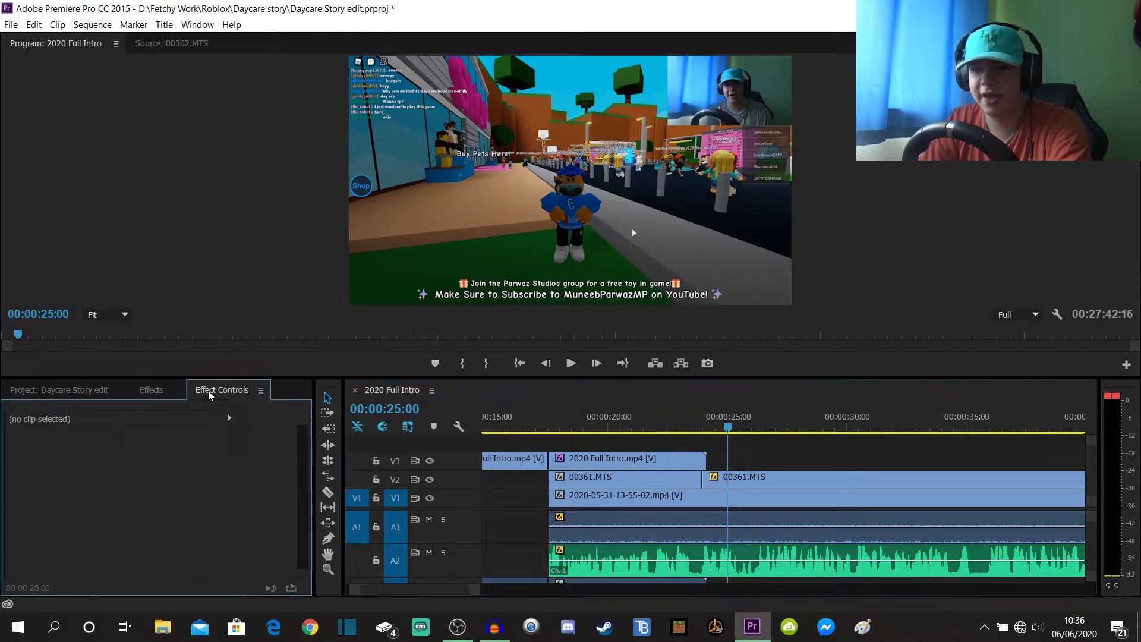
left_click(749, 479)
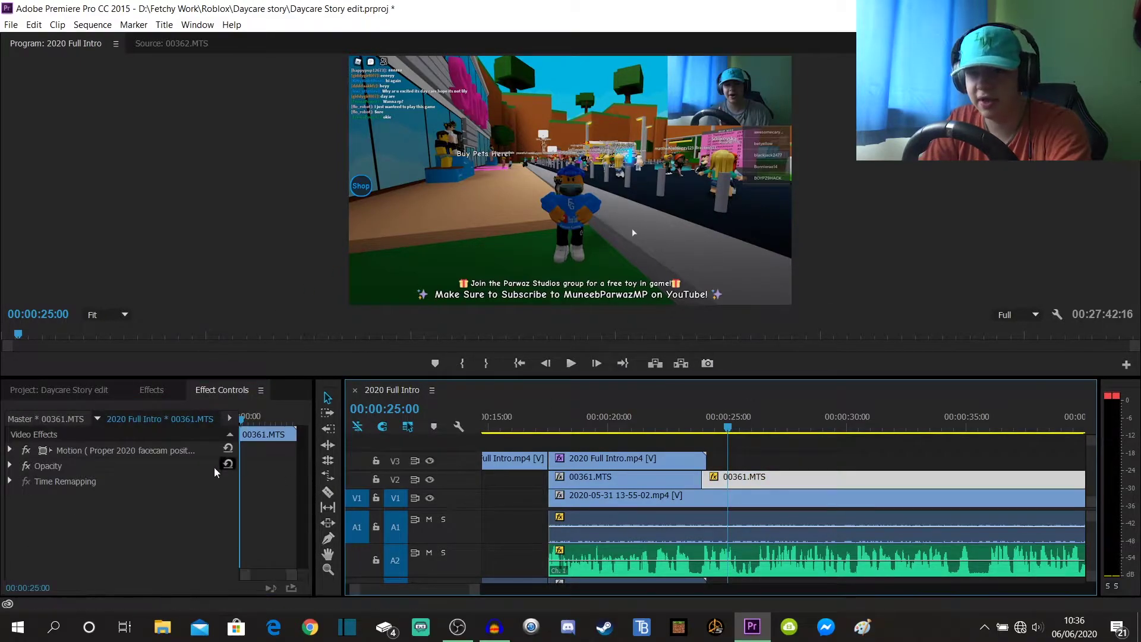
left_click(10, 450)
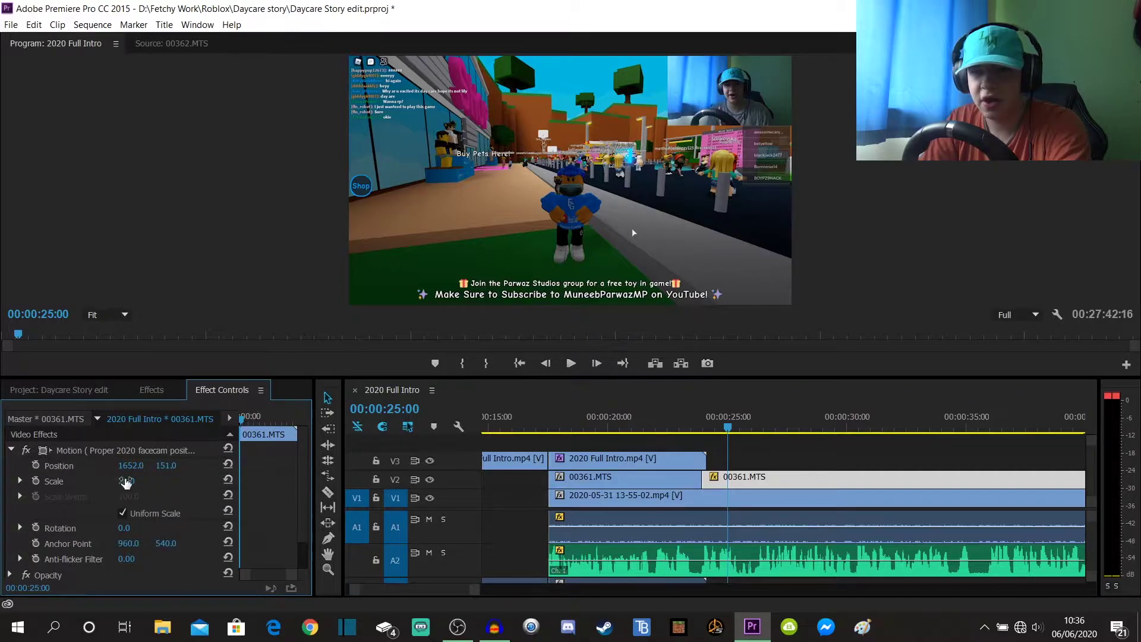
type("25")
key("Return")
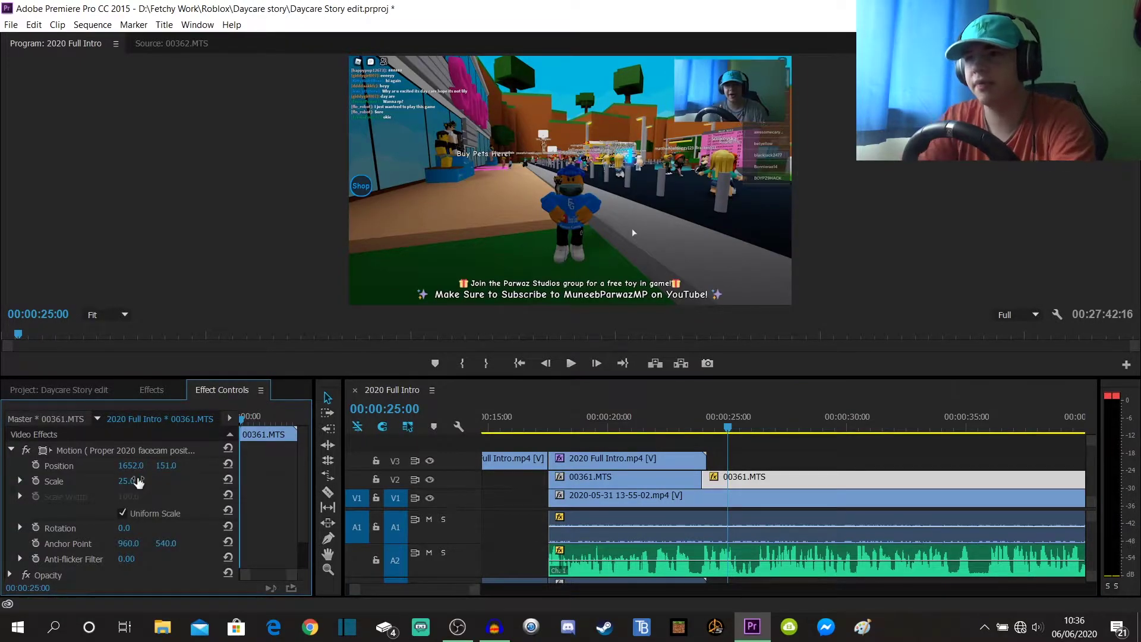
Nudge the facecam overlay's Position to 1683, 134 and play back the result.
key("shift+Right")
key("shift+Right")
key("shift+Right")
key("shift+Right")
key("shift+Right")
key("shift+Right")
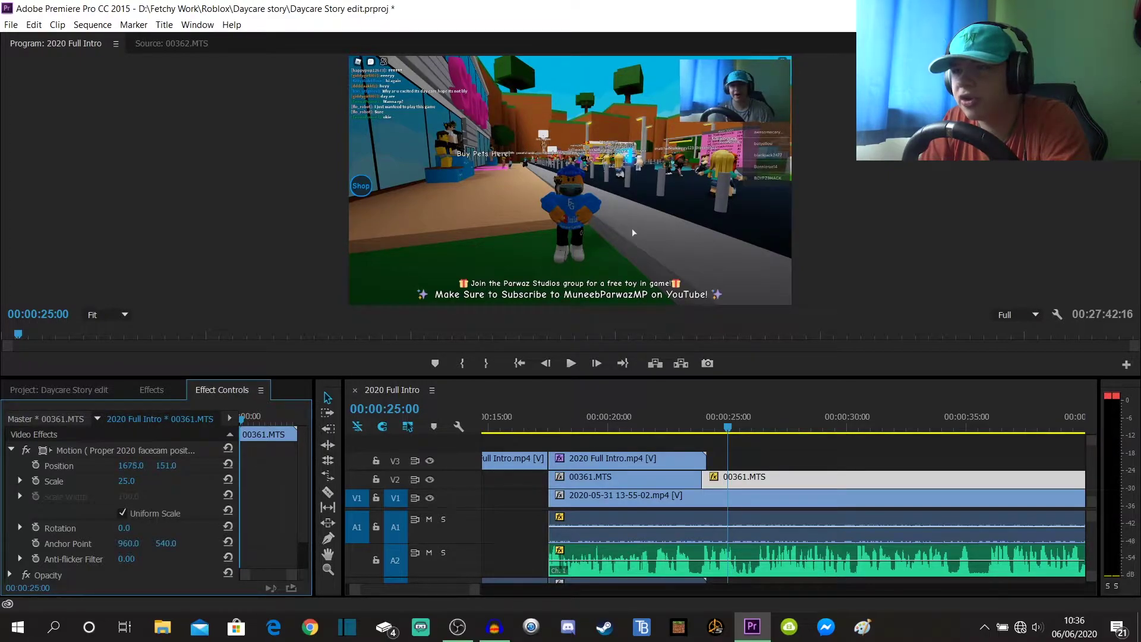
key("Right")
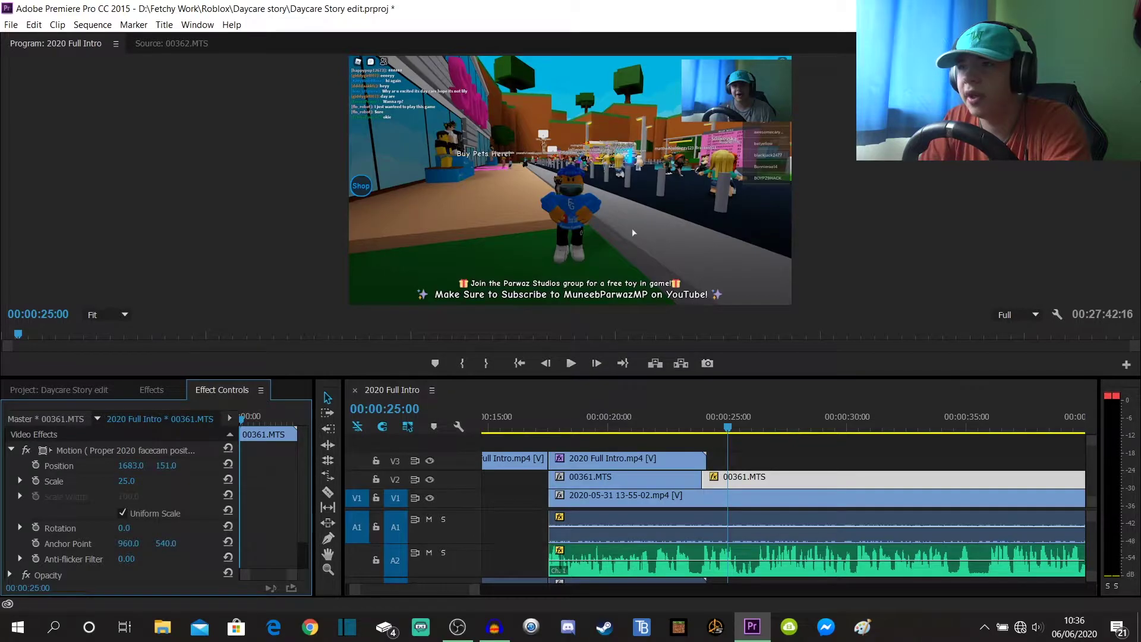
key("shift+Up")
key("shift+Up")
key("Up")
key("Up")
key("Up")
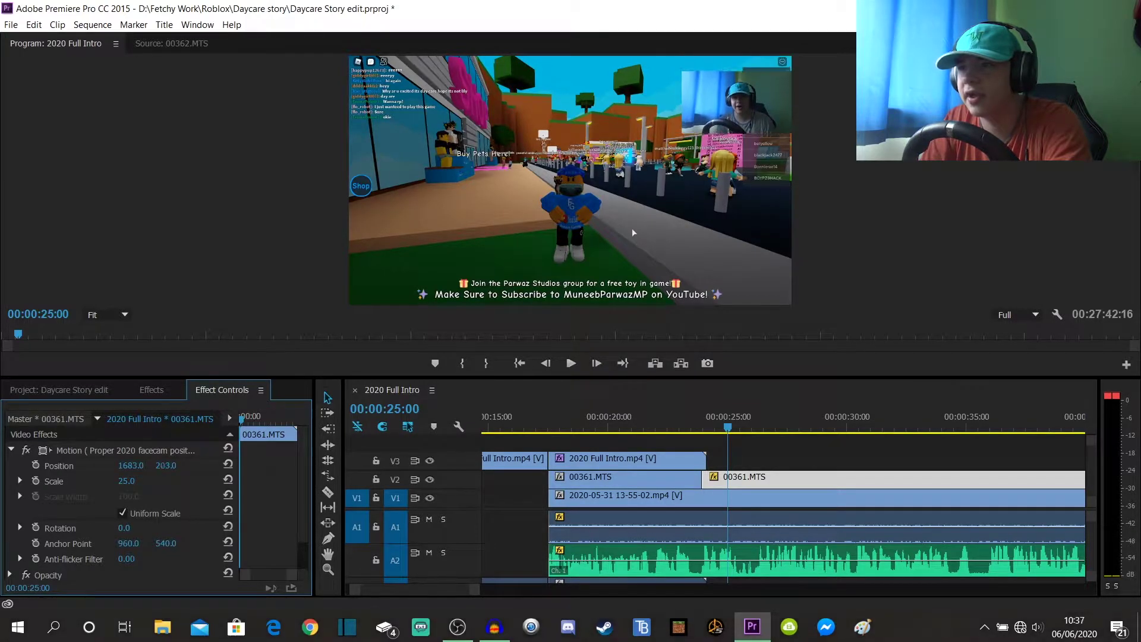
key("Up")
key("Up")
key("Up")
key("Up")
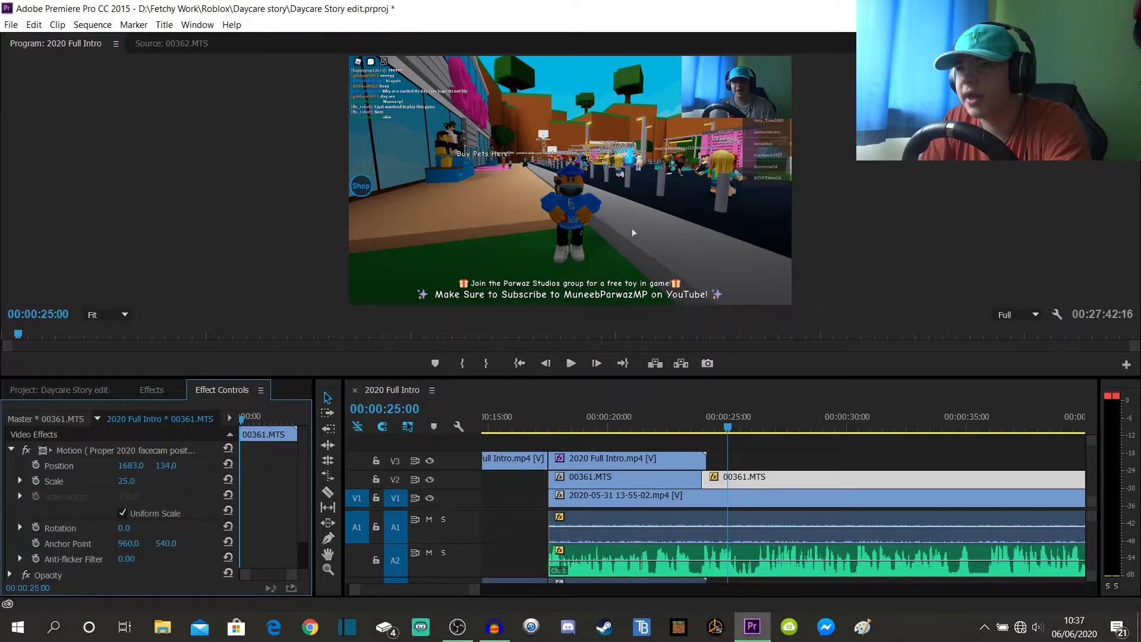
left_click(751, 467)
key("space")
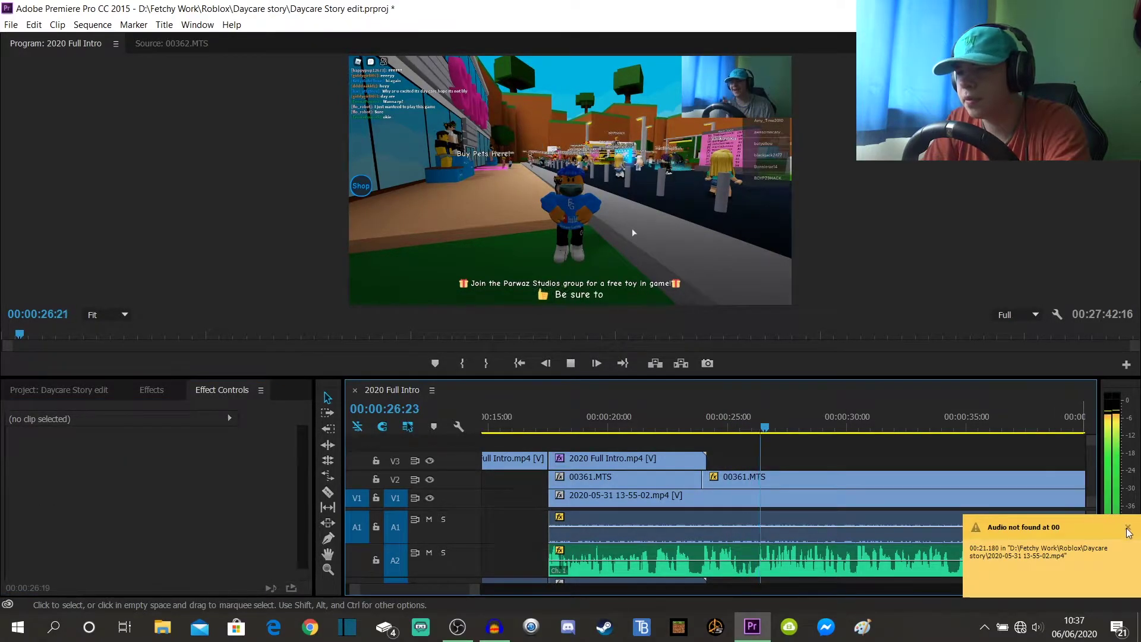
Split the V1 gameplay clip at 00:00:27:25 where the second facecam clip begins.
left_click(78, 395)
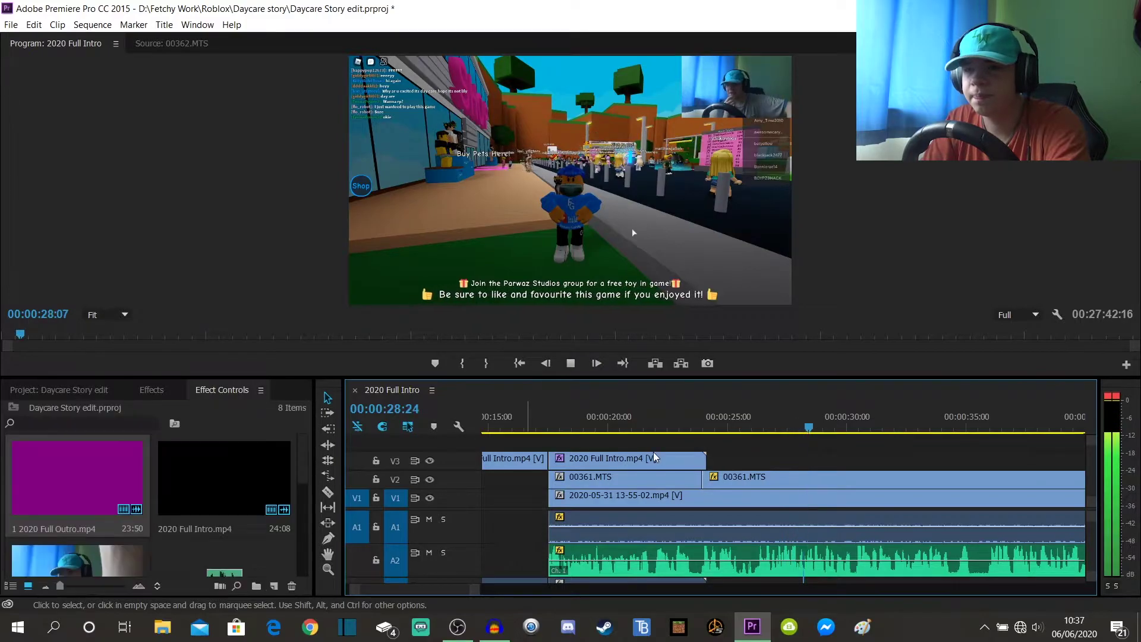
left_click_drag(765, 433, 781, 426)
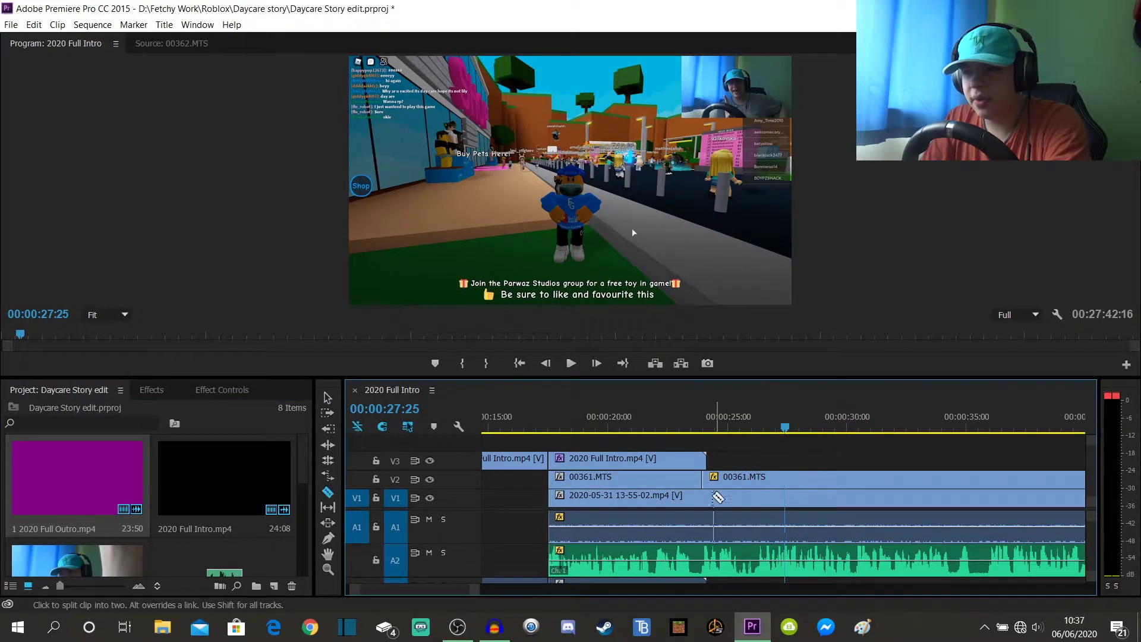
key("v")
left_click(624, 498)
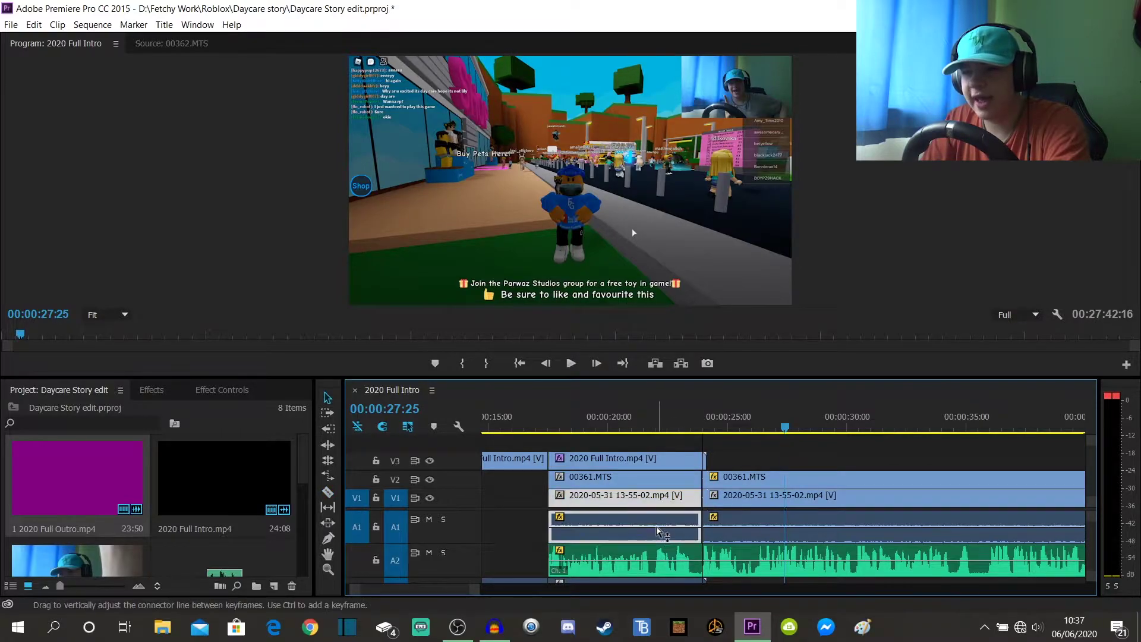
left_click(514, 545)
Enlarge the timeline to reveal track A3 and play from 15:54.
left_click_drag(517, 426, 558, 427)
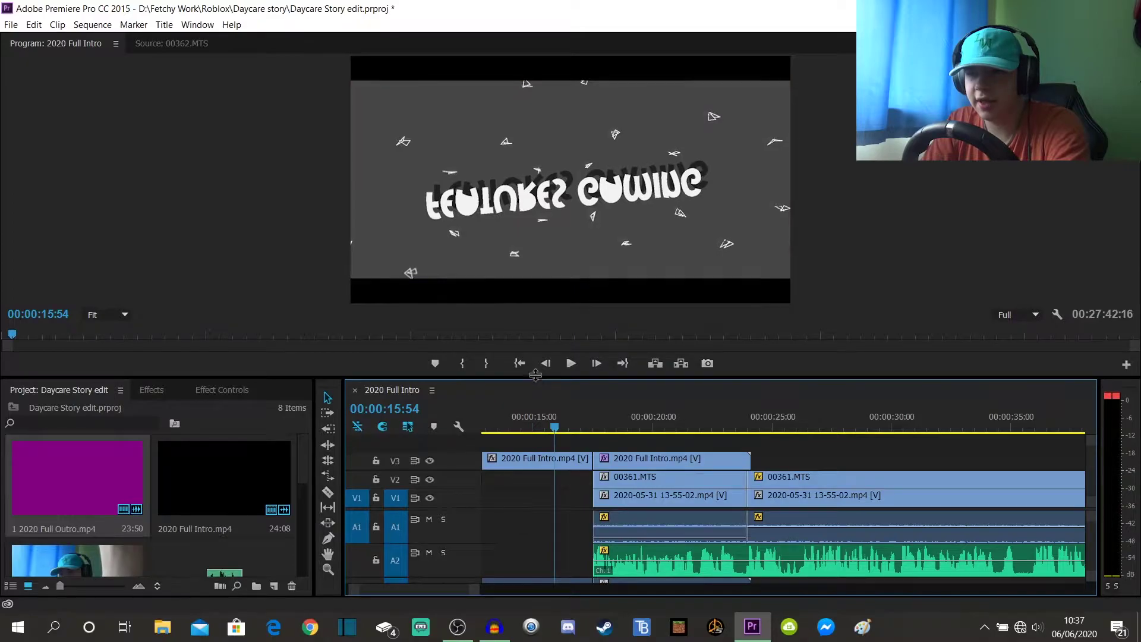
left_click_drag(536, 374, 536, 294)
key("space")
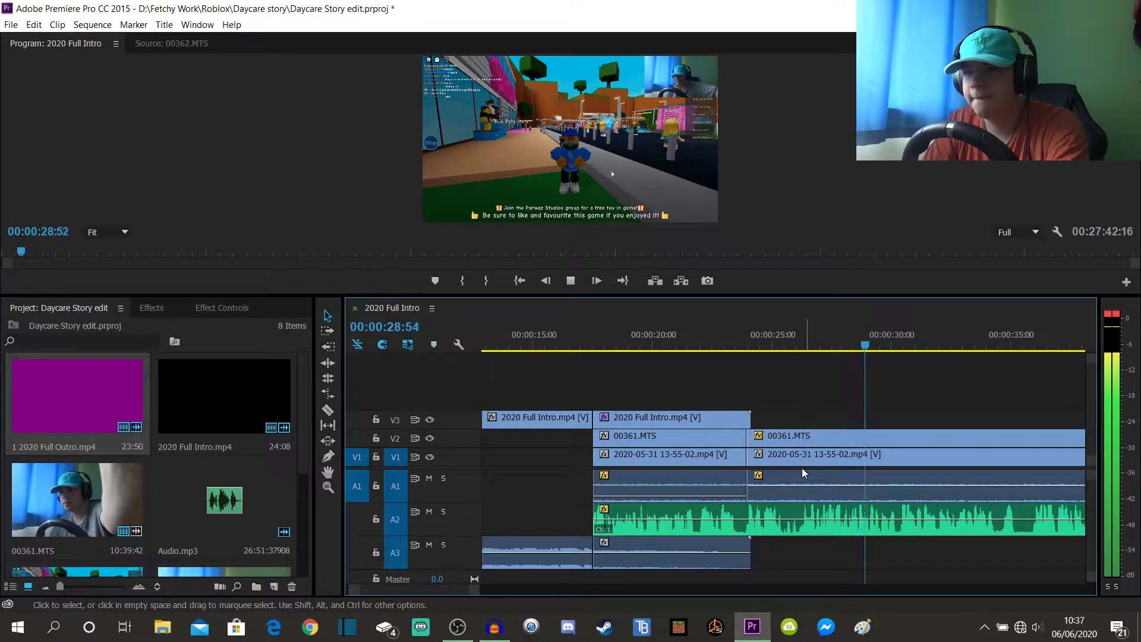
Give the second V1/A1 gameplay clip +3 dB audio gain and replay from 00:00:23:14.
left_click(841, 479)
right_click(841, 479)
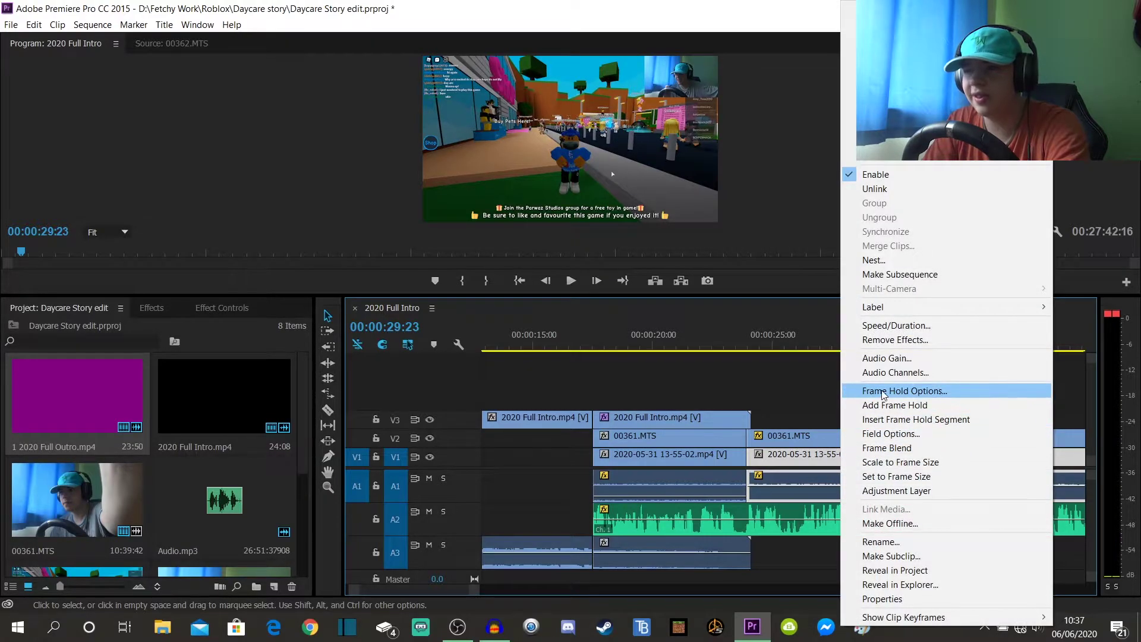
left_click(895, 358)
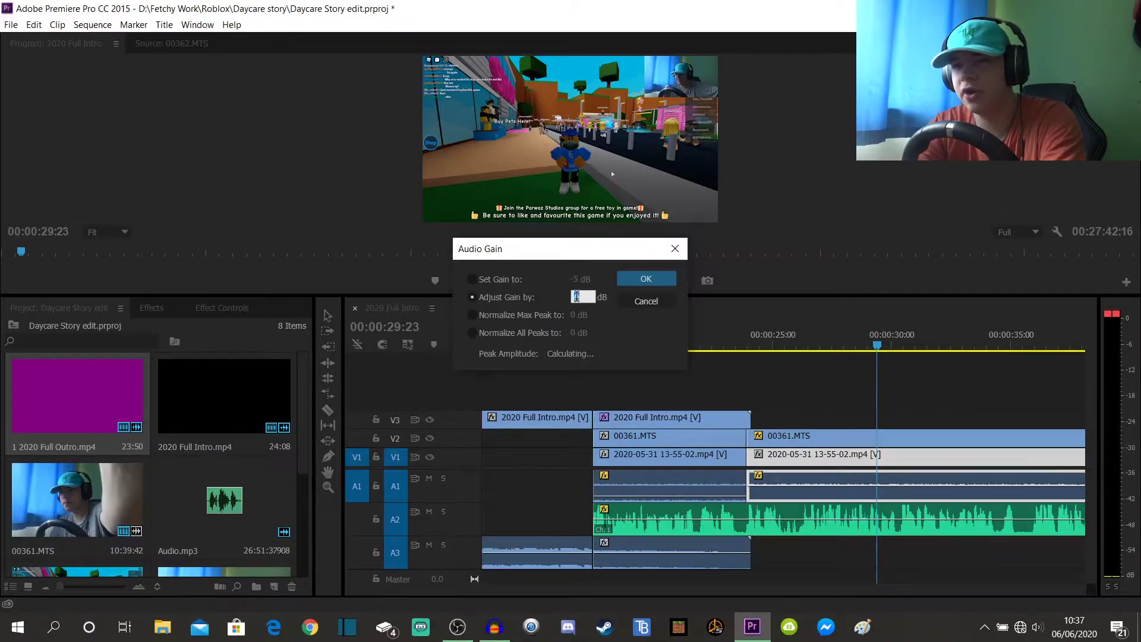
key("Return")
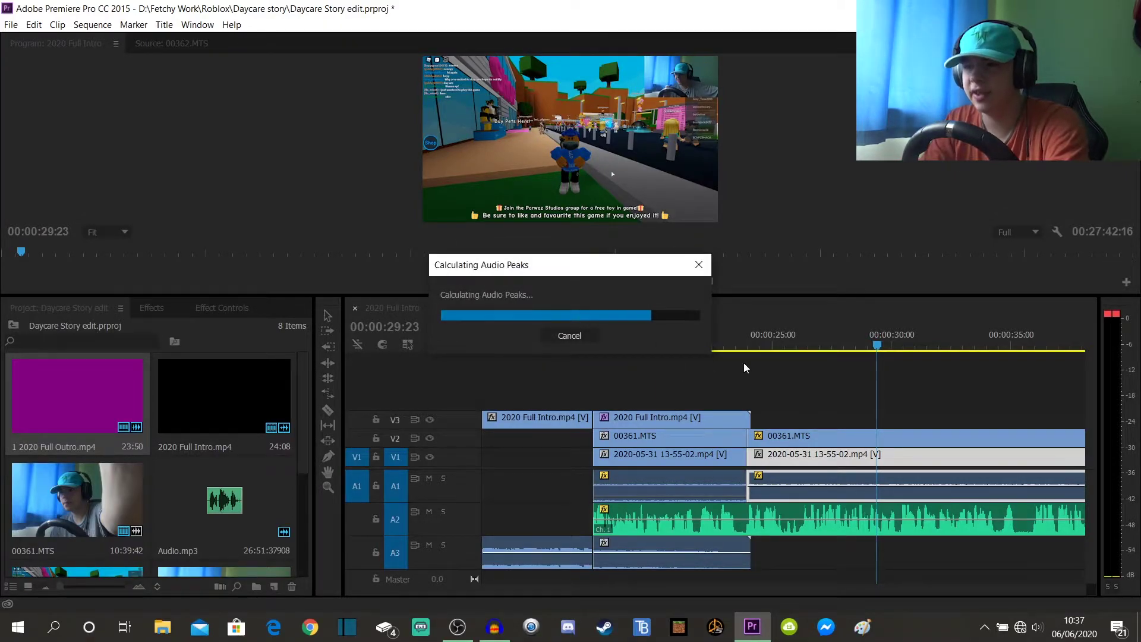
left_click(726, 344)
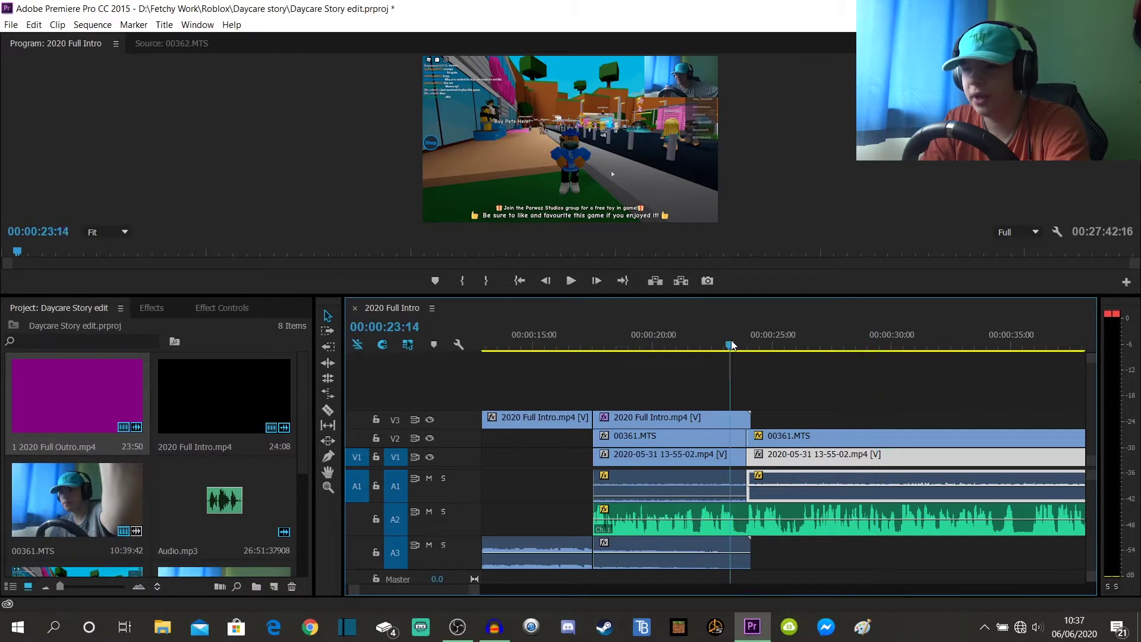
key("space")
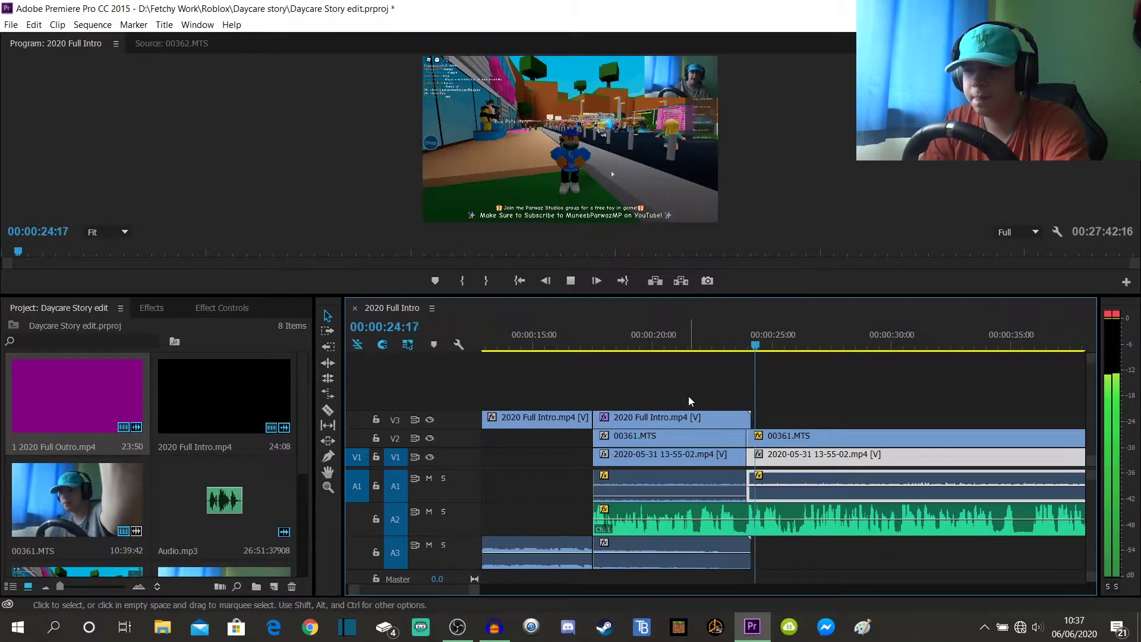
Play from 28:09 with an enlarged program monitor up to the Teleporting screen near 1:20.
left_click(688, 396)
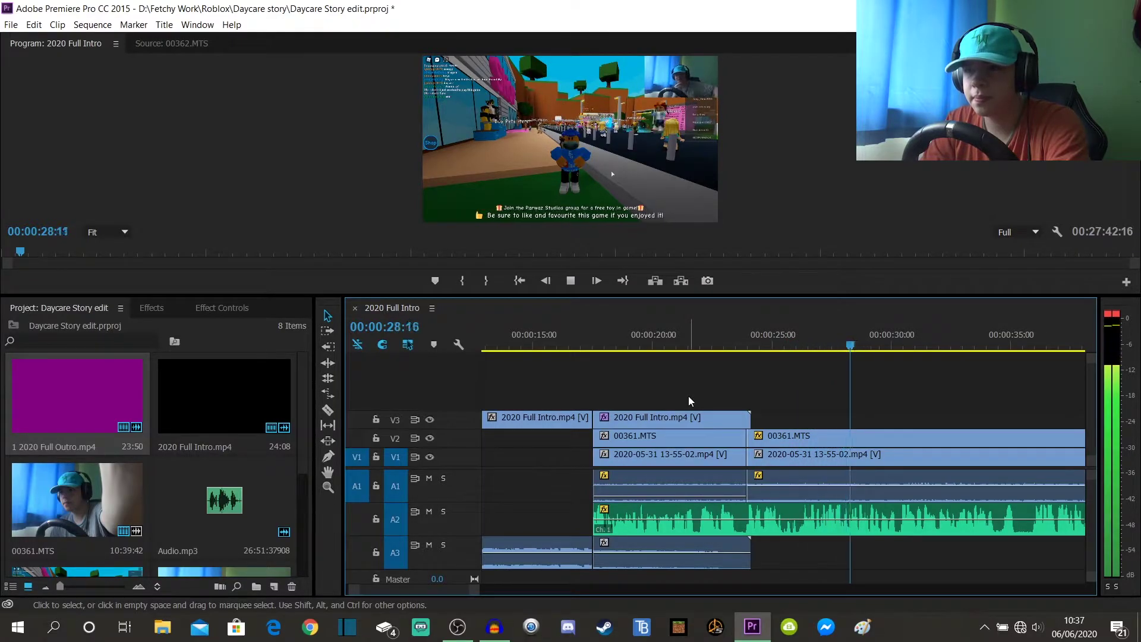
key("space")
mouse_move(475, 589)
left_mouse_down()
mouse_move(501, 595)
mouse_move(453, 593)
mouse_move(488, 591)
mouse_move(464, 592)
left_mouse_up()
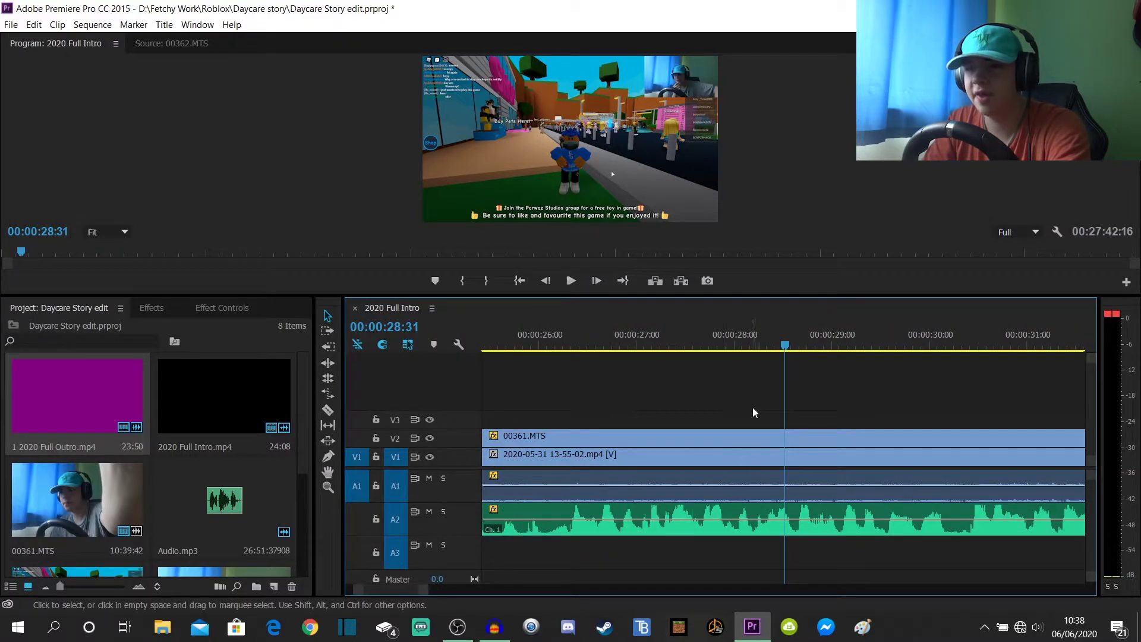
left_click(749, 343)
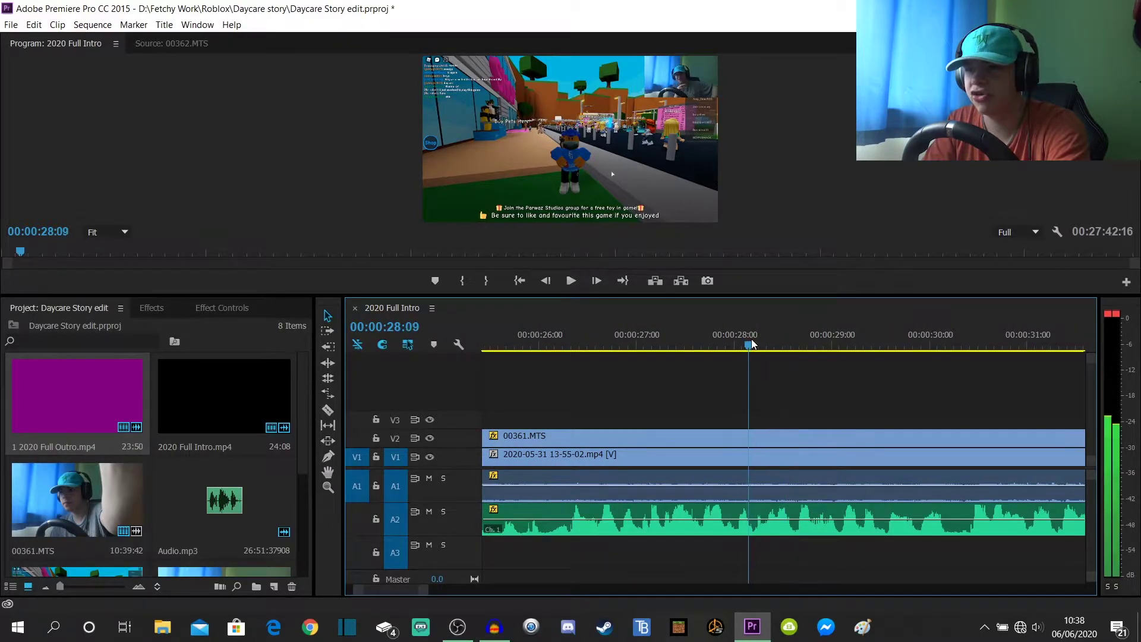
key("space")
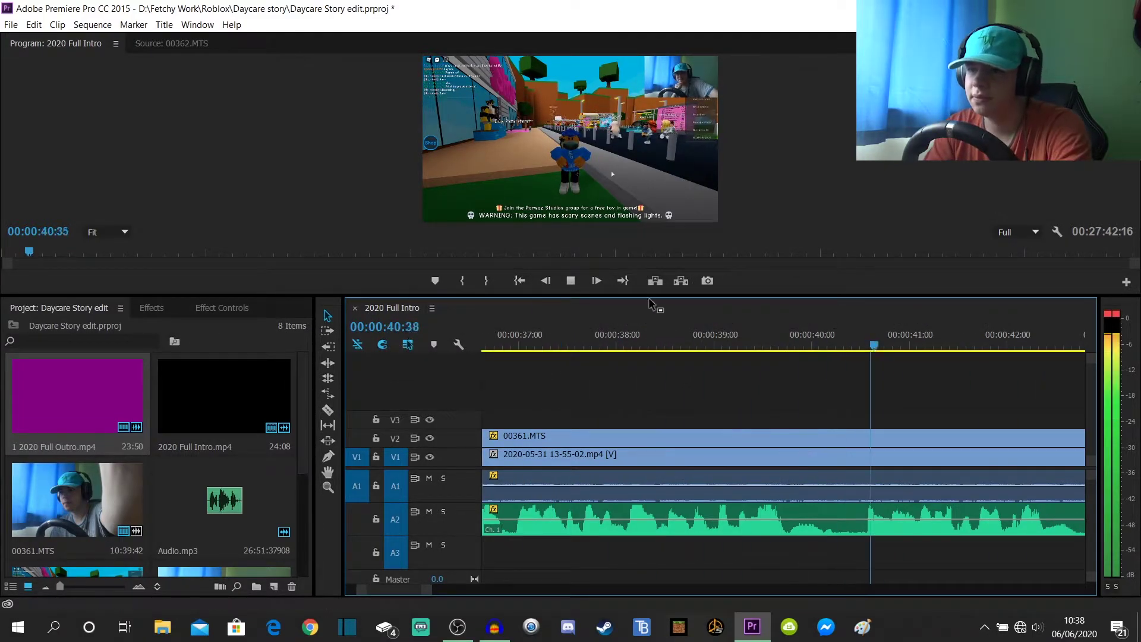
left_click_drag(647, 295, 647, 361)
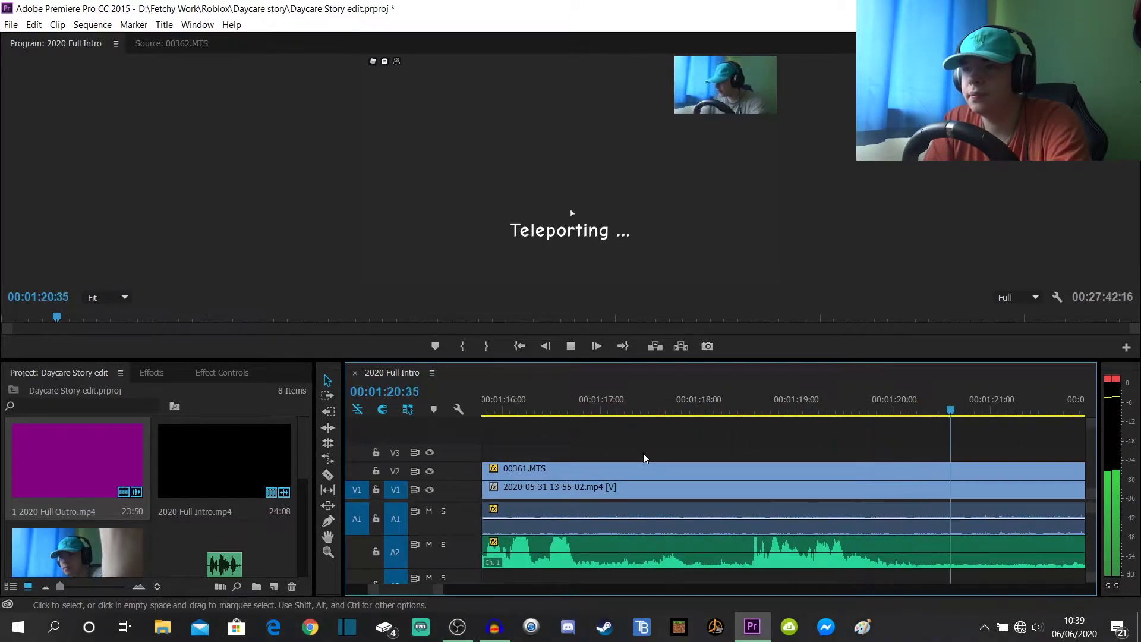
Razor the gameplay clips at 1:19:55 where the Teleporting screen starts.
key("space")
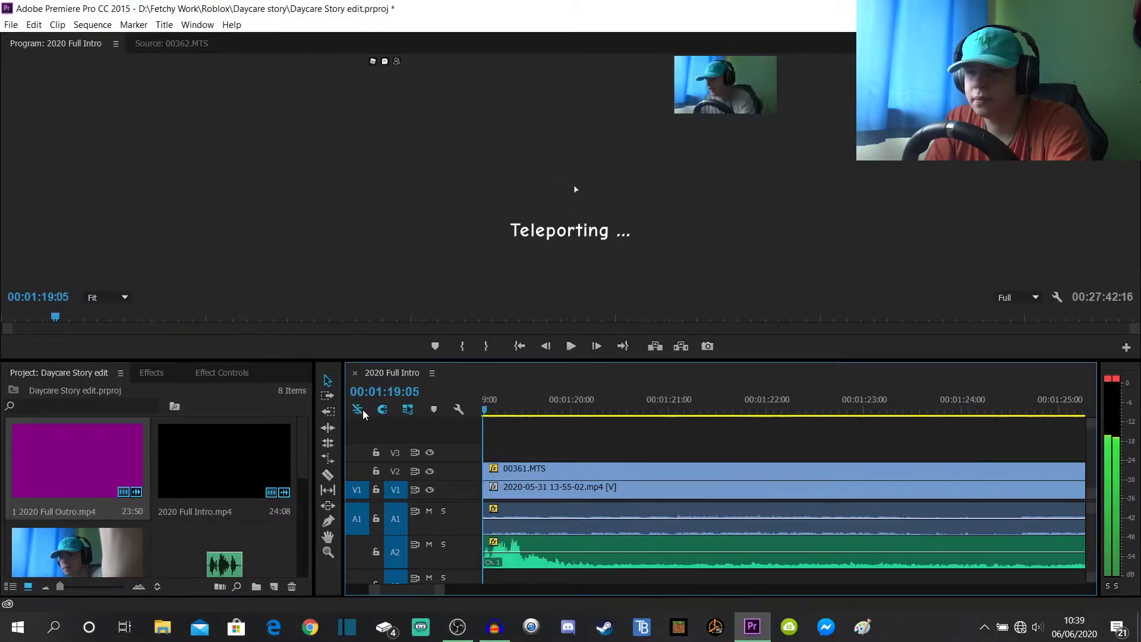
key("space")
key("c")
key("space")
left_click(610, 520)
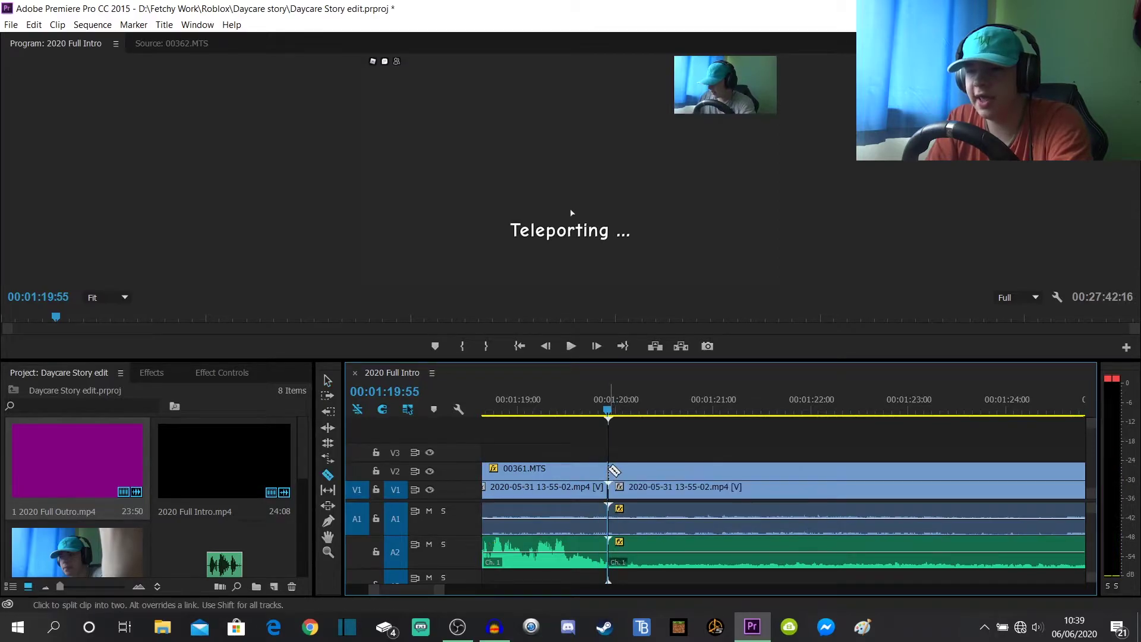
key("v")
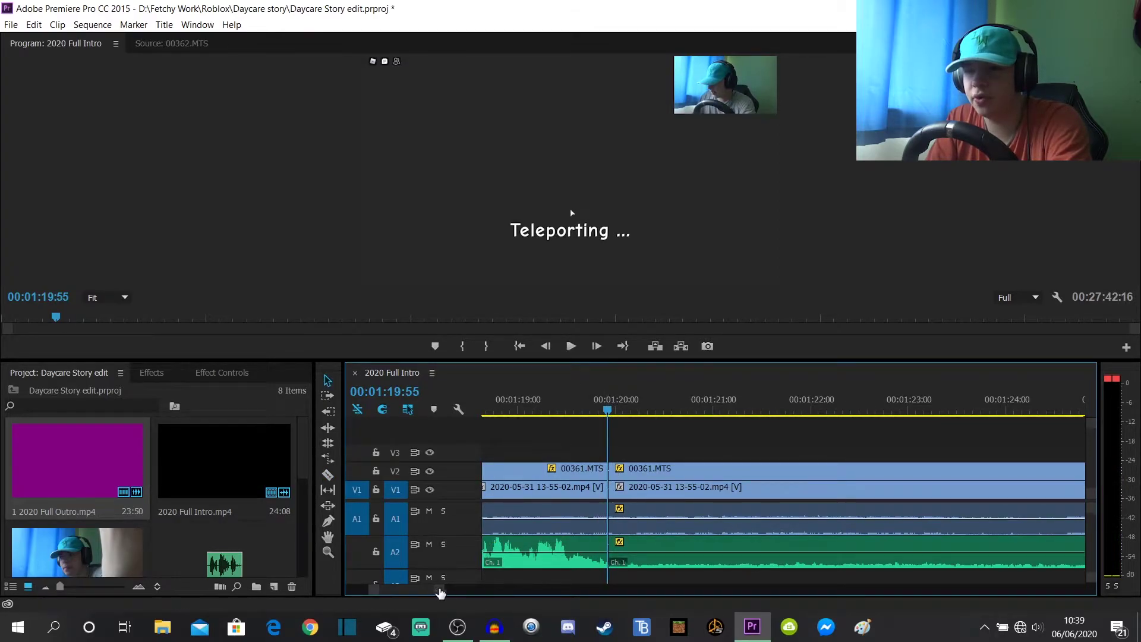
left_click_drag(440, 593, 451, 593)
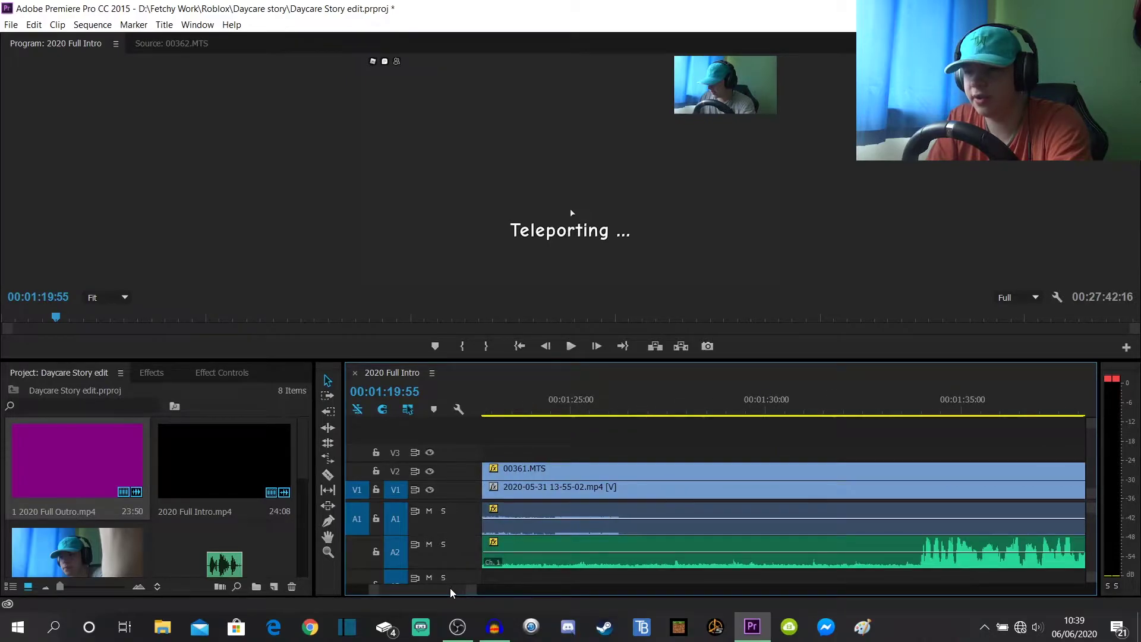
Razor the gameplay and 00361.MTS facecam clips at 1:33:55 where gameplay resumes.
left_click(920, 409)
key("c")
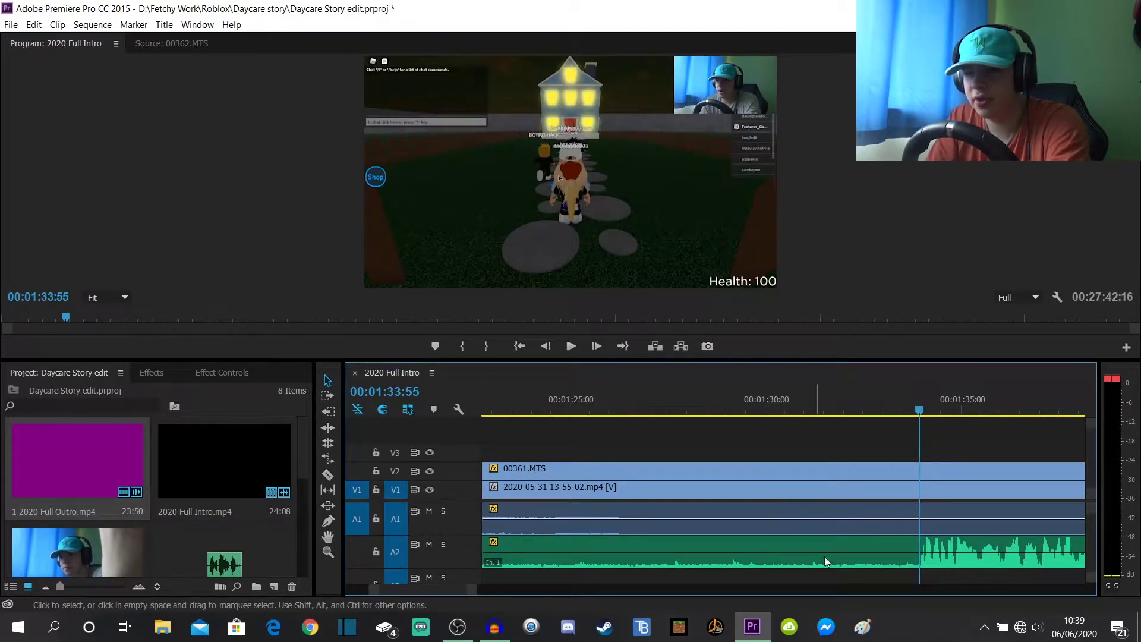
left_click(926, 528)
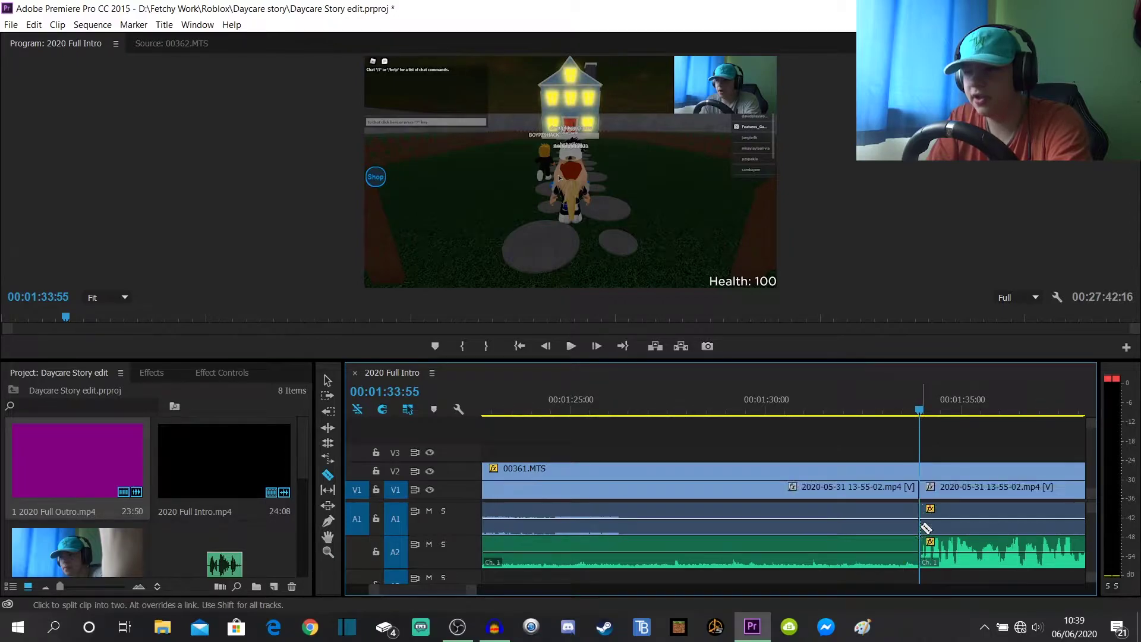
left_click(926, 473)
key("v")
left_click_drag(474, 589, 471, 588)
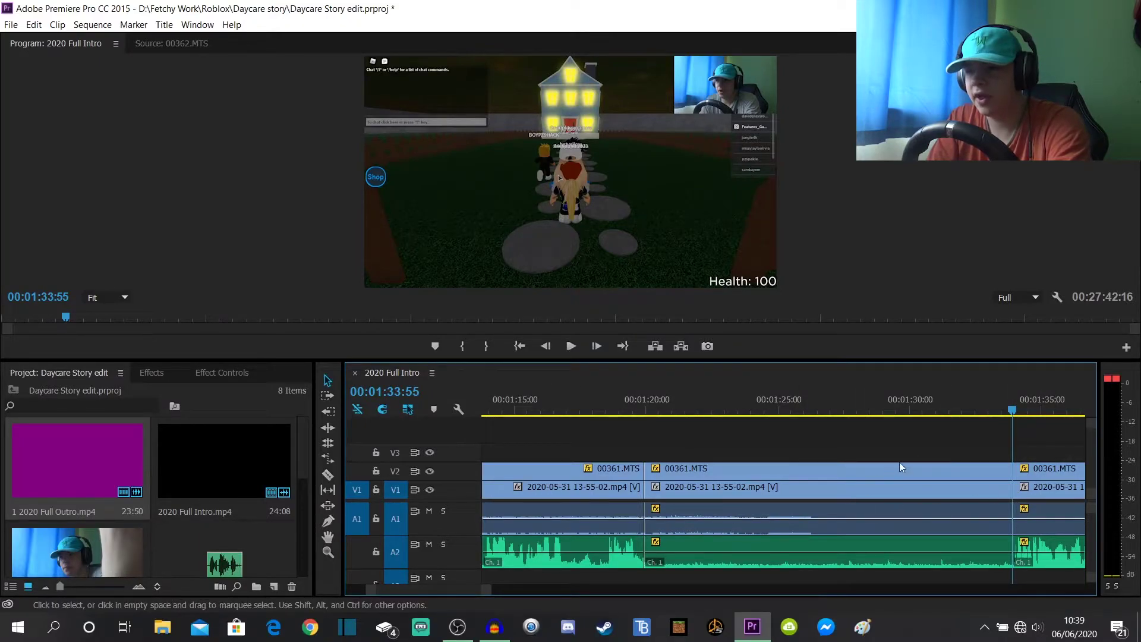
Delete the Teleporting section between the cuts and ripple delete the leftover gap.
left_click_drag(940, 447, 796, 566)
key("Delete")
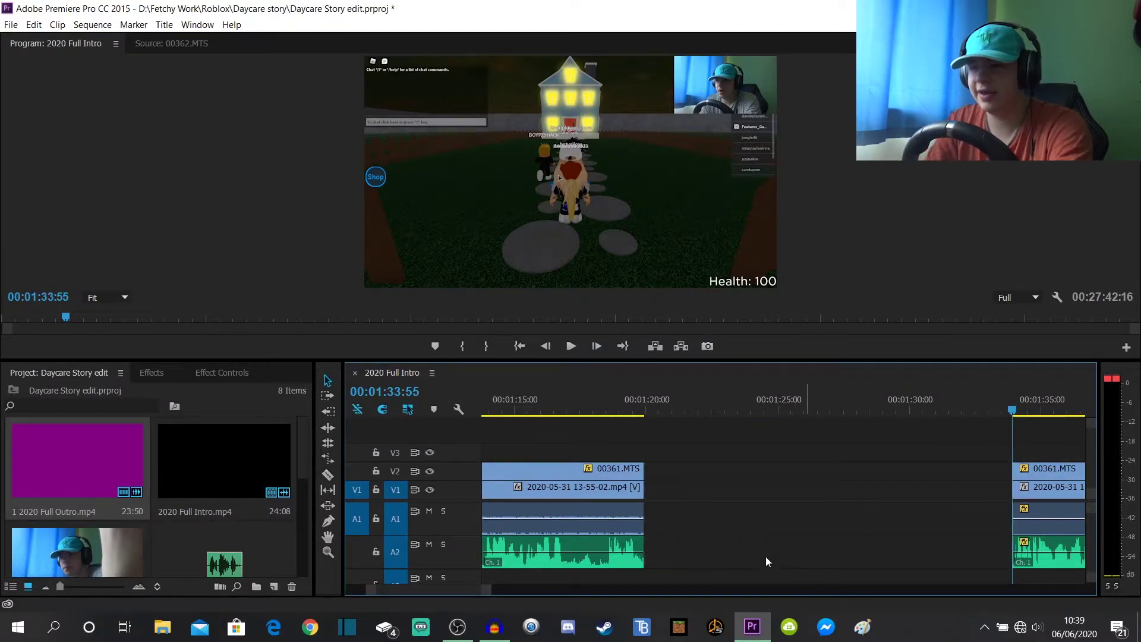
right_click(684, 475)
left_click(693, 484)
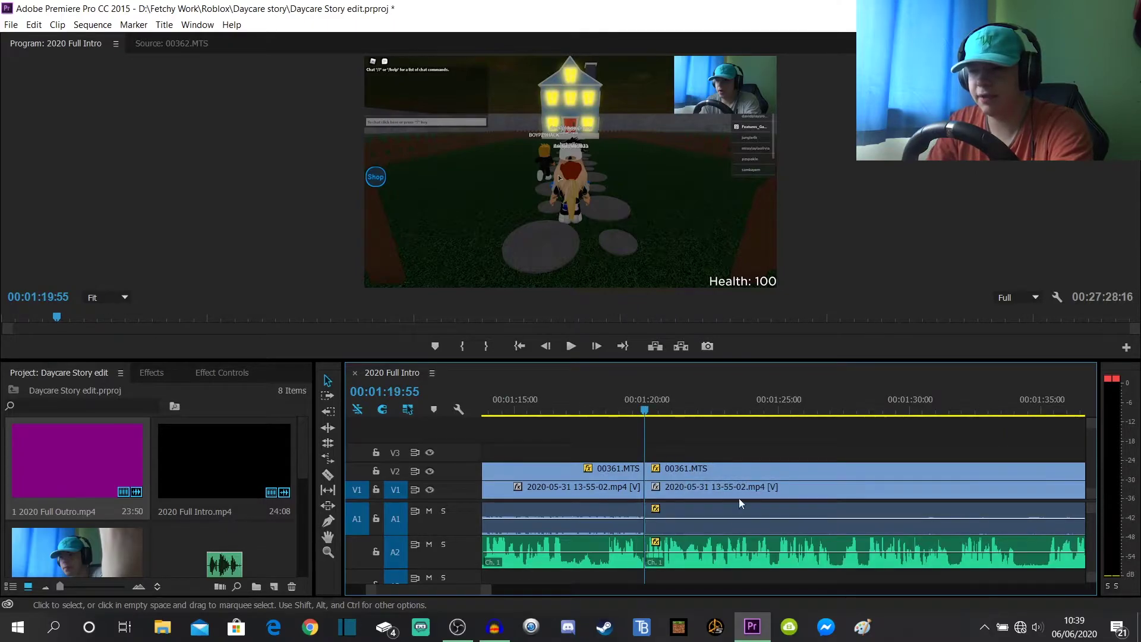
key("equal")
key("equal")
key("equal")
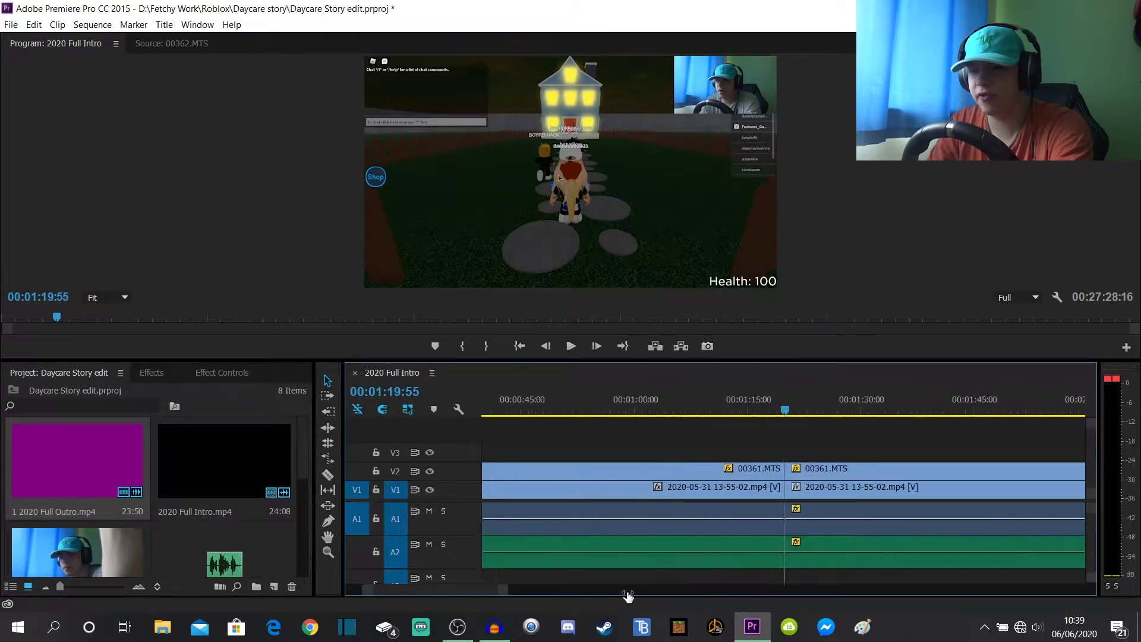
key("minus")
key("minus")
key("minus")
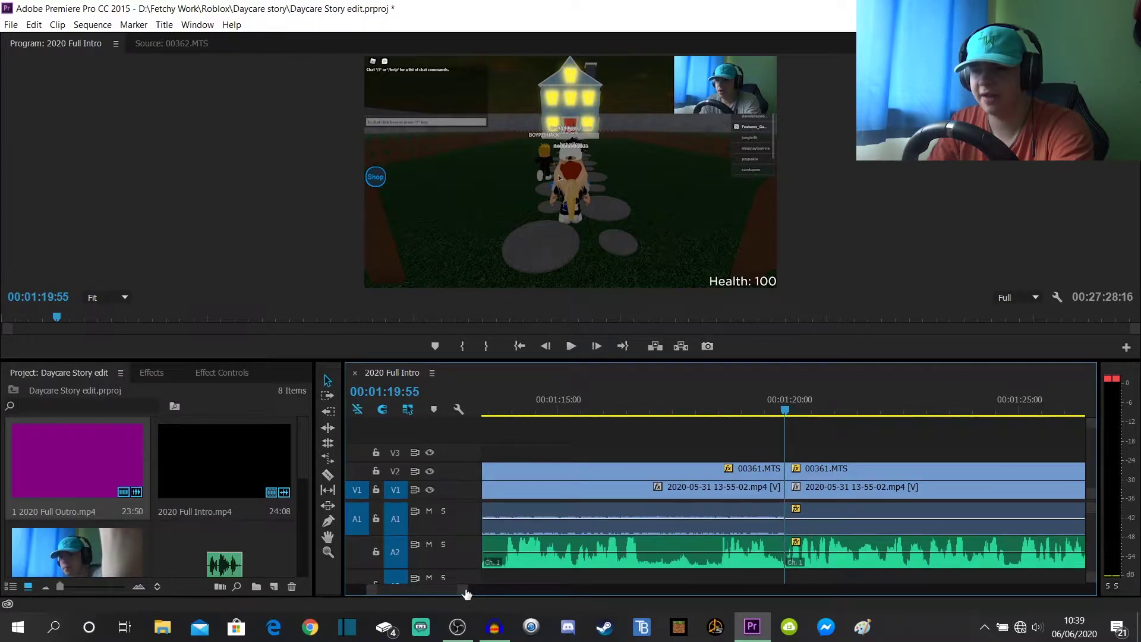
key("equal")
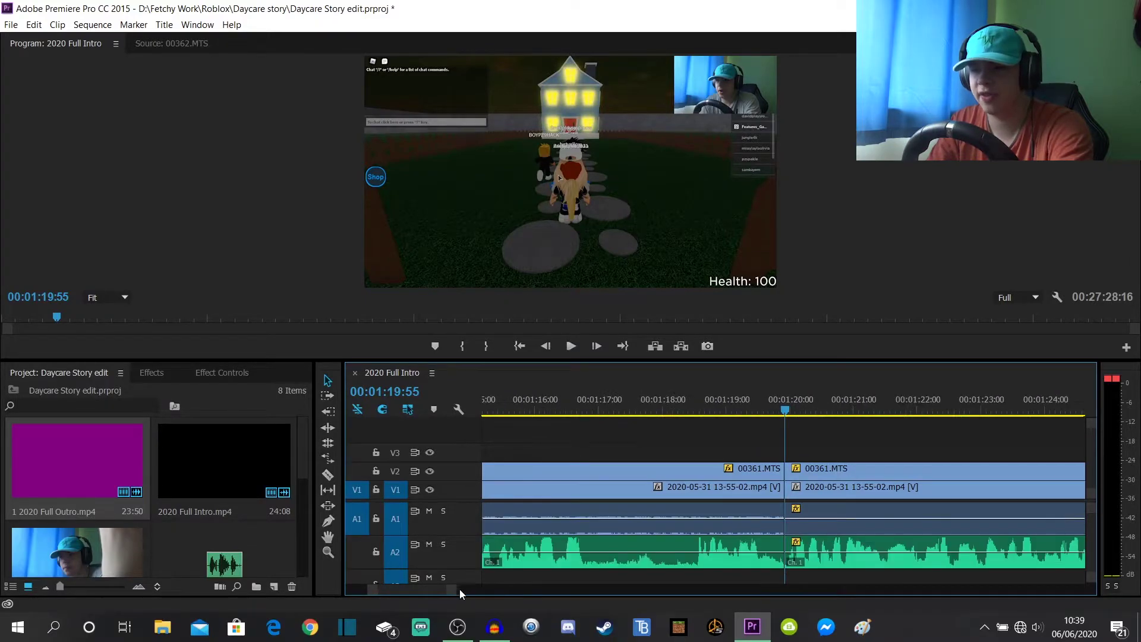
left_click(699, 400)
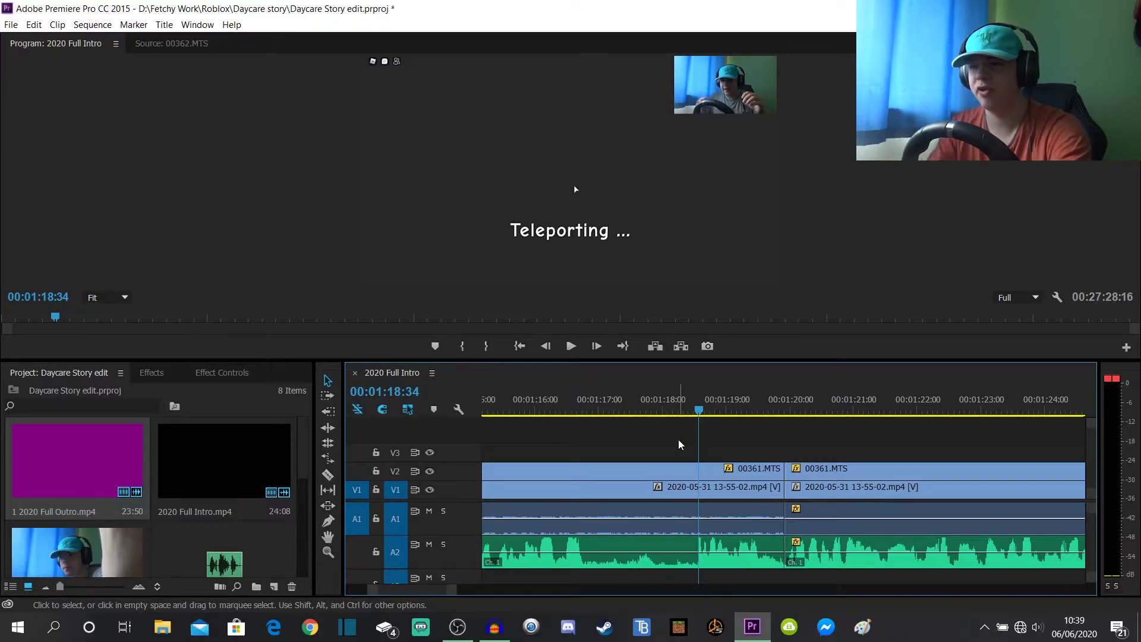
key("space")
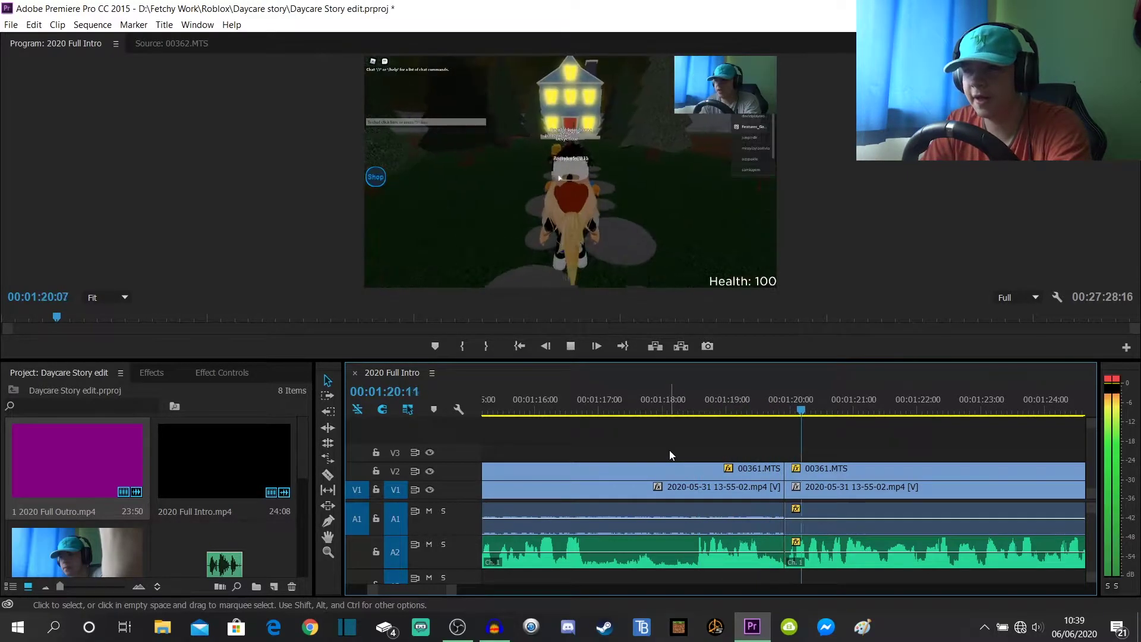
key("space")
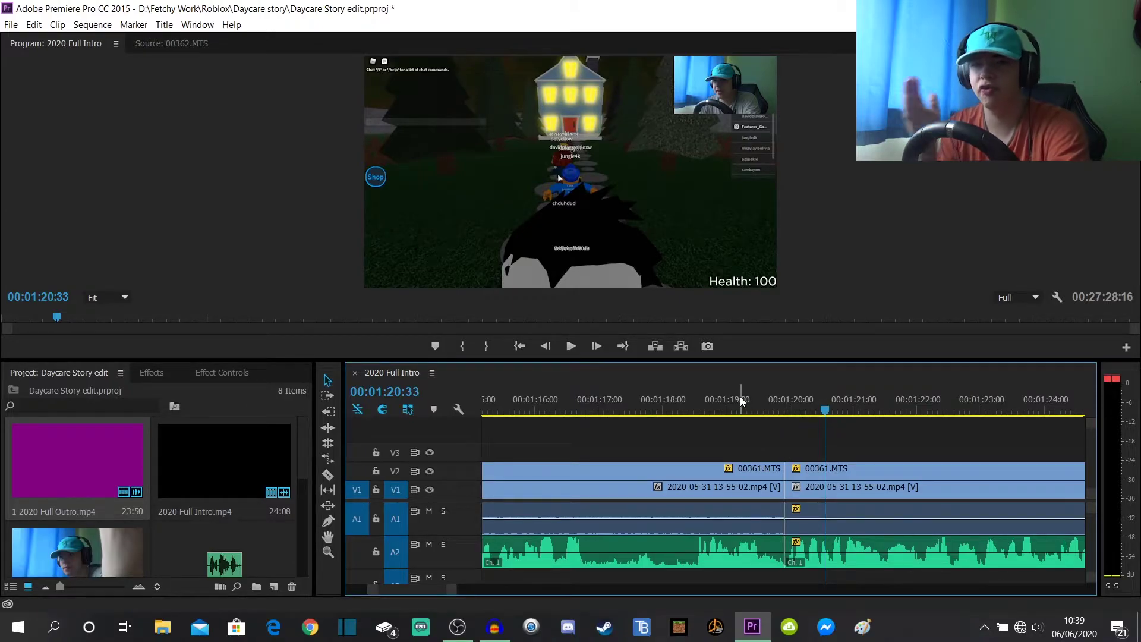
left_click_drag(740, 401, 794, 403)
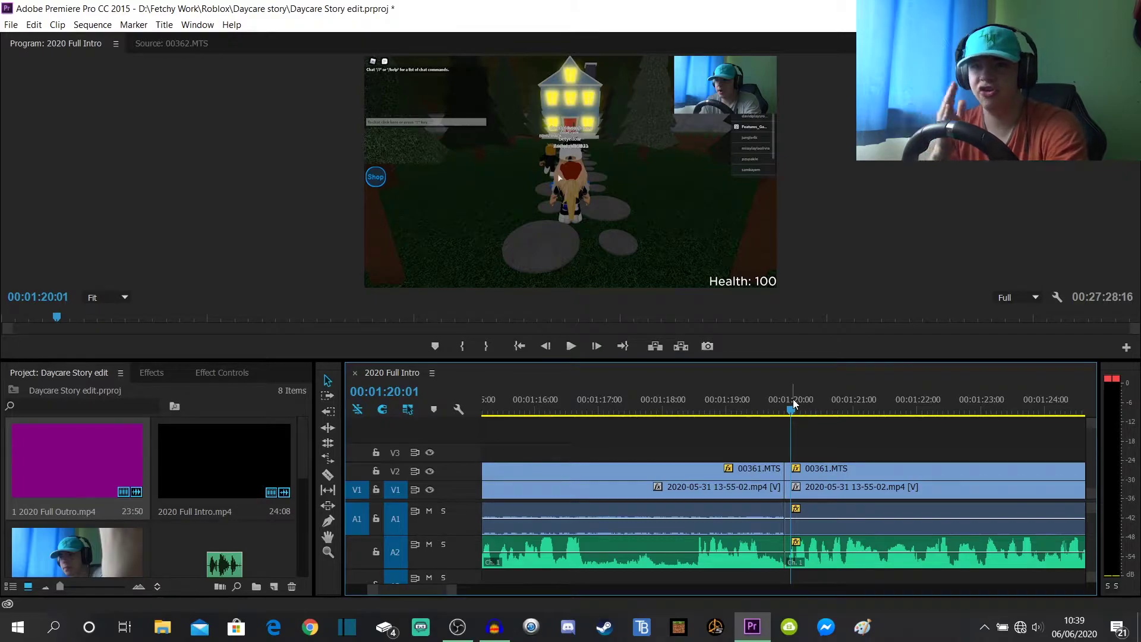
left_click_drag(794, 403, 724, 411)
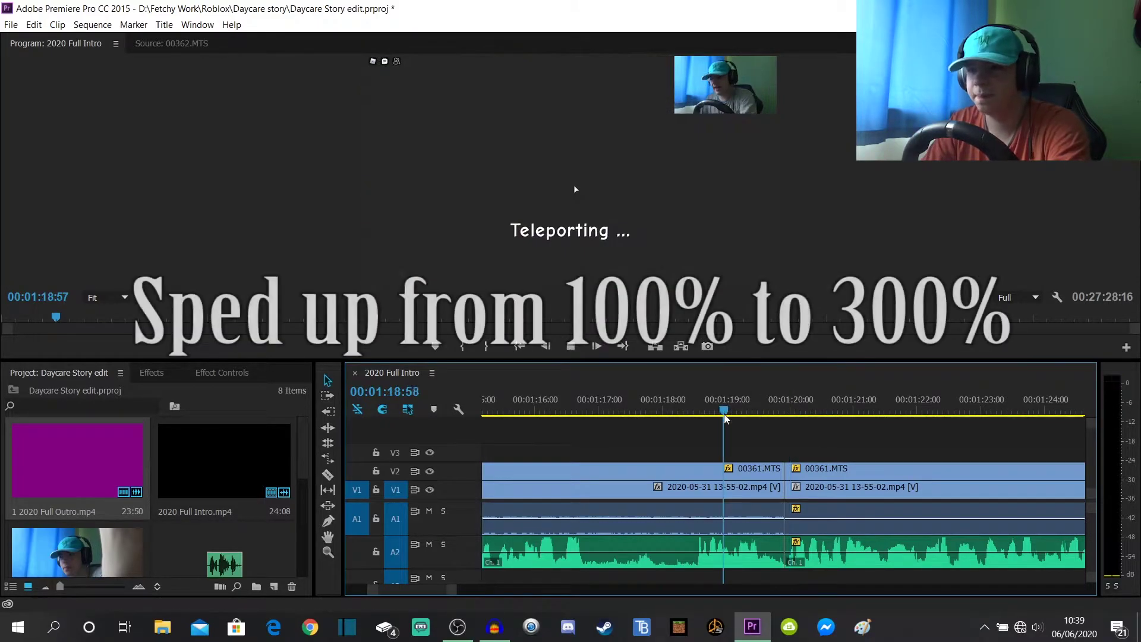
key("space")
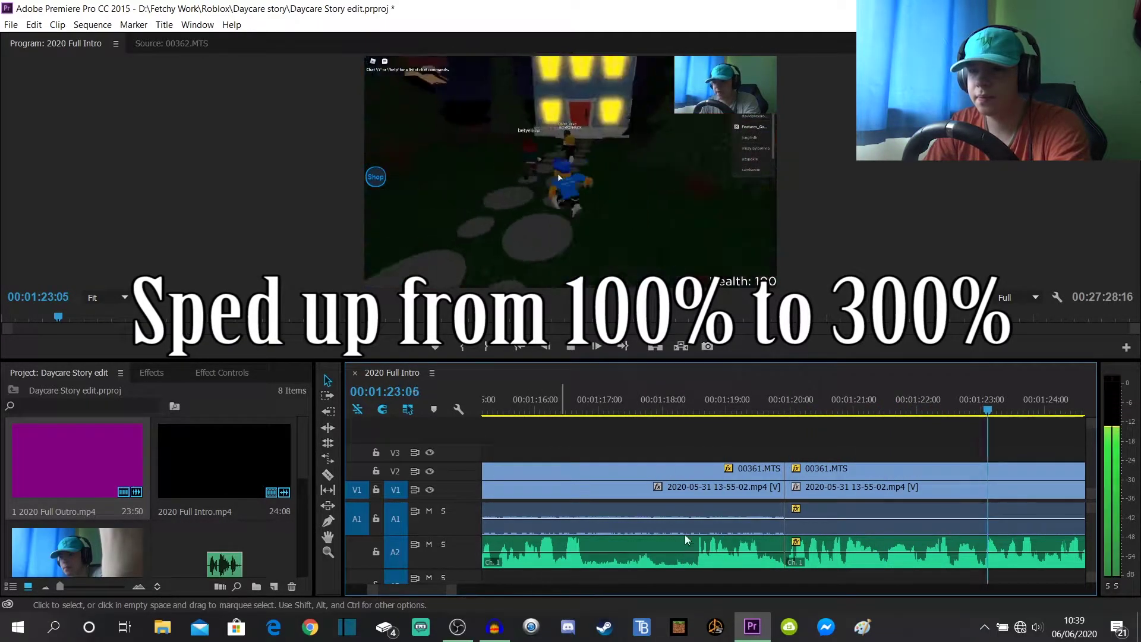
left_click_drag(450, 590, 446, 589)
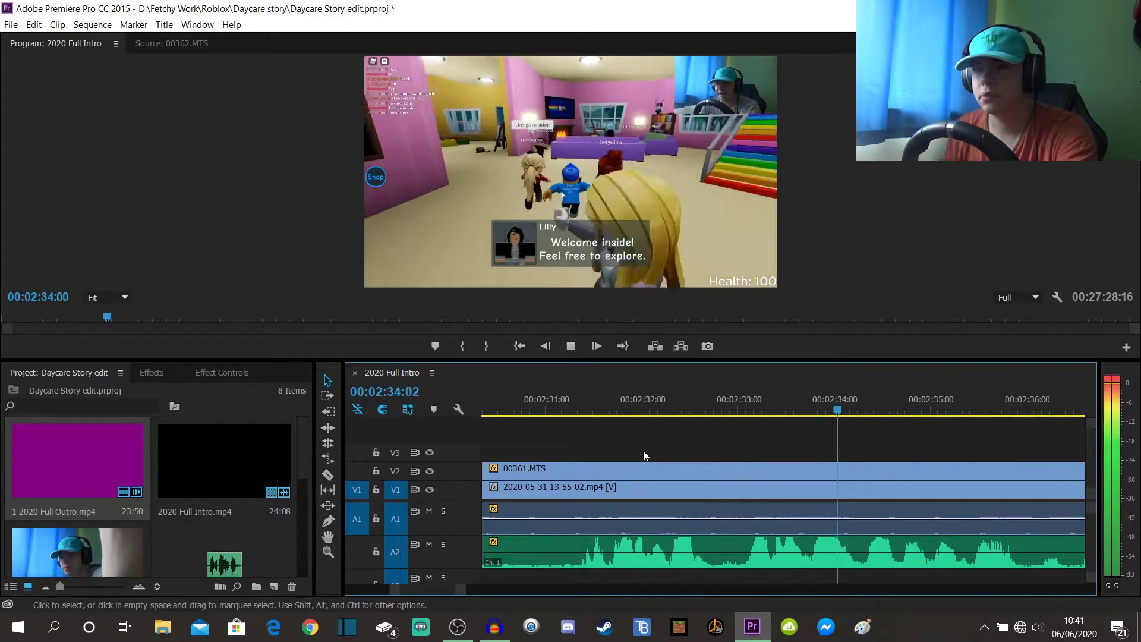
Locate 00:02:31:20 on the V2 facecam by stopping at 00:02:34:20 and scrubbing back.
key("space")
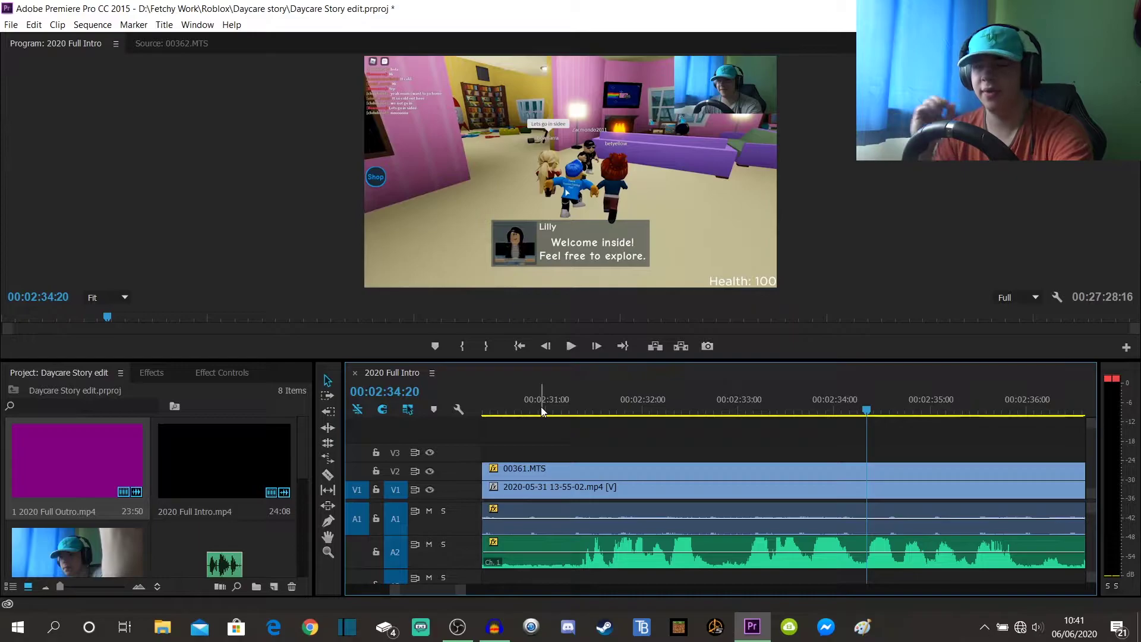
left_click(512, 399)
key("space")
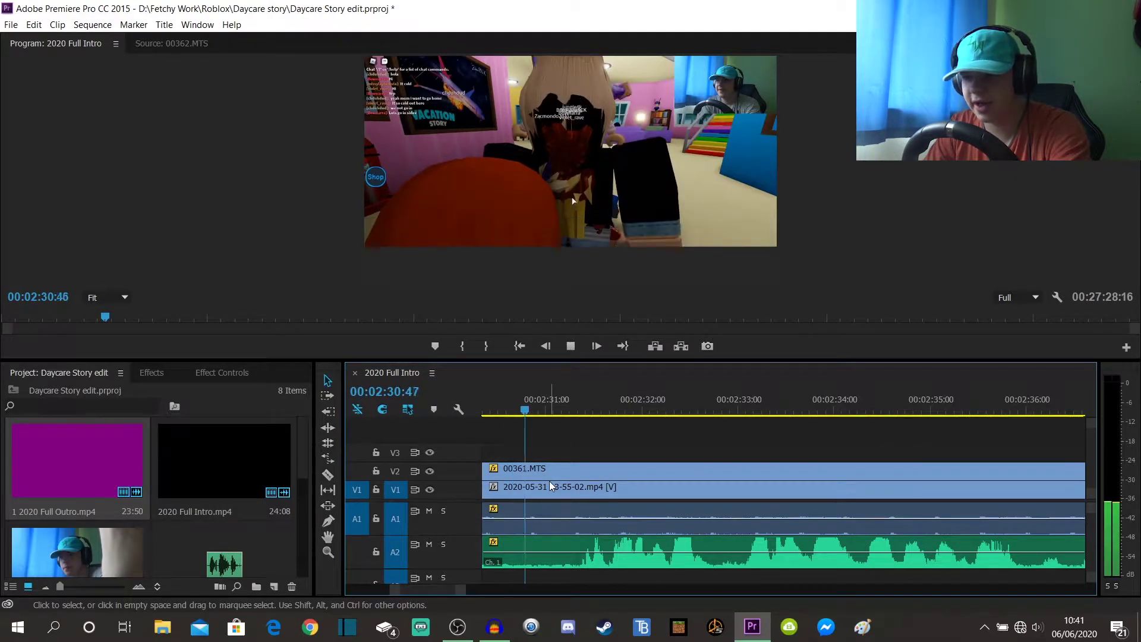
left_click_drag(542, 400, 578, 401)
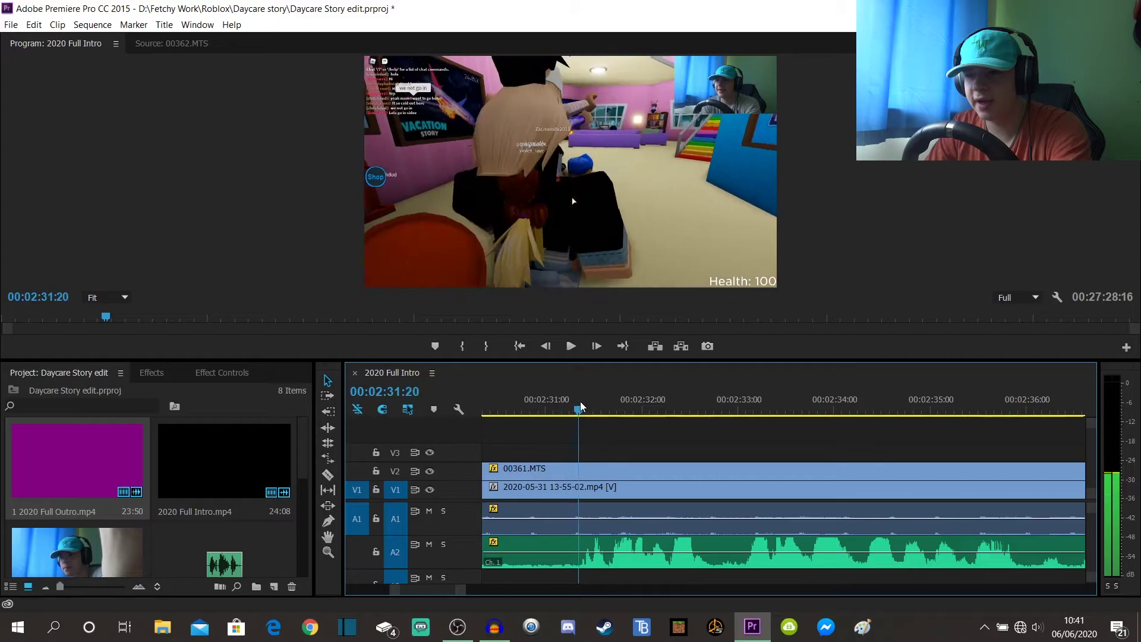
Razor the V2 facecam at 00:02:31:20 and again at about 00:02:33:05.
key("c")
key("v")
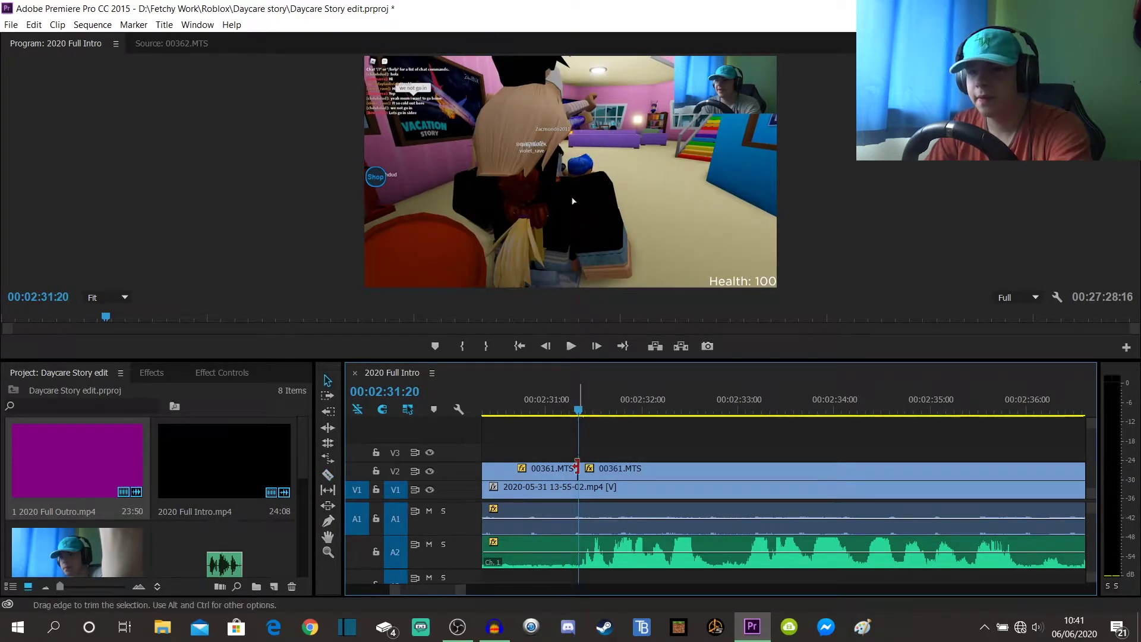
key("space")
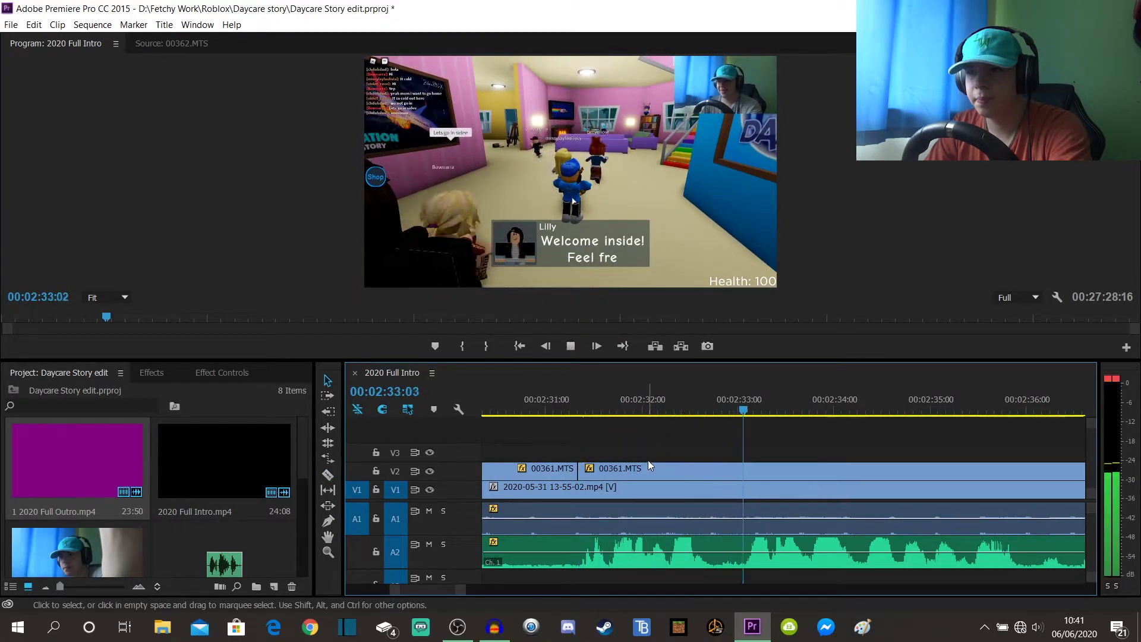
left_click_drag(746, 394, 743, 394)
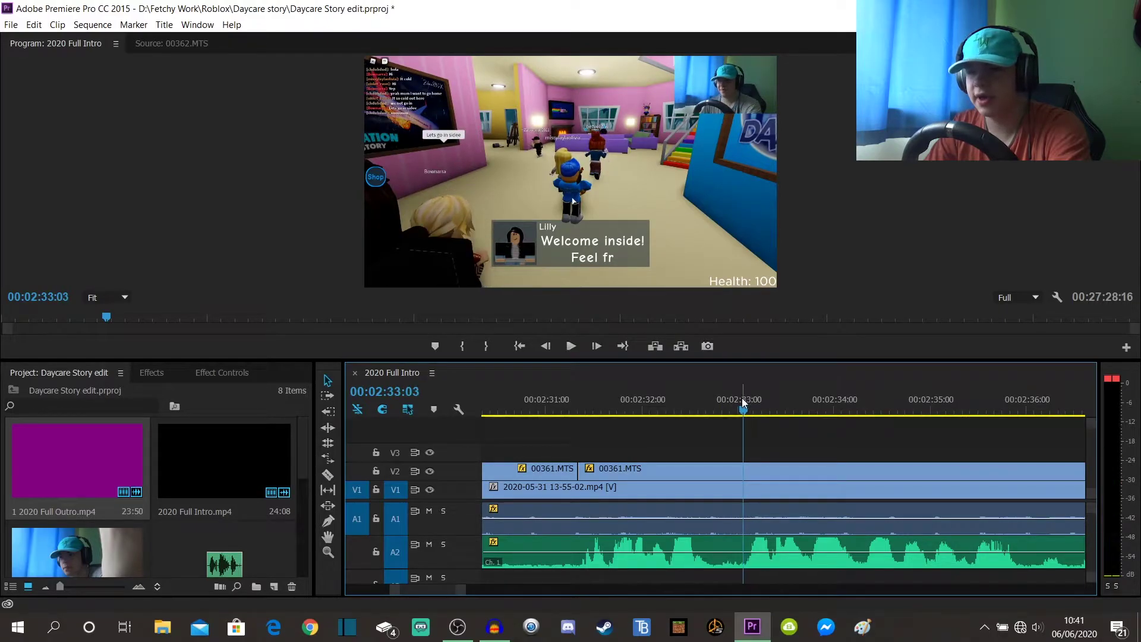
key("c")
key("v")
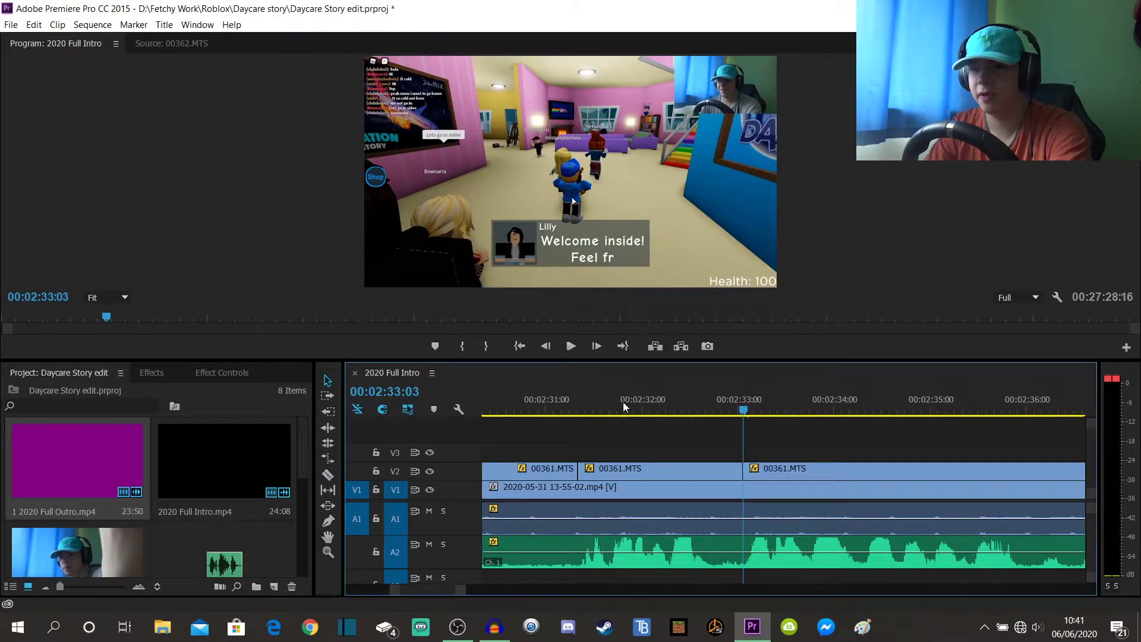
Reset the middle facecam piece's Motion effect so it fills the frame at 100%.
left_click(666, 395)
left_click(633, 473)
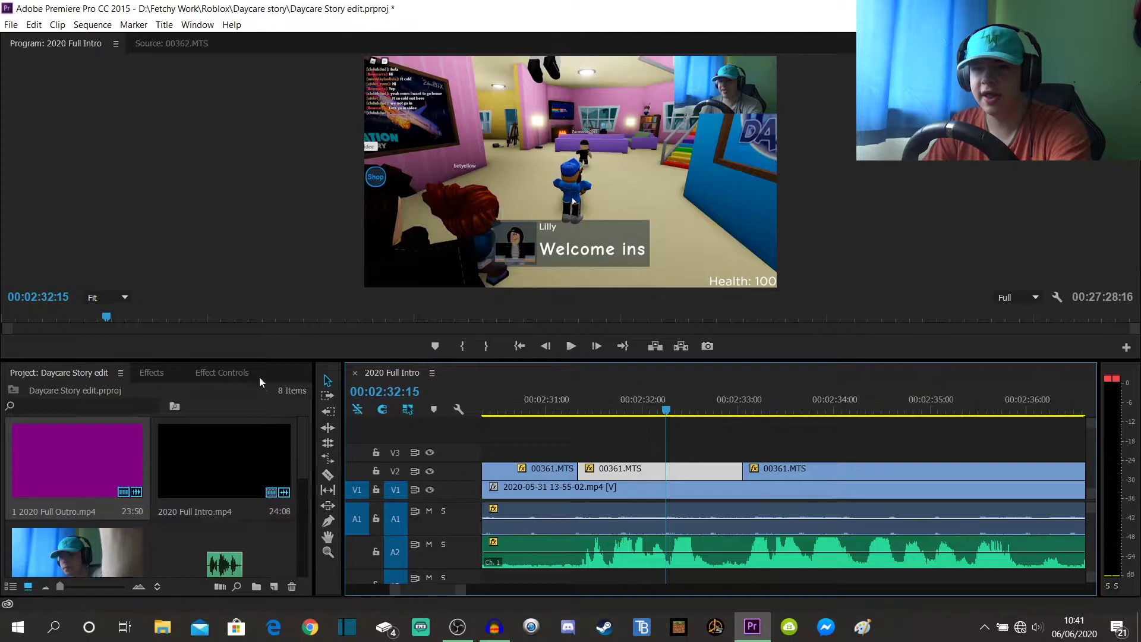
left_click(229, 377)
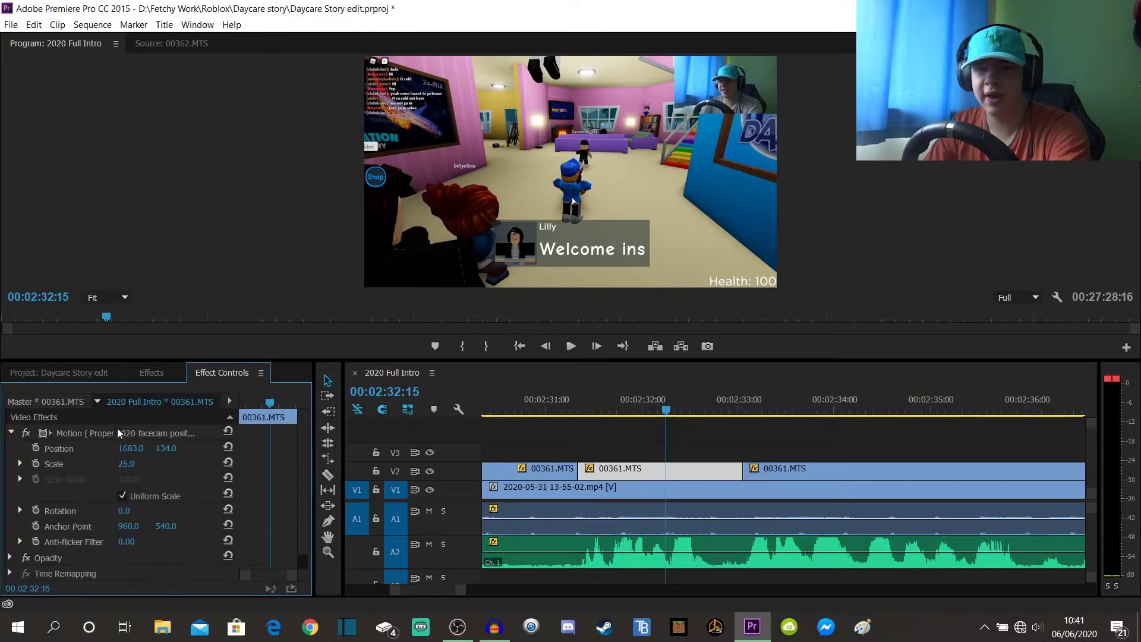
left_click(228, 431)
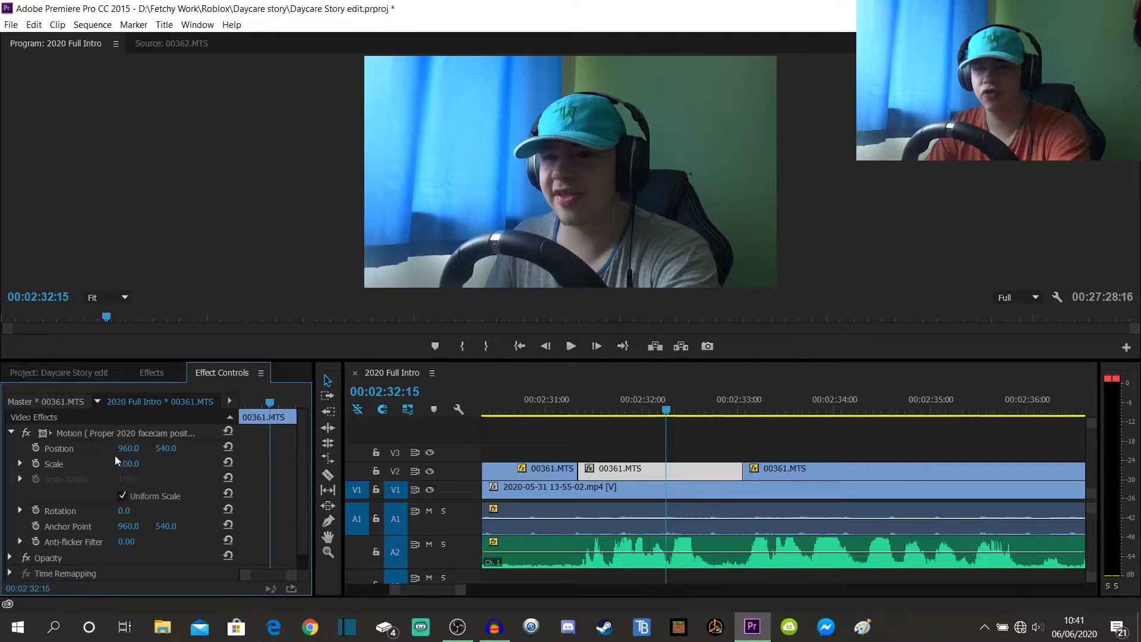
left_click(615, 447)
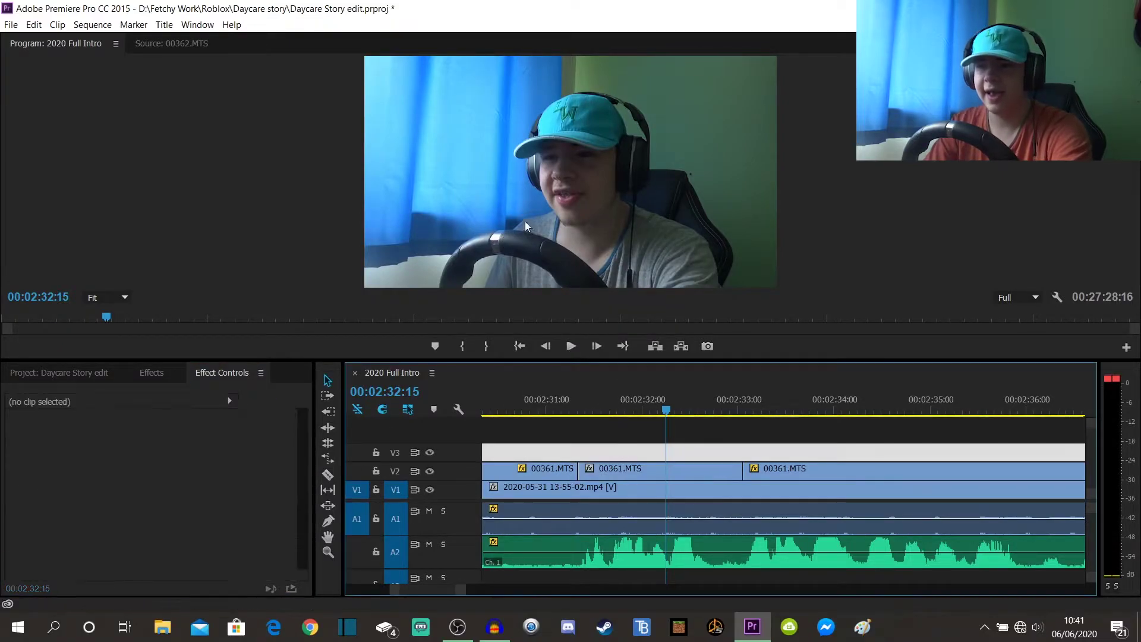
Replay the full-screen facecam section from just before 00:02:31.
left_click(530, 410)
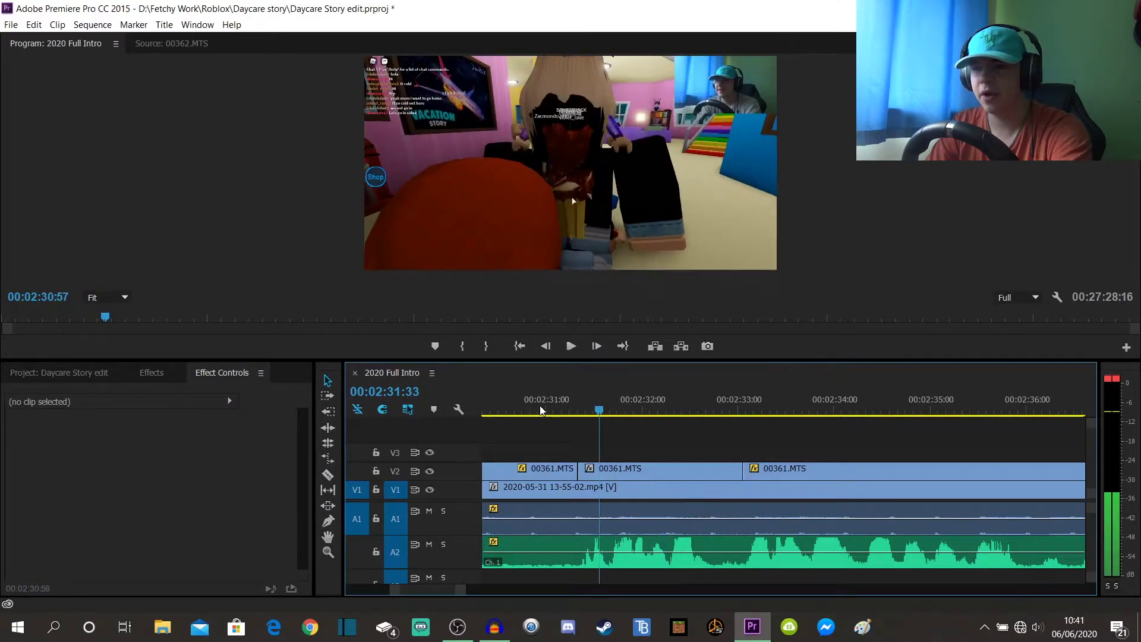
left_click(518, 410)
left_click(59, 373)
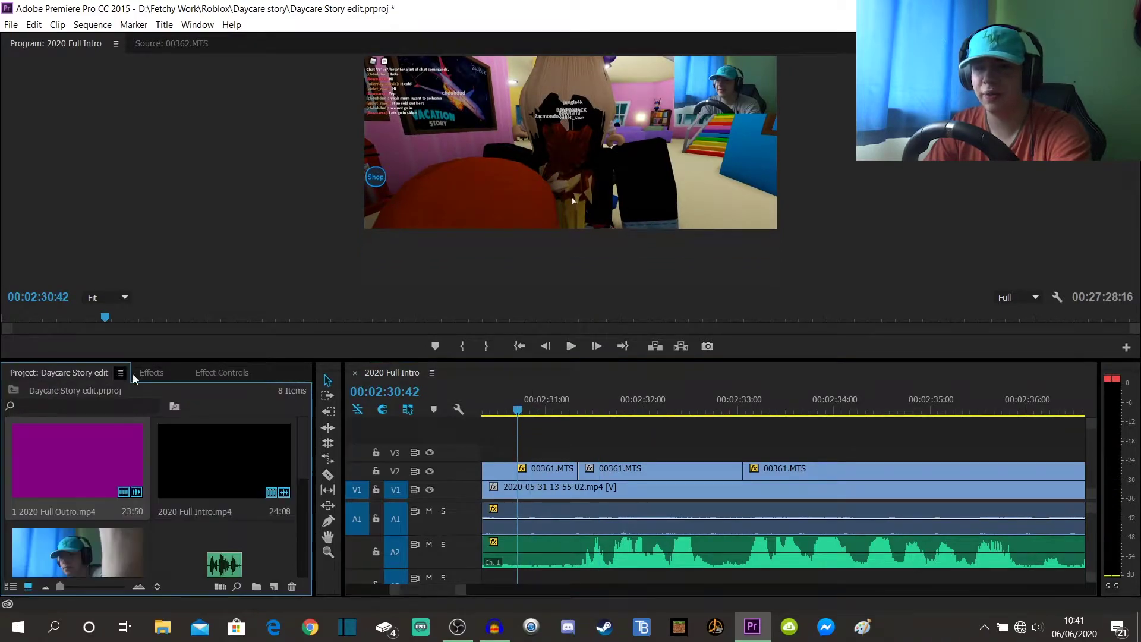
left_click(541, 402)
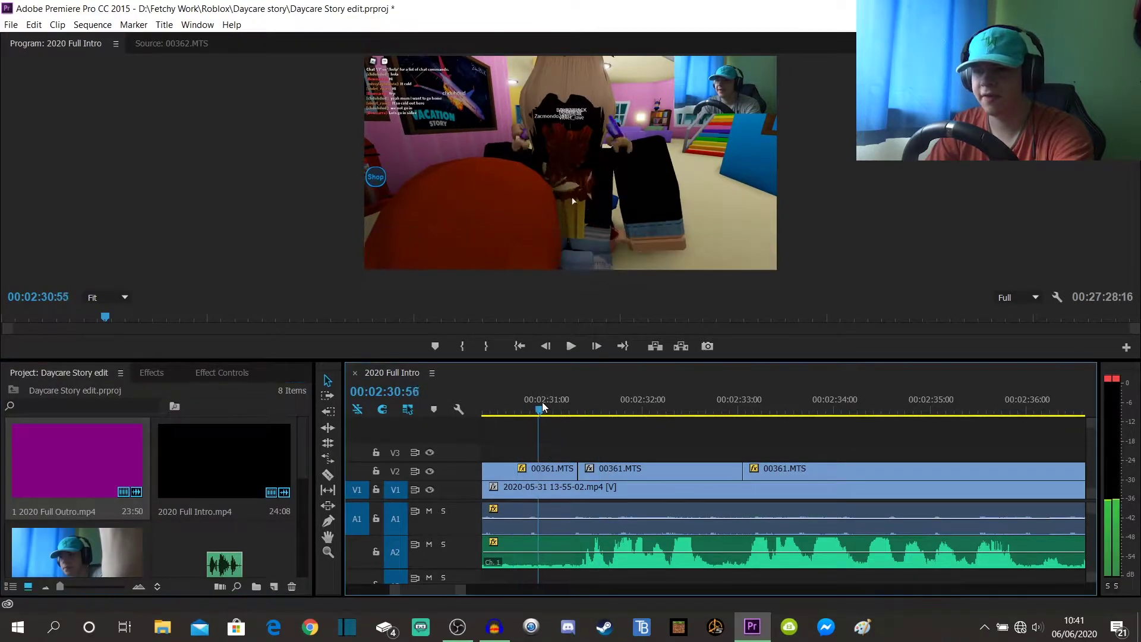
key("space")
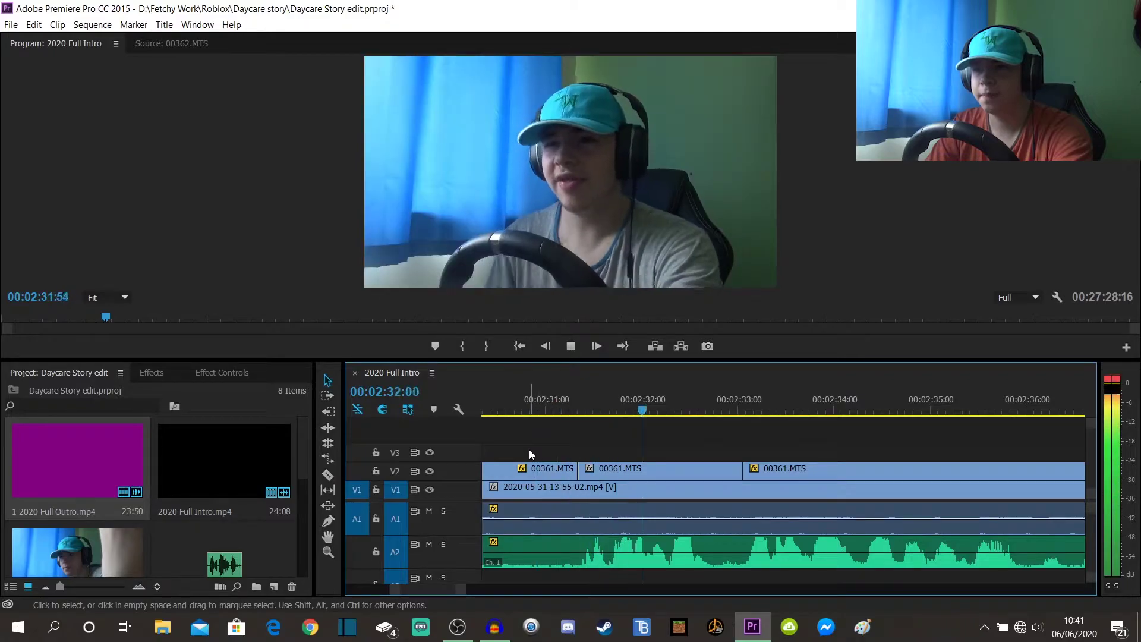
key("space")
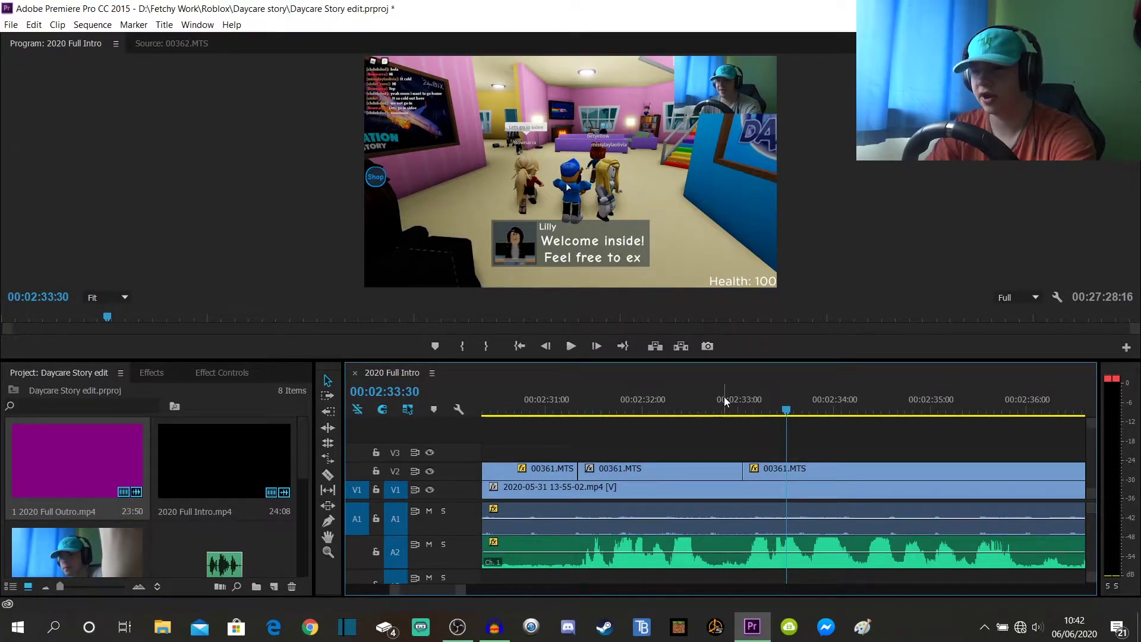
left_click_drag(733, 395, 749, 398)
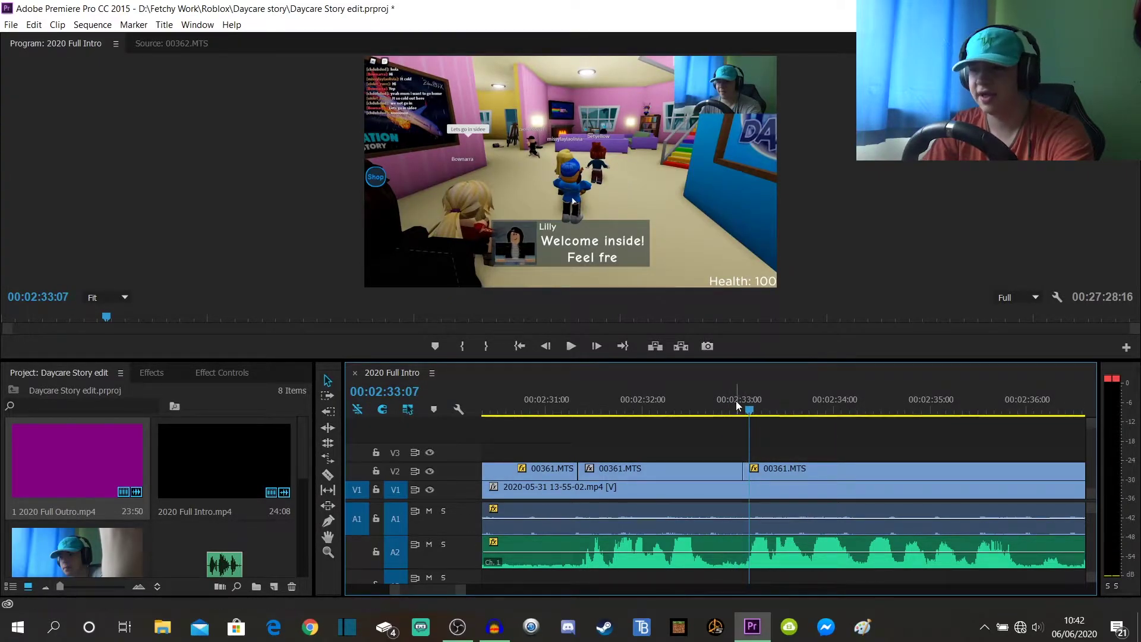
left_click_drag(708, 404, 747, 403)
key("space")
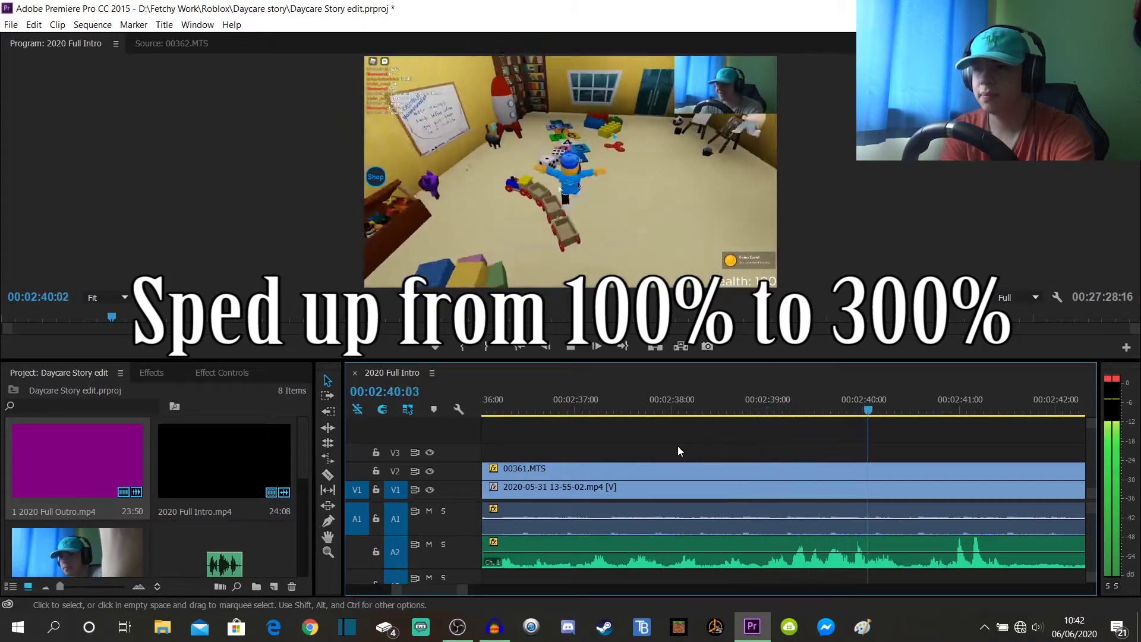
Replay the timeline from 00:02:35:00 to find where the facecam stretch begins.
key("space")
left_click_drag(440, 587, 427, 587)
left_click(751, 401)
key("space")
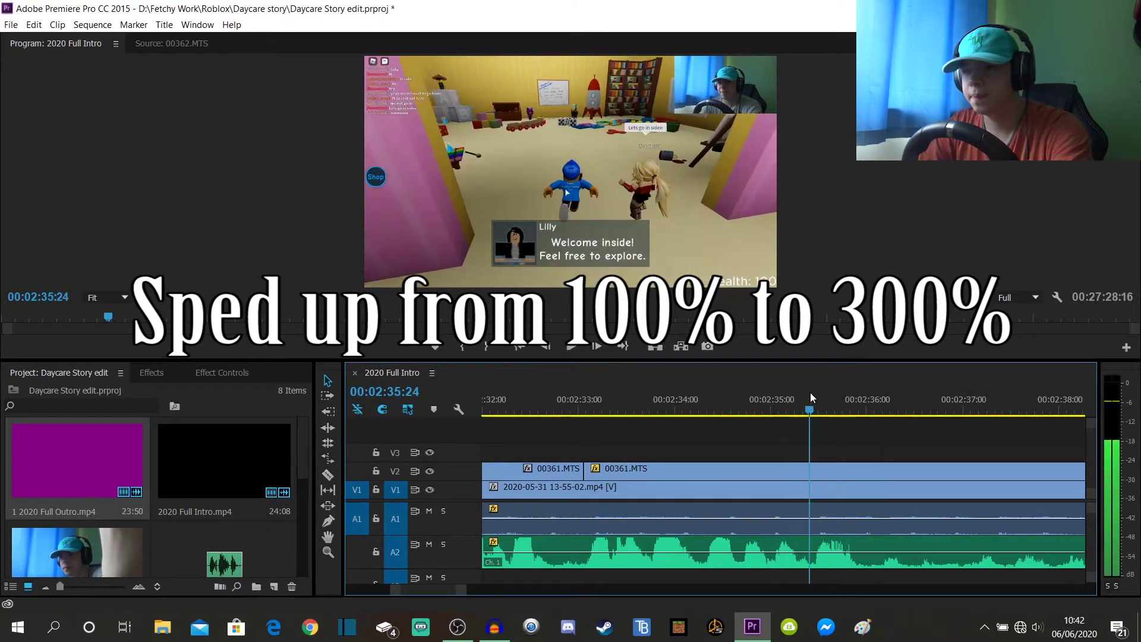
key("ctrl+k")
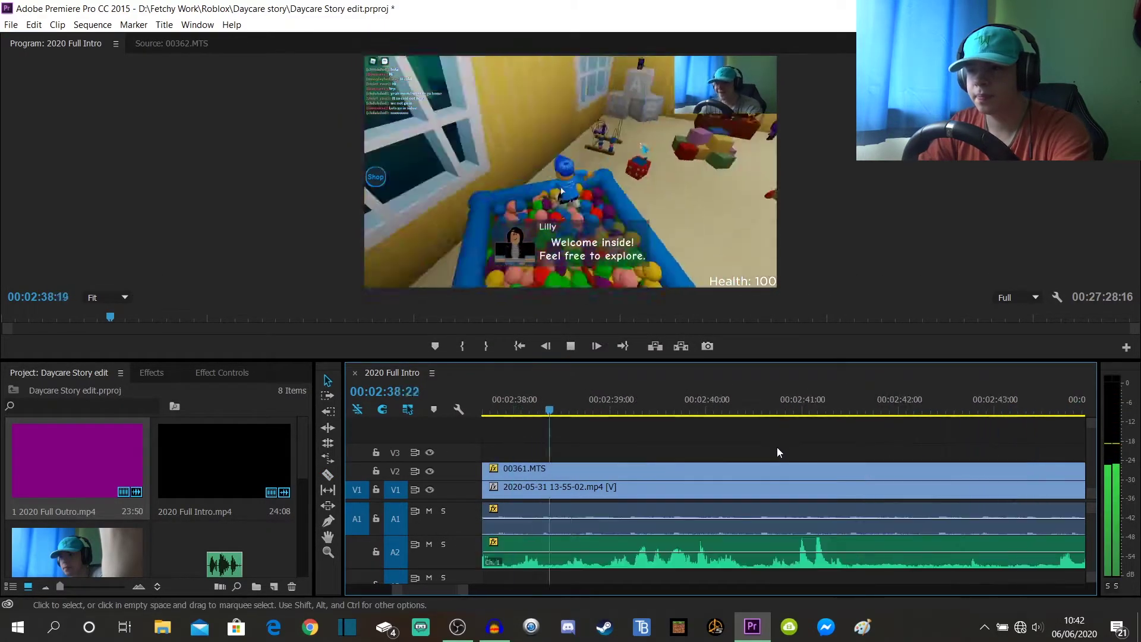
key("space")
Cut the A2 audio at about 00:02:39:15 and the gameplay video and audio at 00:02:36.
key("c")
left_click(636, 548)
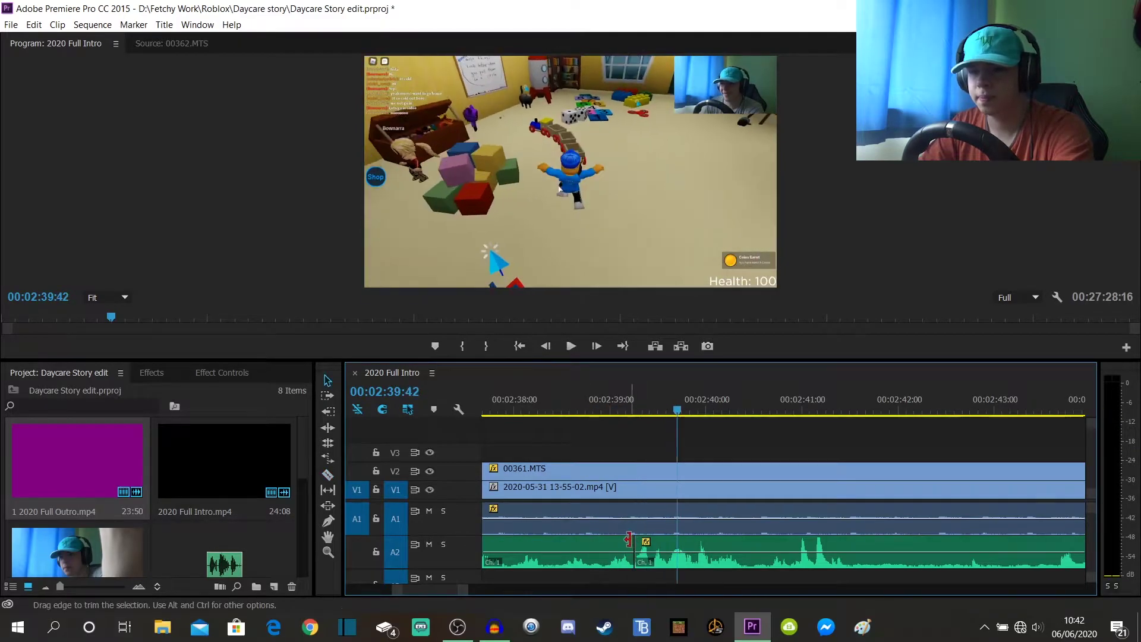
key("minus")
left_click(564, 518)
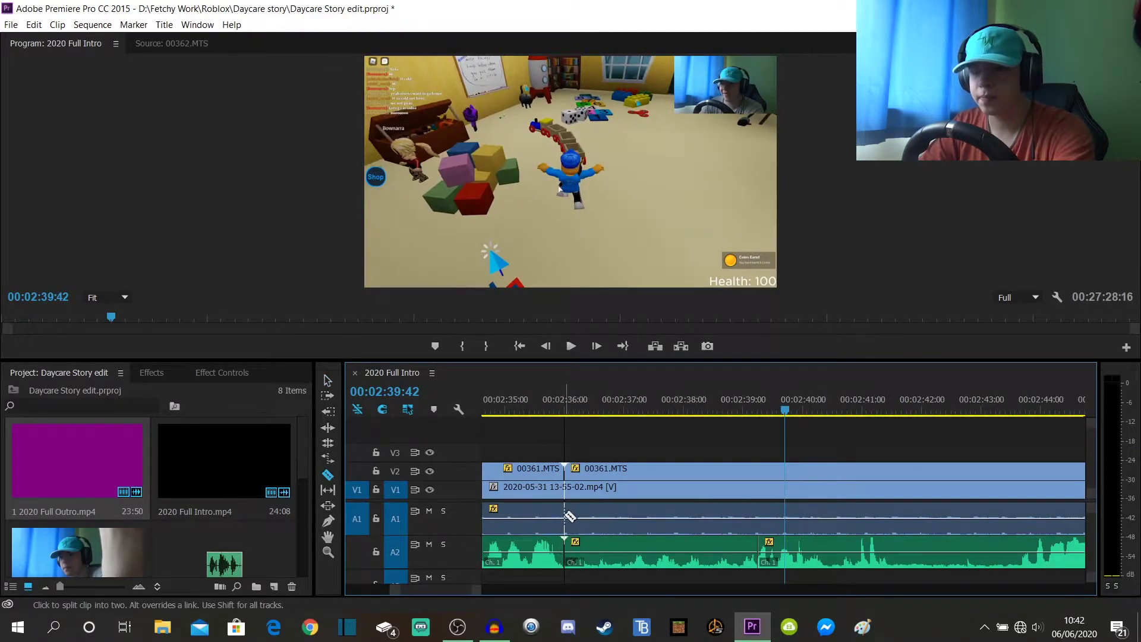
key("v")
Play back to check the cut, then select the full-screen 00361.MTS facecam clip at 00:02:38.
key("ctrl+z")
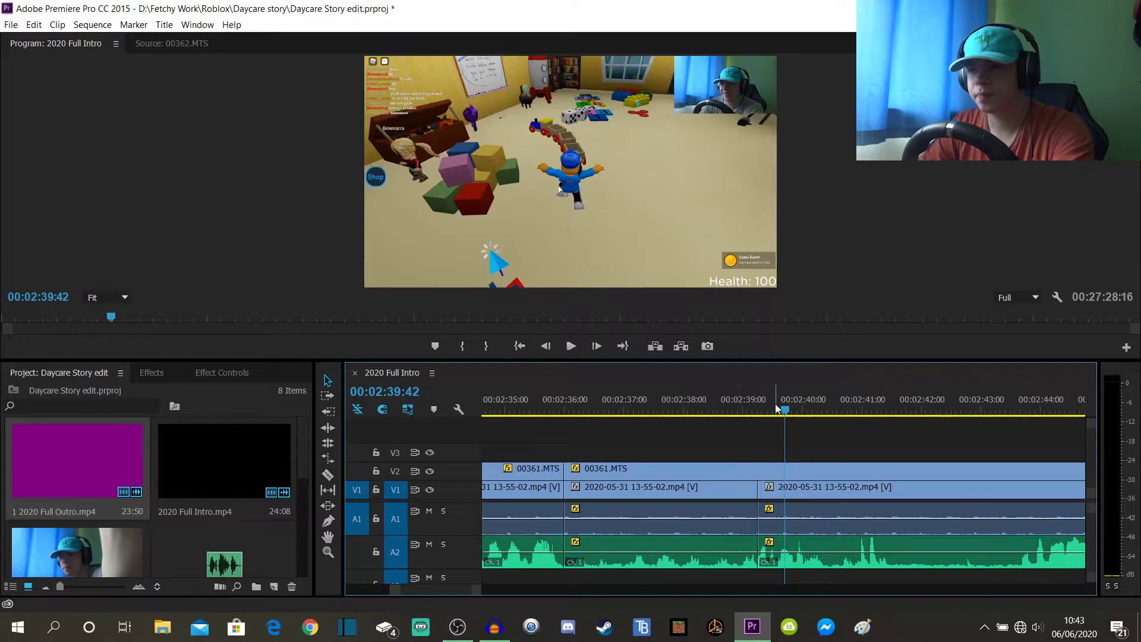
key("space")
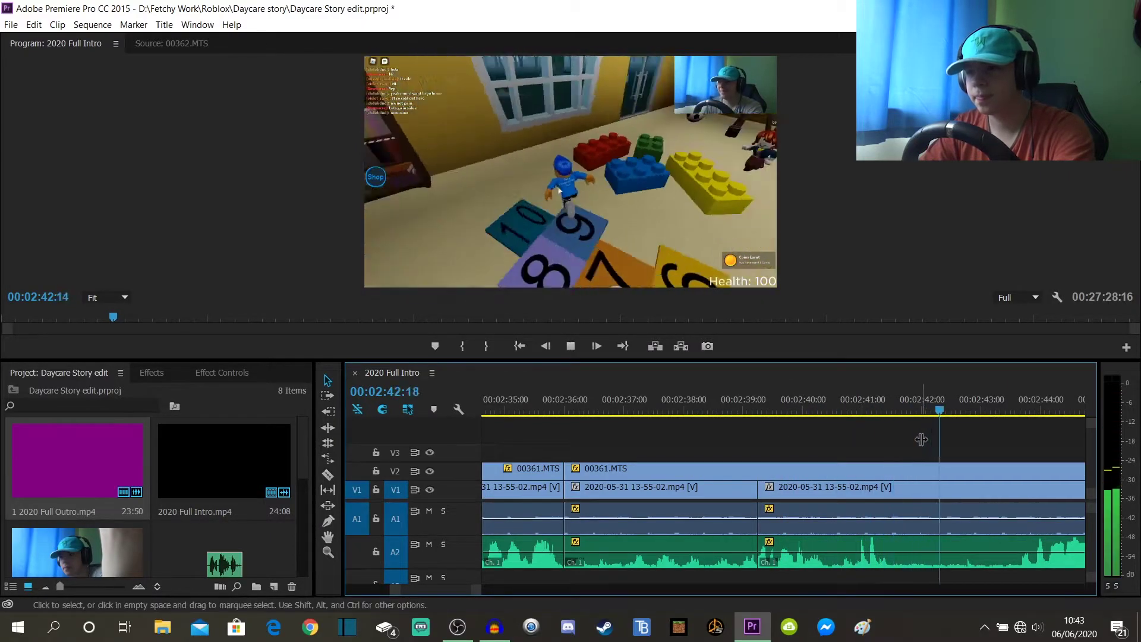
key("space")
key("Up")
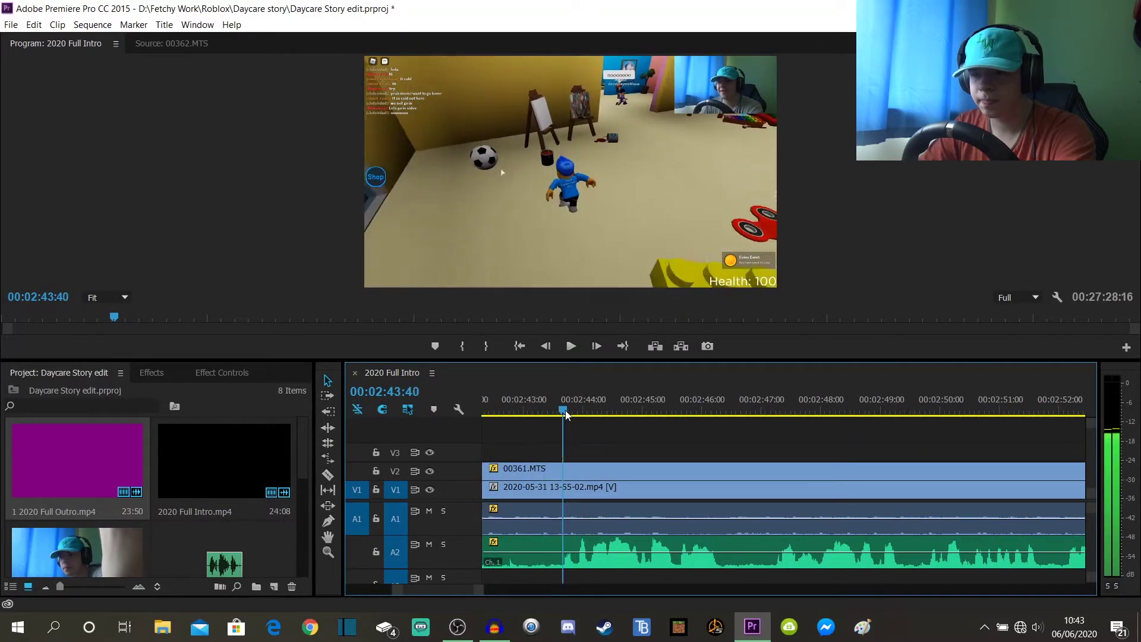
scroll(453, 590, "left", 6)
left_click(629, 468)
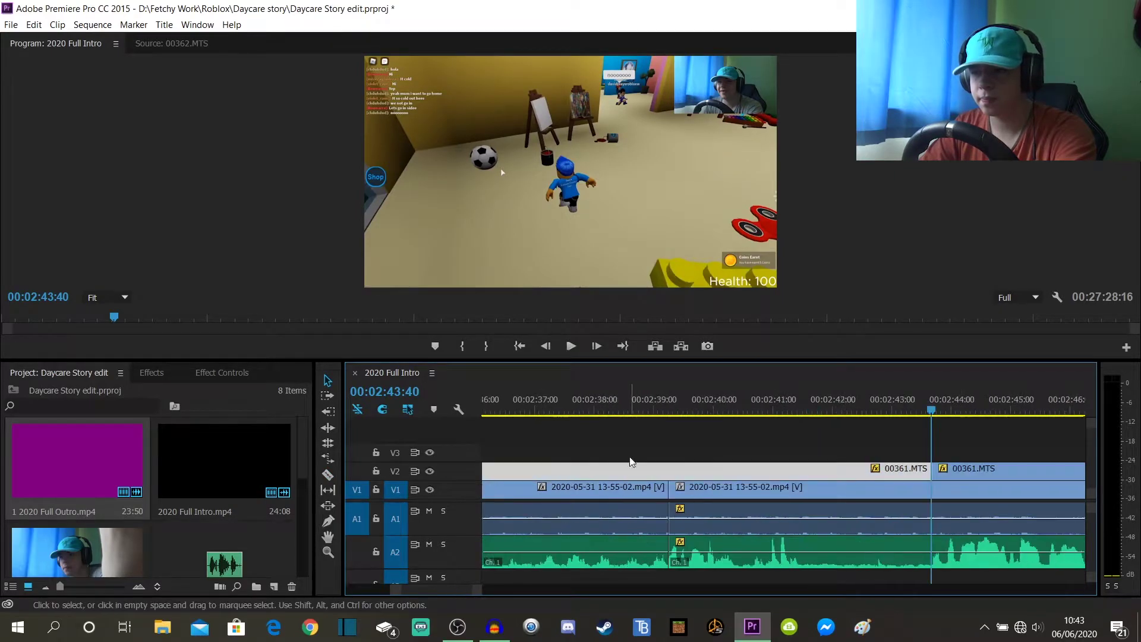
scroll(451, 588, "left", 4)
Delete the A2 audio piece from 00:02:36 to 00:02:39, then confirm an Audio Gain change on the clip above.
left_click(805, 540)
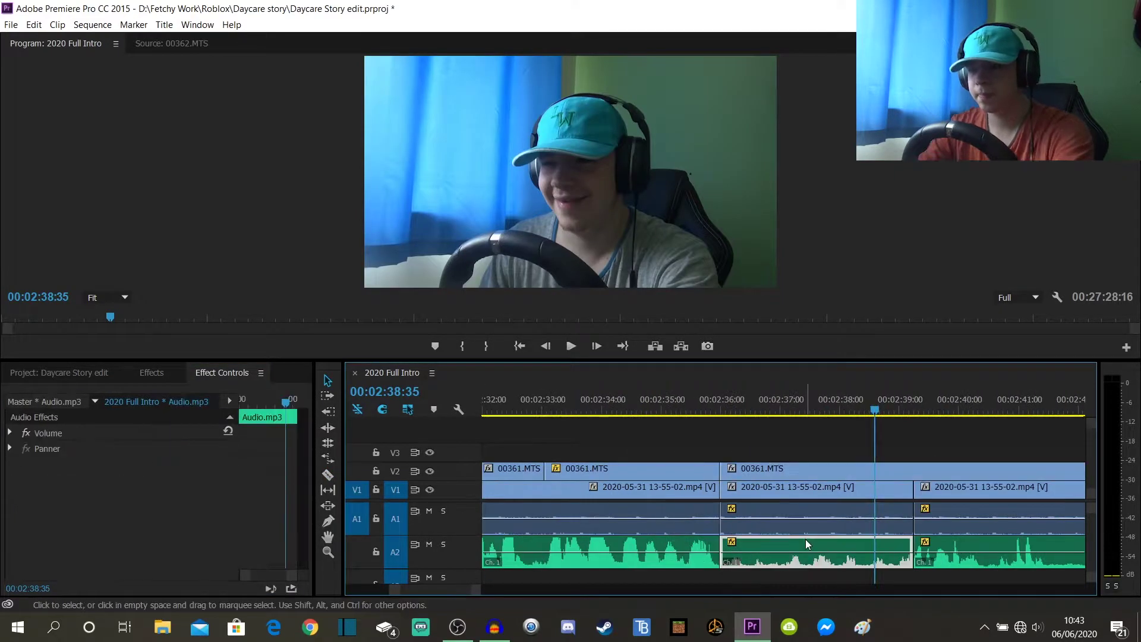
key("Delete")
right_click(789, 508)
left_click(845, 357)
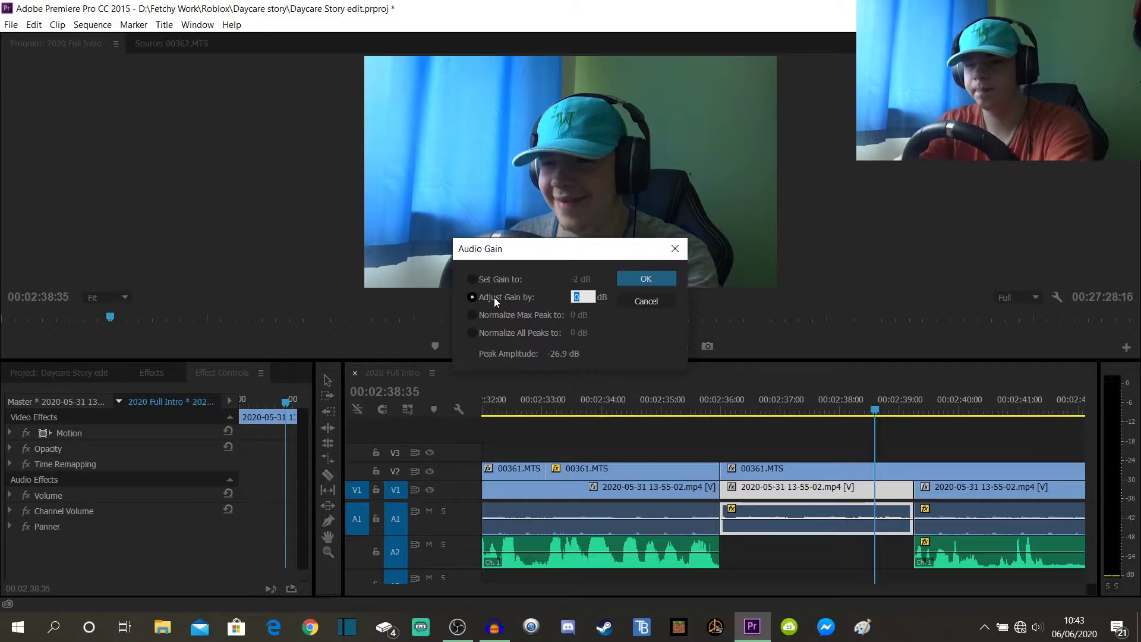
key("Return")
left_click(790, 453)
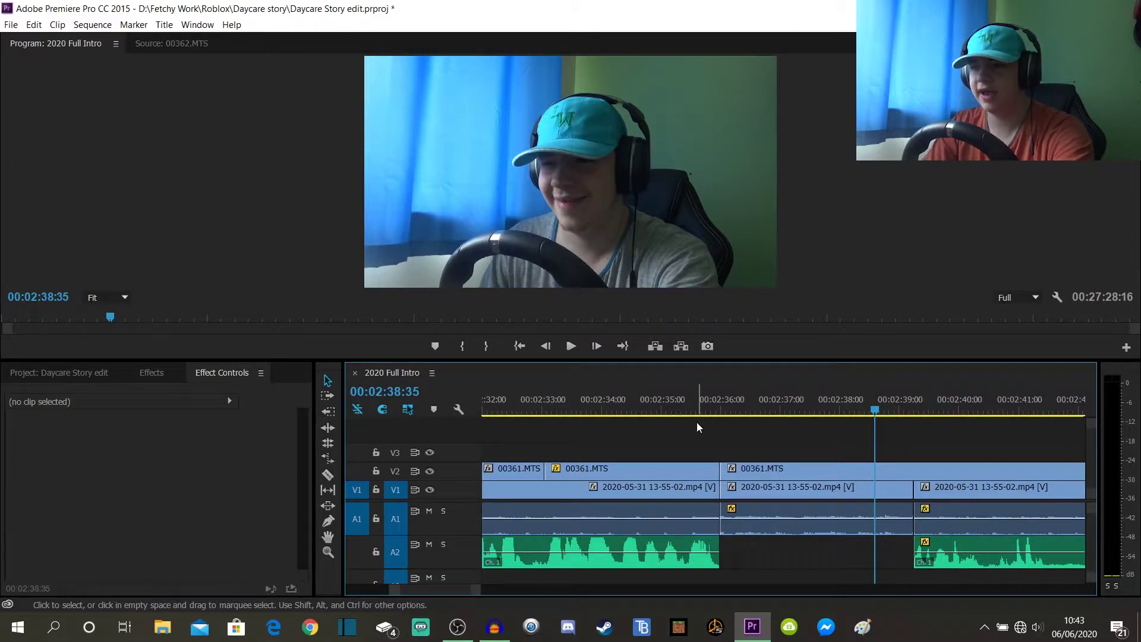
Play the edit from 00:02:34:46, pausing at 00:02:44:11, through to 00:03:48:01.
left_click(638, 399)
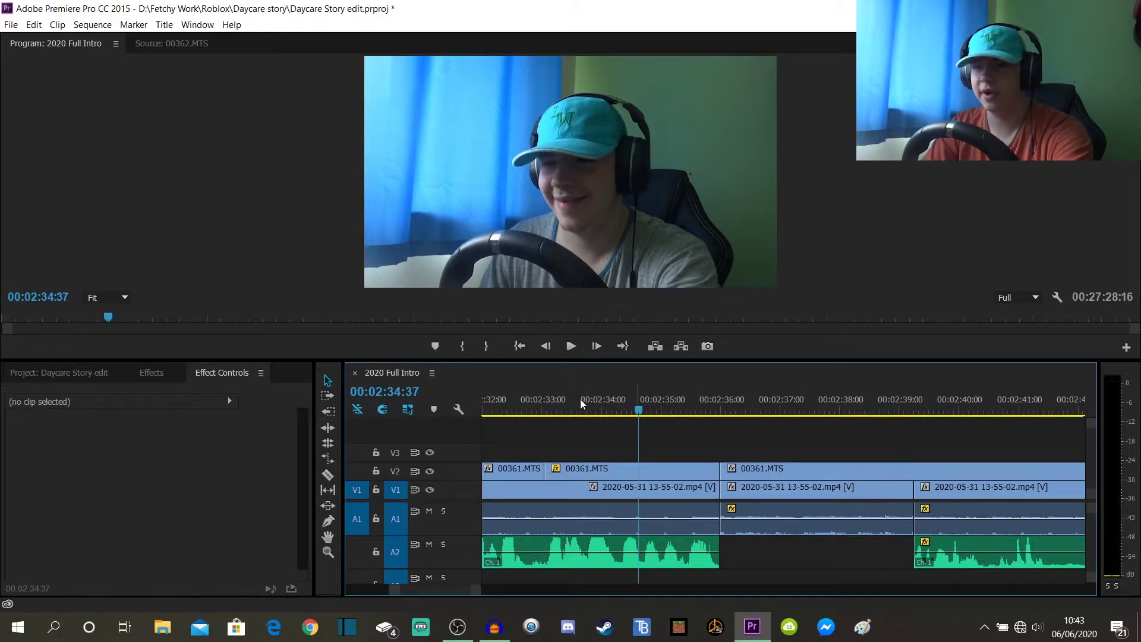
left_click(34, 373)
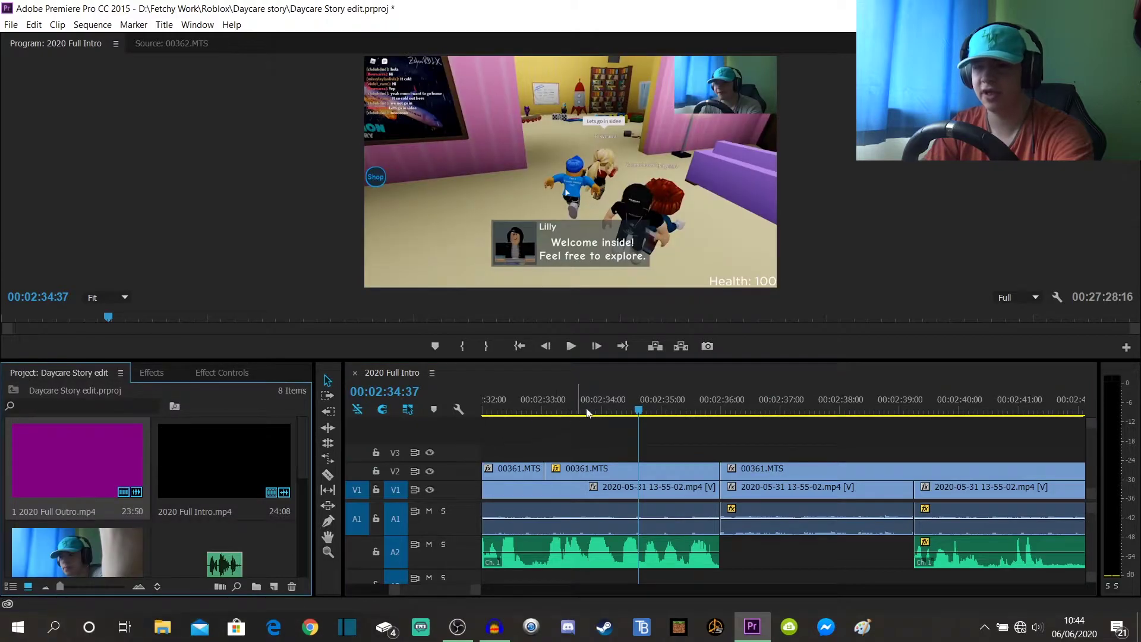
left_click(623, 395)
key("space")
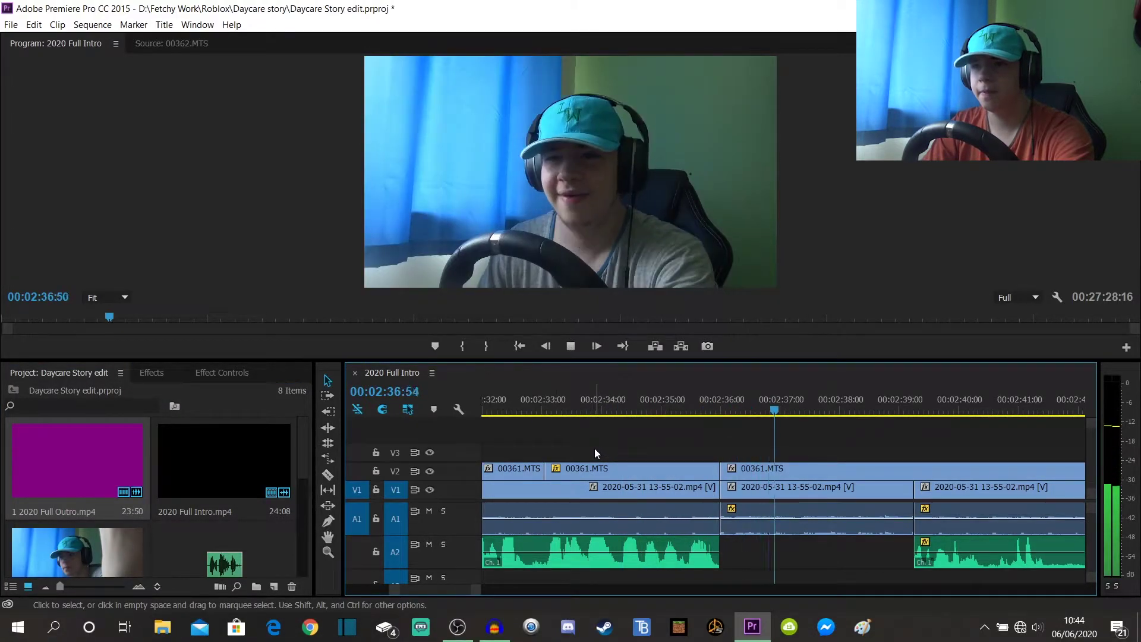
left_click(649, 399)
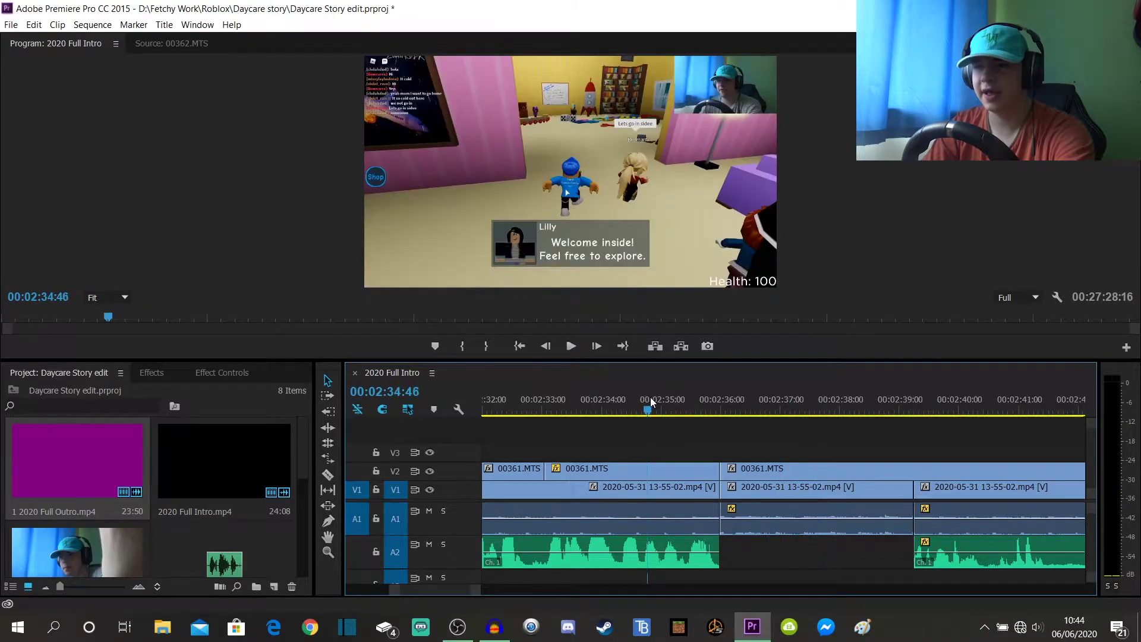
key("space")
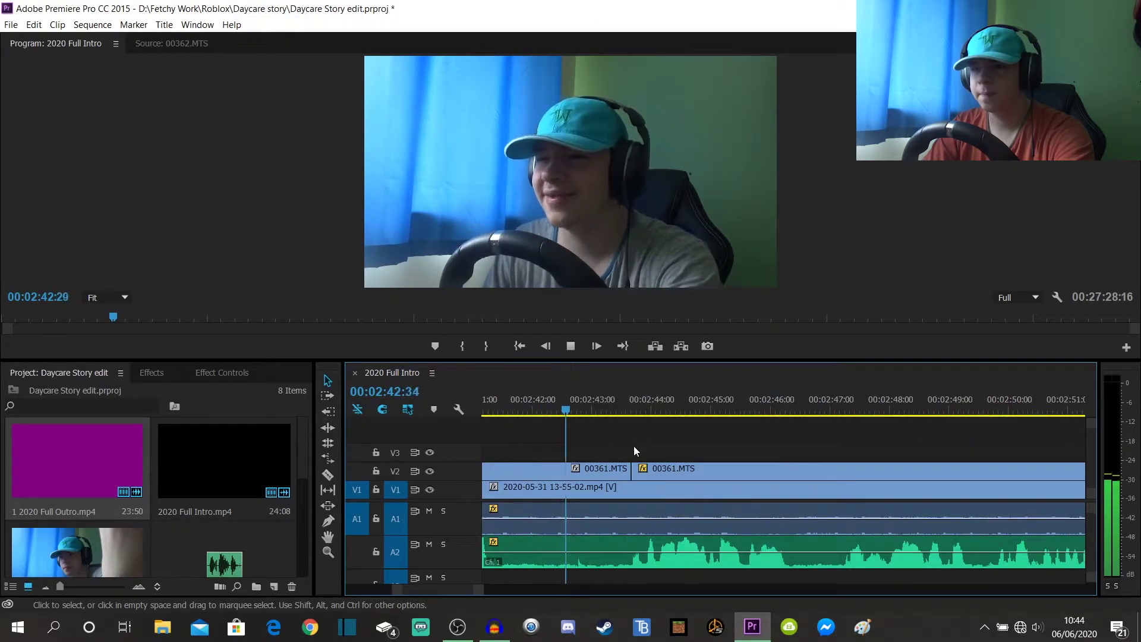
key("space")
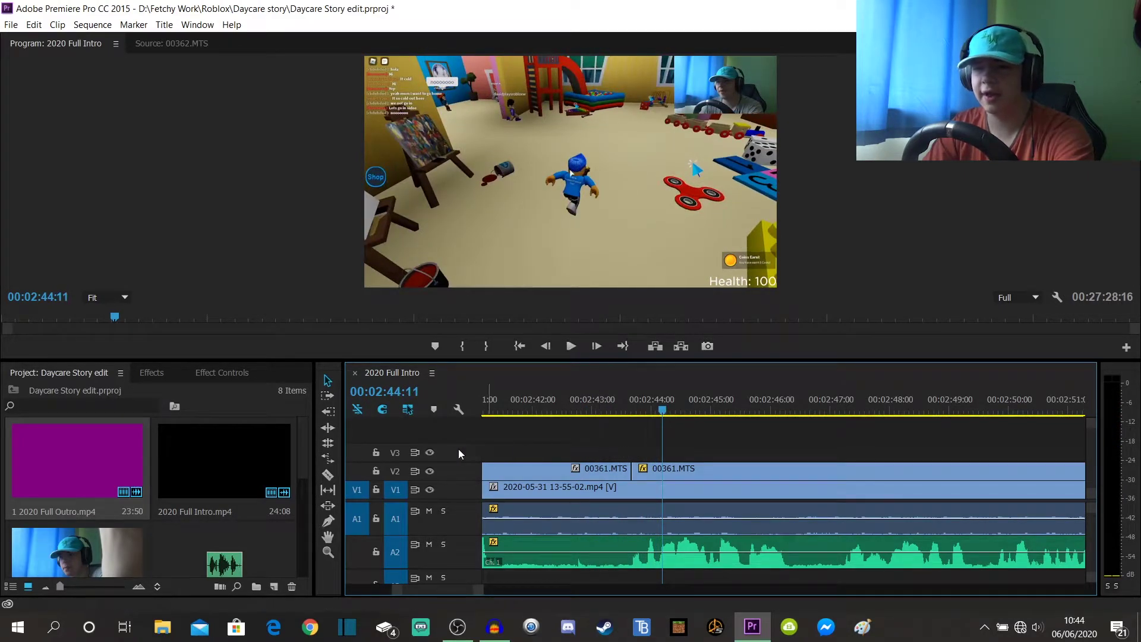
key("space")
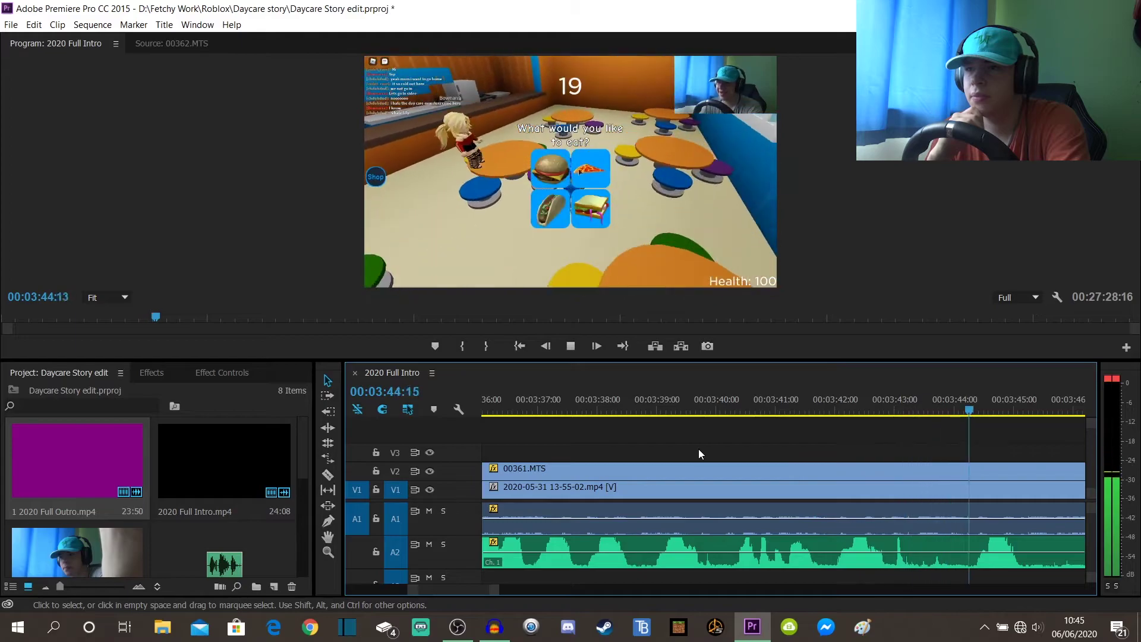
key("space")
Adjust the selected A2 music clips' gain by -3 dB and play back to hear the new level.
key("minus")
key("minus")
key("minus")
key("minus")
key("minus")
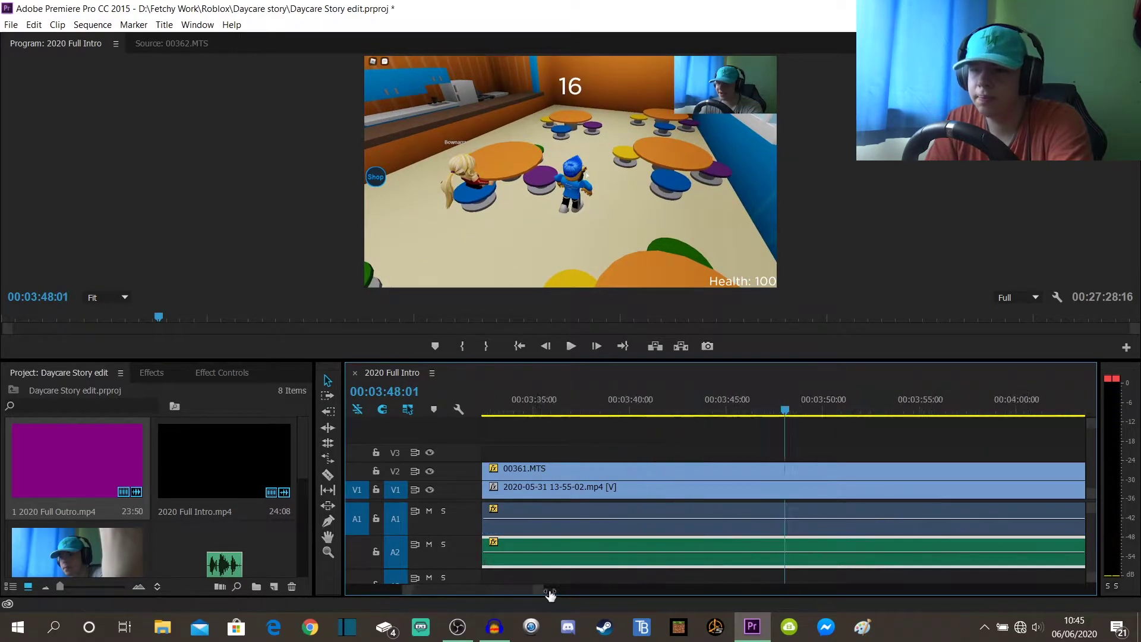
right_click(694, 544)
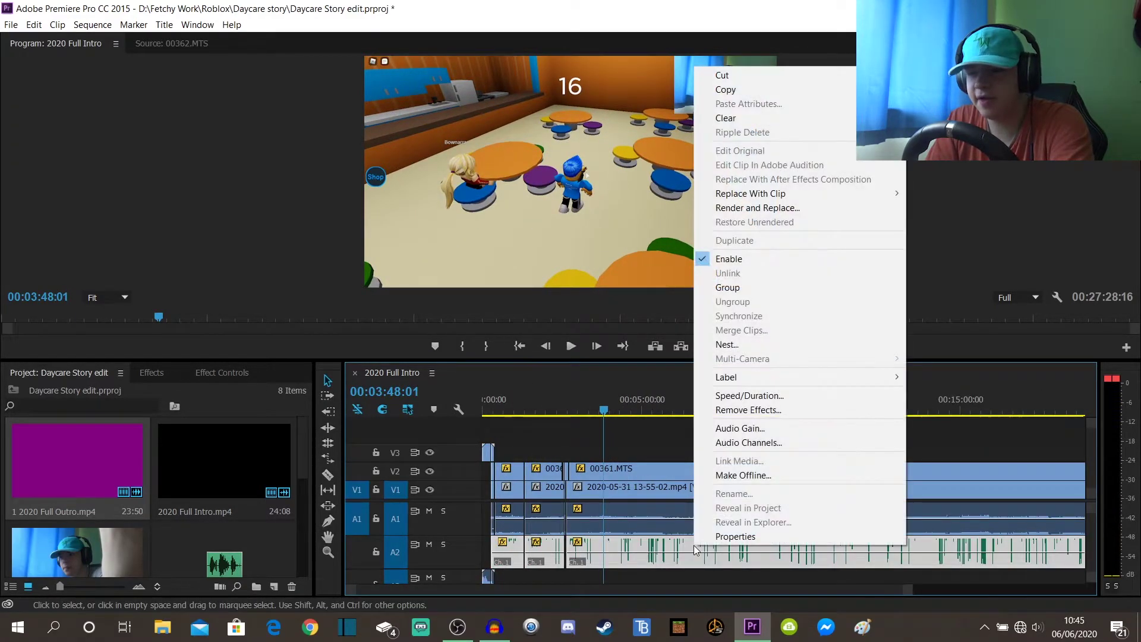
left_click(741, 428)
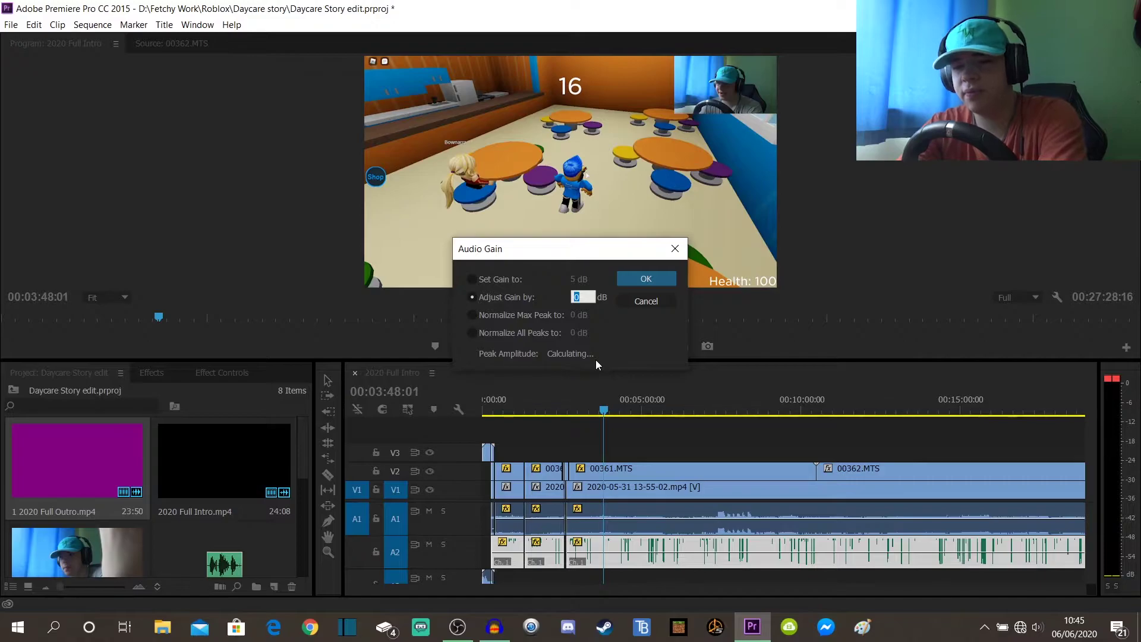
type("-3")
key("Return")
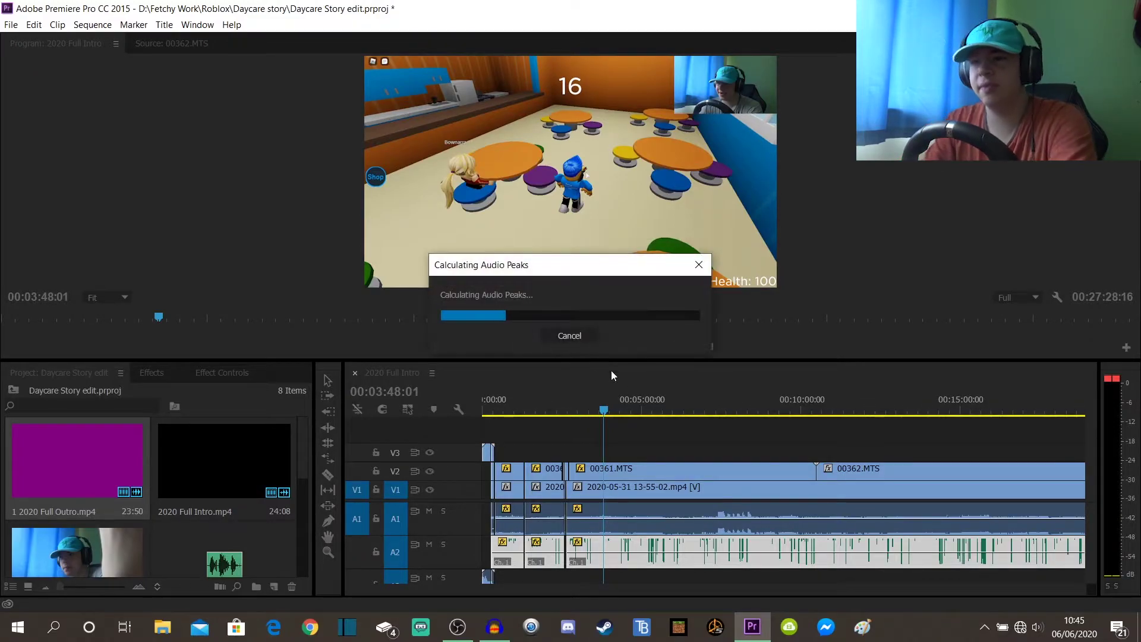
key("space")
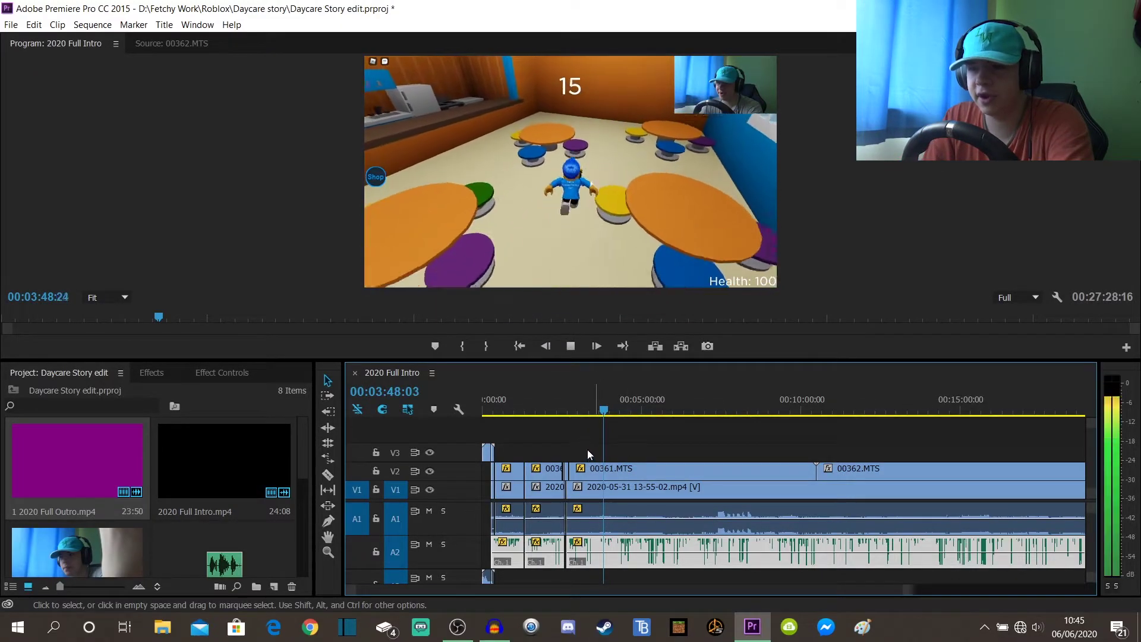
left_click(587, 455)
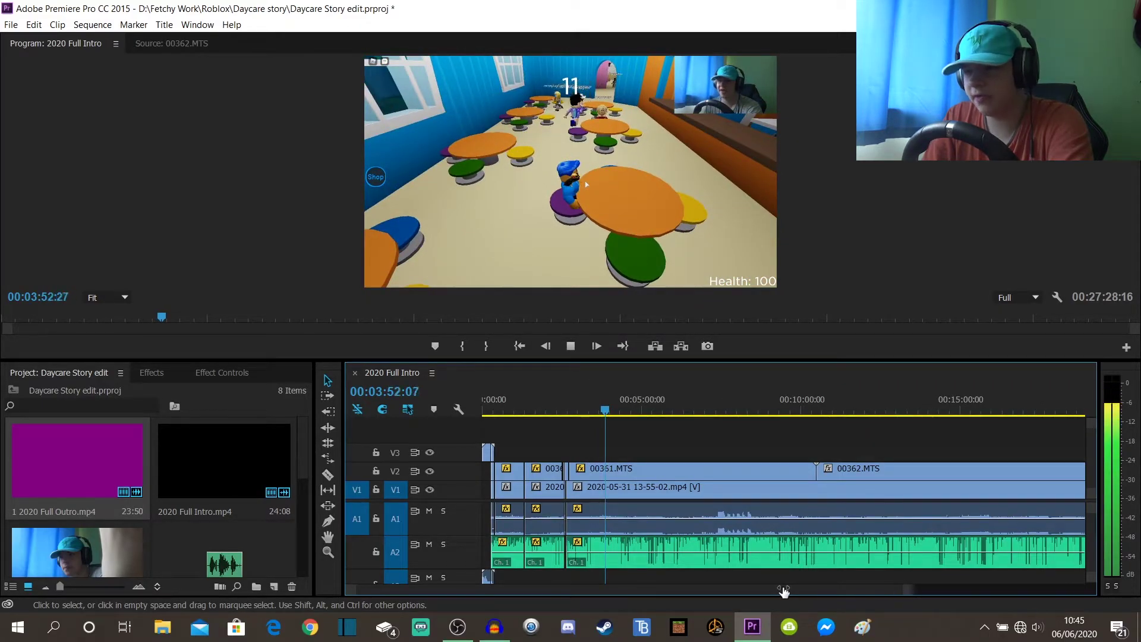
key("=")
key("=")
key("=")
key("=")
key("=")
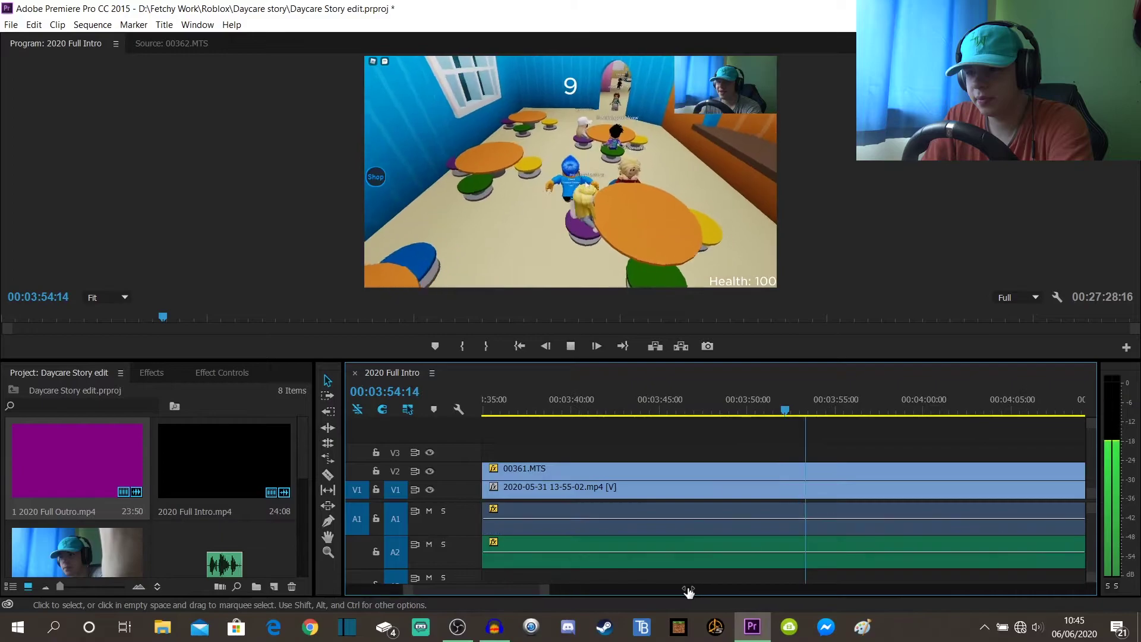
Zoom the timeline view with the scrollbar handle while playback runs toward 00:07:28.
left_click_drag(662, 591, 518, 591)
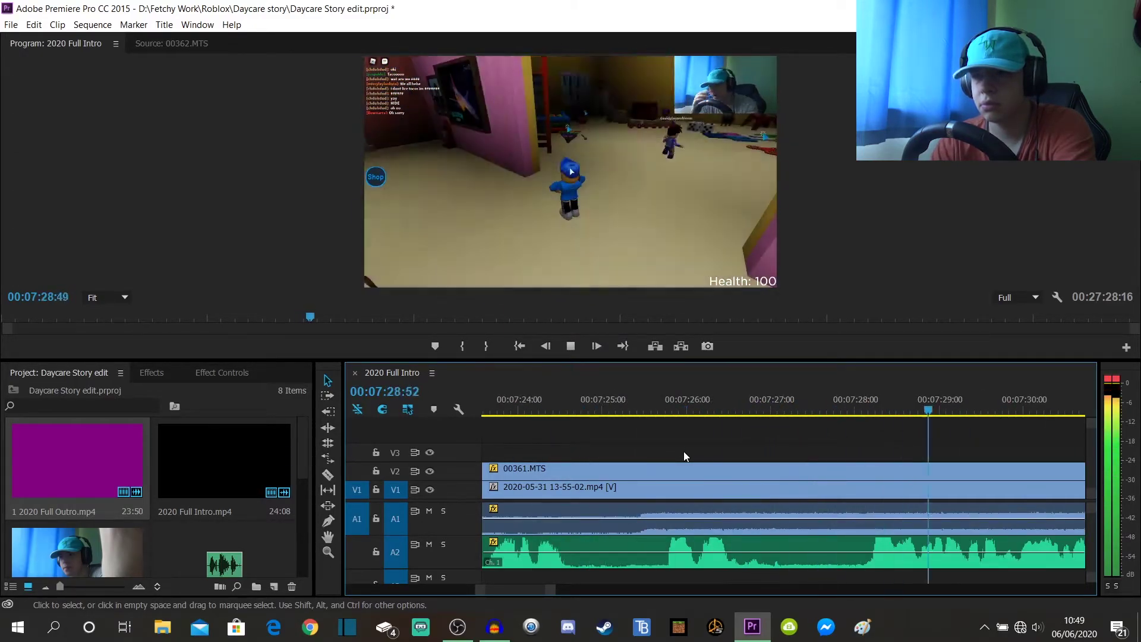
Stop near 00:07:24 and razor the V1 gameplay clip and its audio at 00:07:25:01.
left_click(537, 409)
left_click_drag(536, 409, 605, 406)
key("c")
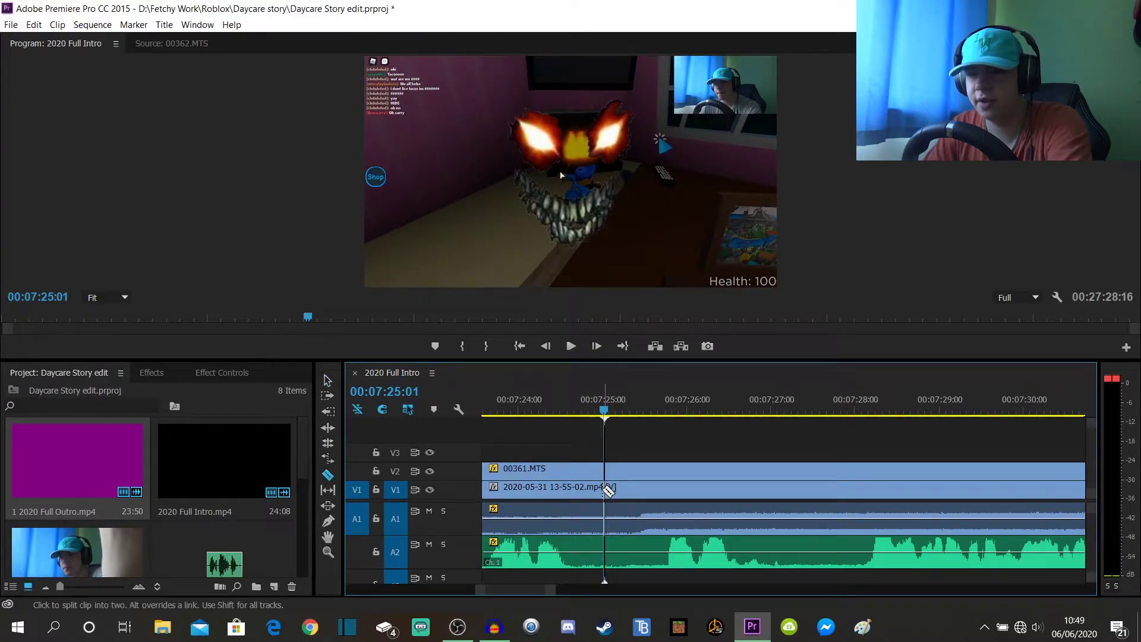
left_click(606, 489)
key("v")
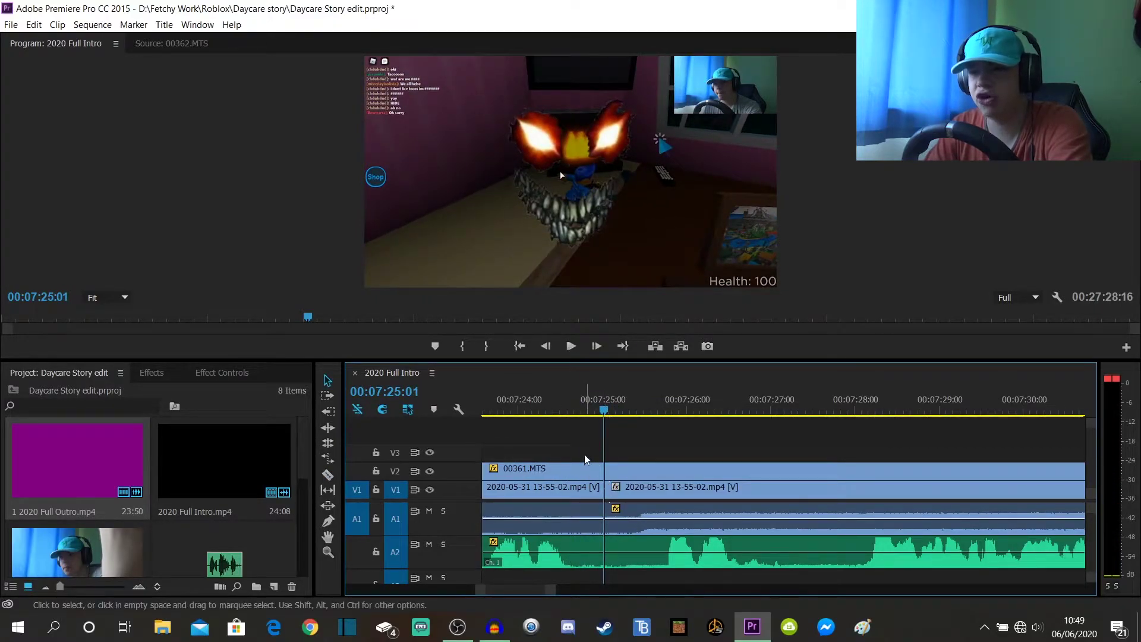
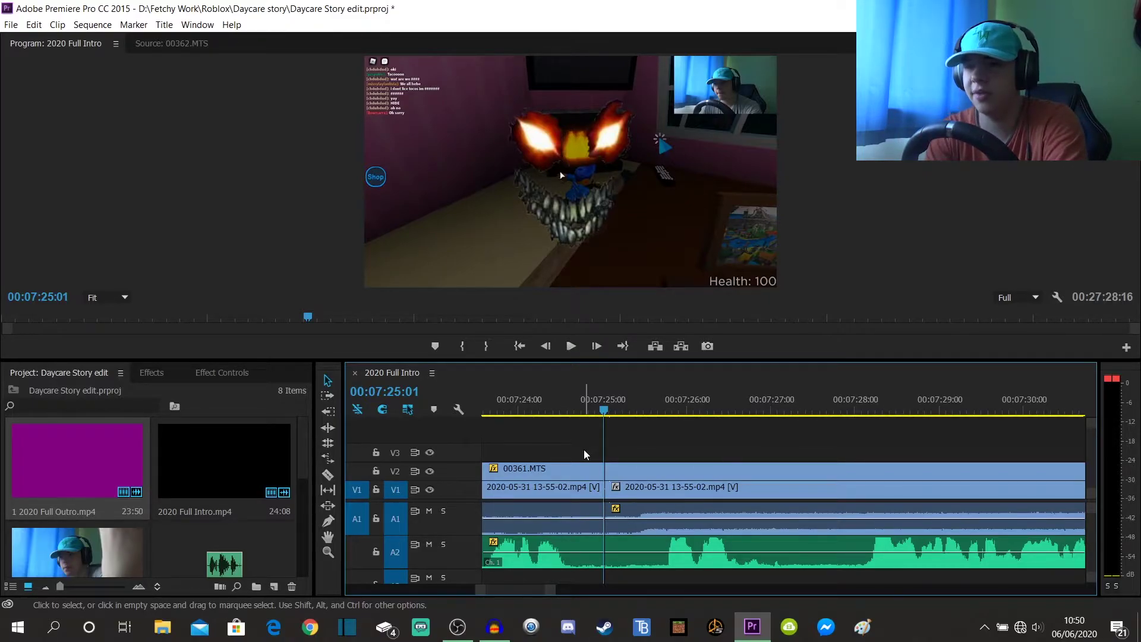
Split the gameplay clip on V1 at 00:07:36:53.
key("space")
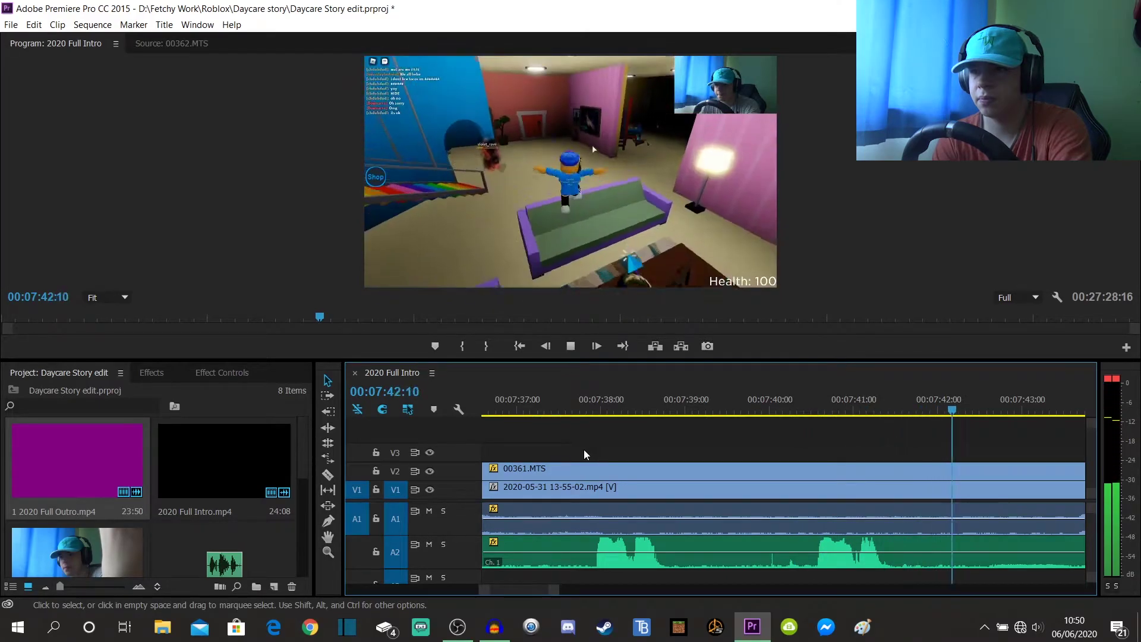
key("space")
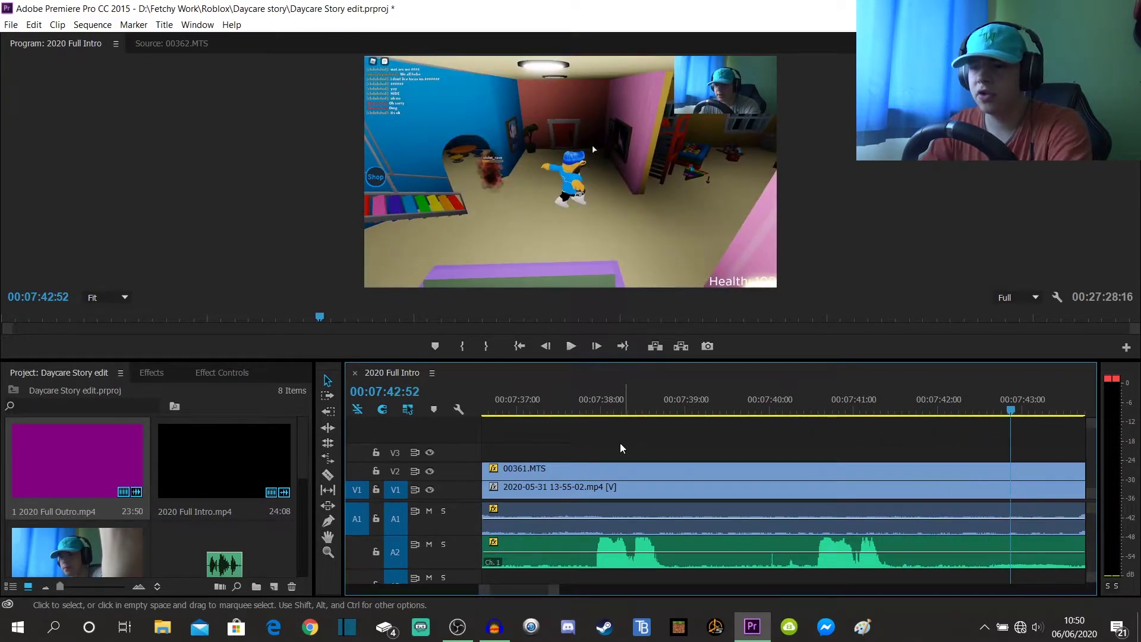
scroll(527, 586, "up", 5)
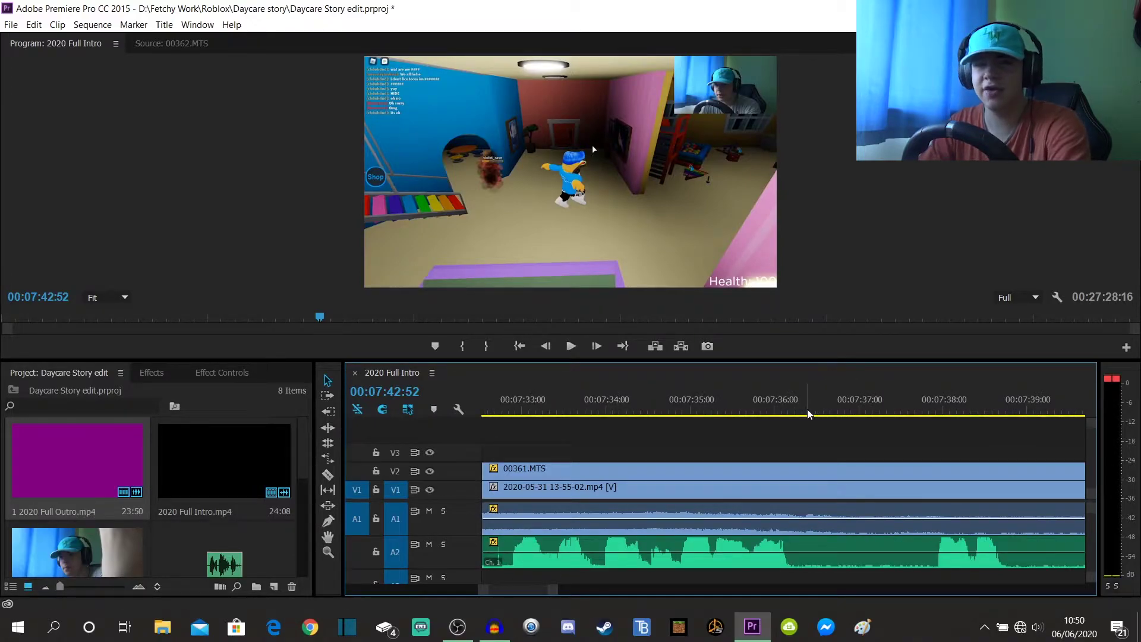
left_click_drag(807, 413, 849, 412)
key("c")
left_click(850, 491)
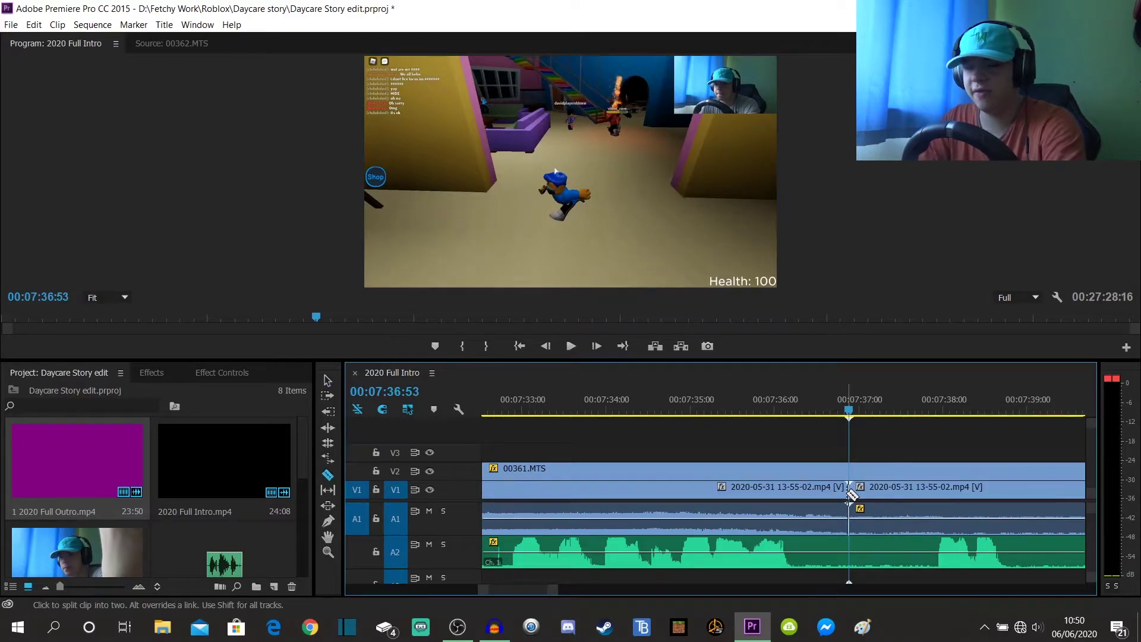
Set the audio gain of the clip before the cut to 10.
key("v")
right_click(638, 490)
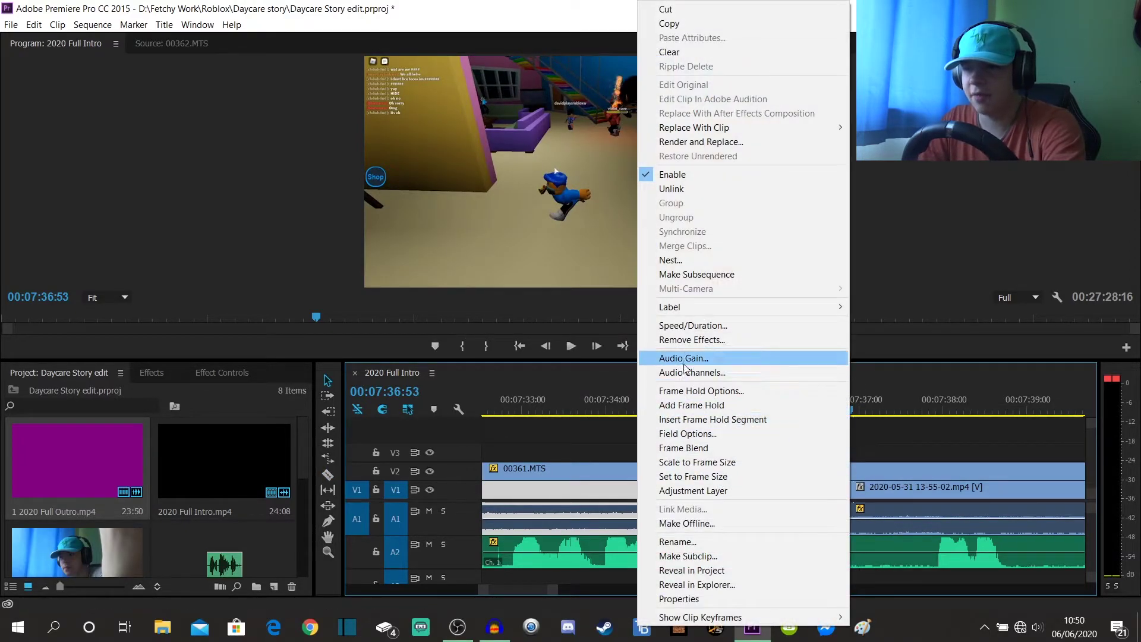
left_click(684, 359)
type("10")
key("Return")
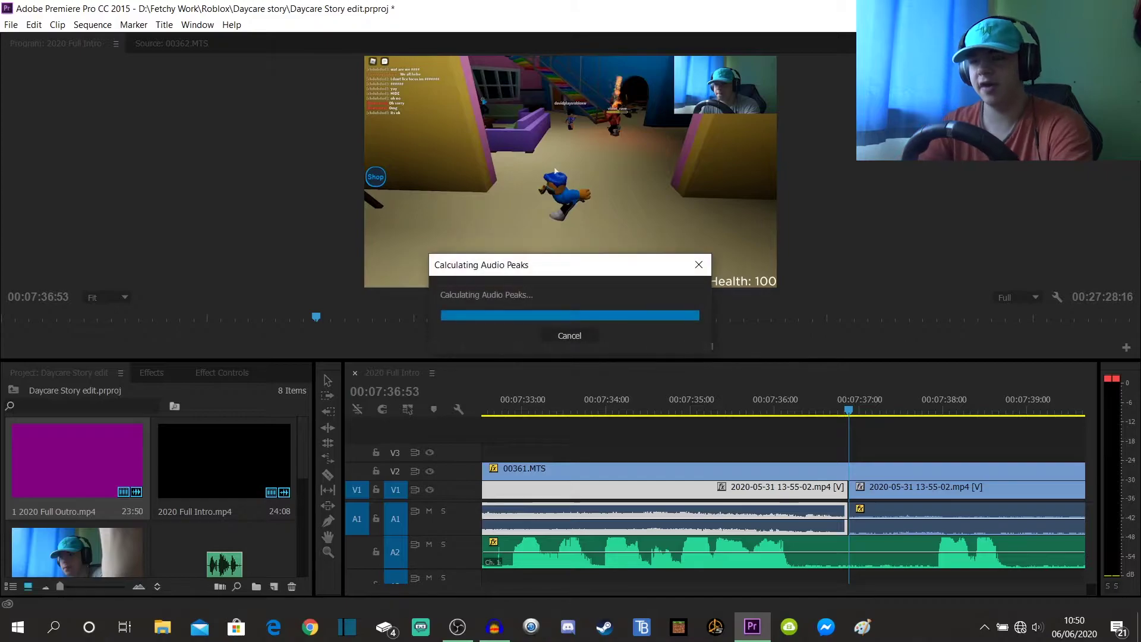
Play back from 00:07:33:01 to check the cut and louder audio.
left_click(612, 444)
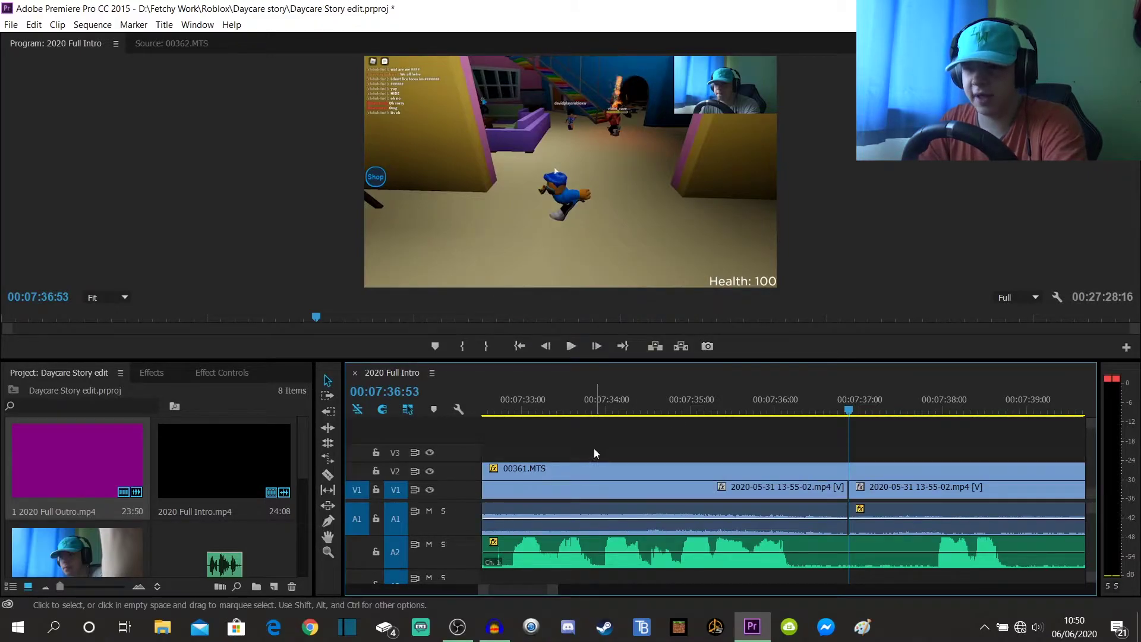
left_click(568, 408)
left_click_drag(569, 403, 526, 403)
key("space")
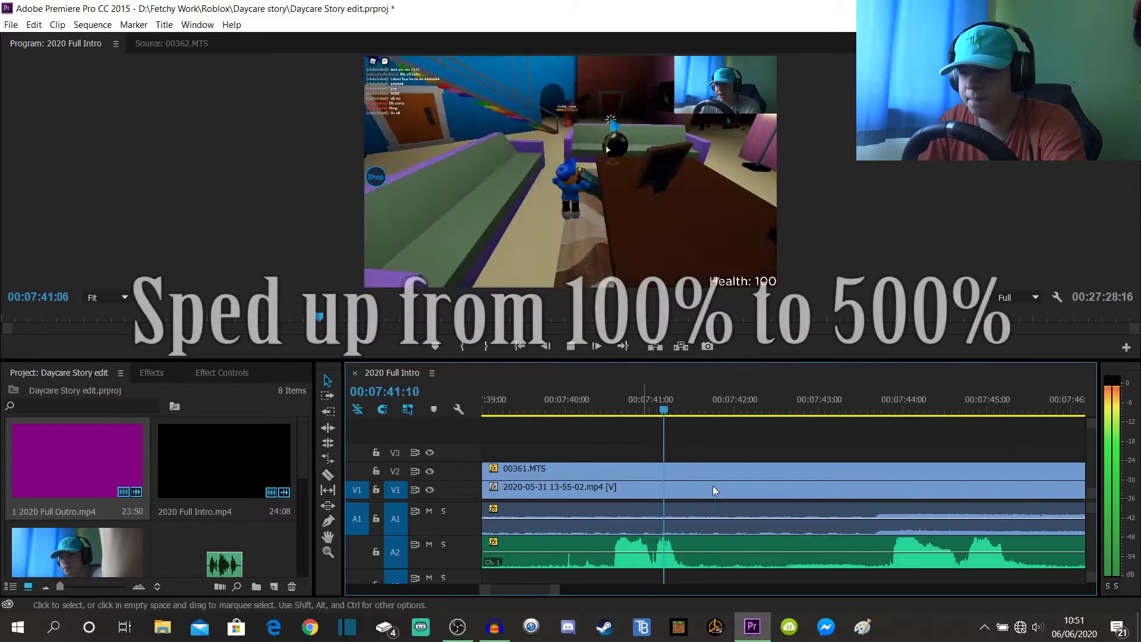
Split the gameplay clip at the playhead and adjust that section's audio gain.
key("c")
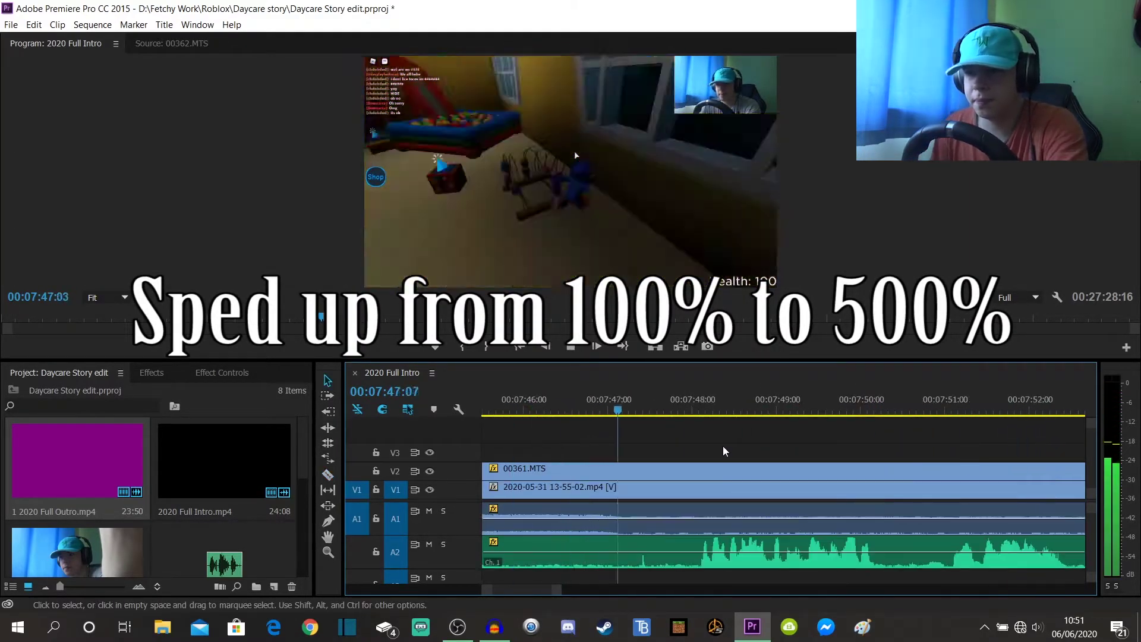
left_click(630, 493)
right_click(581, 494)
left_click(624, 461)
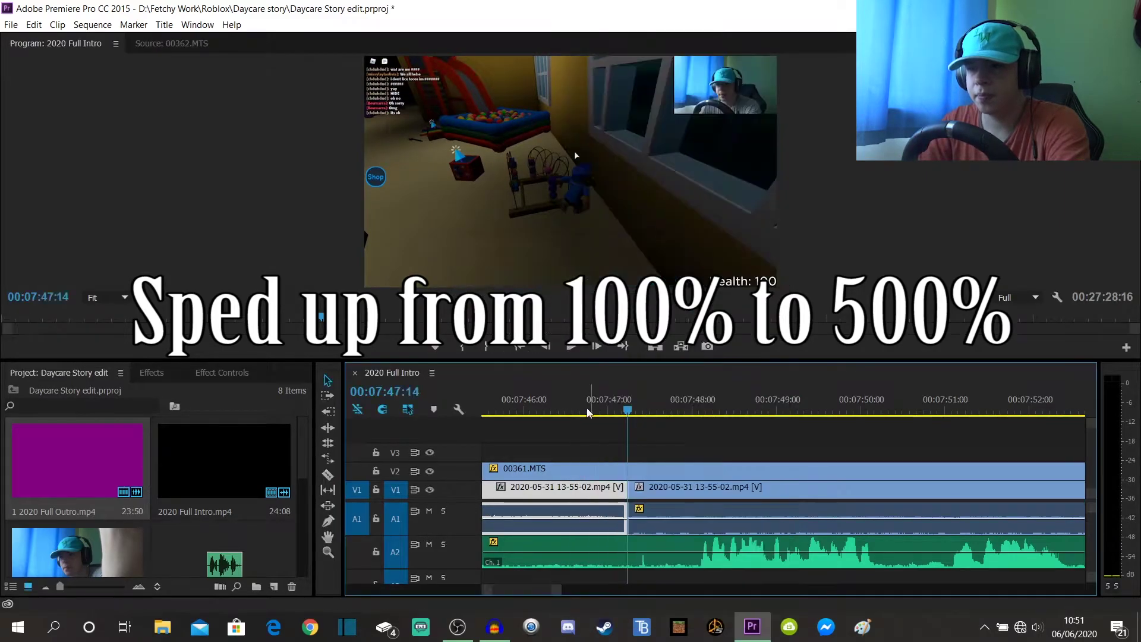
left_click(528, 438)
key("space")
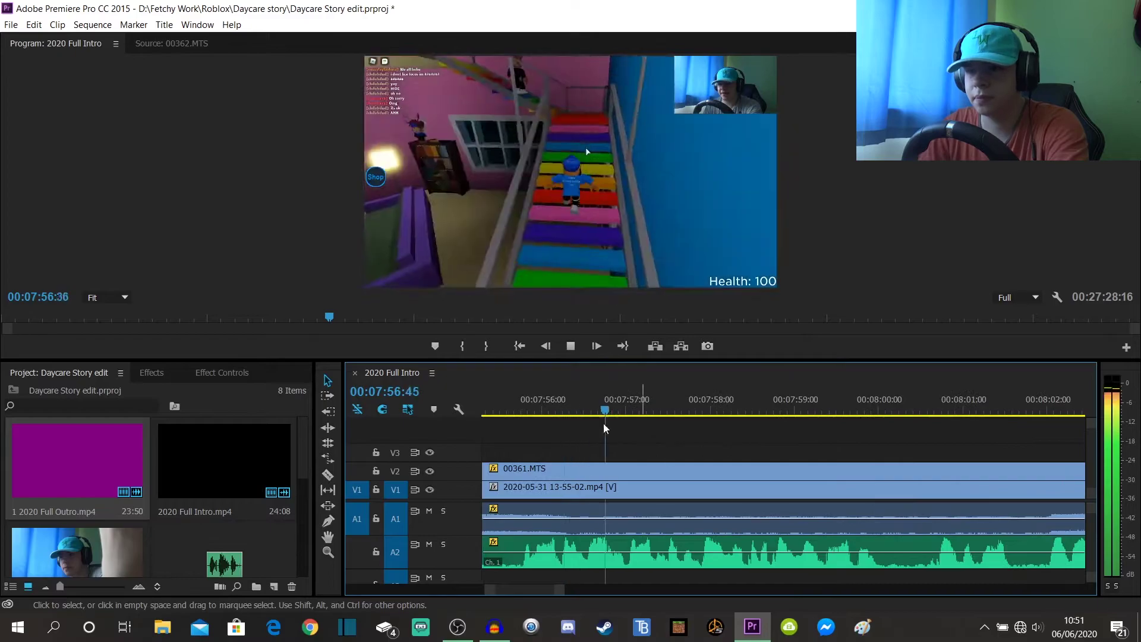
Split the gameplay at 00:07:56:23 and at the next point, then change that section's audio gain.
key("space")
key("c")
left_click(577, 491)
type("g-")
key("space")
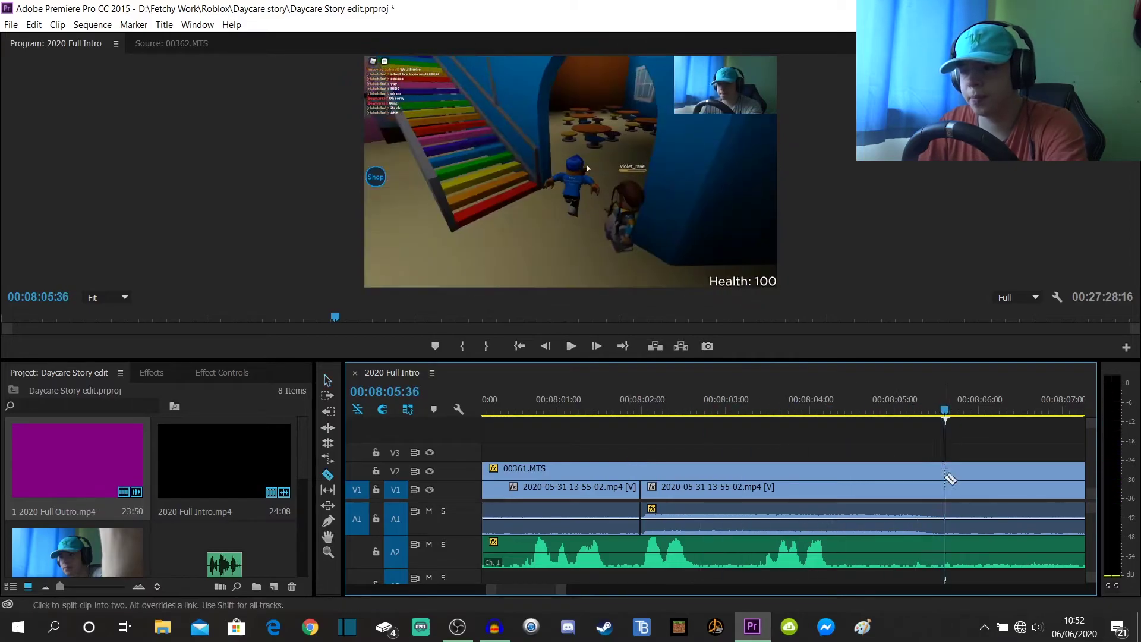
key("ctrl+k")
right_click(778, 487)
left_click(840, 356)
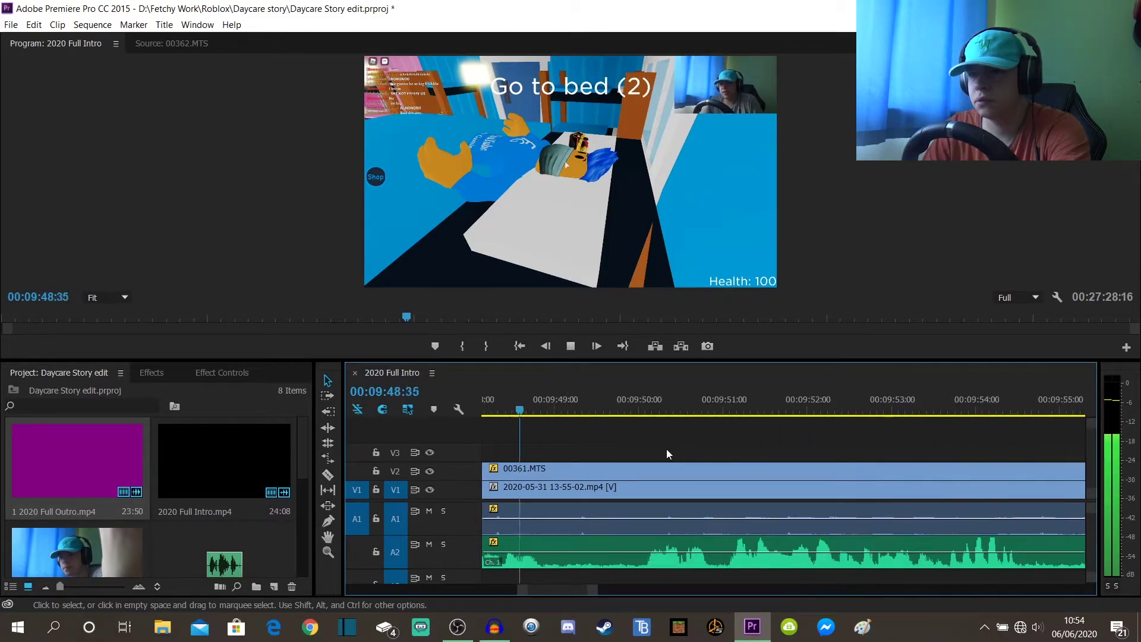
key("space")
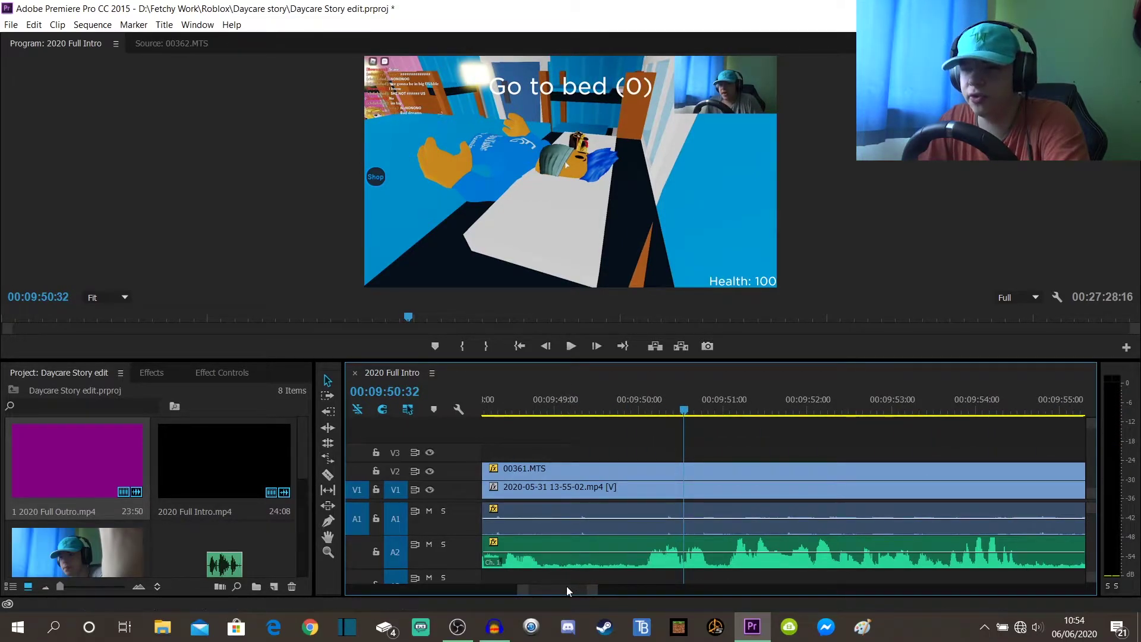
scroll(566, 586, "up", 5)
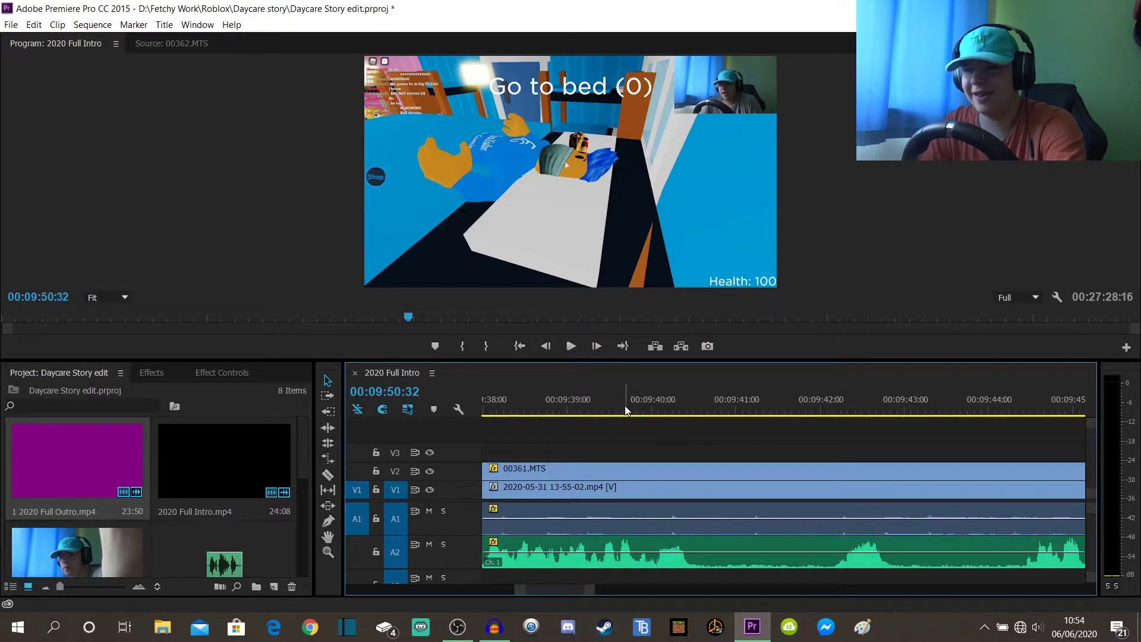
left_click(536, 409)
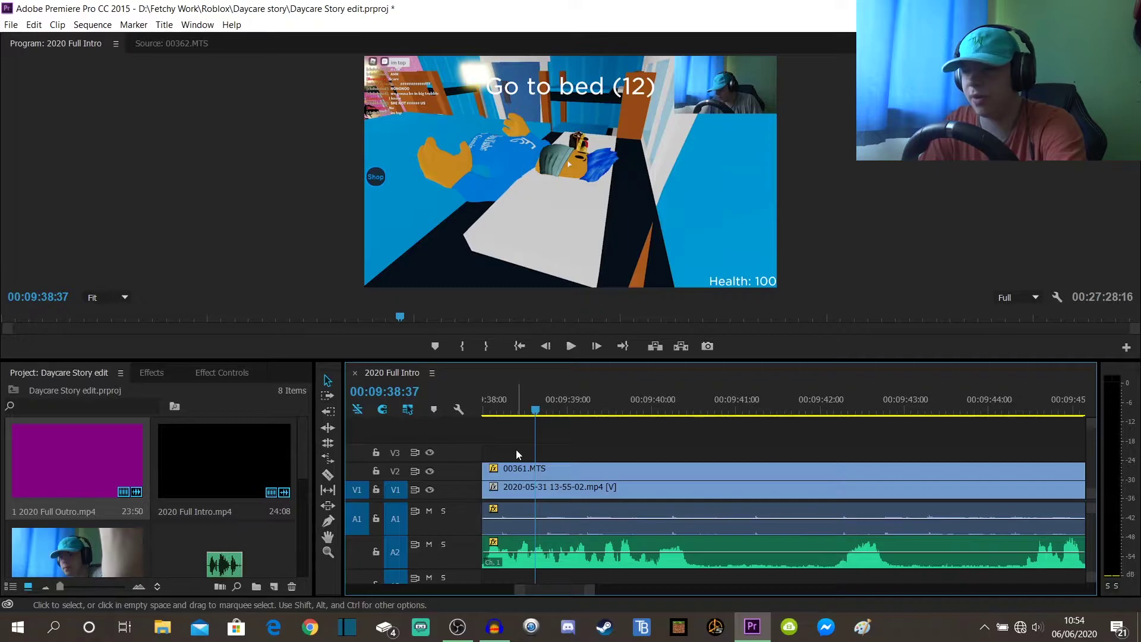
key("space")
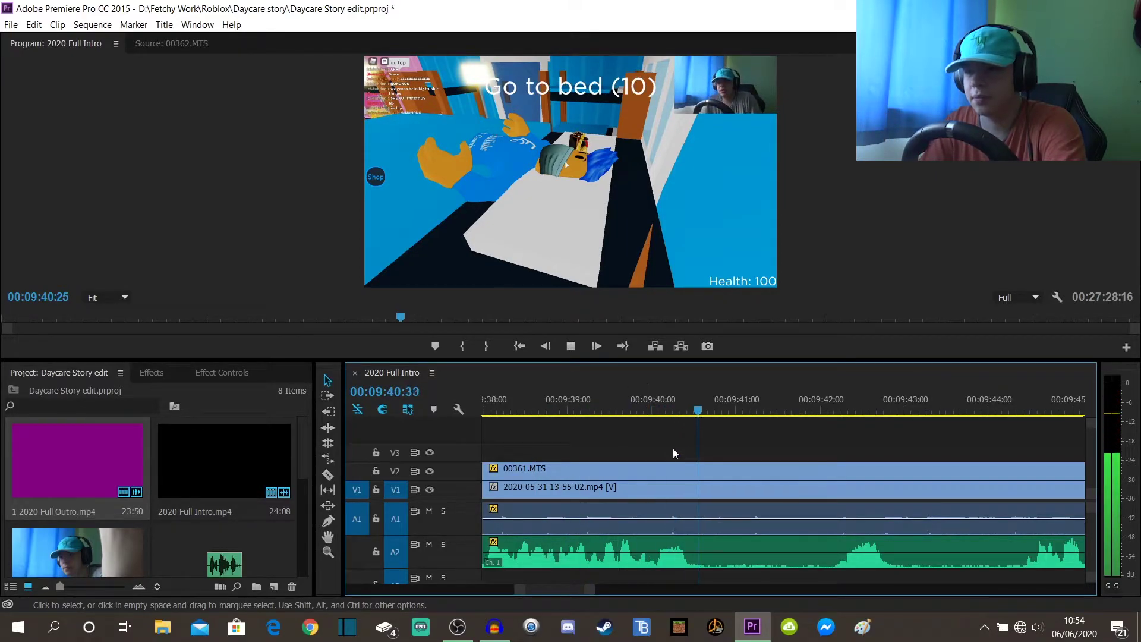
left_click(697, 411)
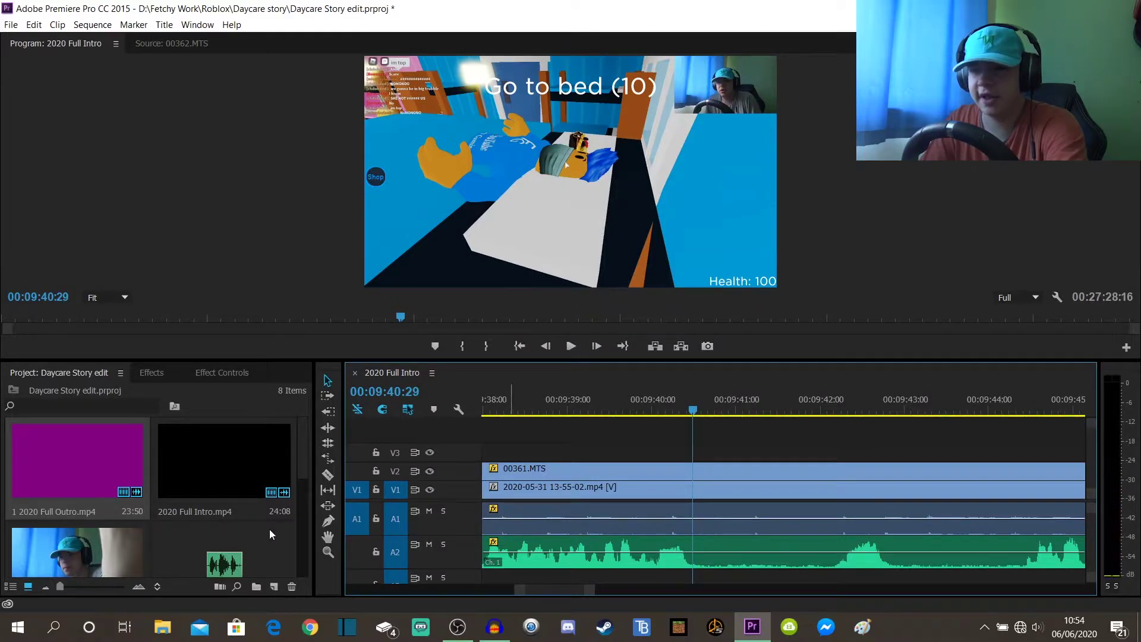
Create a new title from the Project panel, accepting the default title settings.
left_click(273, 588)
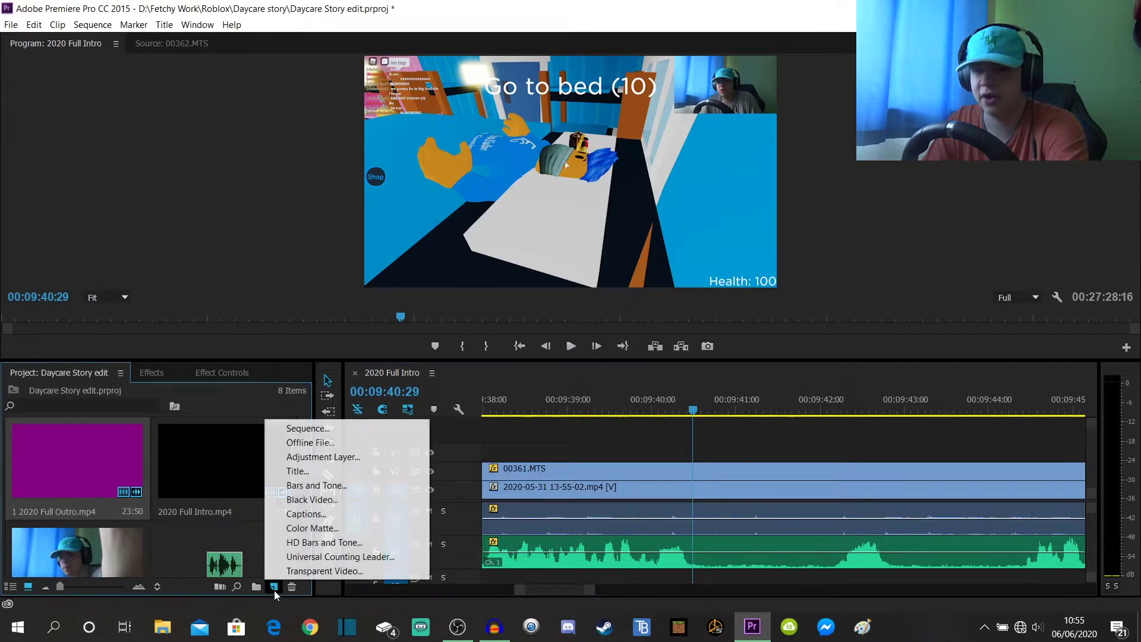
left_click(320, 471)
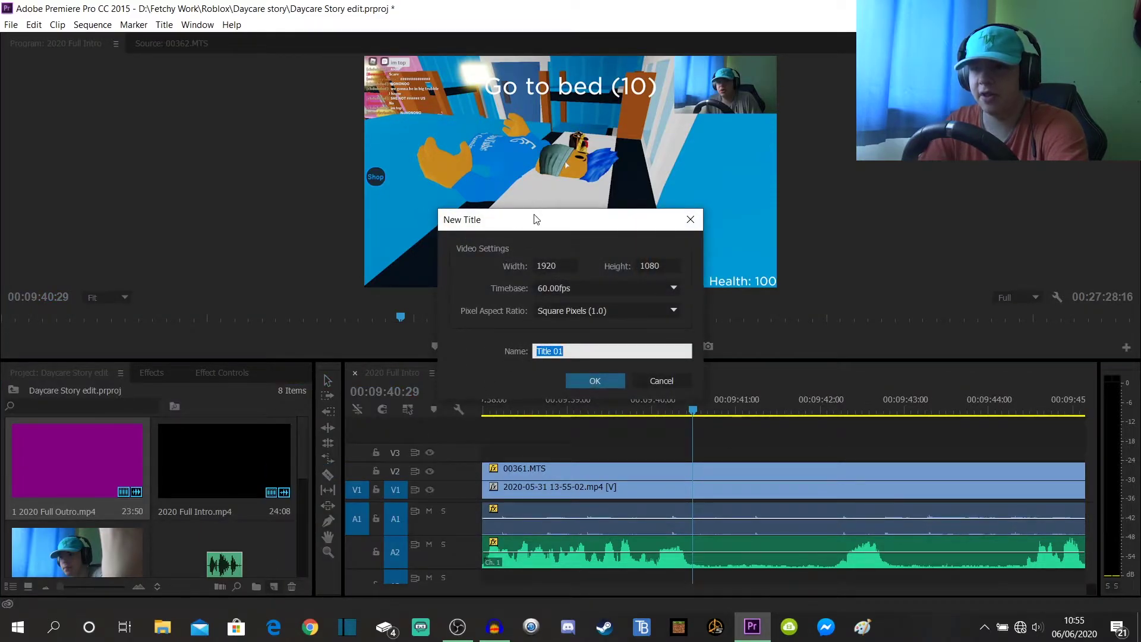
left_click_drag(535, 218, 535, 198)
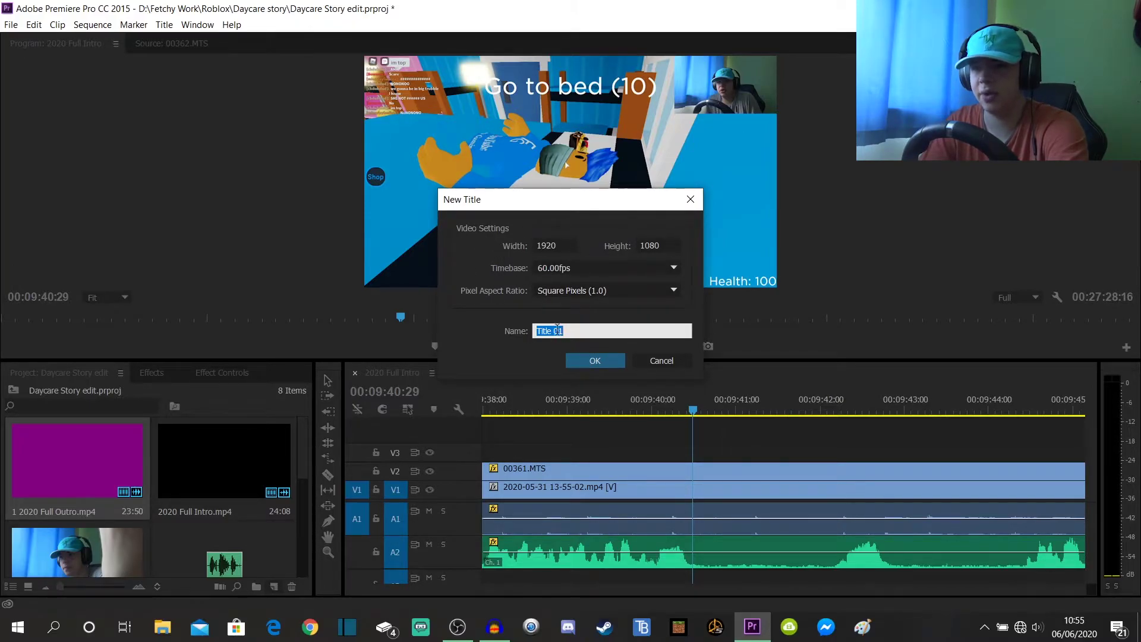
left_click(595, 360)
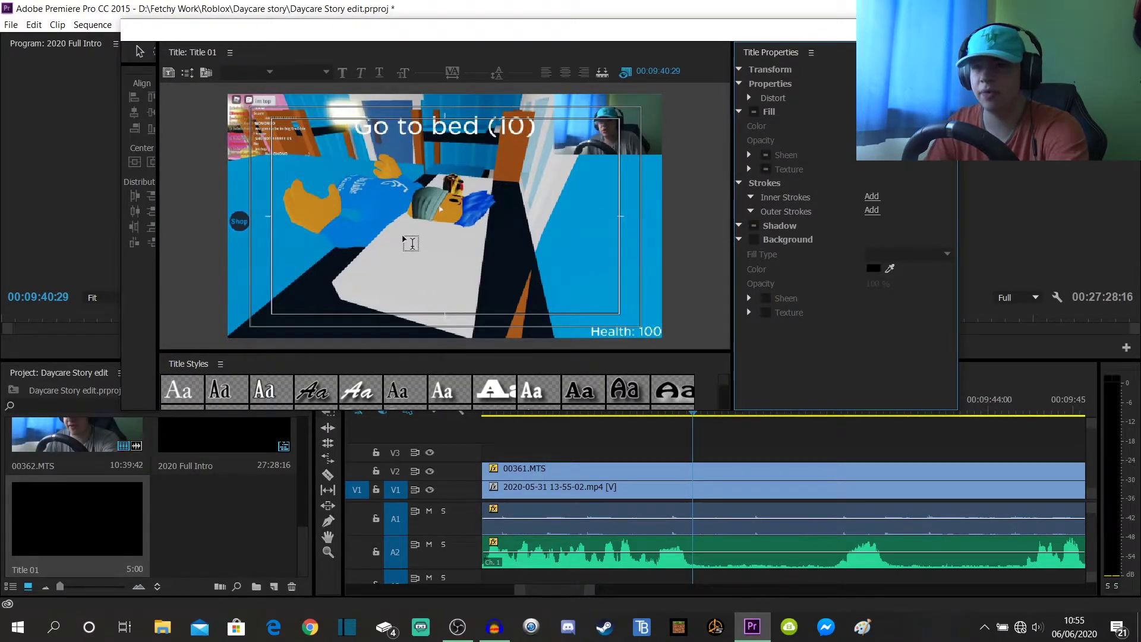
Apply a text style and type 'Airplane Story' on the frame.
left_click_drag(568, 30, 518, 75)
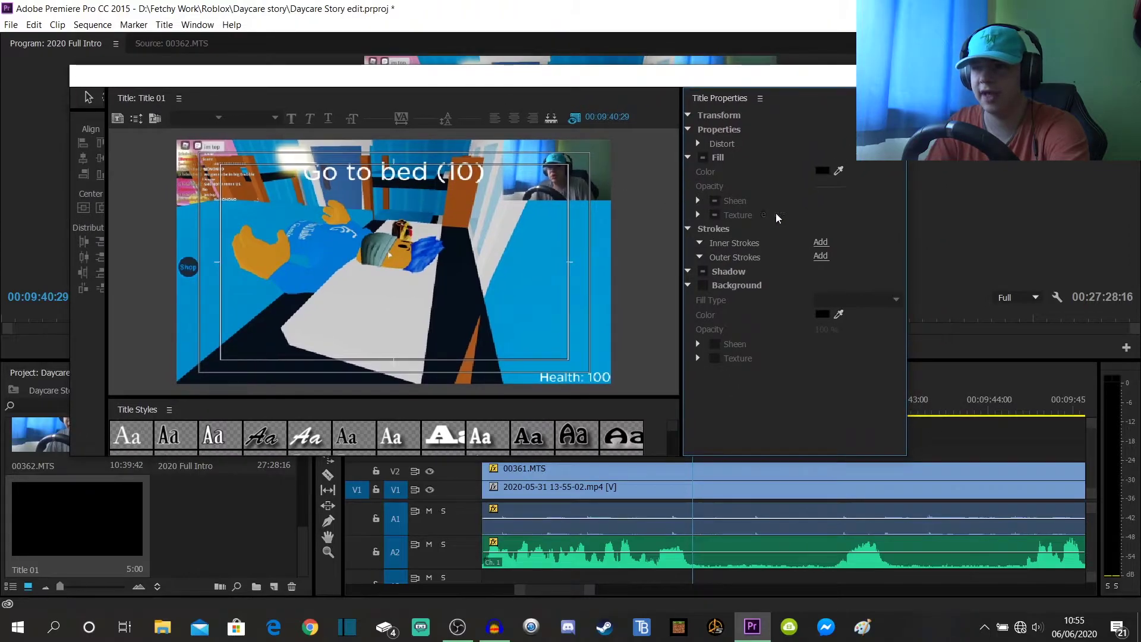
left_click(213, 438)
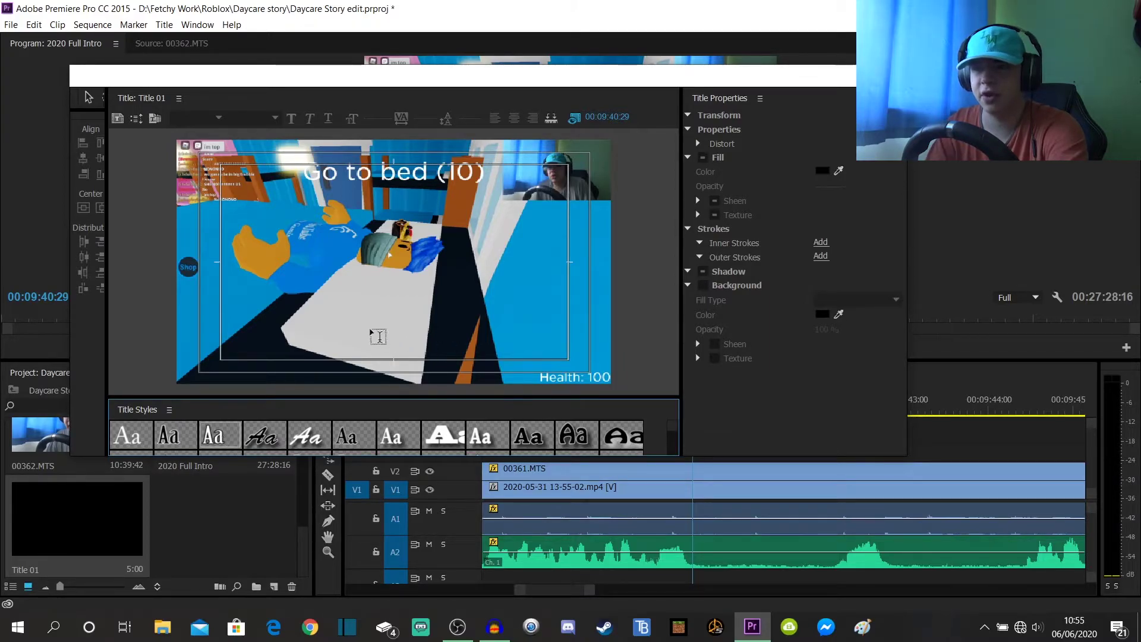
left_click(265, 250)
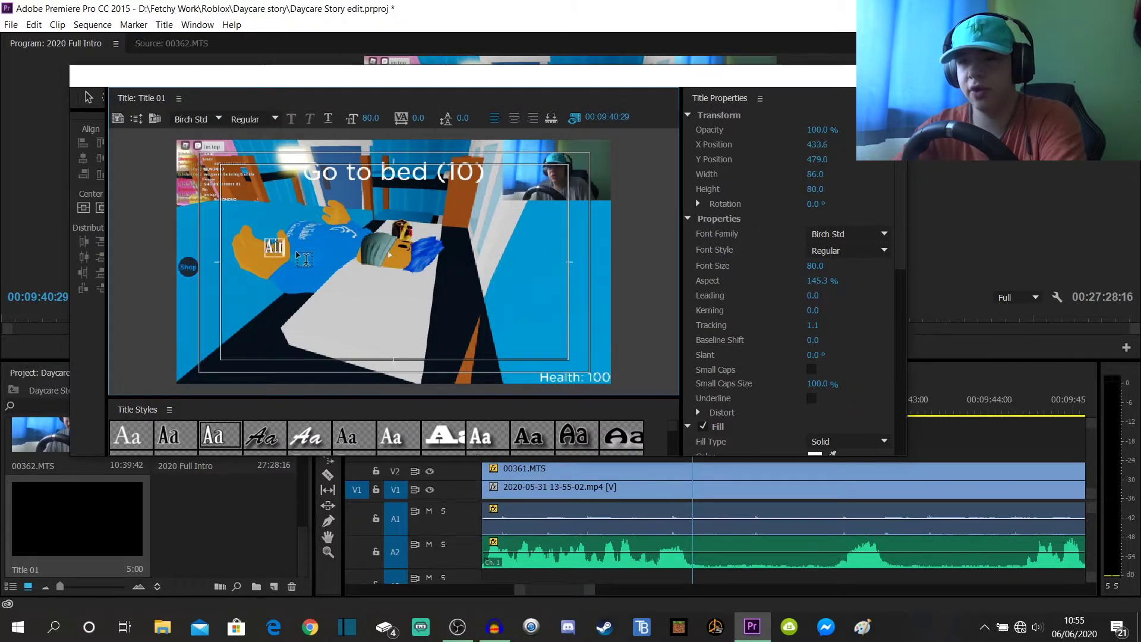
type("Airp")
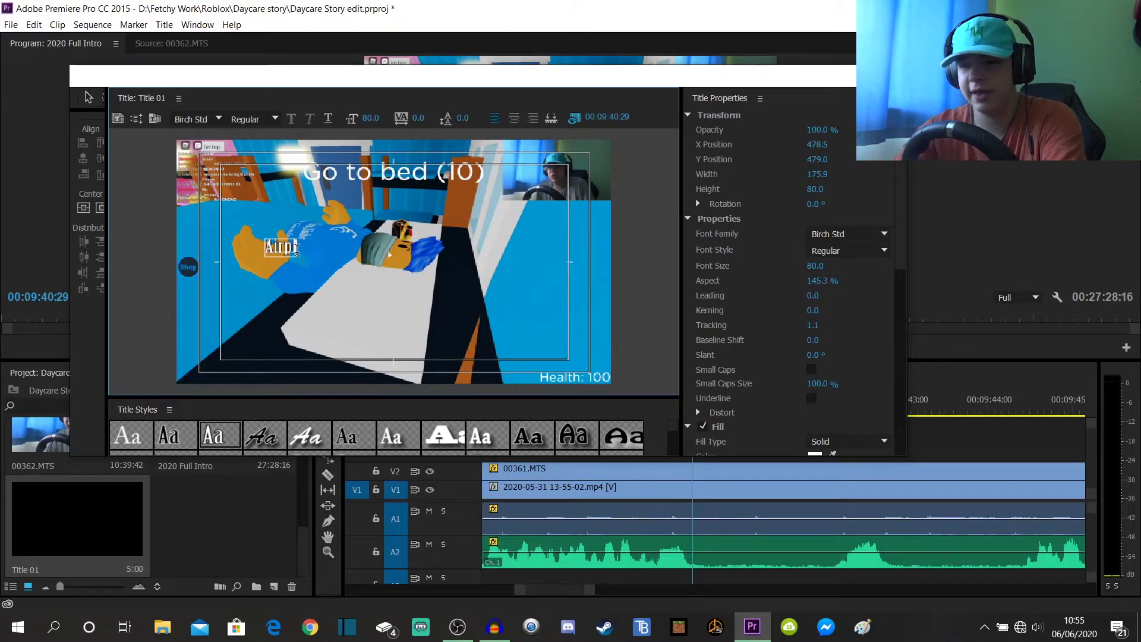
type("lane Story!!")
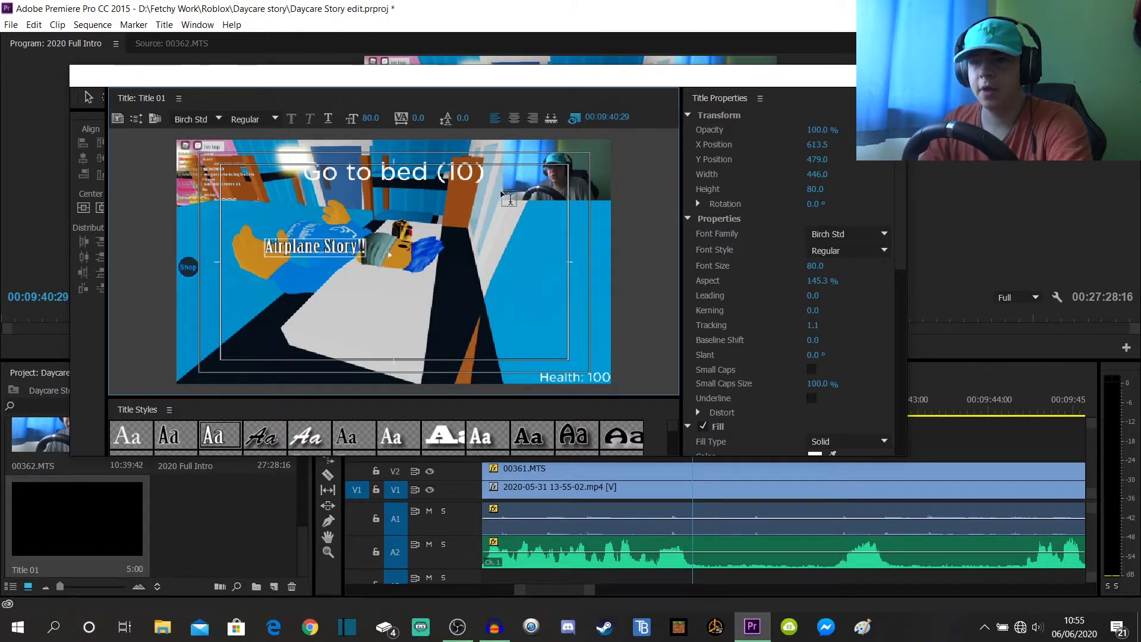
Stretch the title text's aspect and centre it horizontally and vertically.
left_click(822, 272)
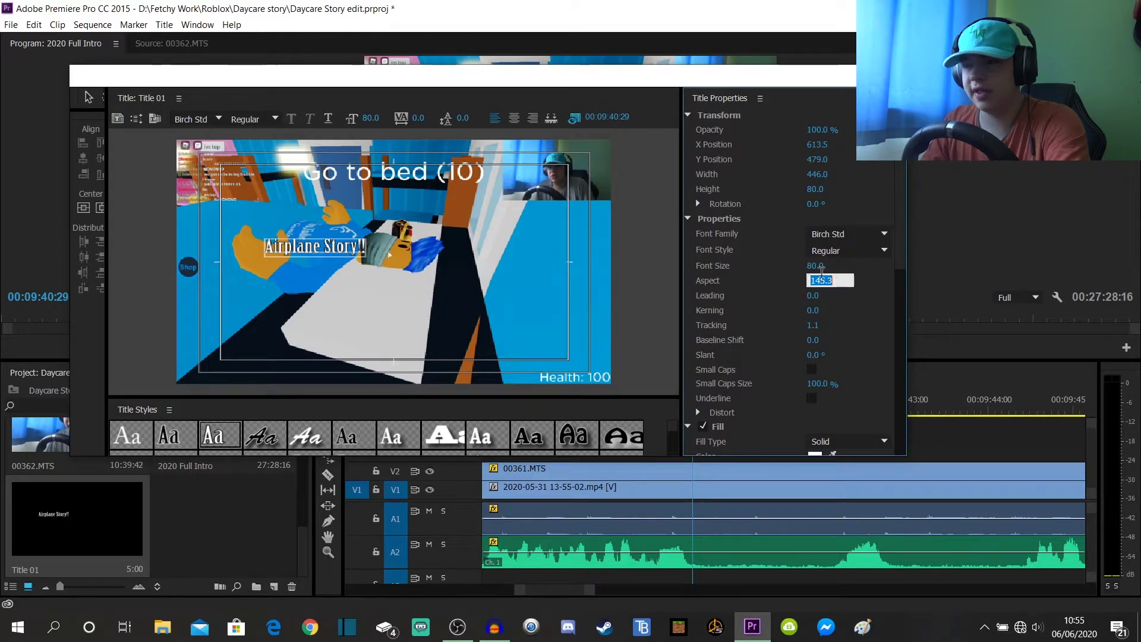
left_click_drag(815, 266, 745, 266)
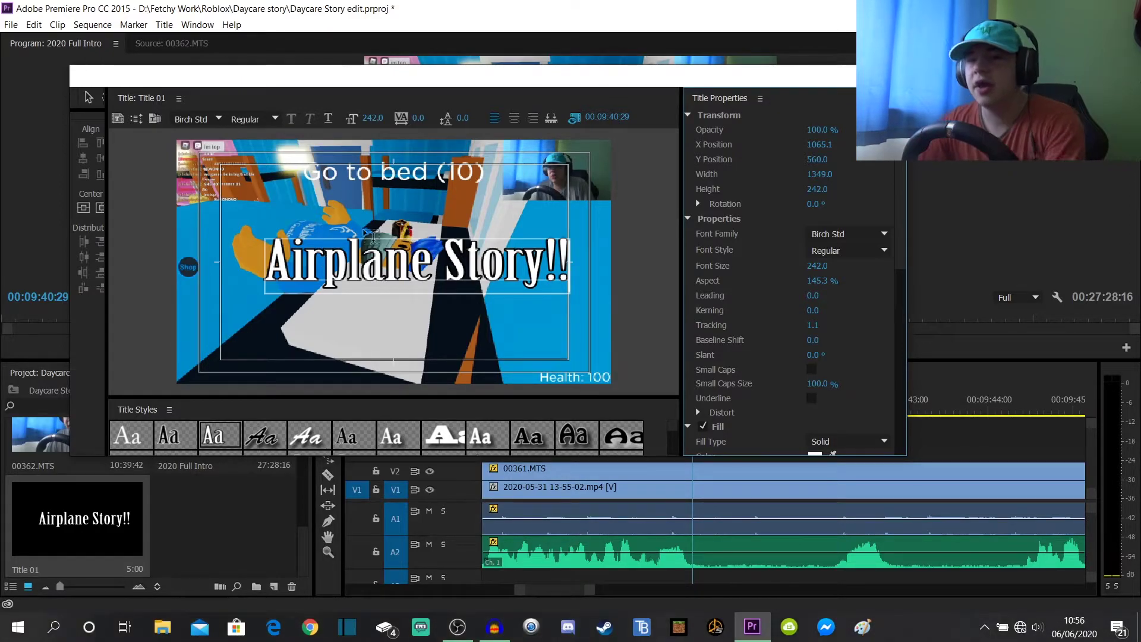
left_click_drag(107, 242, 142, 242)
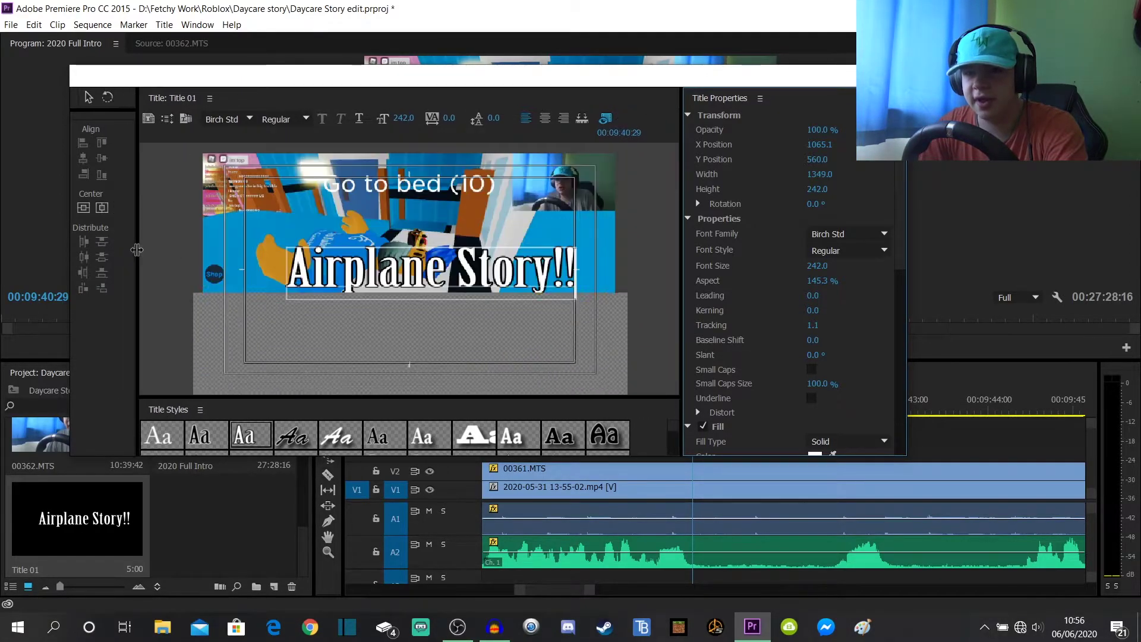
left_click_drag(283, 81, 415, 200)
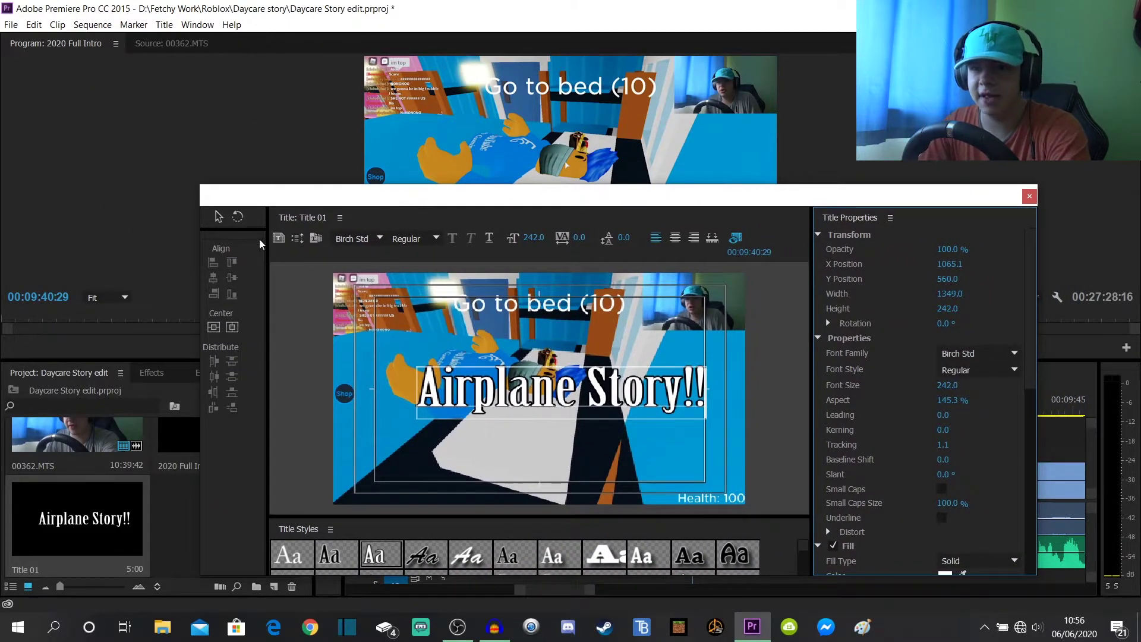
left_click(215, 328)
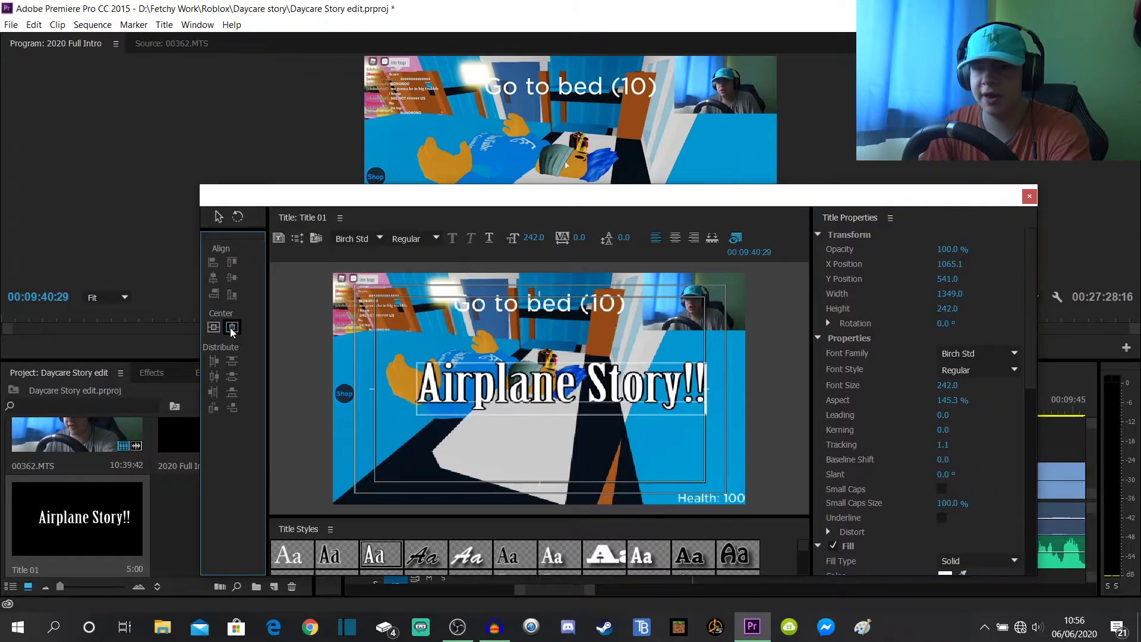
left_click(232, 327)
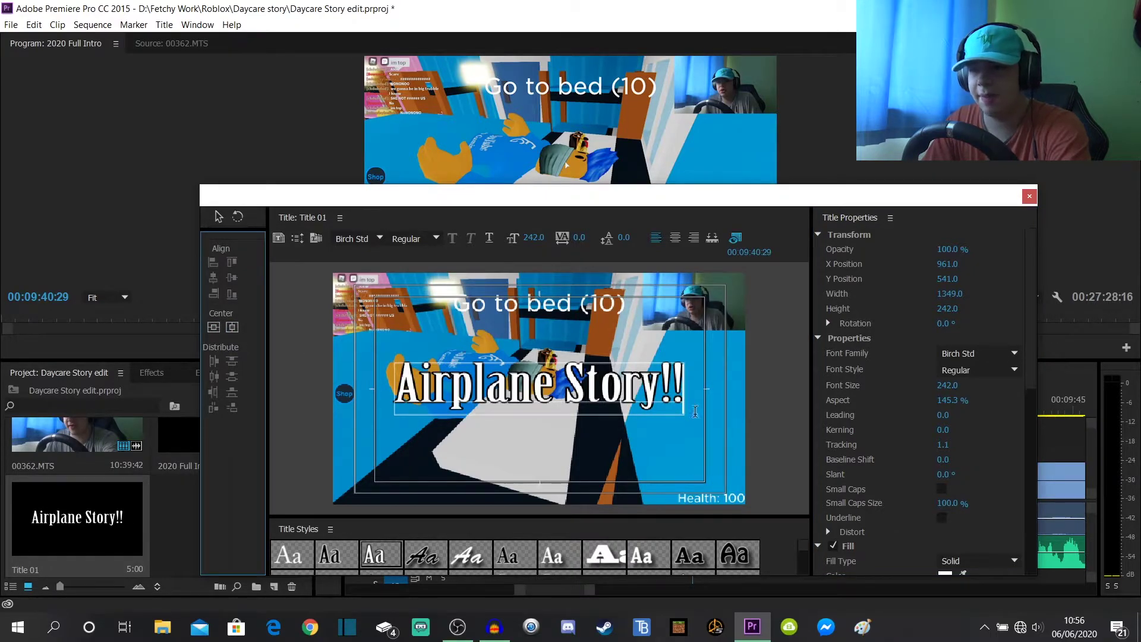
Set the font size to 200, re-centre the text on both axes, and close the editor.
left_click(947, 387)
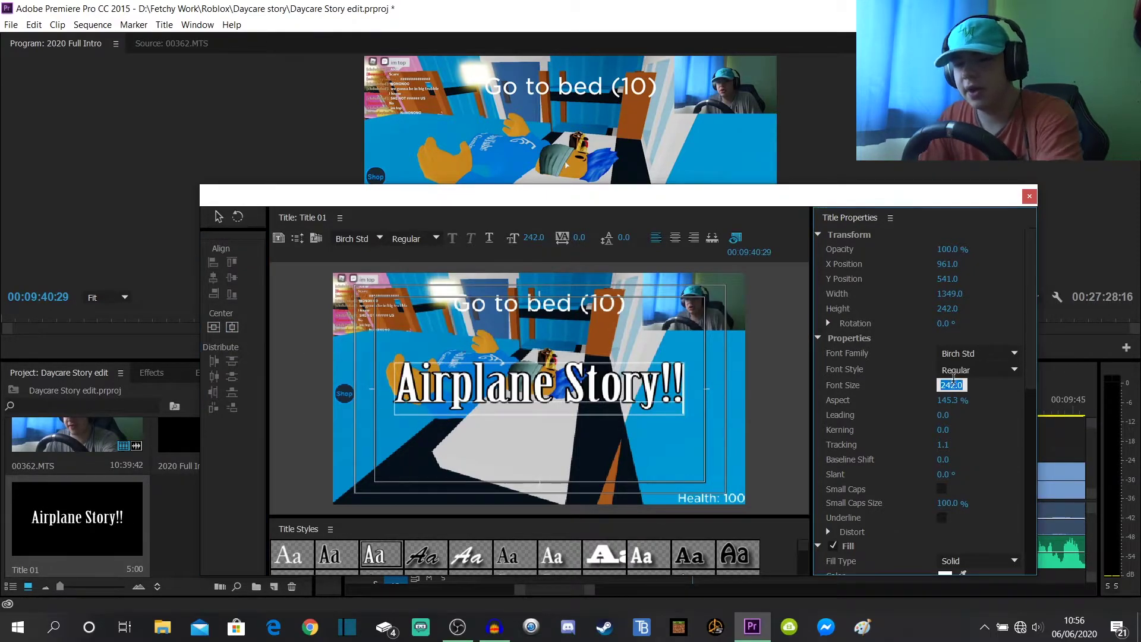
type("200")
key("Return")
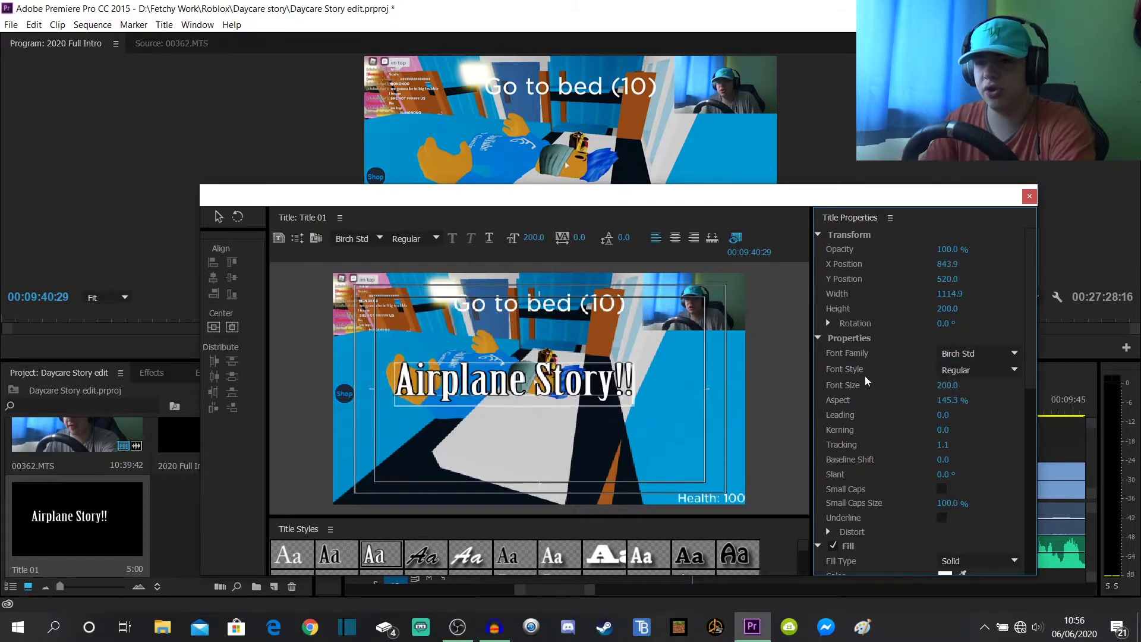
left_click(214, 327)
left_click(232, 328)
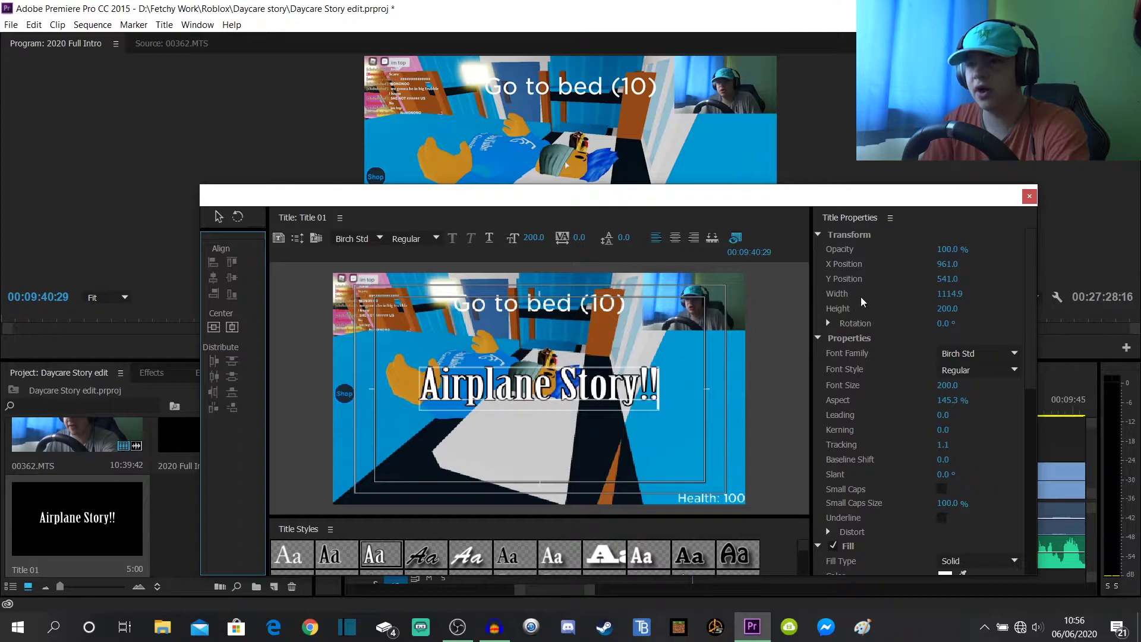
left_click(636, 393)
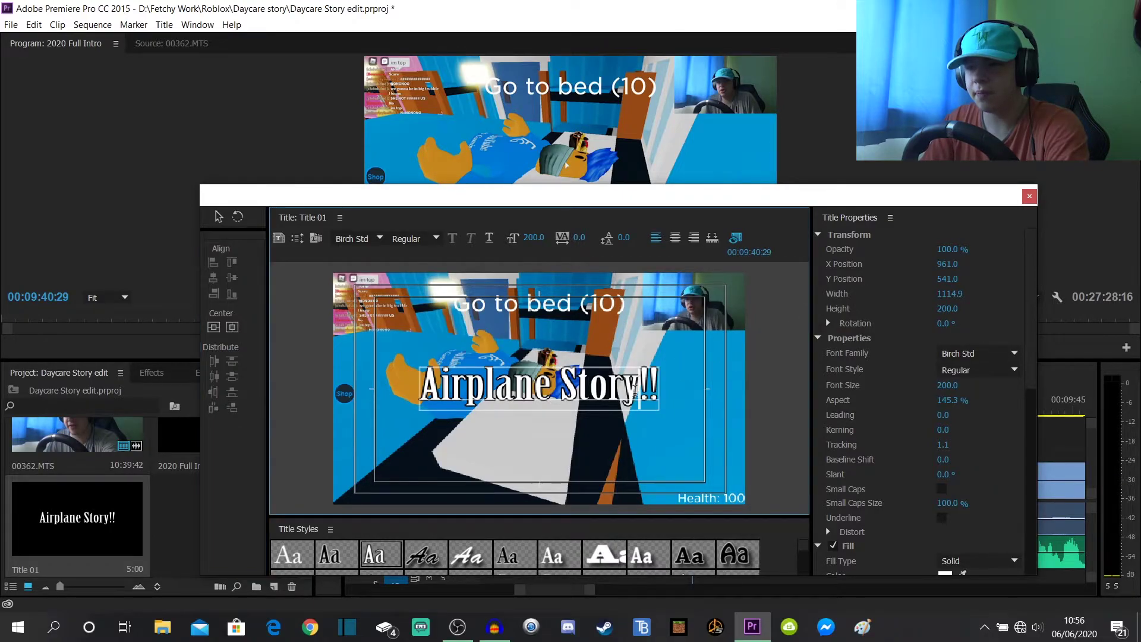
left_click(1029, 197)
Place Title 01 on V3 at the playhead and preview it over the gameplay.
left_click_drag(77, 517, 699, 456)
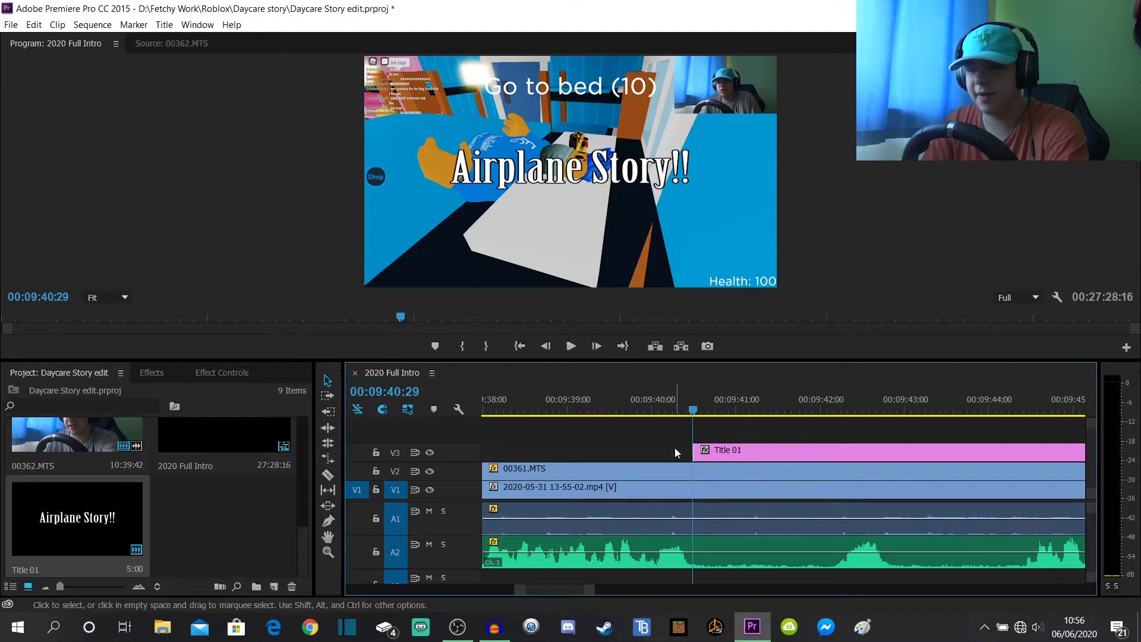
key("space")
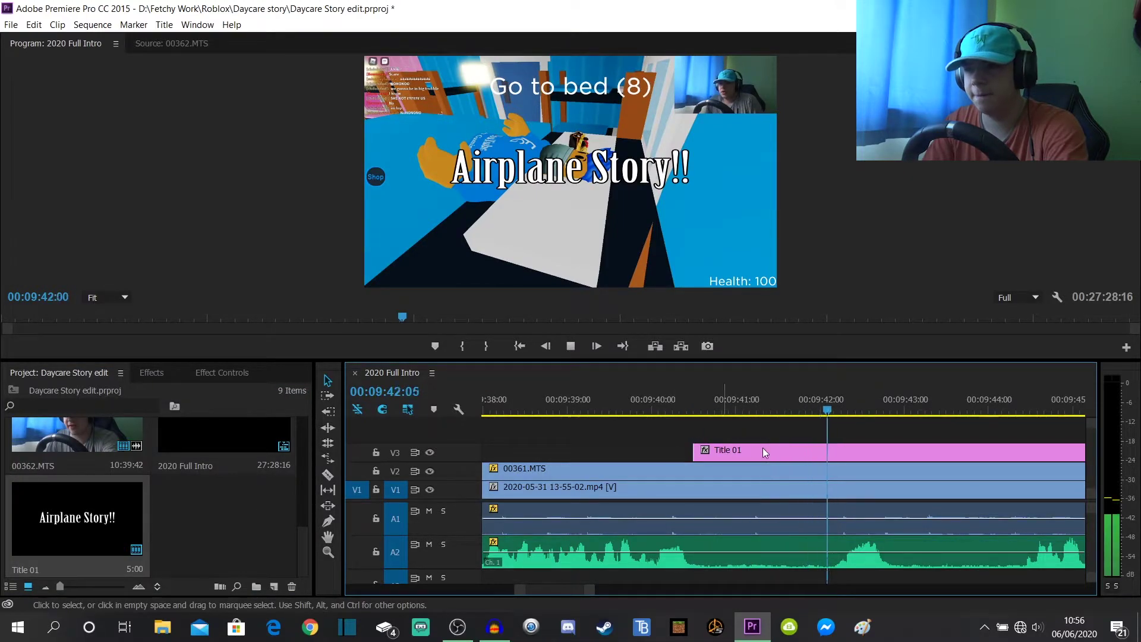
left_click_drag(830, 397, 834, 398)
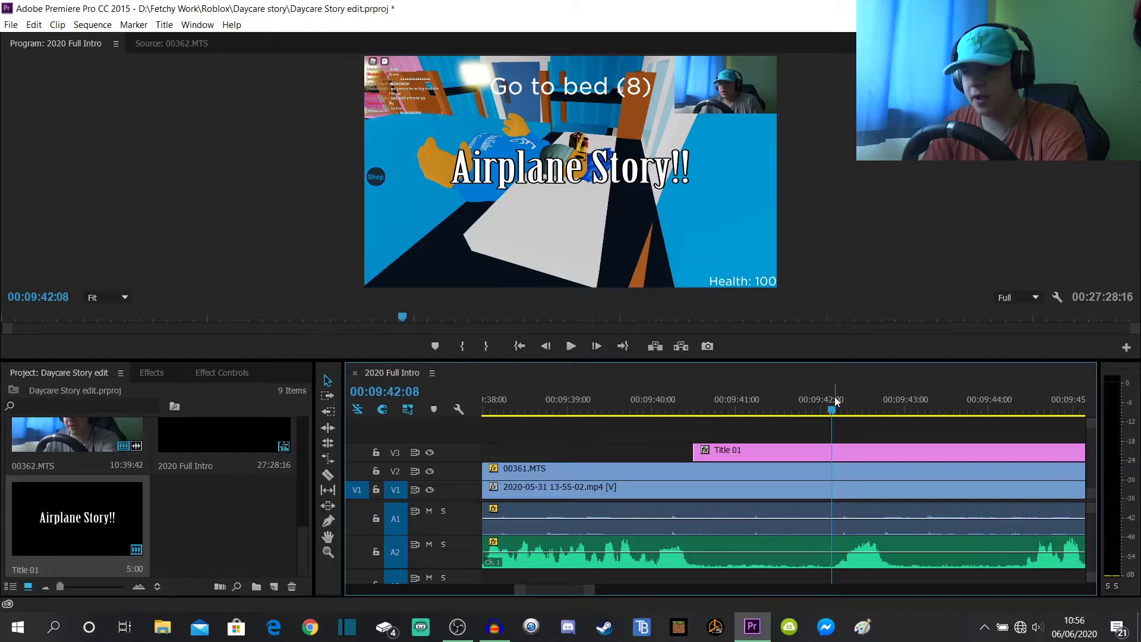
key("ctrl+k")
left_click(876, 450)
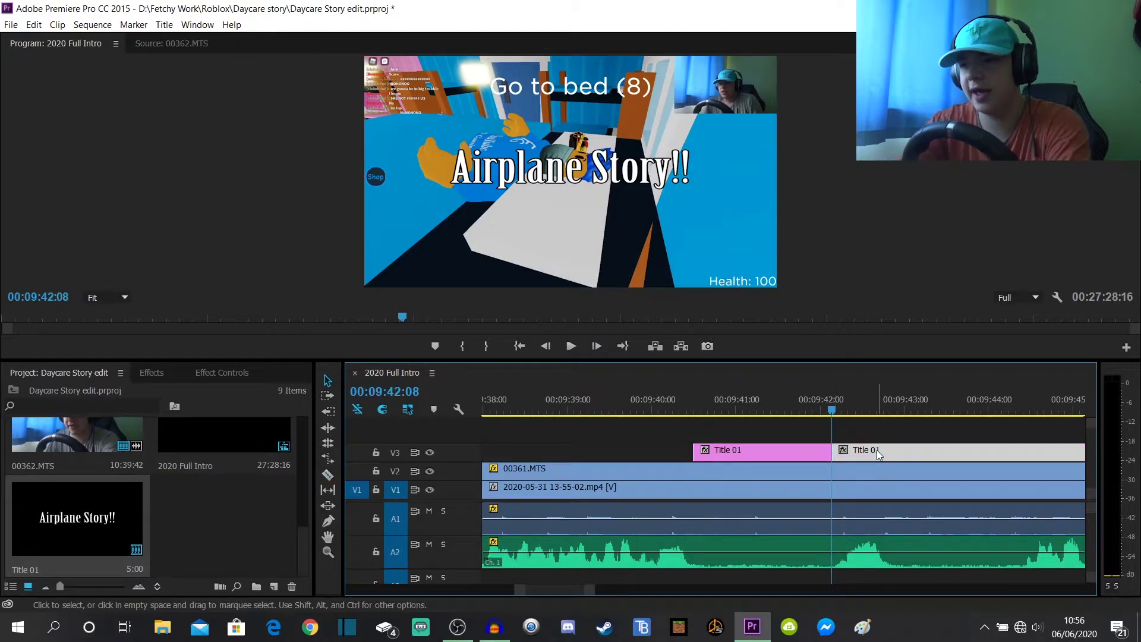
key("ctrl+z")
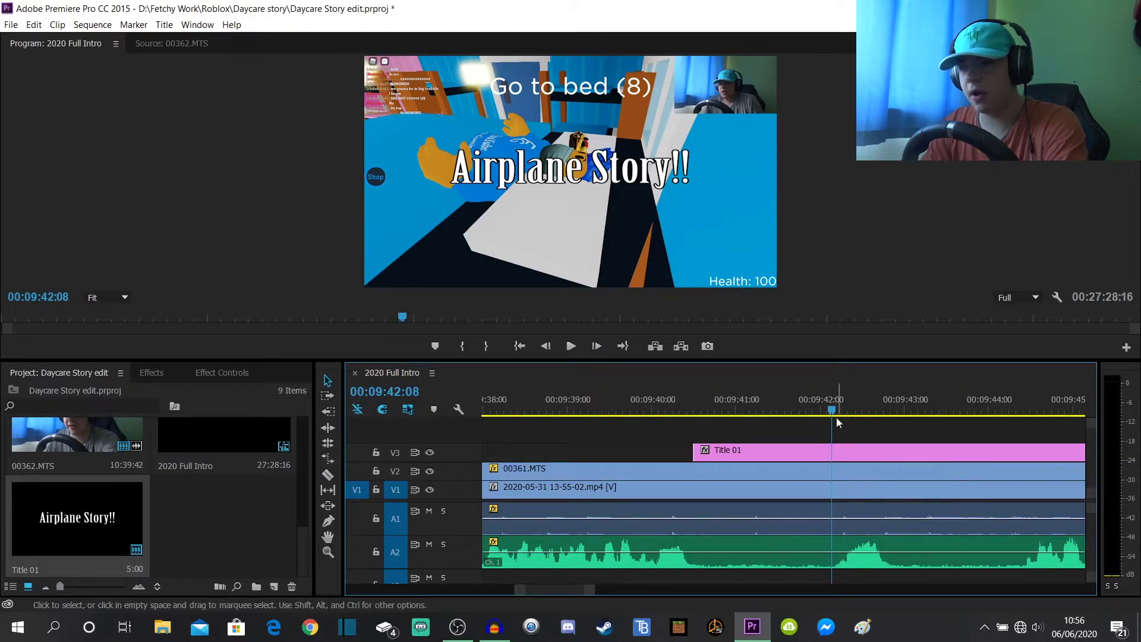
Cut Title 01 at 00:09:42:31 and delete the tail.
left_click_drag(836, 417, 863, 410)
key("c")
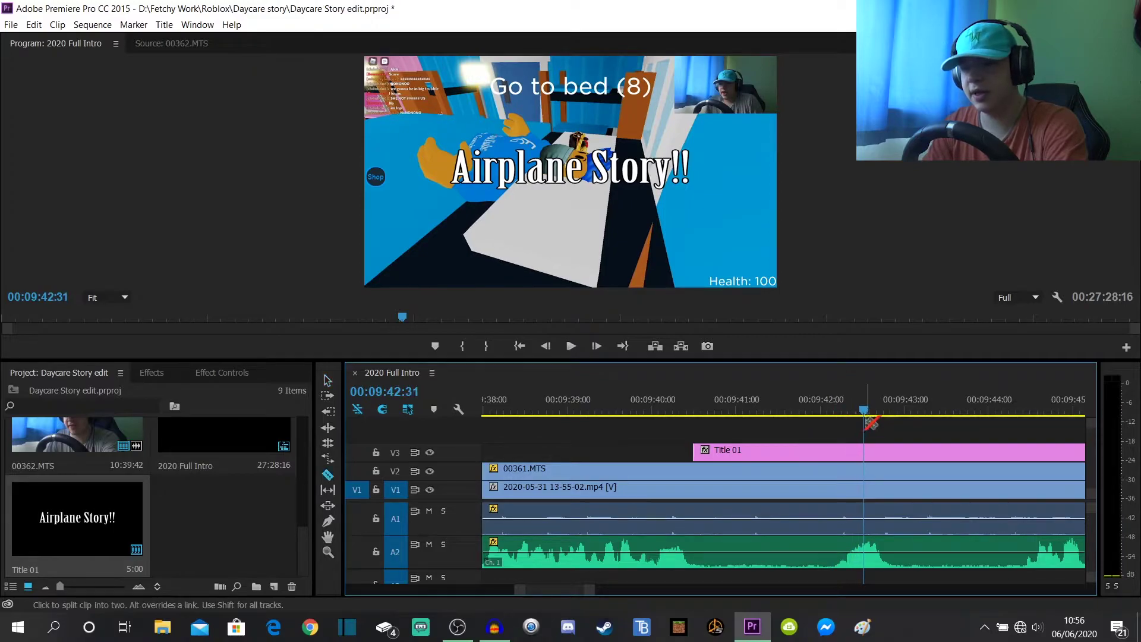
key("v")
left_click(908, 453)
key("Delete")
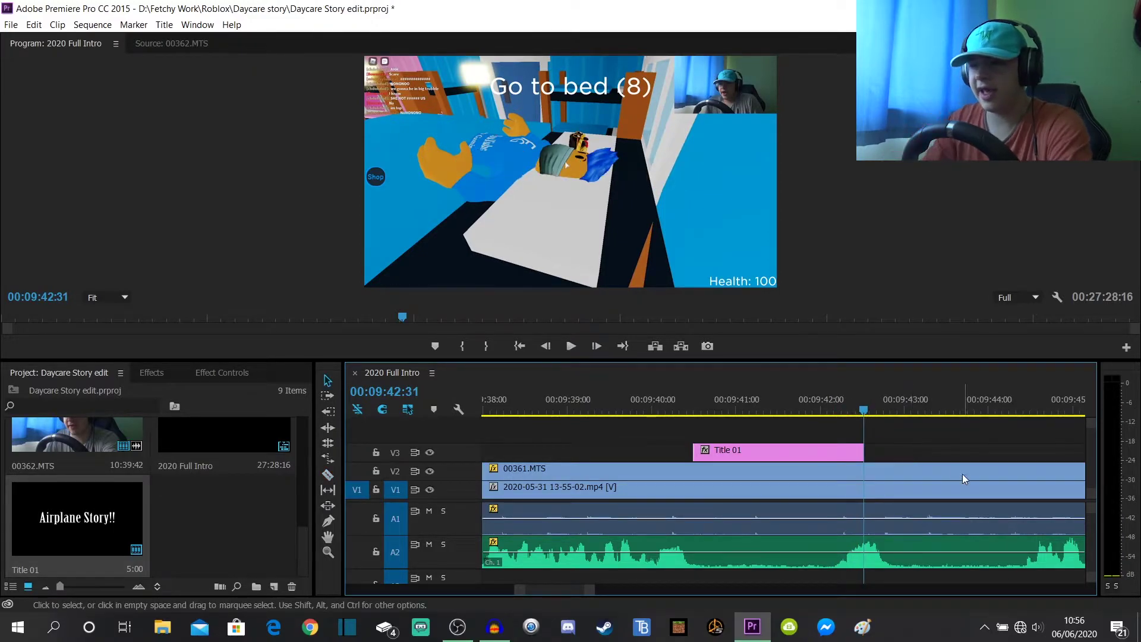
Apply default cross dissolve transitions to both the end and start of Title 01.
right_click(863, 453)
left_click(879, 534)
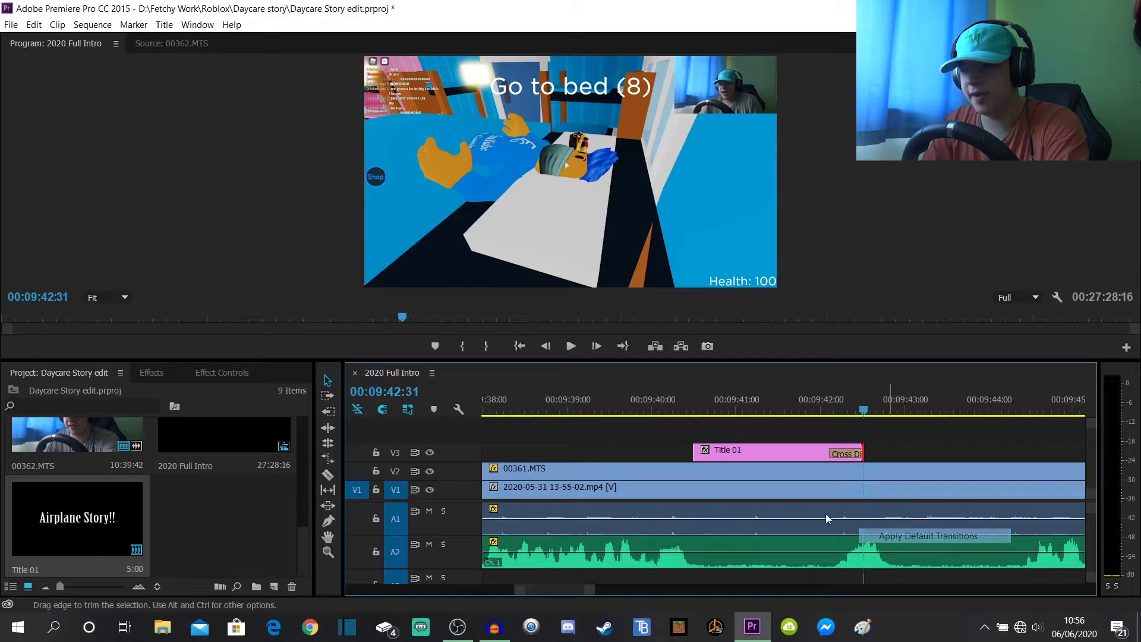
right_click(698, 455)
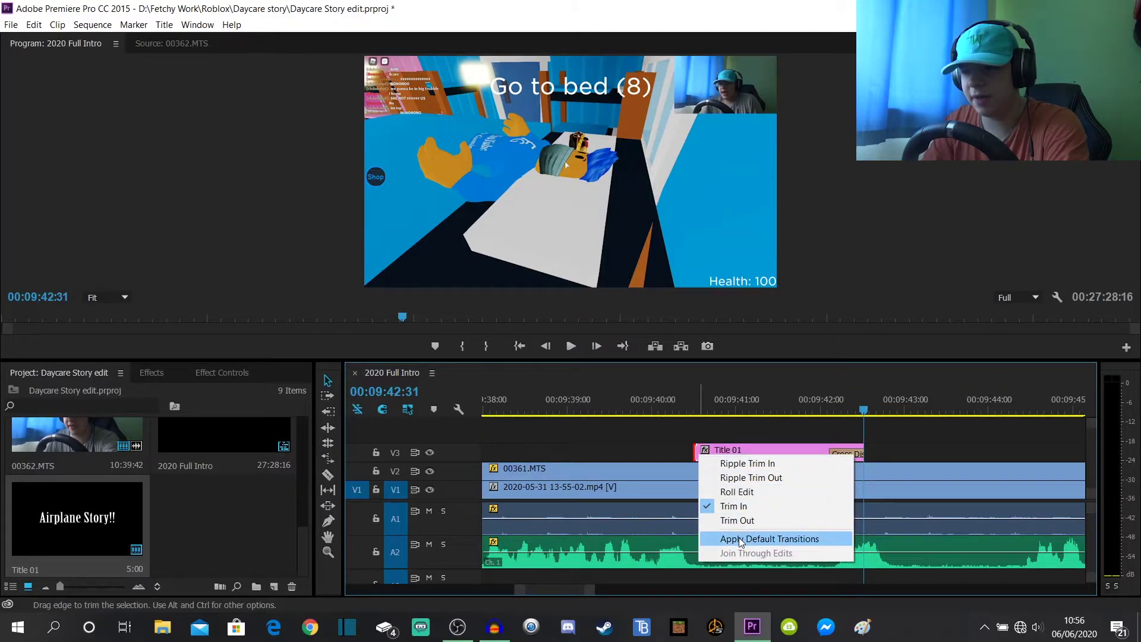
left_click(740, 536)
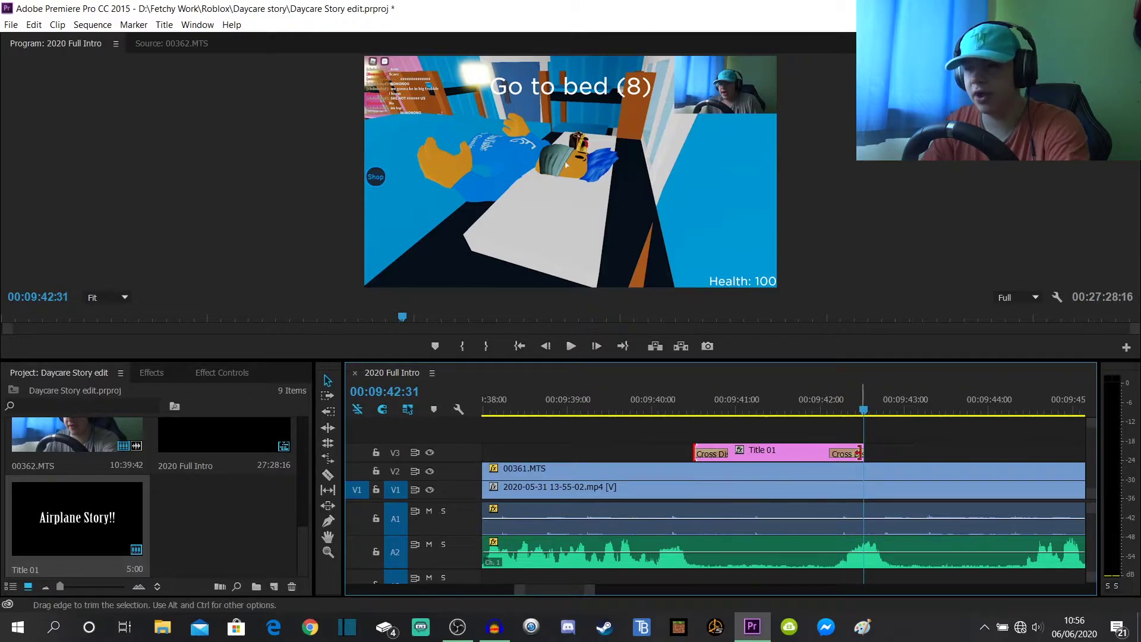
right_click(696, 454)
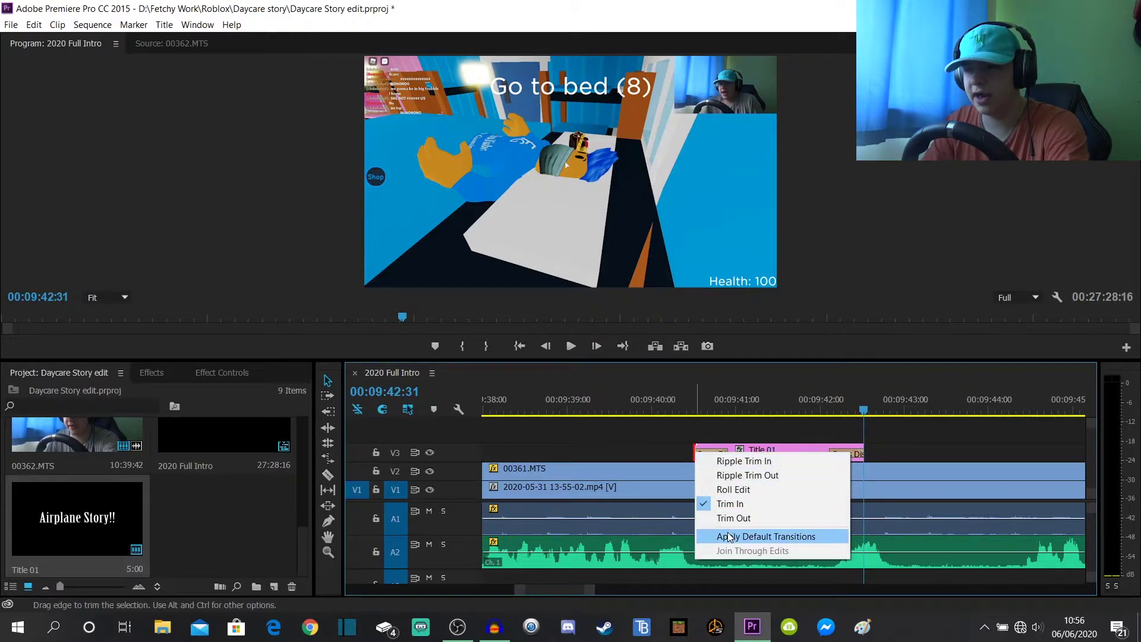
left_click(656, 459)
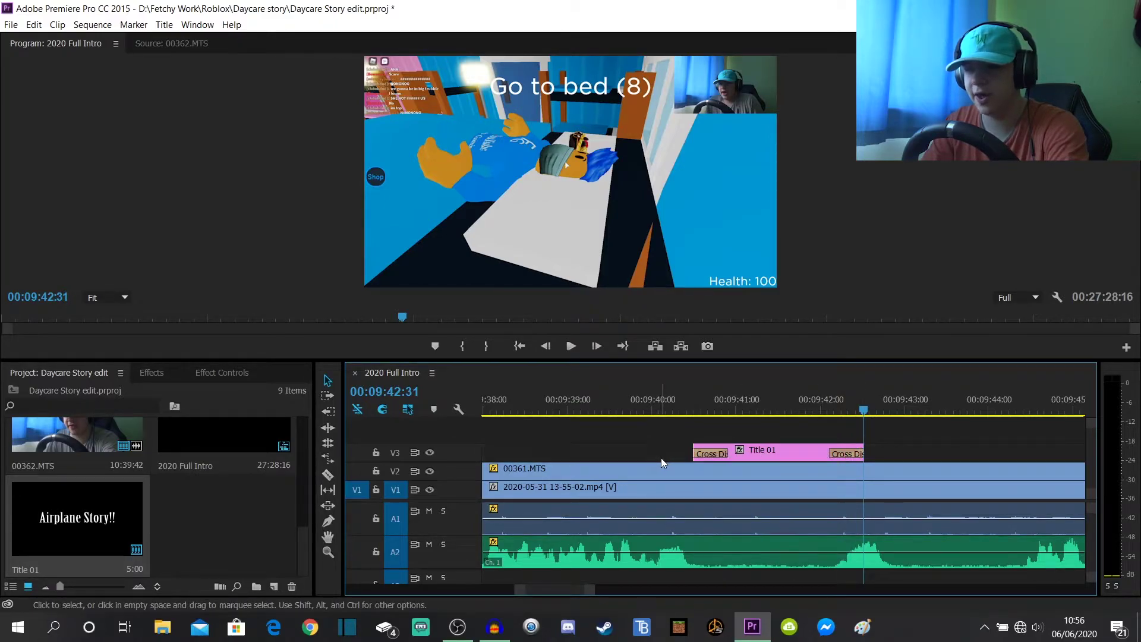
Play from 00:09:40:03 to review the title fading in and out.
left_click_drag(690, 398, 658, 399)
key("space")
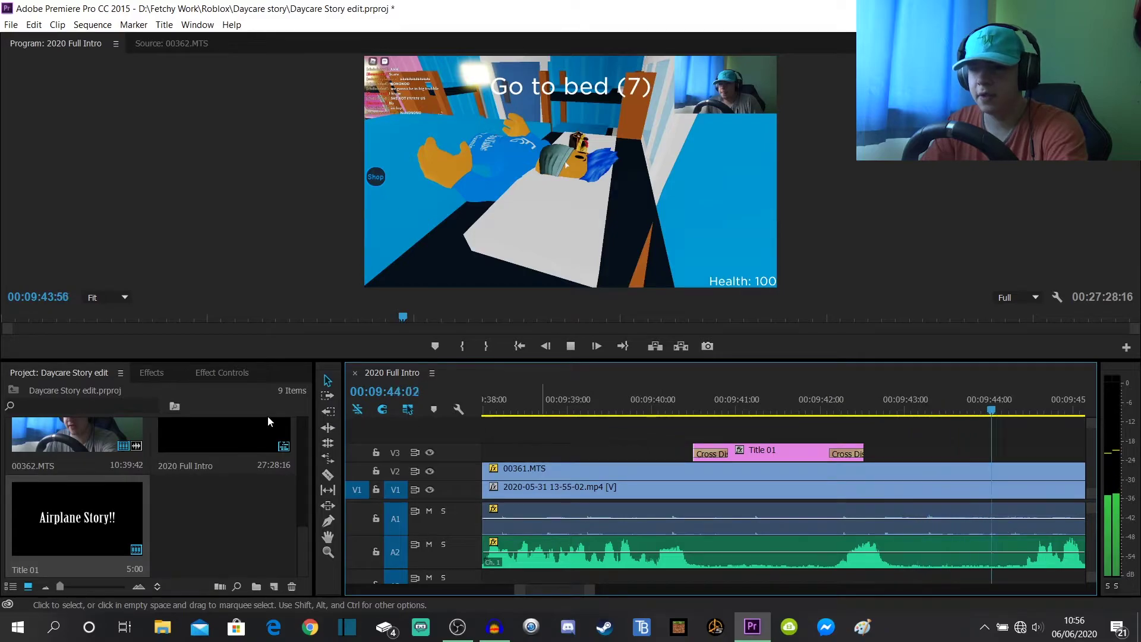
key("space")
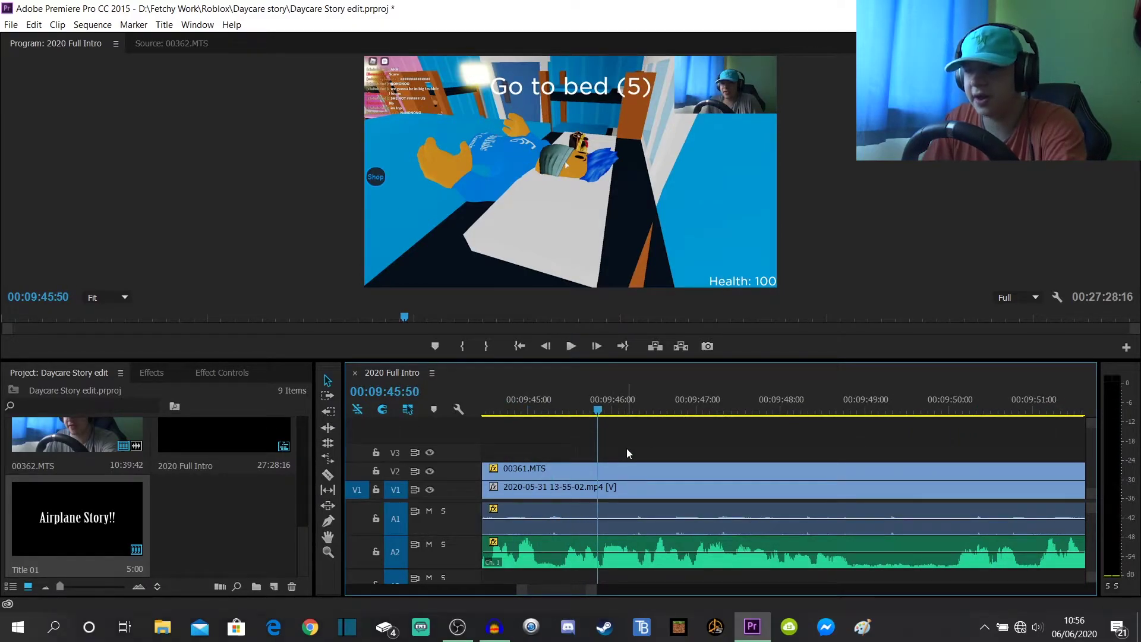
key("space")
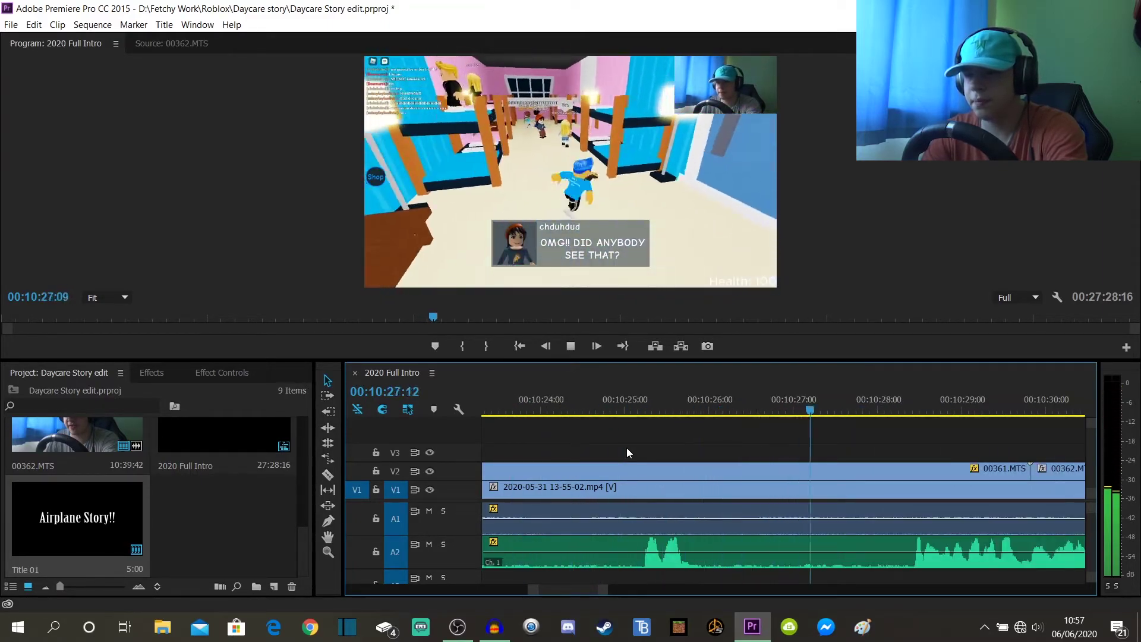
Zoom the timeline and apply the Proper 2020 facecam position preset to 00362.MTS.
key("space")
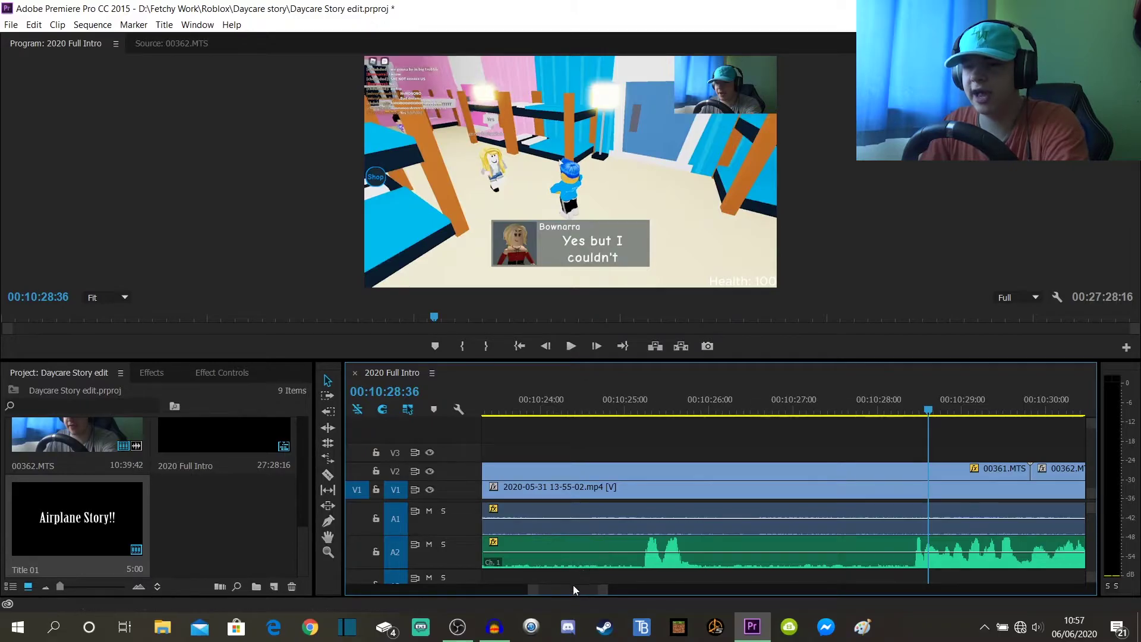
left_click_drag(573, 585, 574, 588)
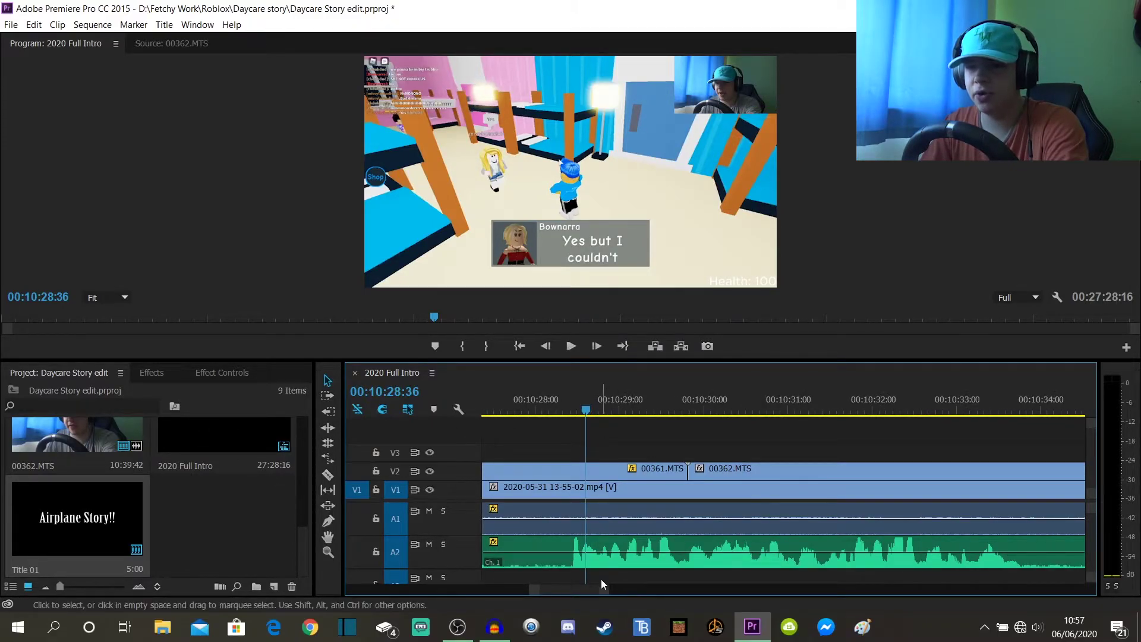
left_click_drag(607, 588, 986, 586)
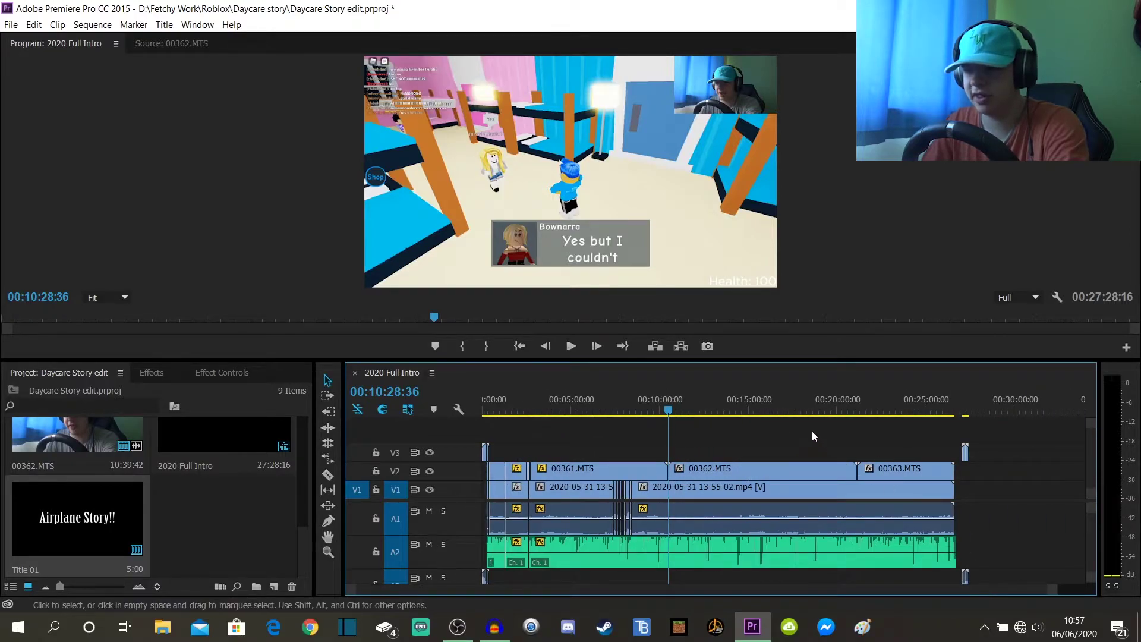
left_click_drag(808, 429, 876, 467)
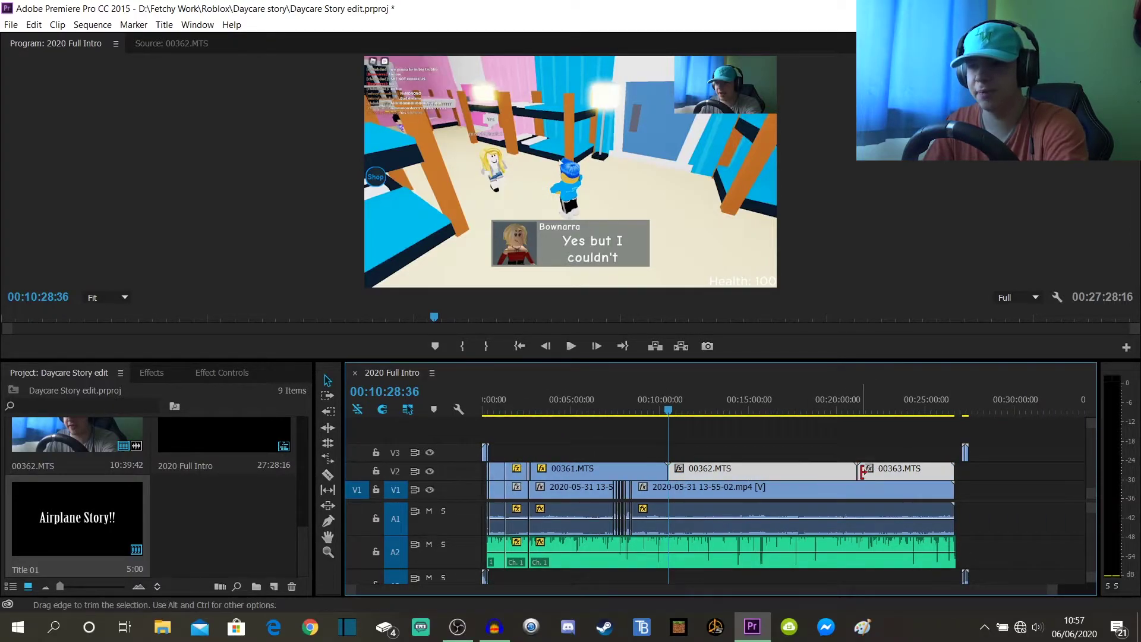
left_click(153, 374)
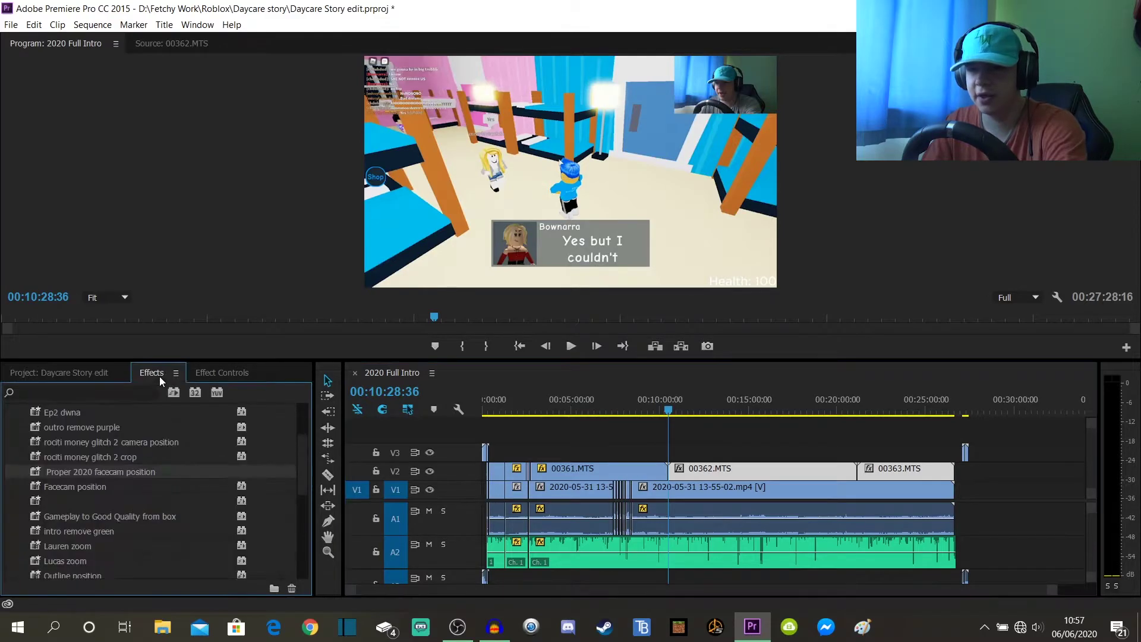
left_click_drag(139, 472, 693, 469)
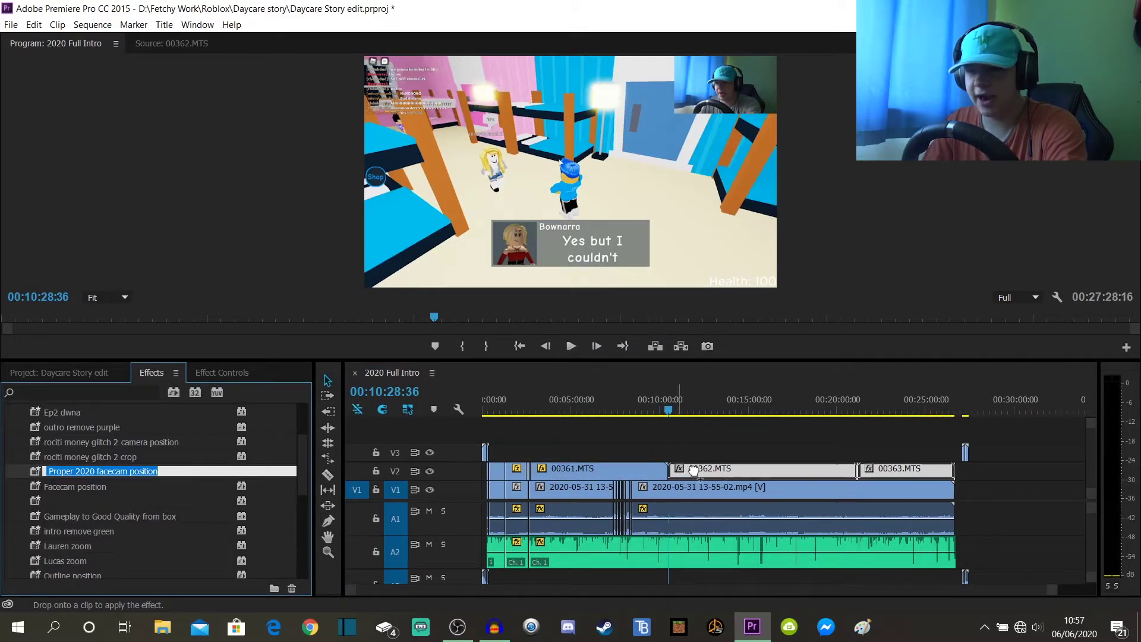
left_click(734, 458)
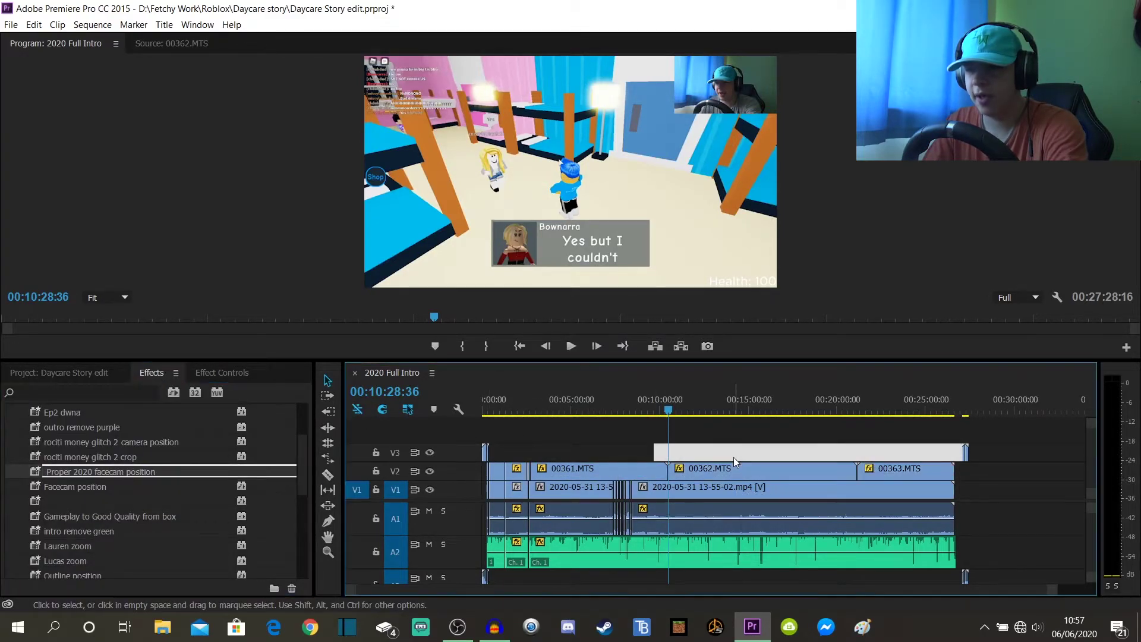
Move the 00363.MTS facecam clip earlier on V2, after 00362.MTS.
left_click(739, 395)
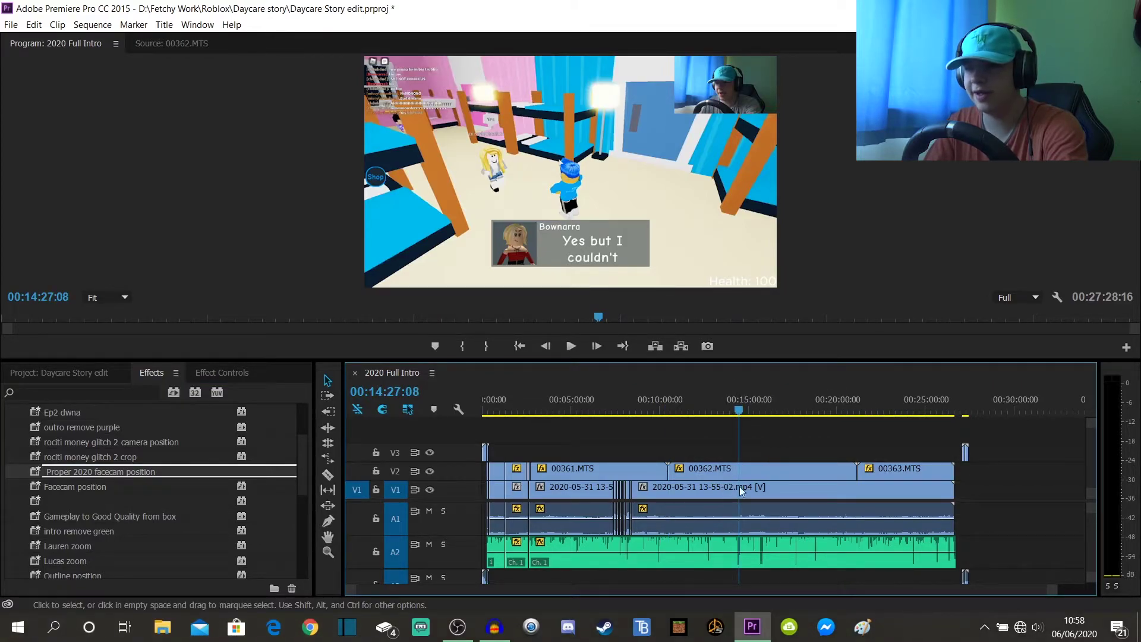
left_click(915, 400)
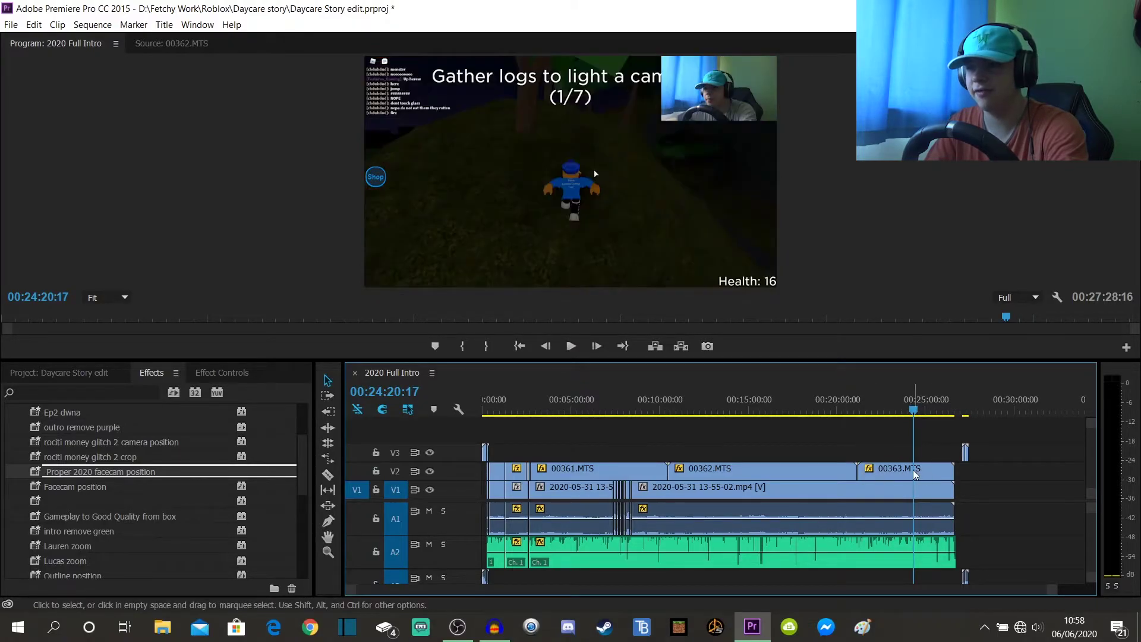
left_click(886, 473)
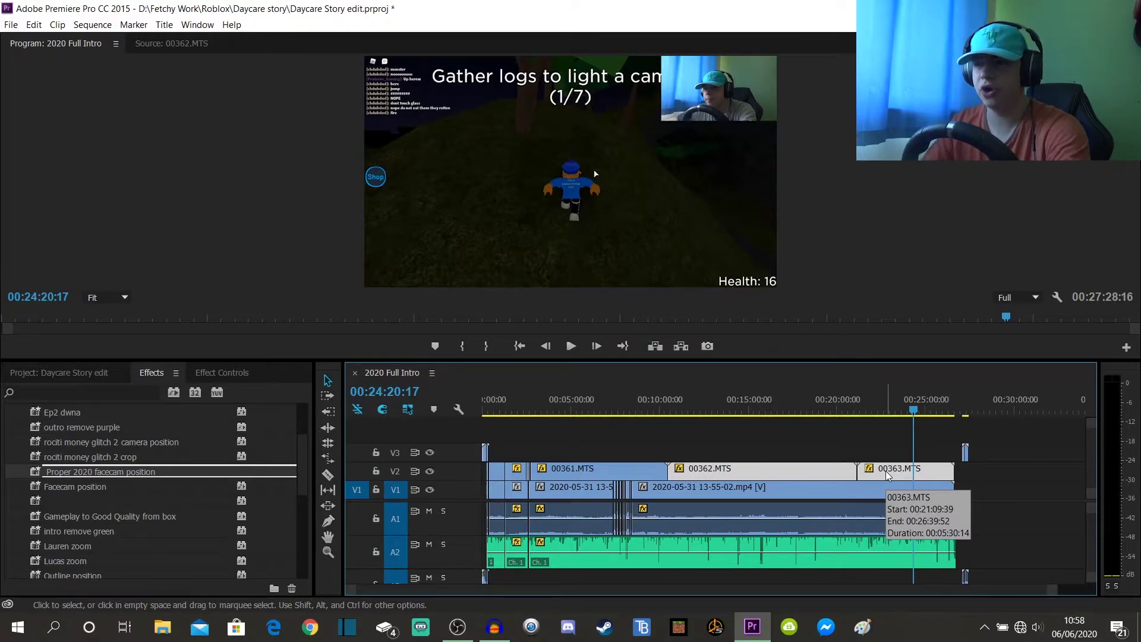
left_click_drag(888, 475, 749, 485)
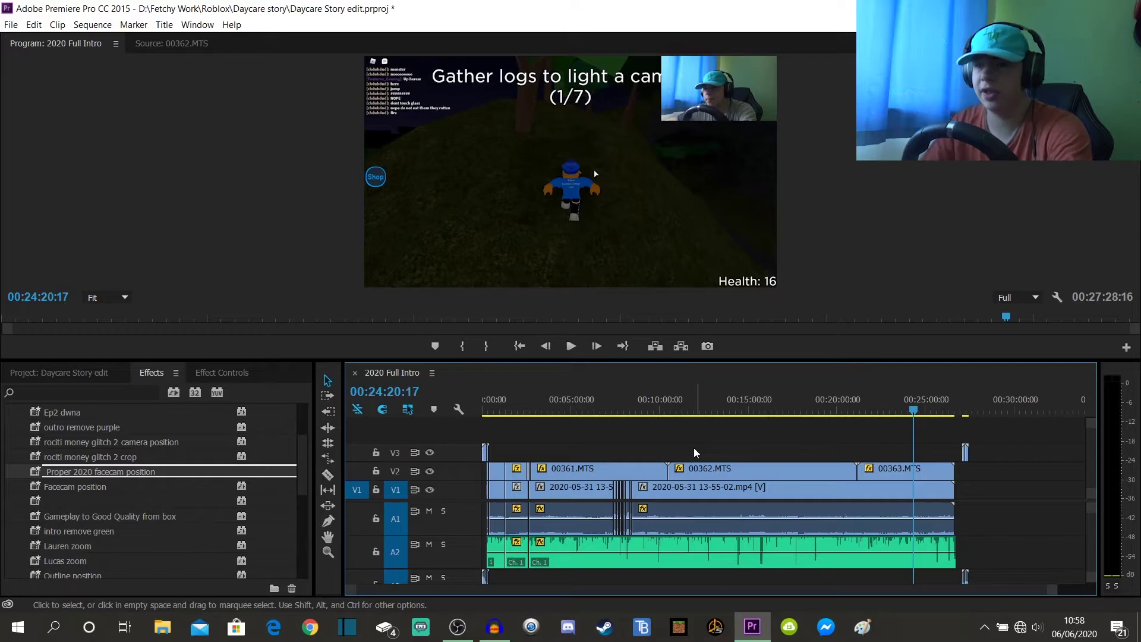
Zoom the timeline in around the ten-minute mark and set the playhead near 10:29.
left_click(661, 409)
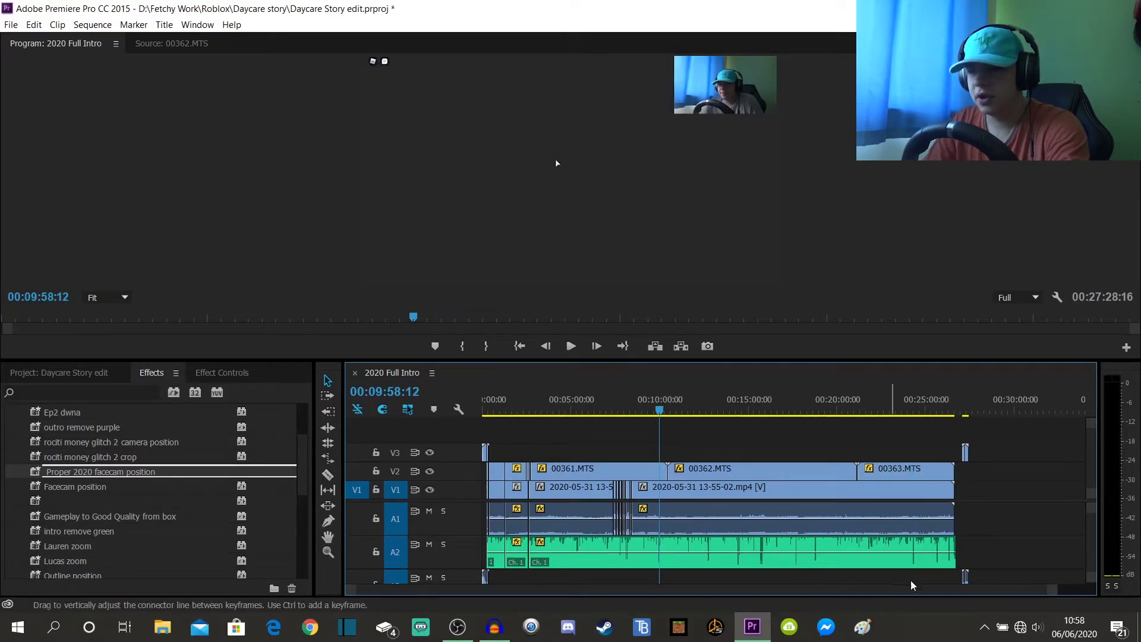
scroll(1058, 597, "down", 2)
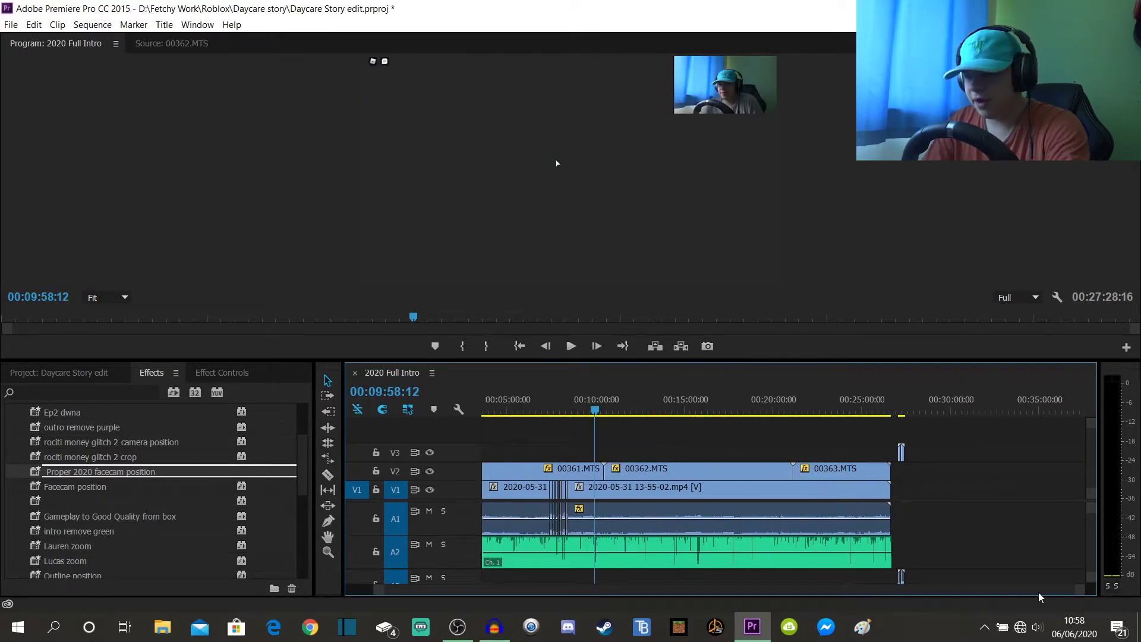
left_click_drag(1040, 596, 835, 594)
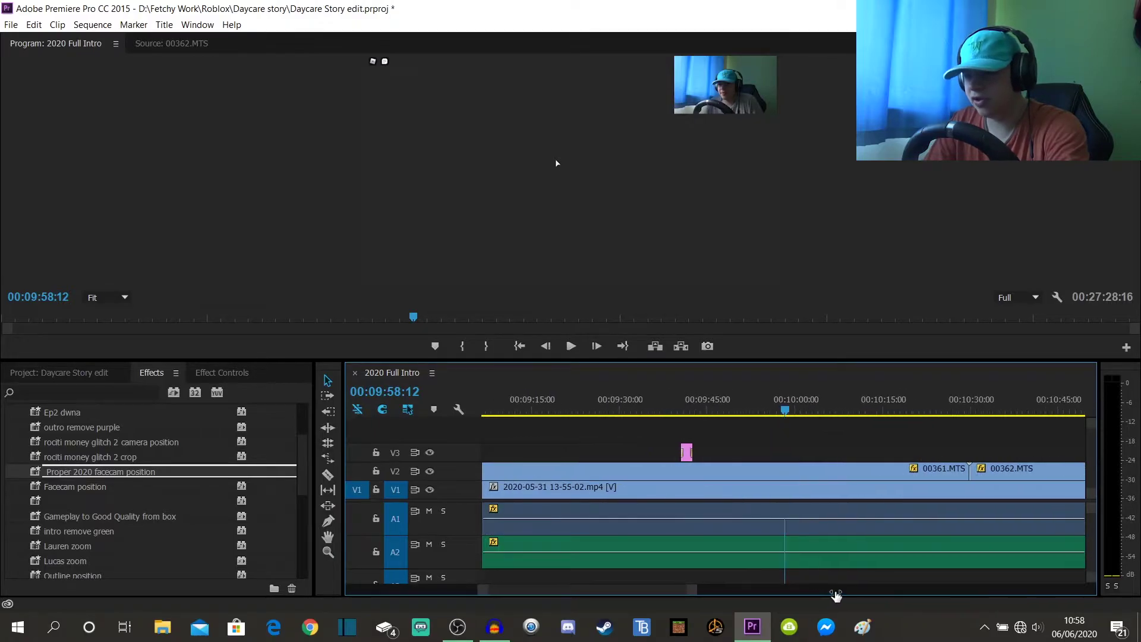
left_click(961, 406)
Play the sequence from 10:29 while zooming the timeline in to a few seconds.
key("space")
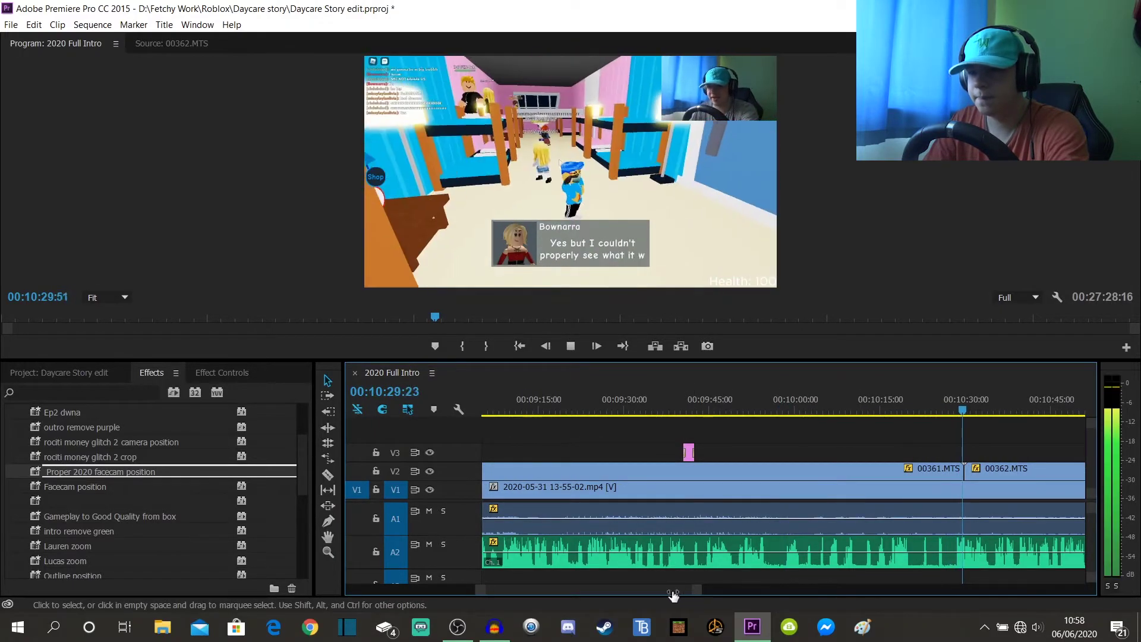
left_click_drag(673, 594, 615, 593)
key("shift+1")
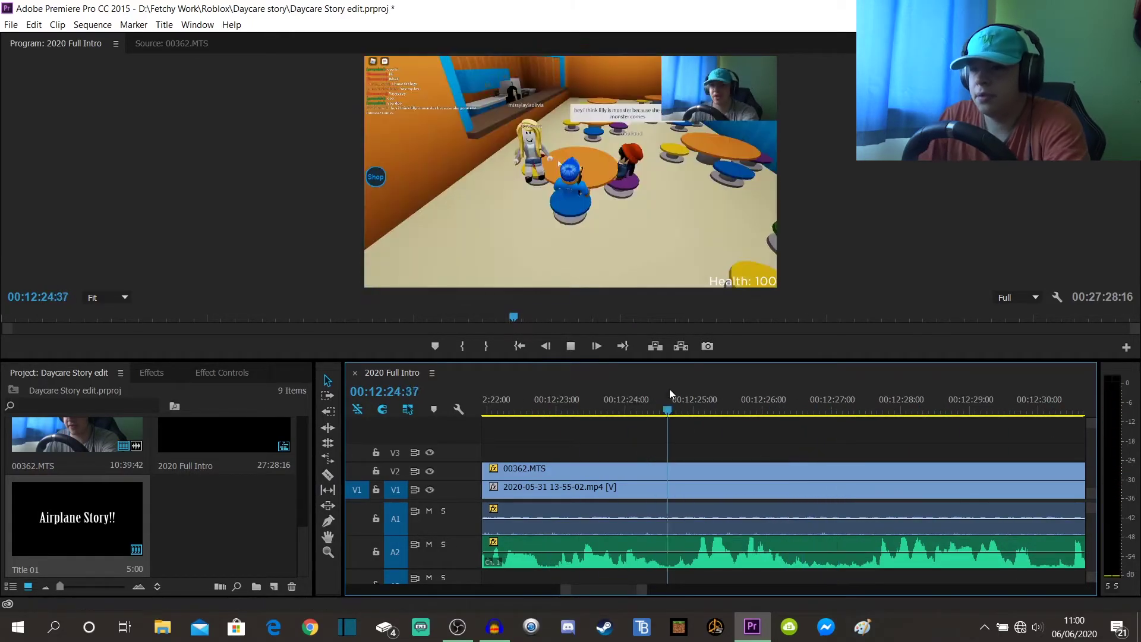
Split 00362.MTS on V2 at 12:24:34 and play from the cut.
mouse_move(669, 389)
left_mouse_down()
mouse_move(689, 387)
mouse_move(612, 388)
mouse_move(662, 388)
left_mouse_up()
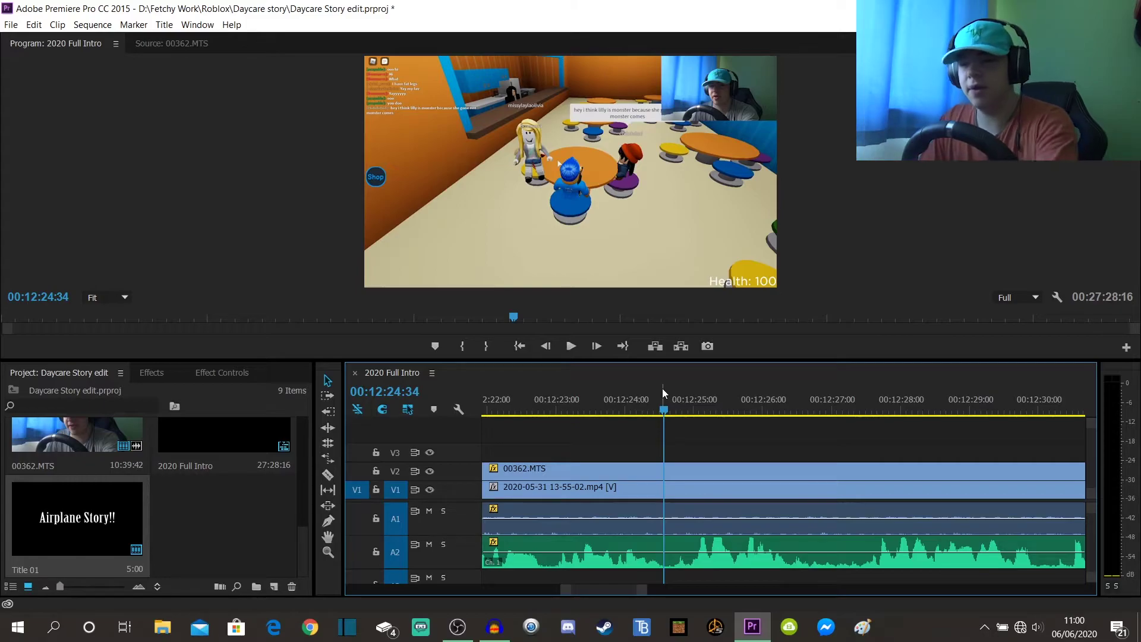
key("c")
left_click(665, 471)
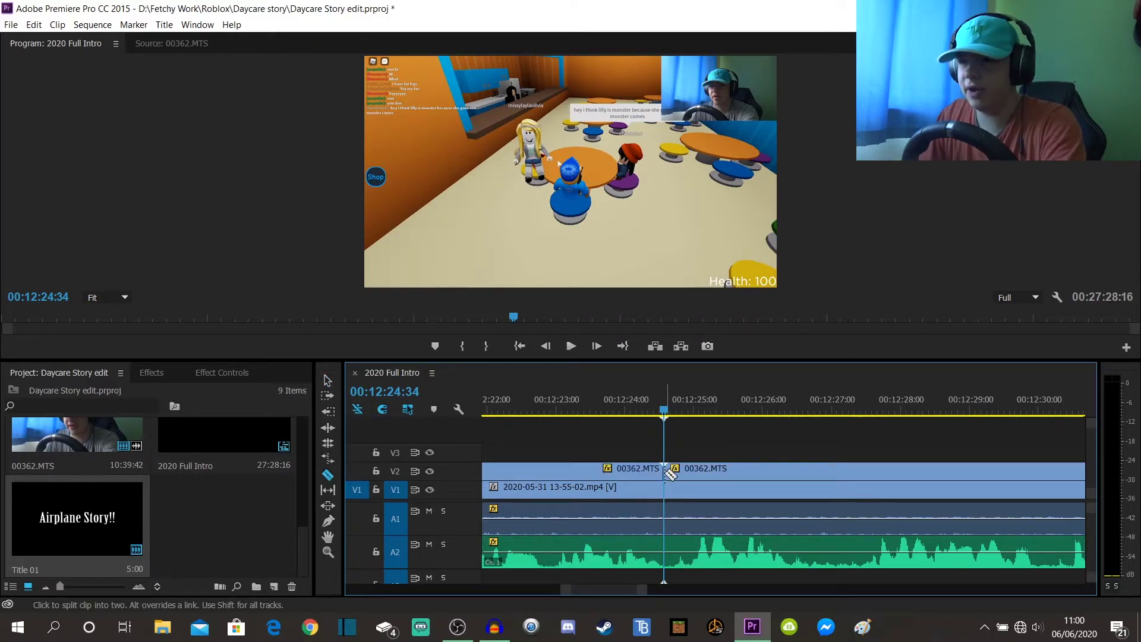
key("v")
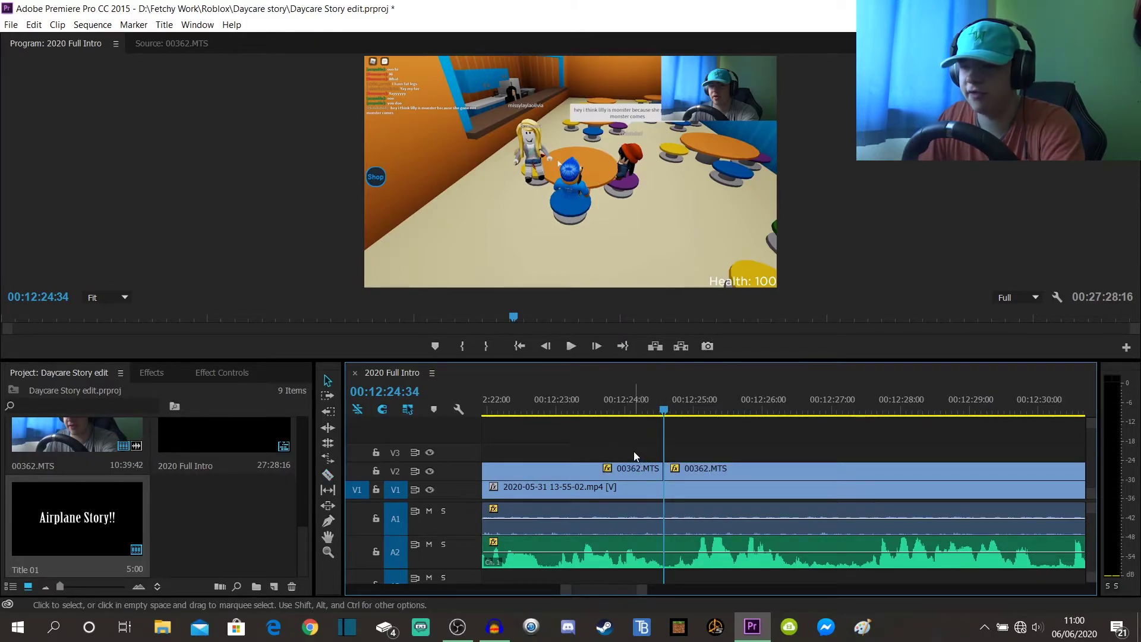
key("space")
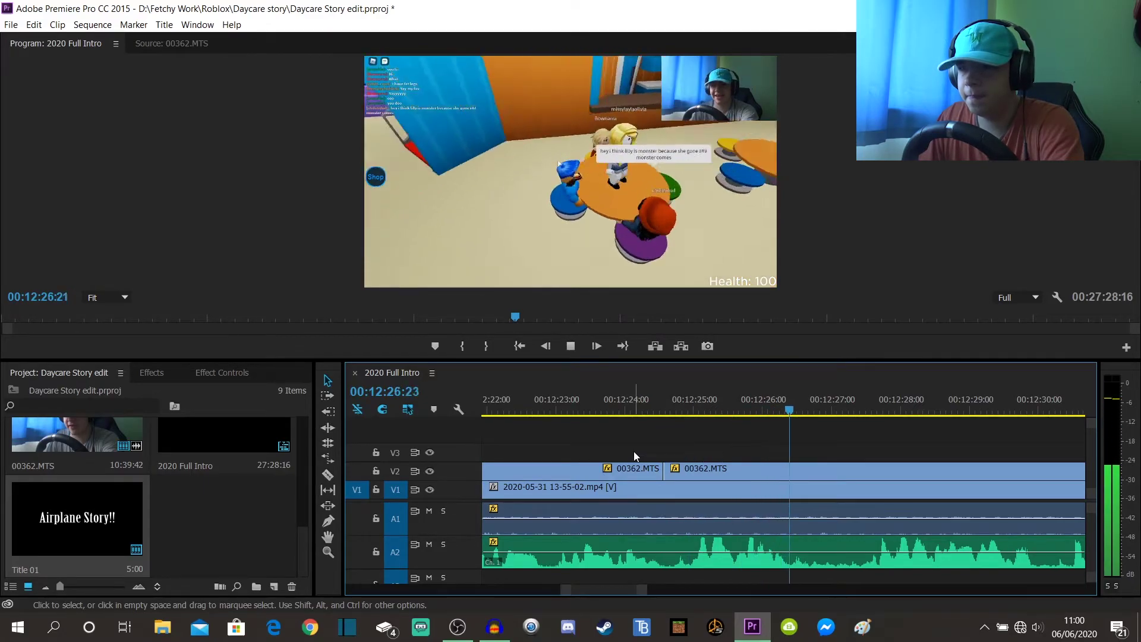
key("space")
Cut the V2 clip at 12:26:22 and select the middle 00362.MTS piece.
left_click_drag(780, 405, 730, 408)
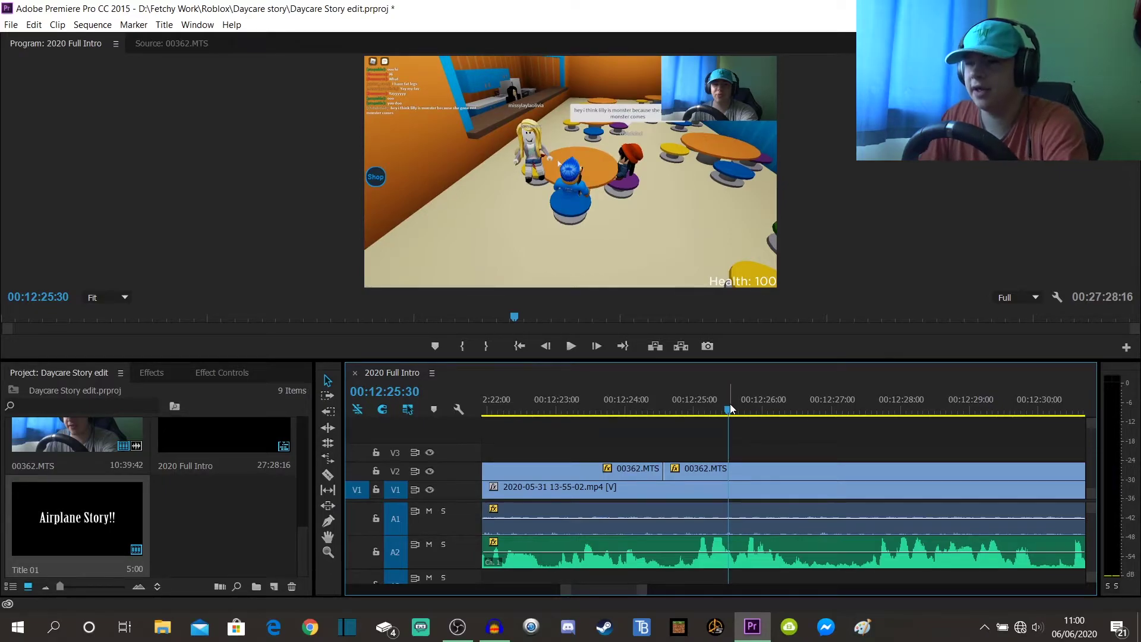
left_click_drag(715, 406, 788, 408)
key("c")
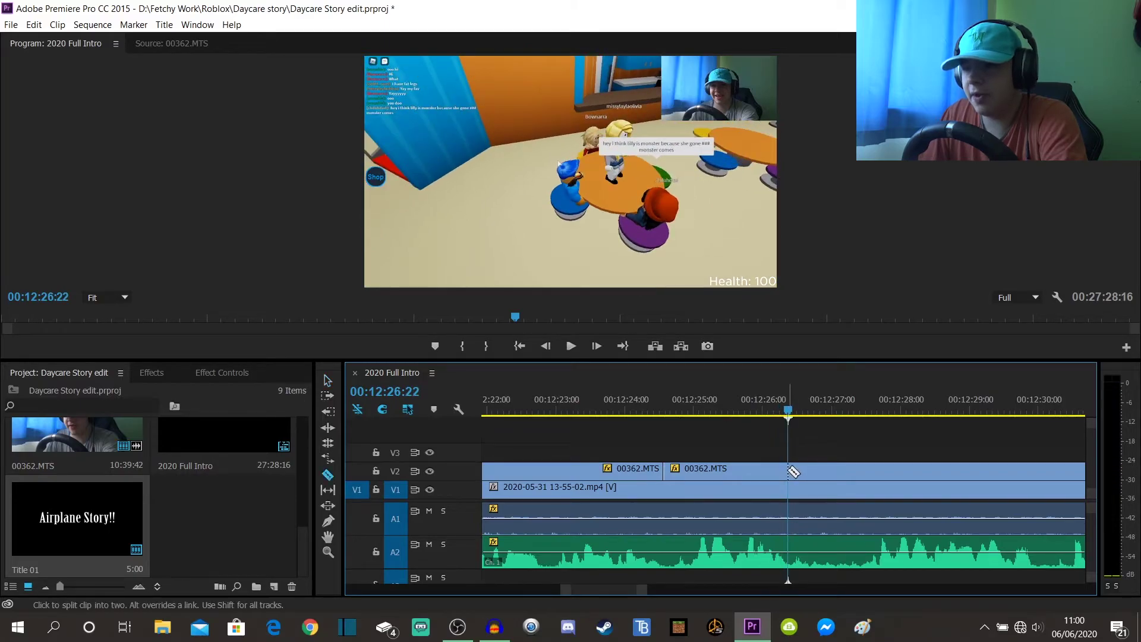
key("v")
left_click(719, 399)
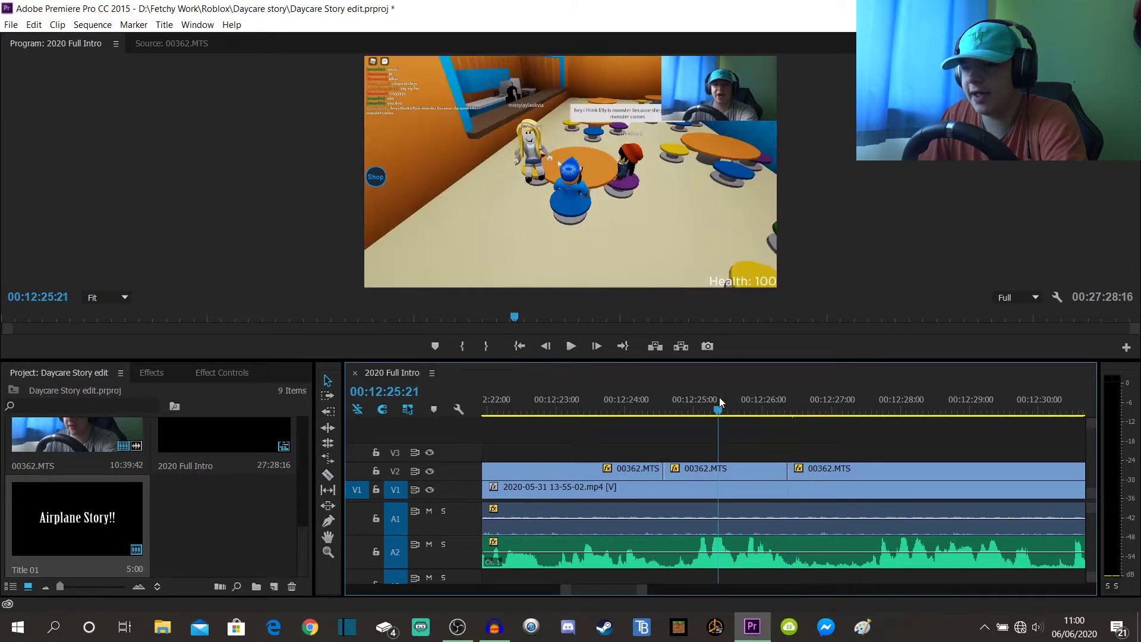
left_click(716, 470)
Split the selected piece at 12:25:01 to isolate a short segment.
mouse_move(684, 398)
left_mouse_down()
mouse_move(669, 395)
mouse_move(701, 400)
left_mouse_up()
key("c")
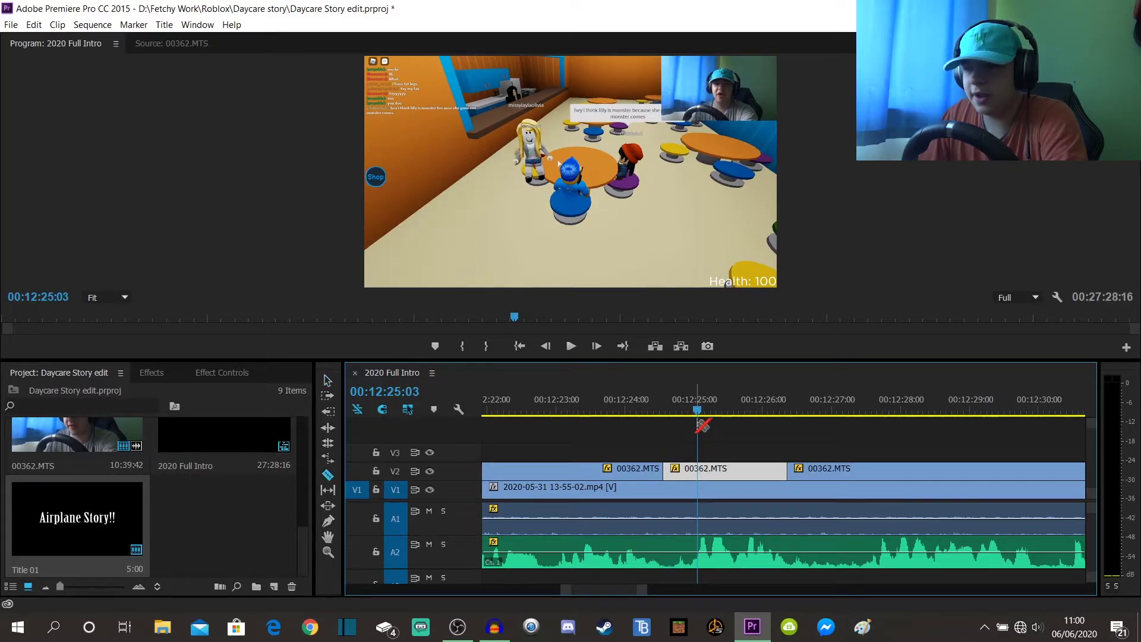
key("v")
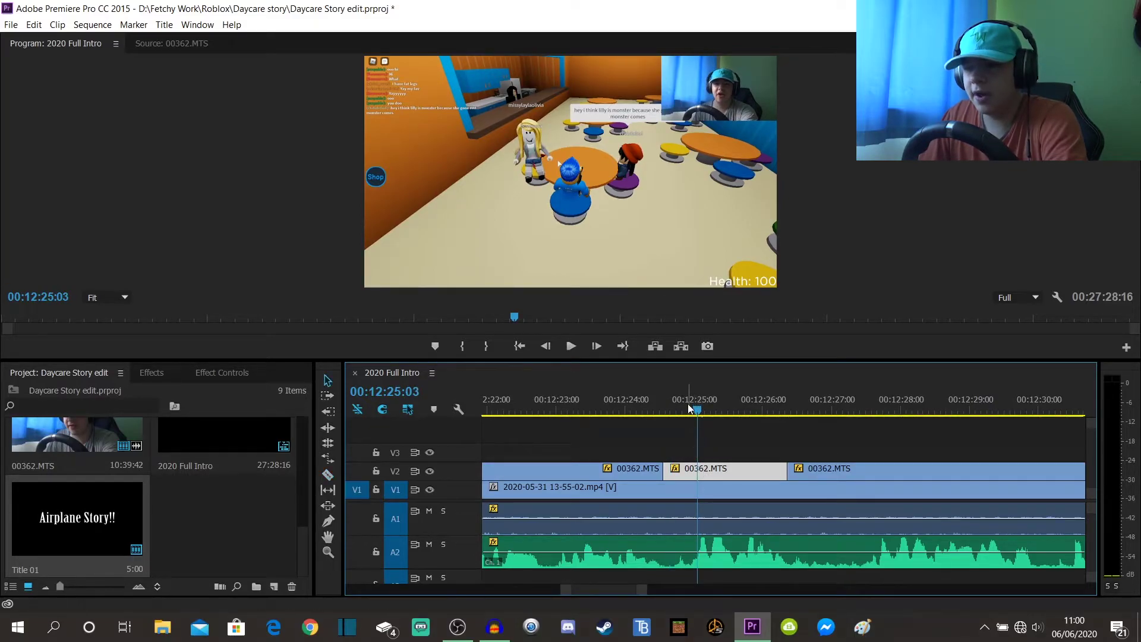
left_click(704, 406)
mouse_move(704, 404)
left_mouse_down()
mouse_move(682, 407)
mouse_move(697, 411)
left_mouse_up()
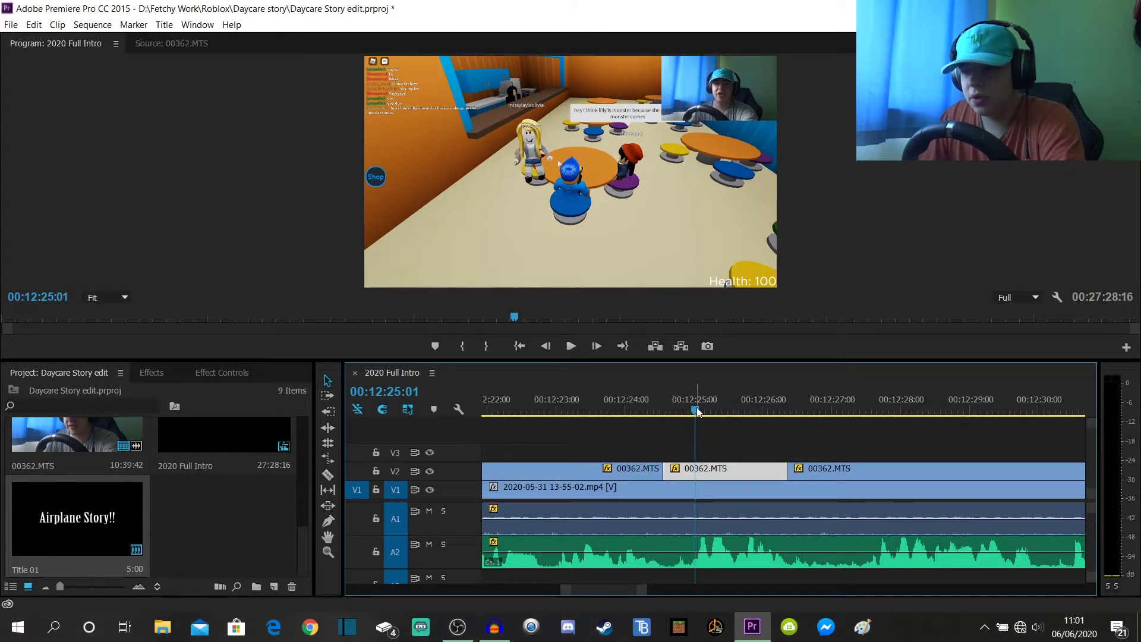
key("ctrl+k")
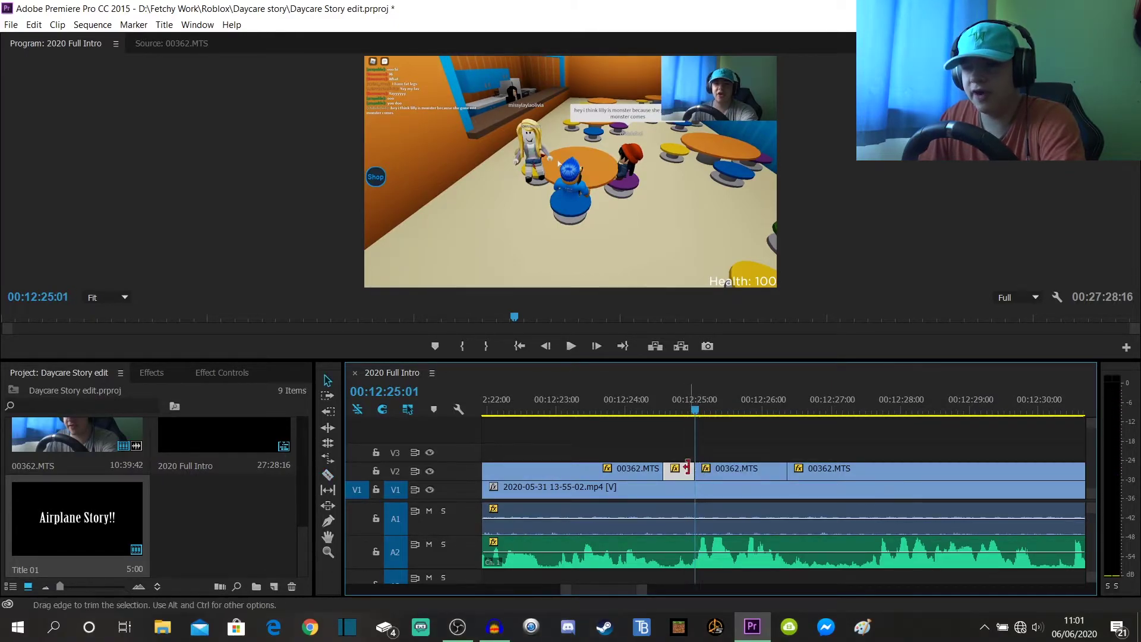
left_click(676, 407)
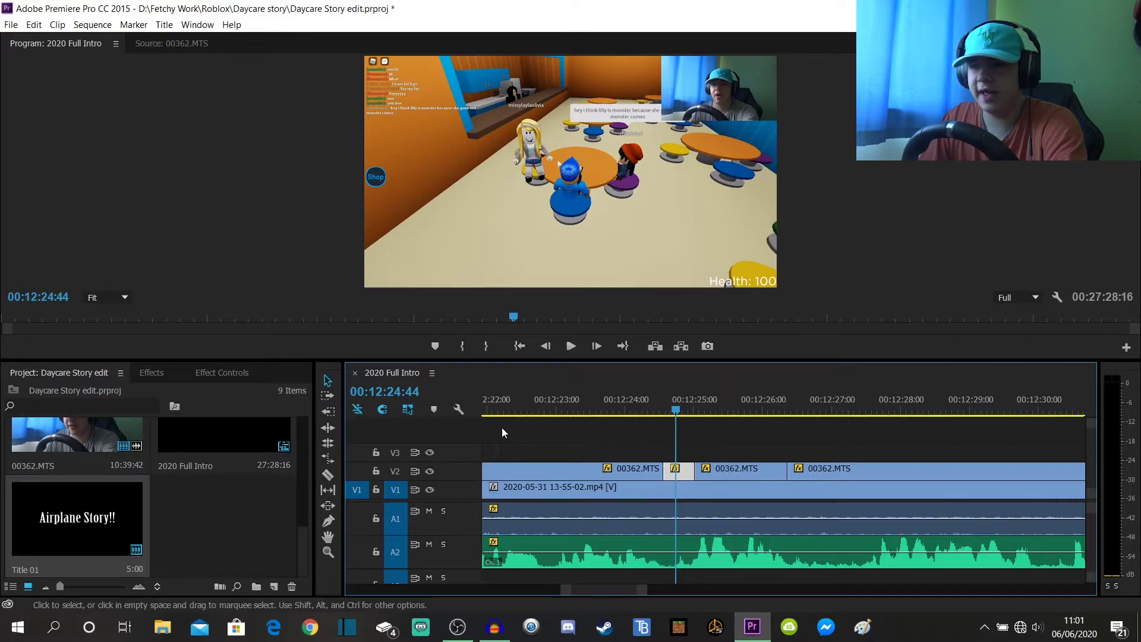
Keyframe the short 00362.MTS piece's Scale and Position (960, 540) so the facecam enlarges.
left_click(228, 374)
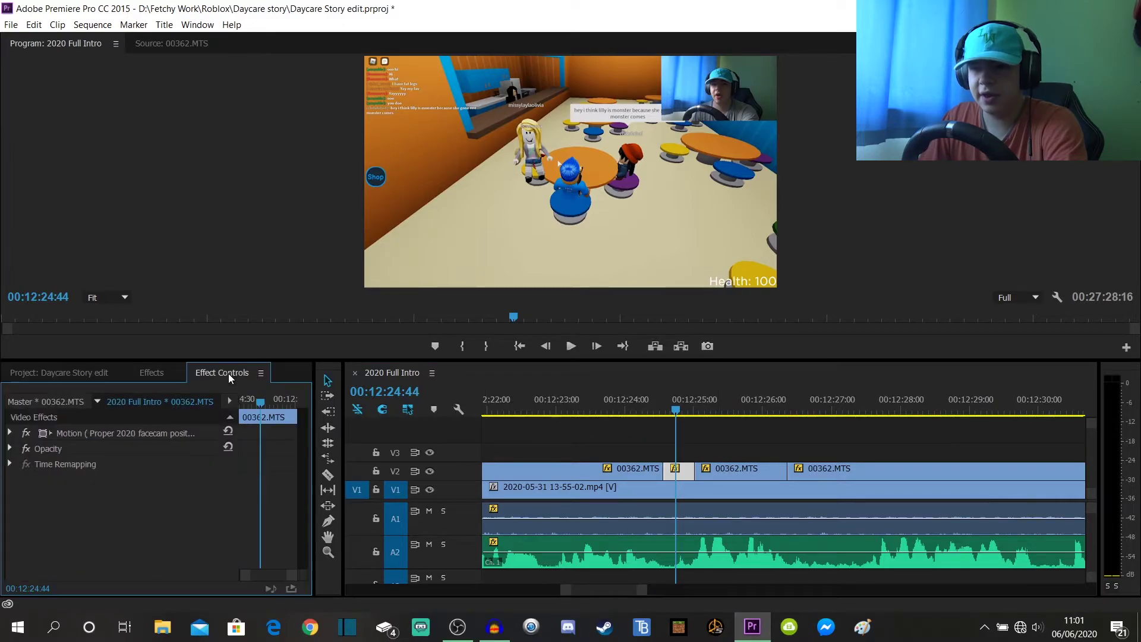
left_click(10, 433)
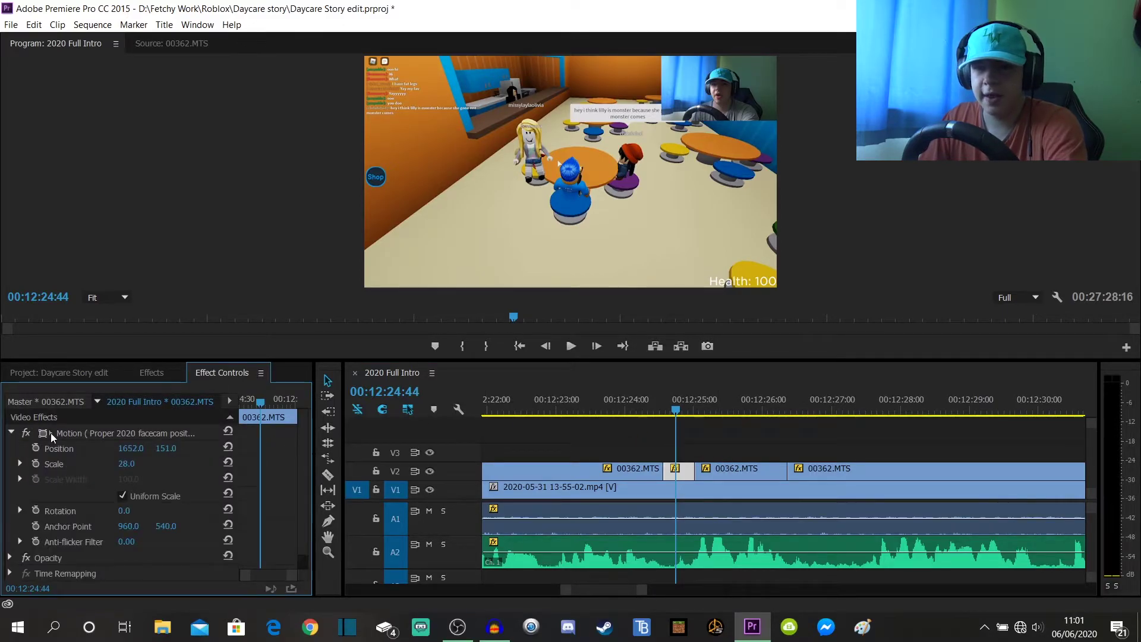
left_click(37, 464)
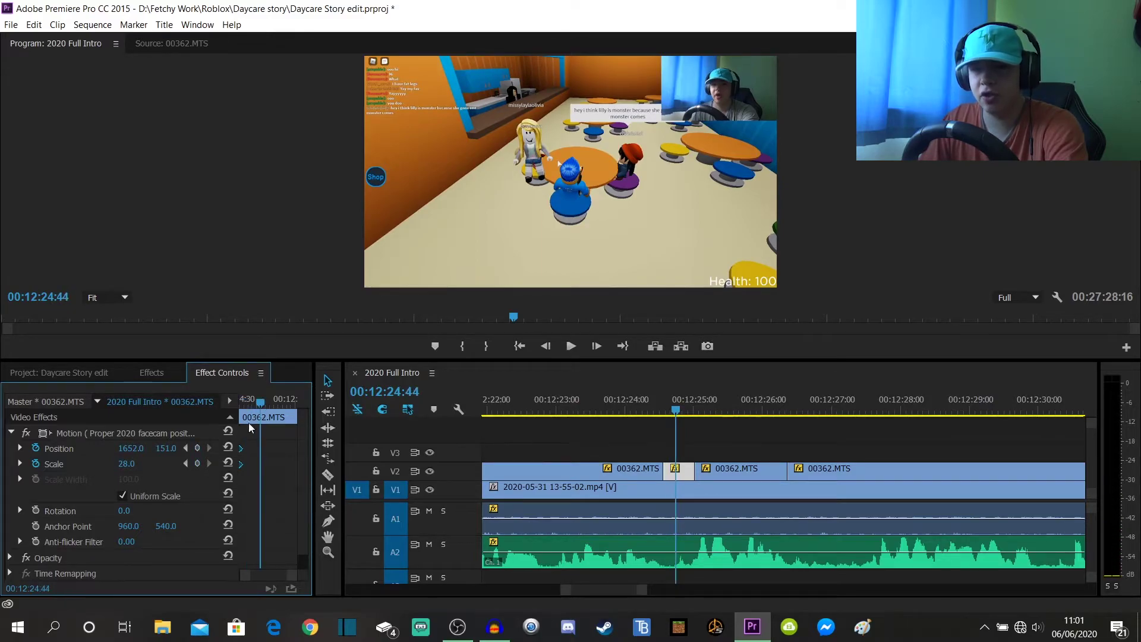
left_click(268, 405)
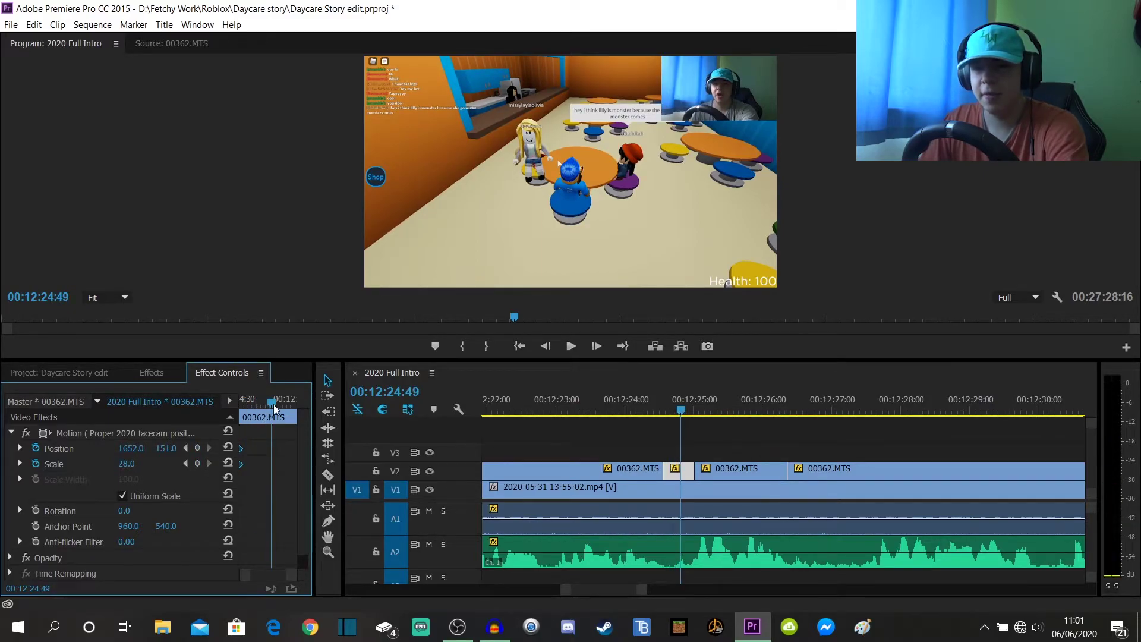
left_click(228, 447)
left_click_drag(258, 437, 301, 453)
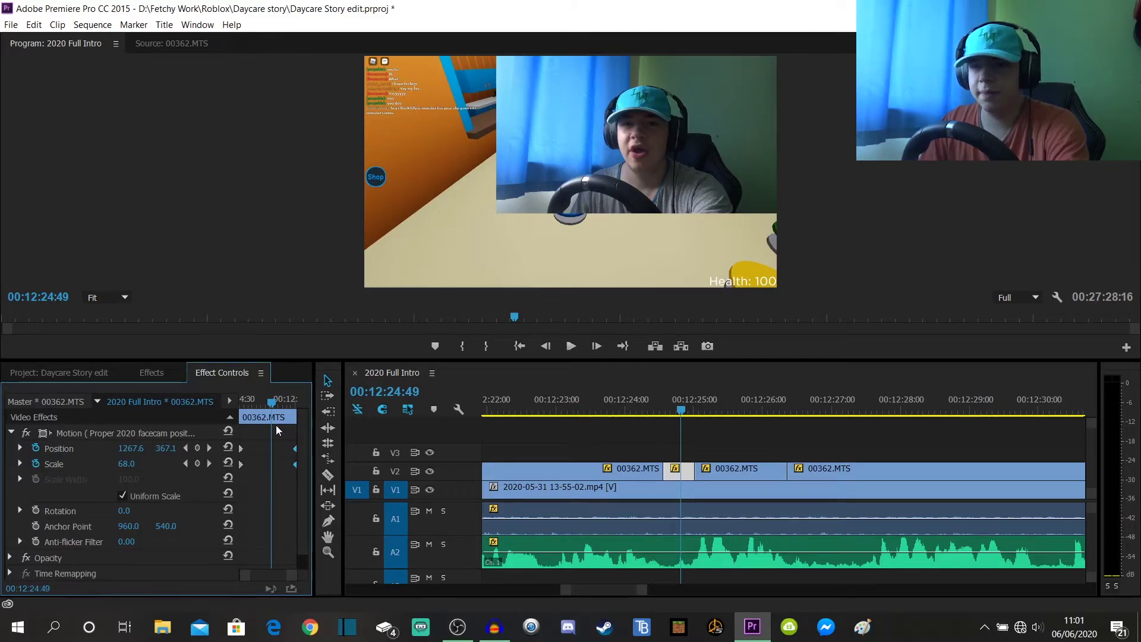
Preview the facecam zoom up to 12:25:01, then return the playhead to about 12:23.
left_click_drag(262, 406, 285, 410)
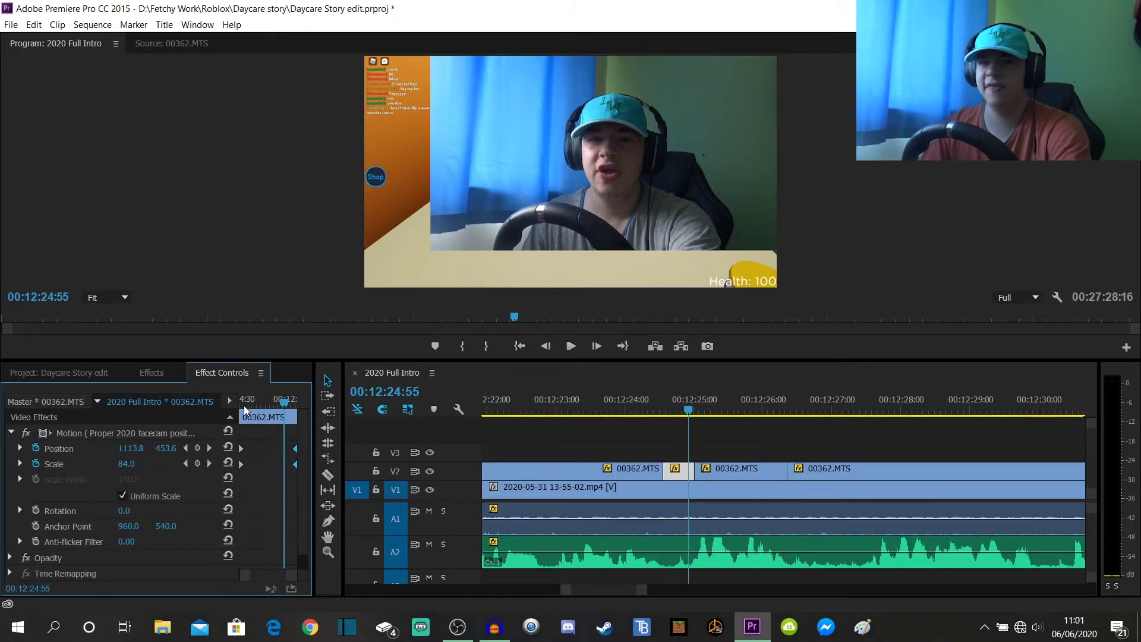
left_click_drag(244, 409, 297, 409)
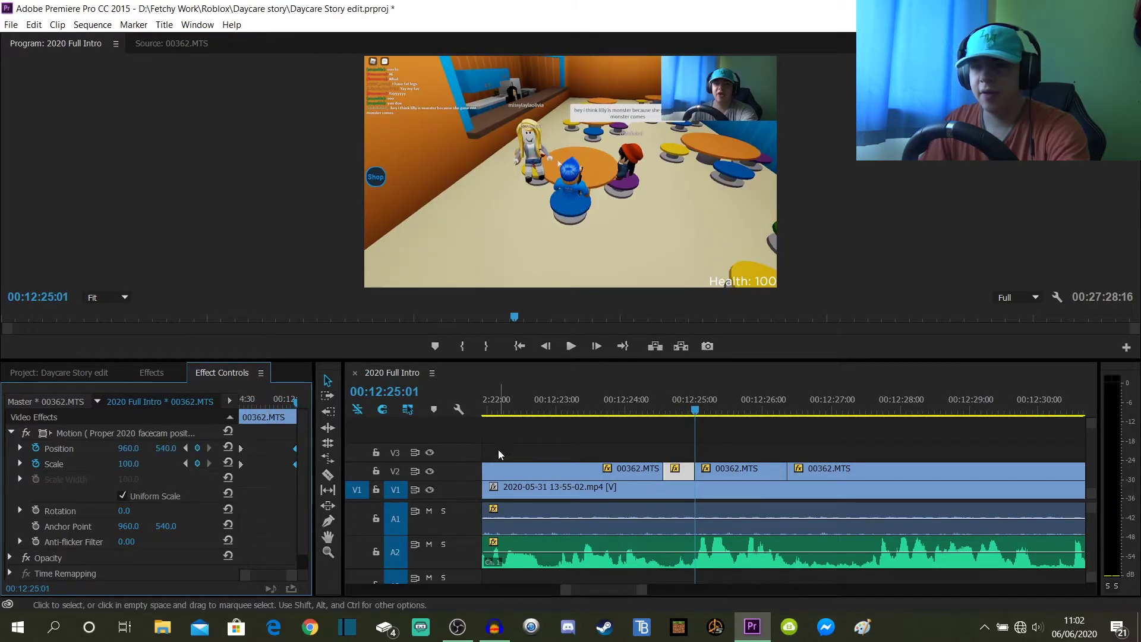
left_click(286, 403)
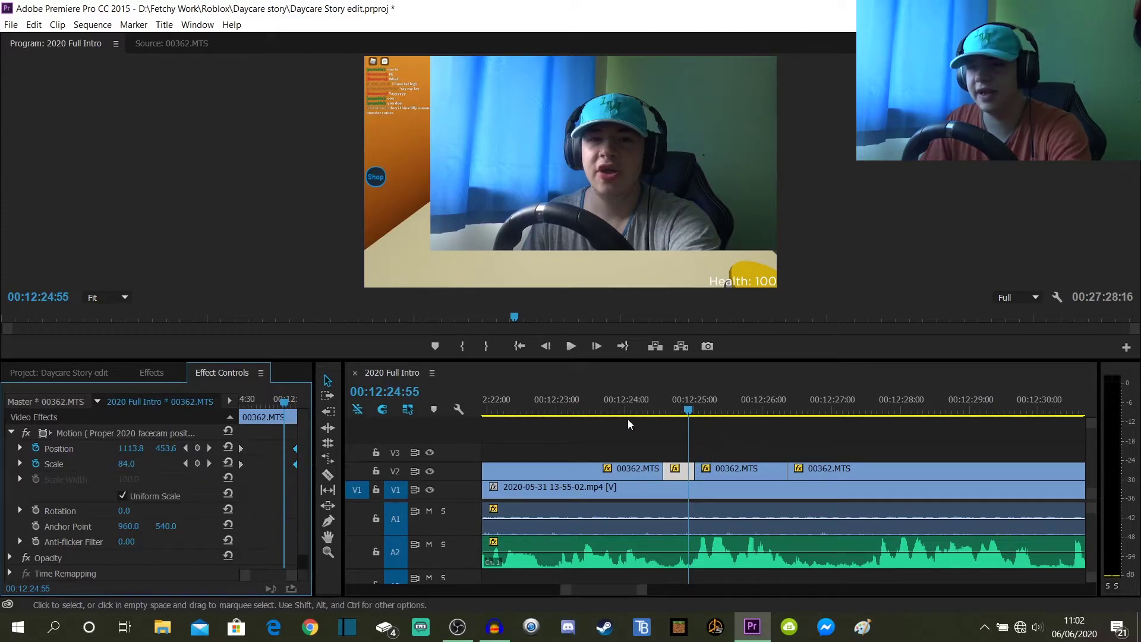
key("Right")
key("Right")
key("Right")
key("Right")
key("Right")
key("Right")
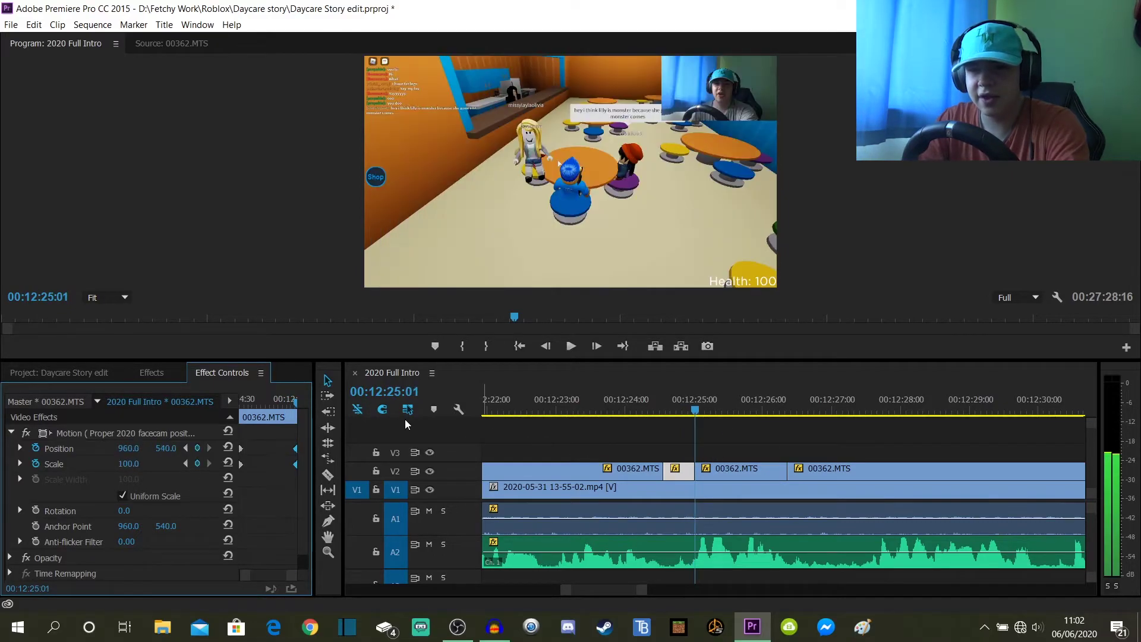
key("Left")
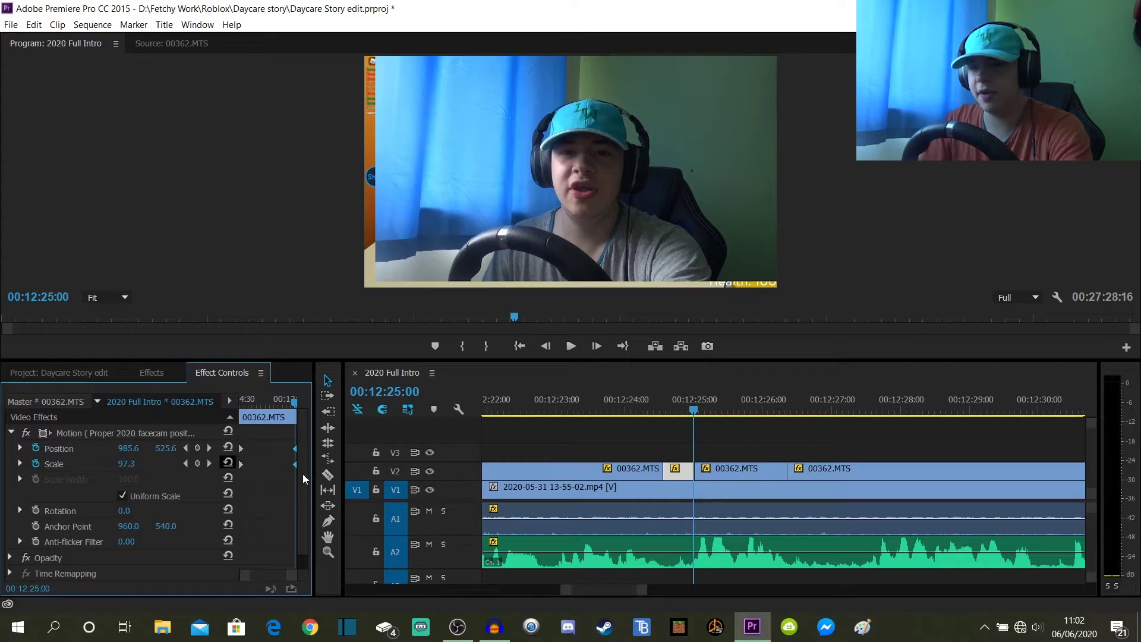
left_click(728, 411)
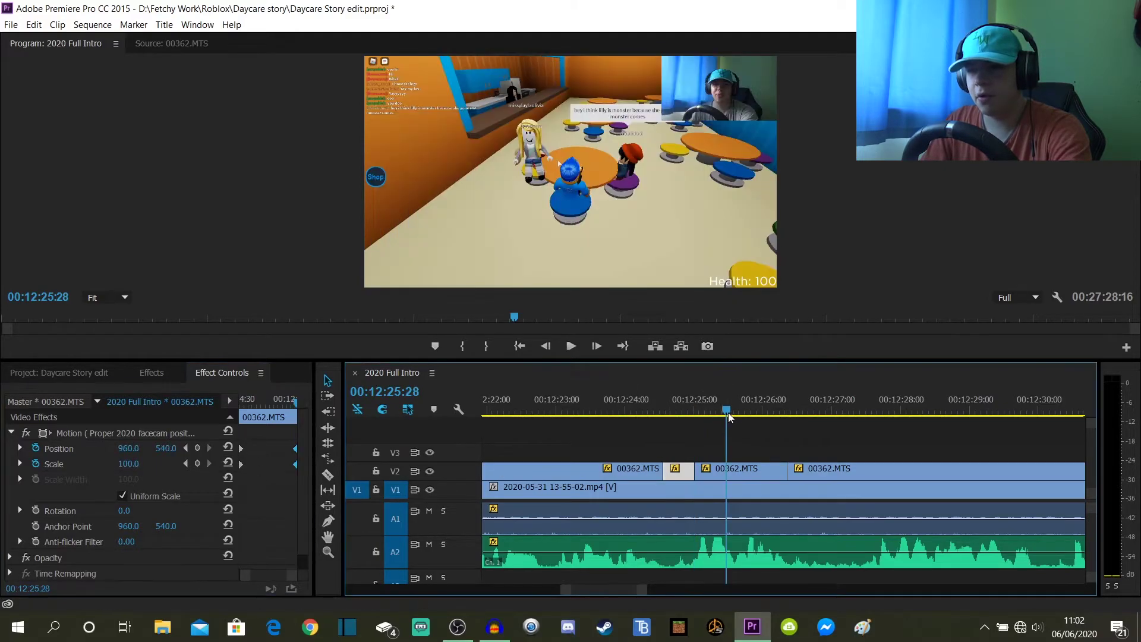
left_click(732, 470)
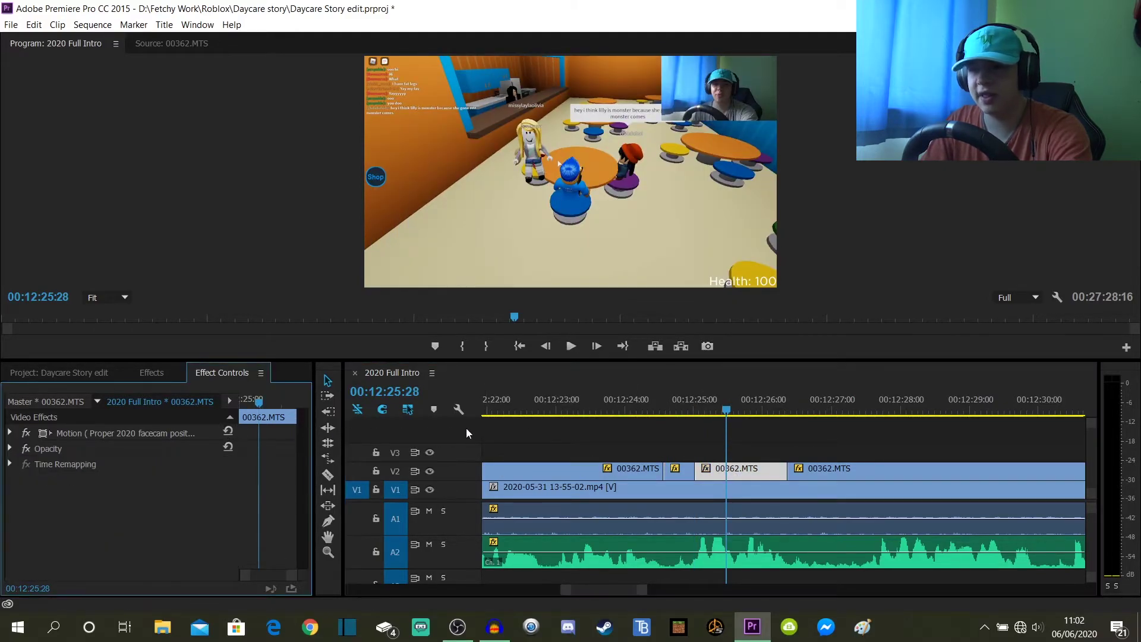
left_click(699, 450)
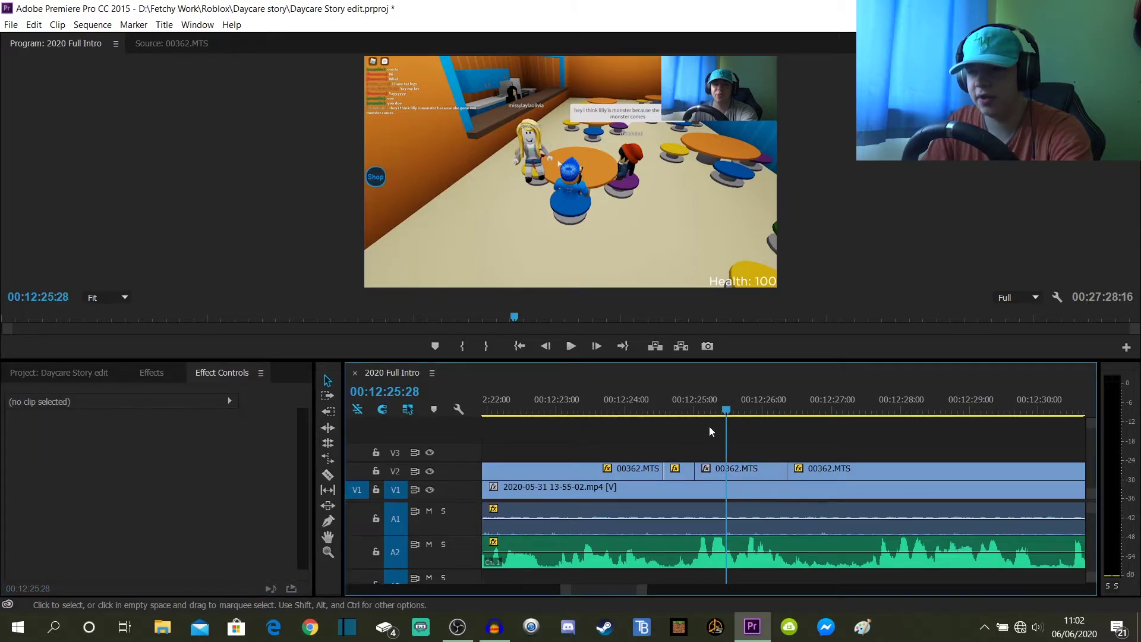
left_click(598, 410)
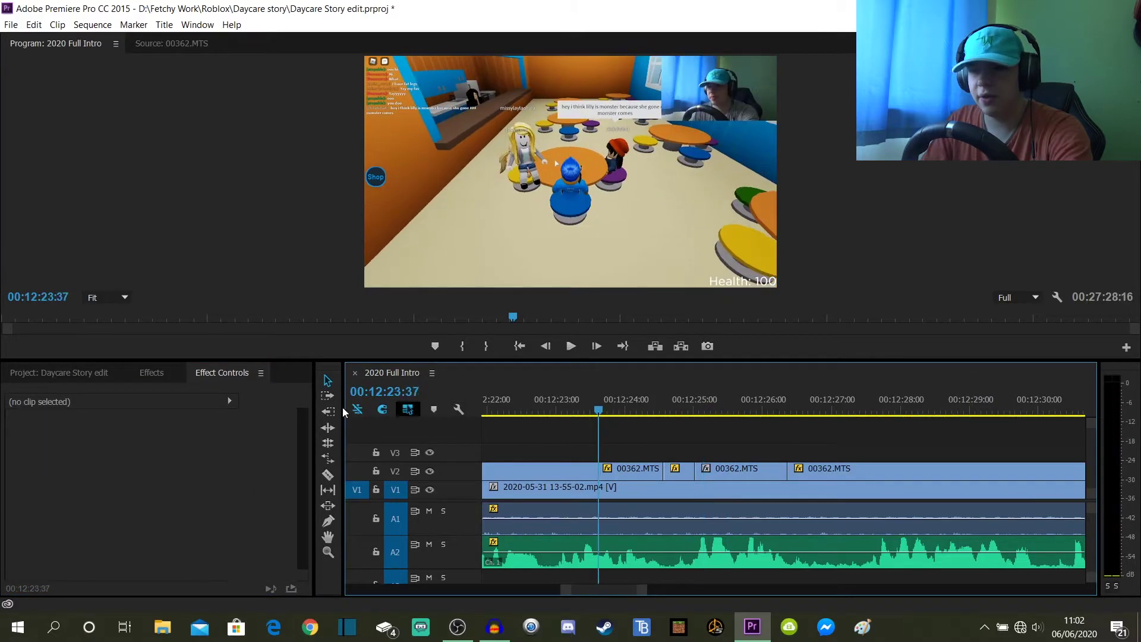
Show the project bin and replay the facecam zoom between 12:24 and 12:26 twice.
left_click(94, 373)
left_click_drag(626, 403, 611, 404)
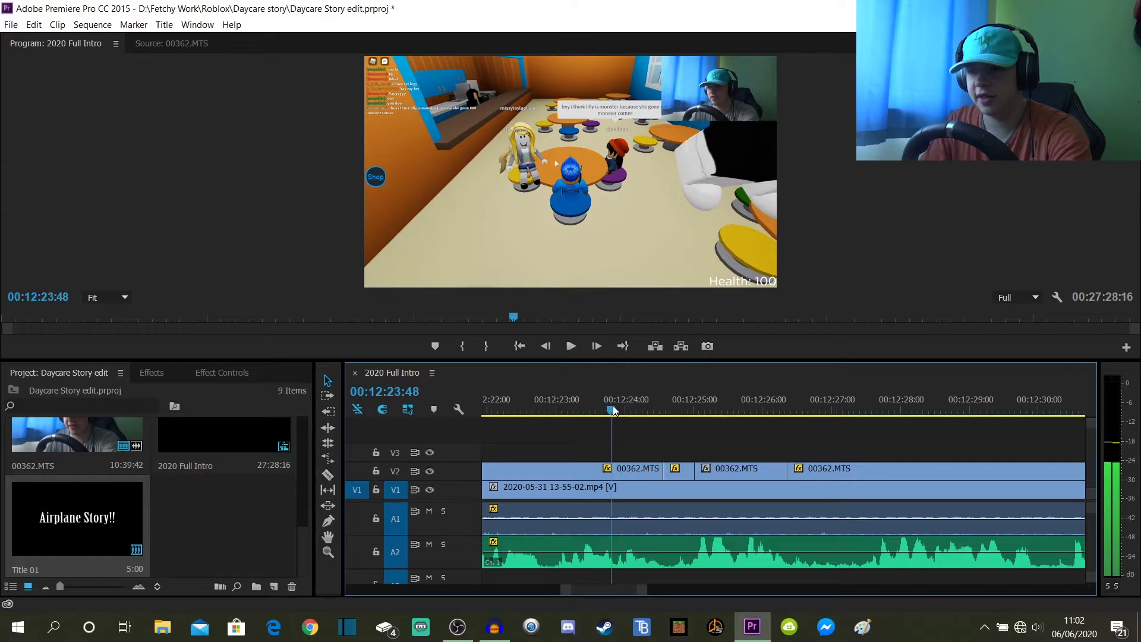
key("space")
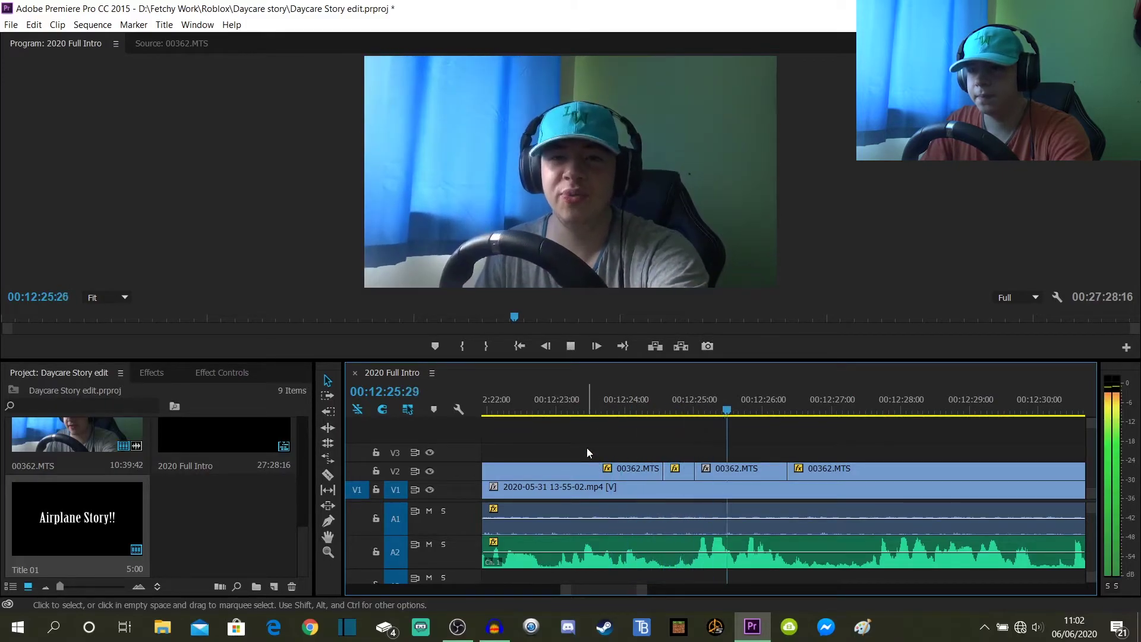
key("space")
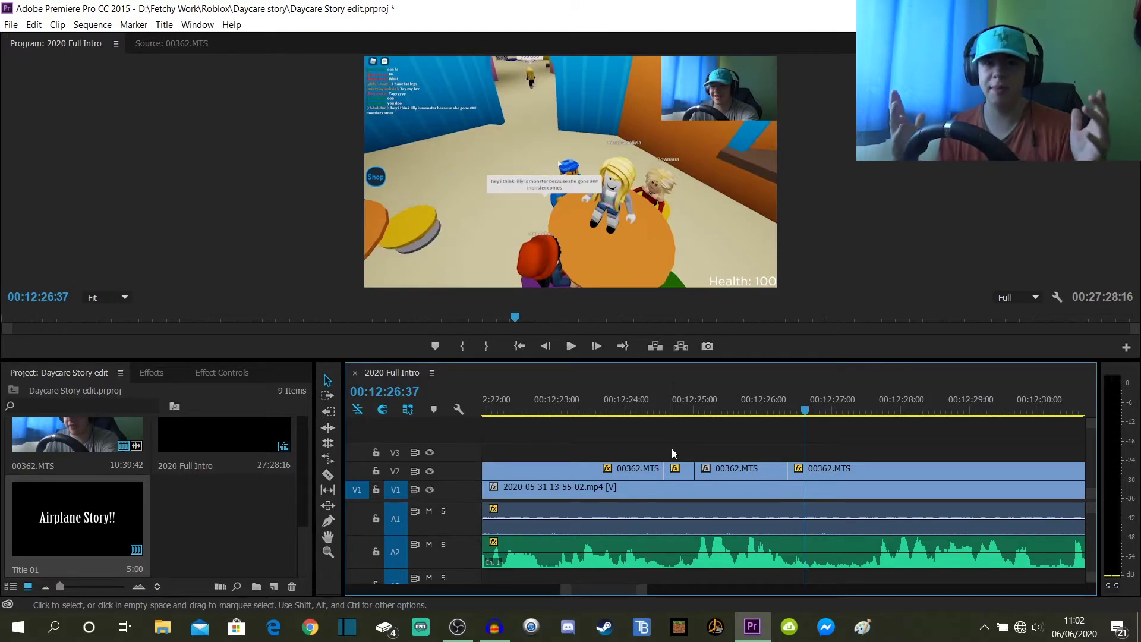
left_click(651, 401)
key("space")
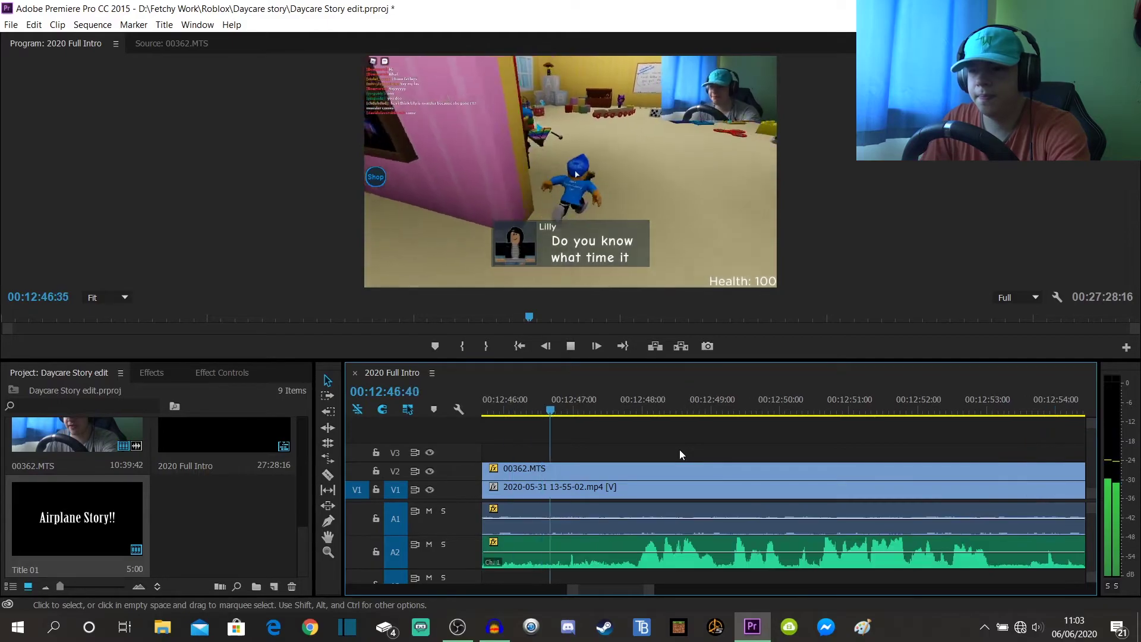
Review the footage around 12:43 and cut the facecam clip at 12:43:07.
key("space")
mouse_move(541, 410)
left_mouse_down()
mouse_move(488, 410)
mouse_move(548, 412)
left_mouse_up()
key("space")
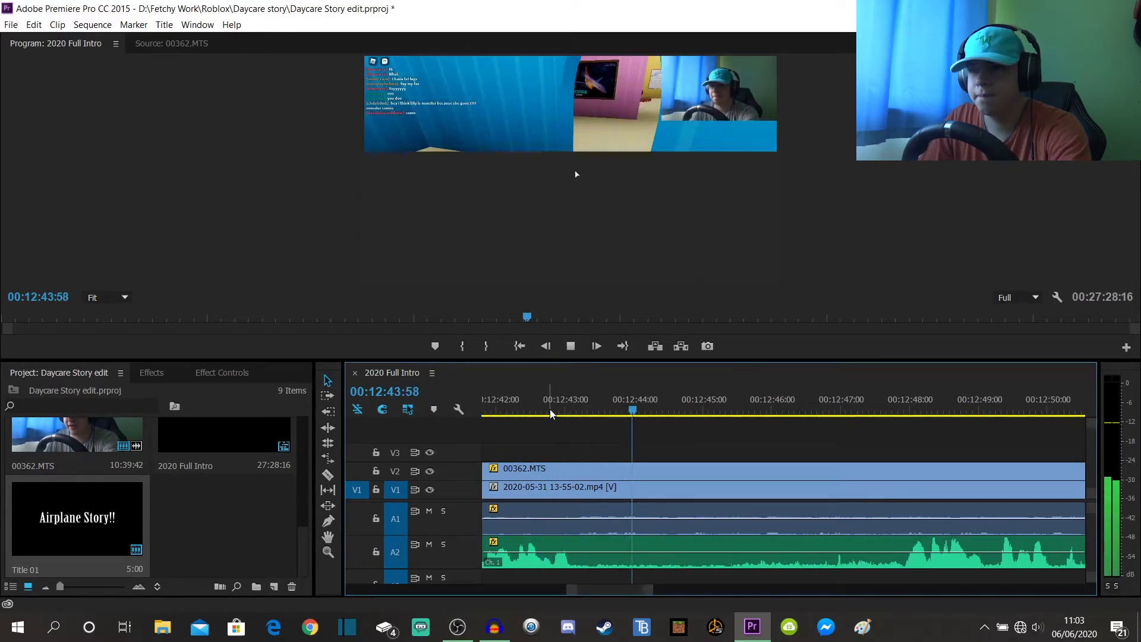
key("space")
left_click_drag(599, 411, 576, 410)
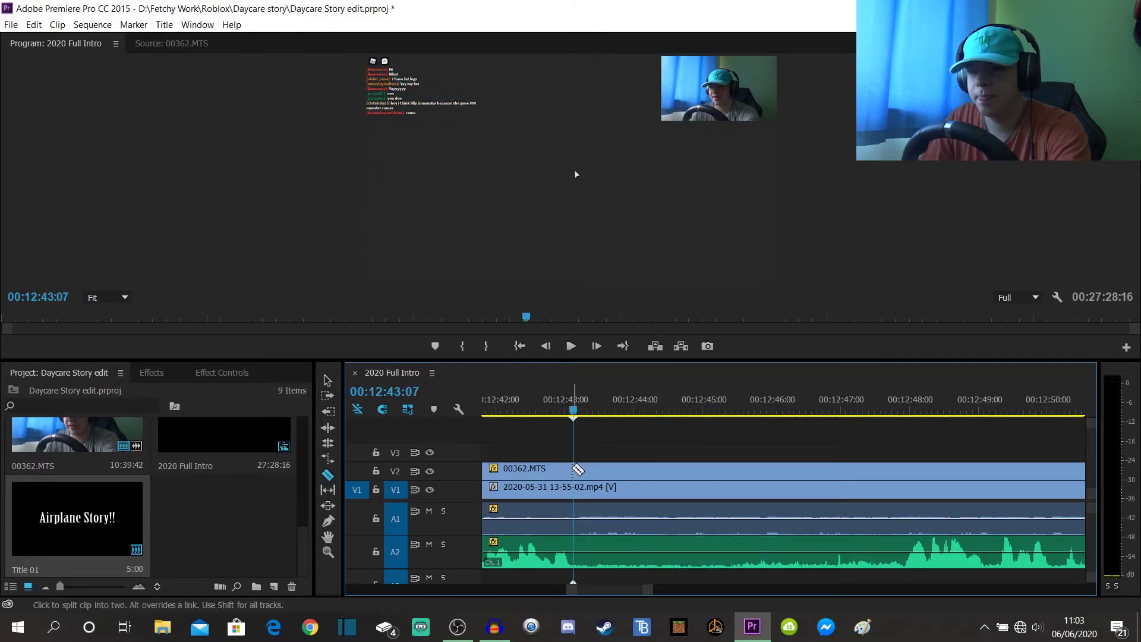
key("ctrl+k")
key("space")
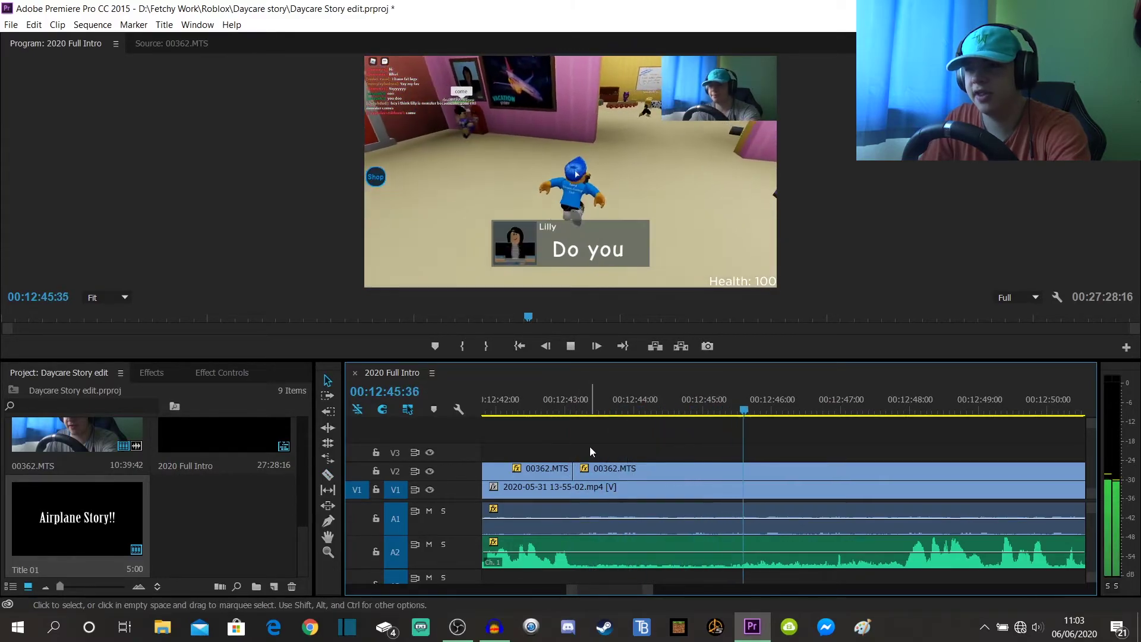
key("space")
Razor-cut the V2 facecam clip at 12:47:54.
left_click(708, 396)
left_click_drag(715, 392, 735, 390)
key("c")
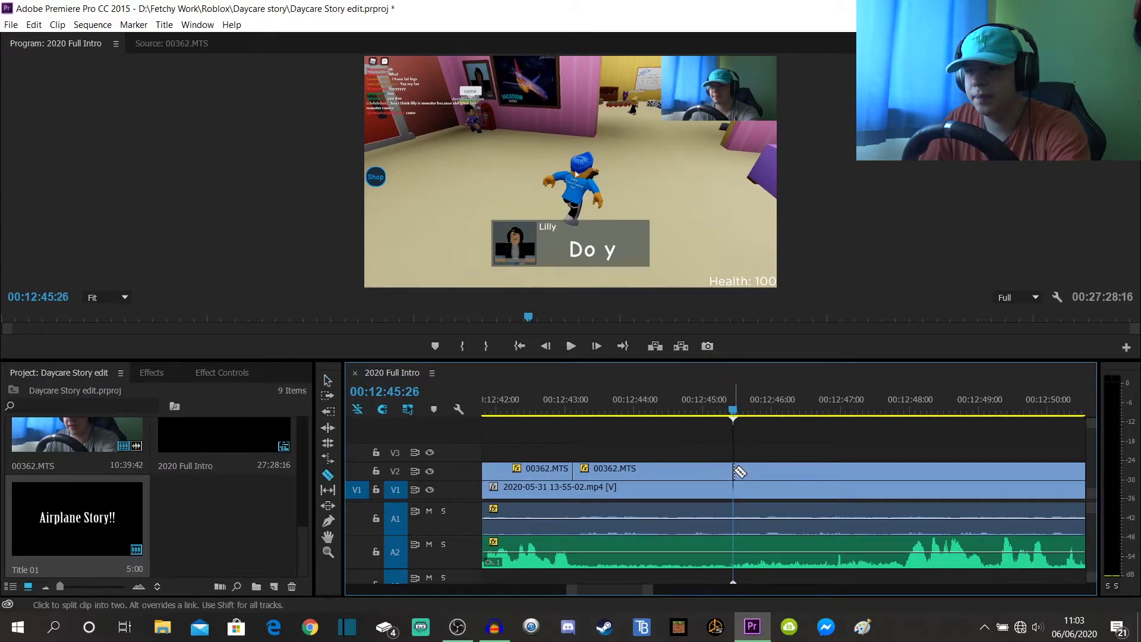
left_click_drag(832, 409, 904, 401)
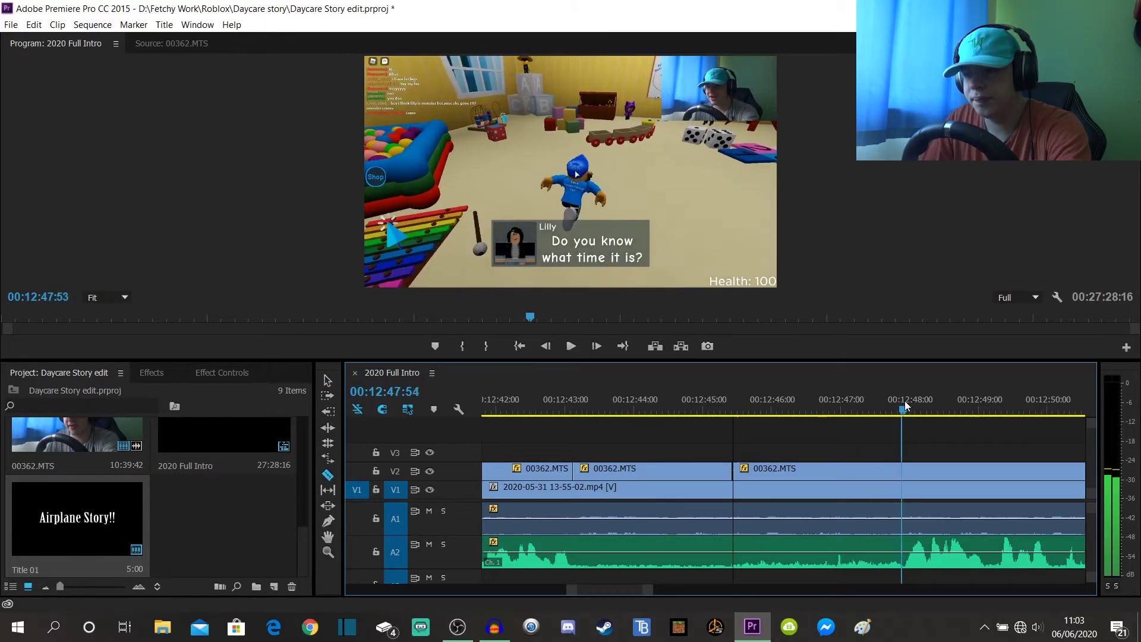
left_click(905, 470)
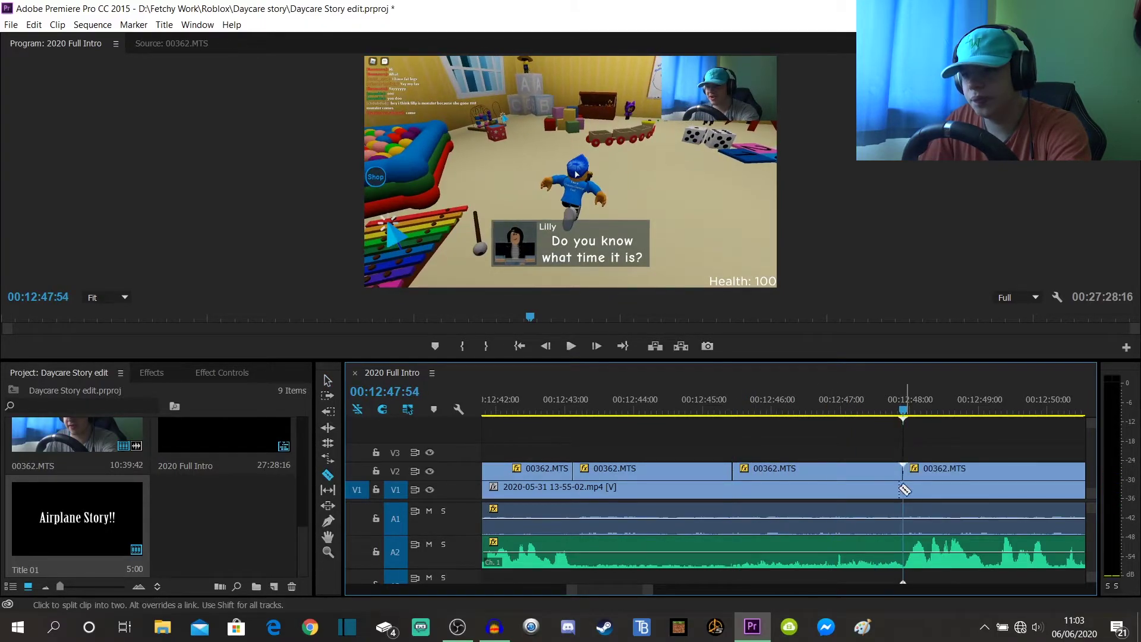
Cut the A2 audio at 12:47:54 and 12:43:07 and delete the piece between.
left_click(910, 561)
left_click(583, 559)
key("v")
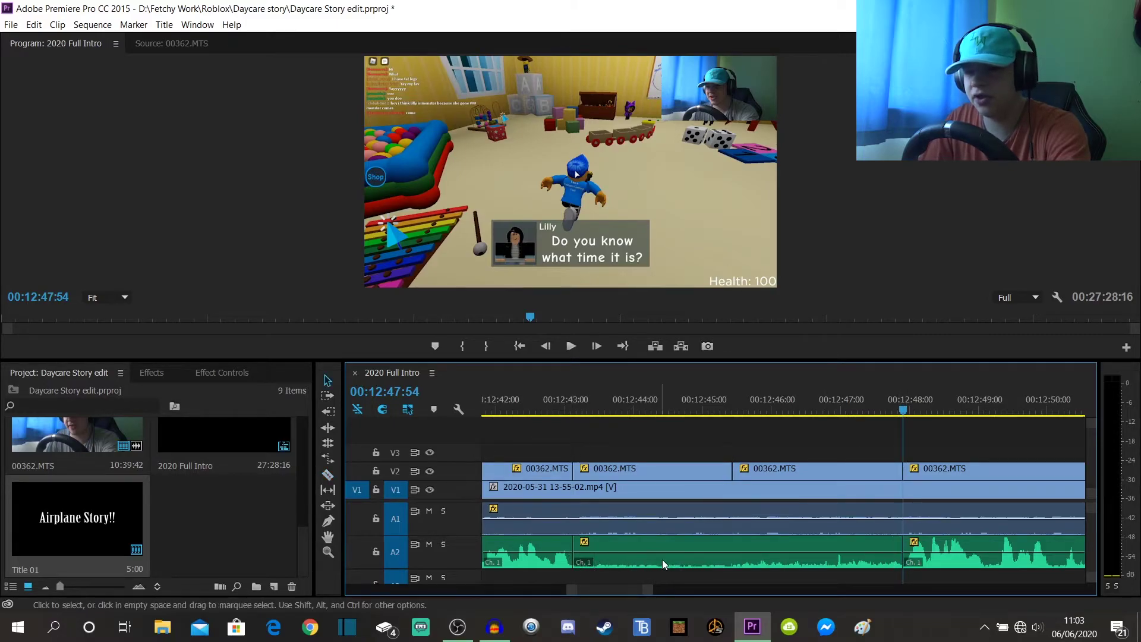
left_click(665, 559)
key("Delete")
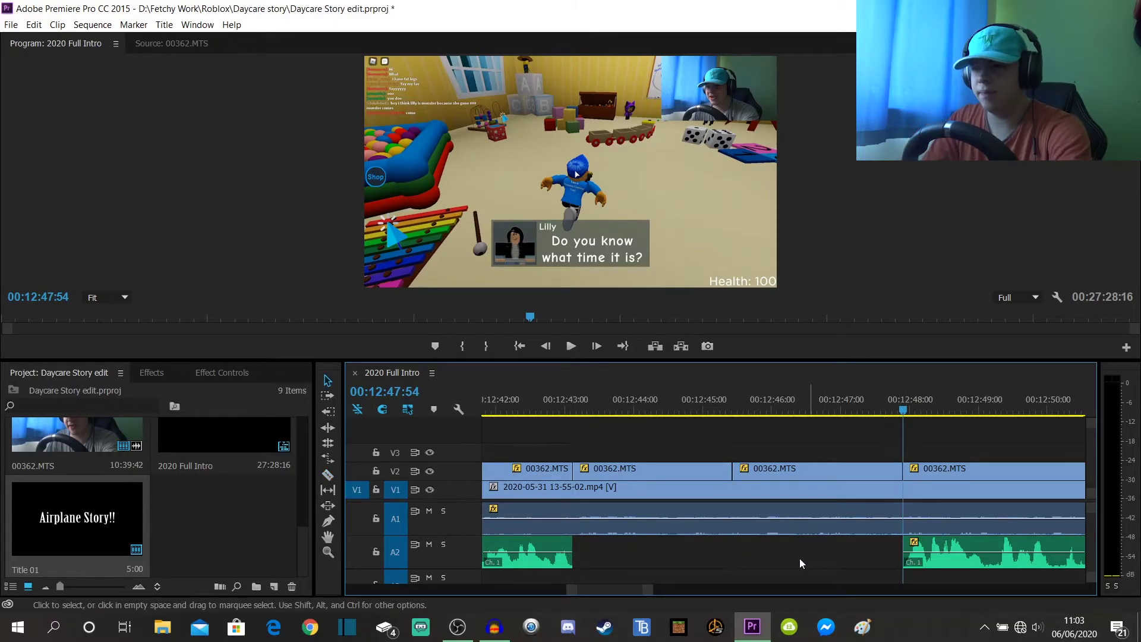
Razor-cut the V1 gameplay clip at 12:43:07 and 12:47:54.
key("c")
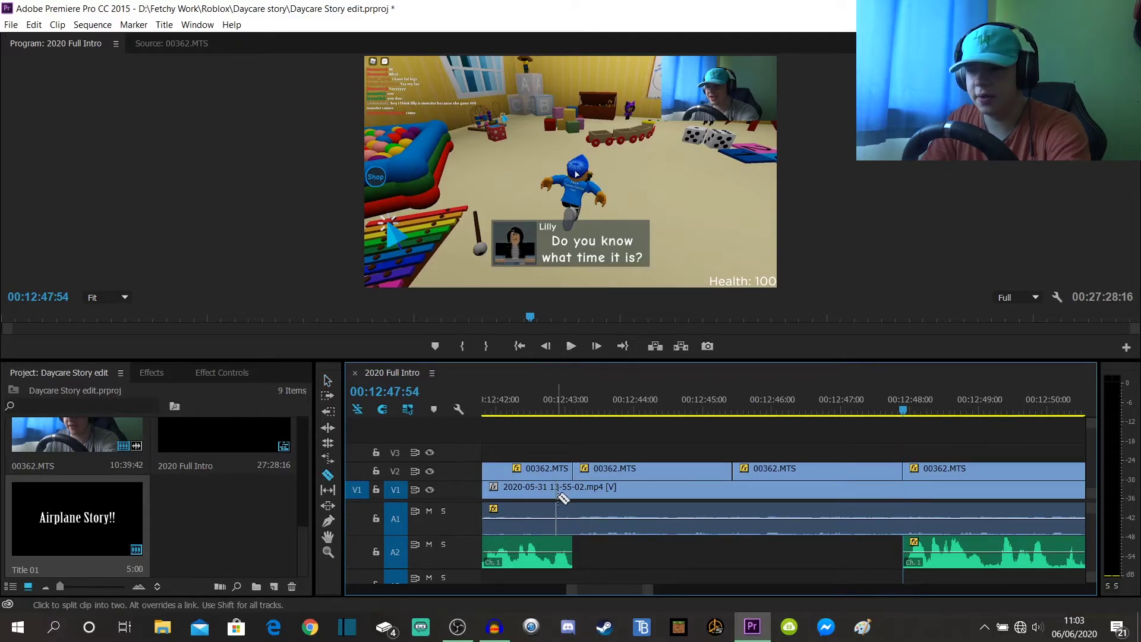
left_click(574, 490)
left_click(904, 490)
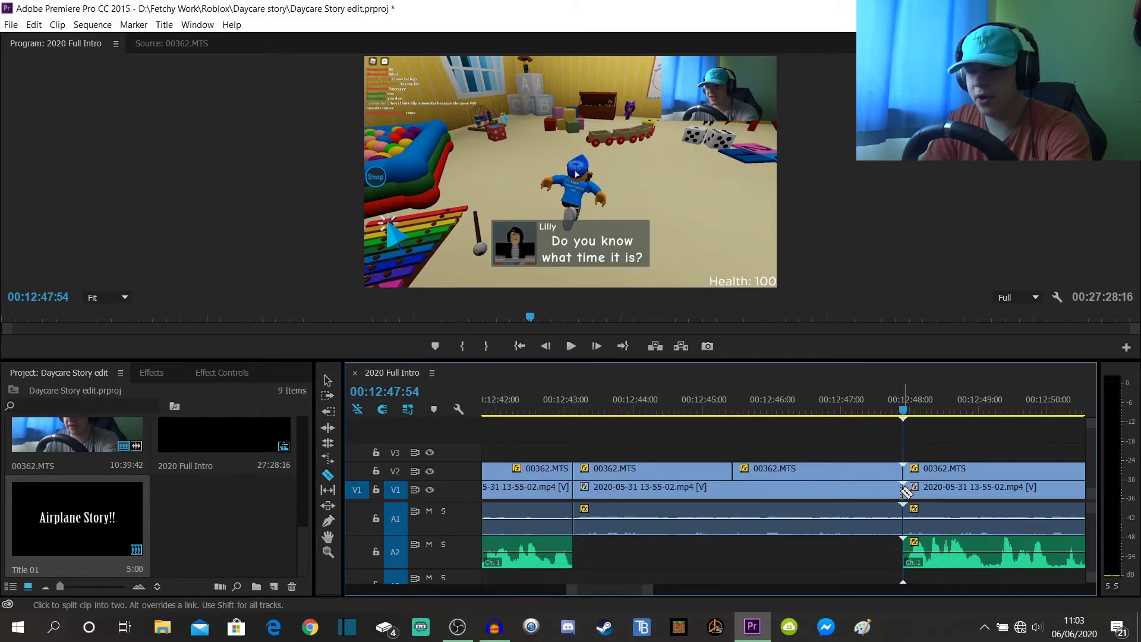
key("v")
Apply Audio Gain to the middle gameplay clip, then select the 12:43 facecam piece.
right_click(708, 511)
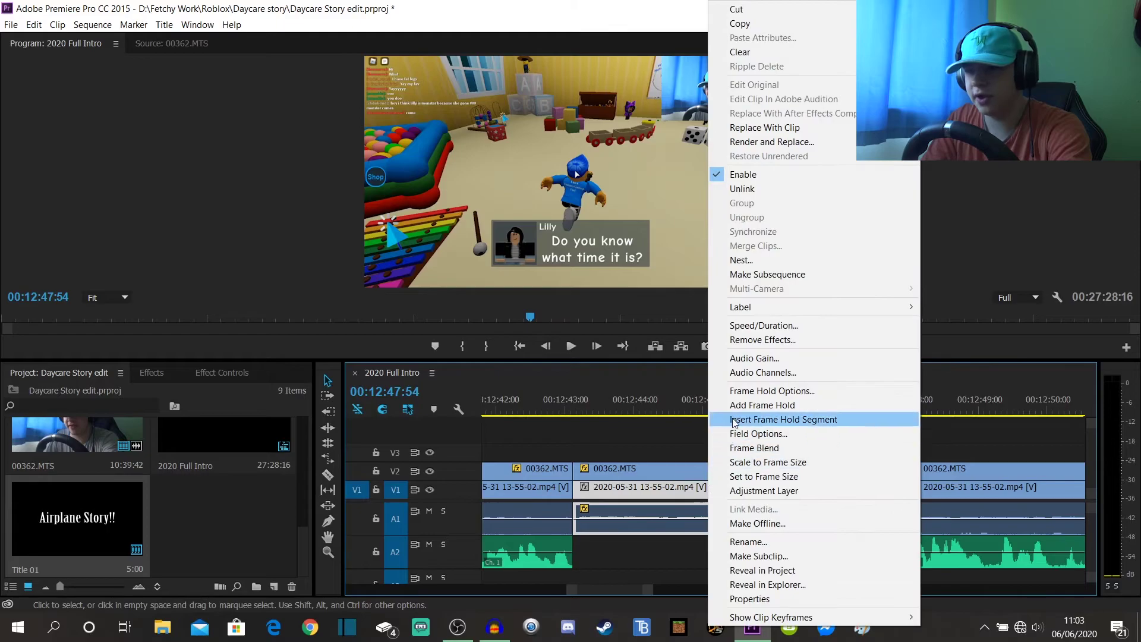
left_click(725, 358)
key("Return")
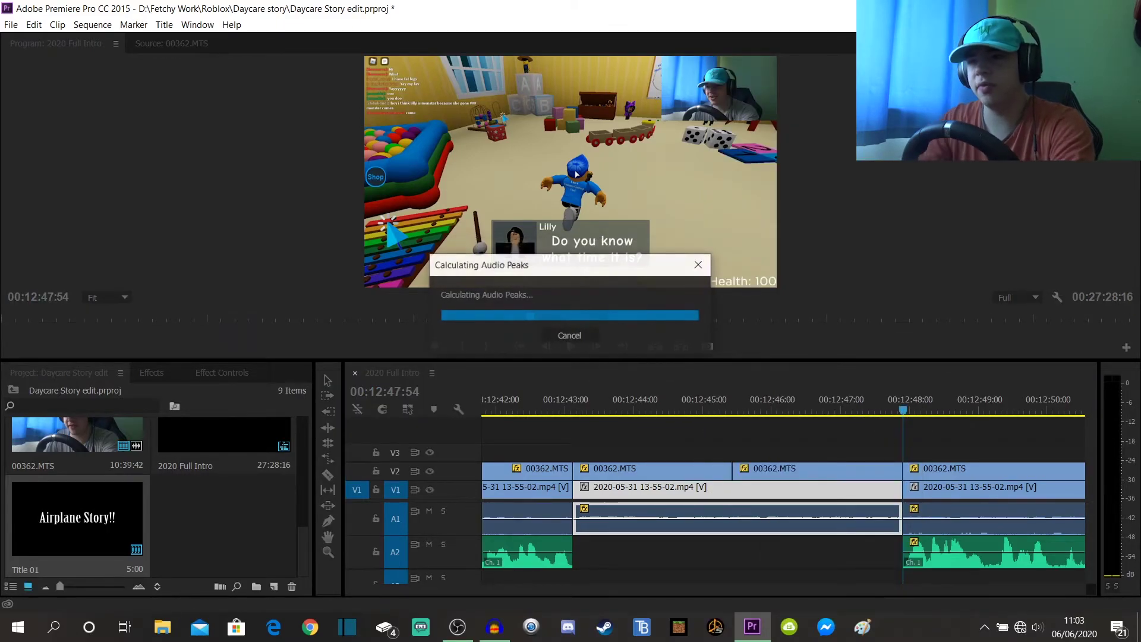
left_click(733, 547)
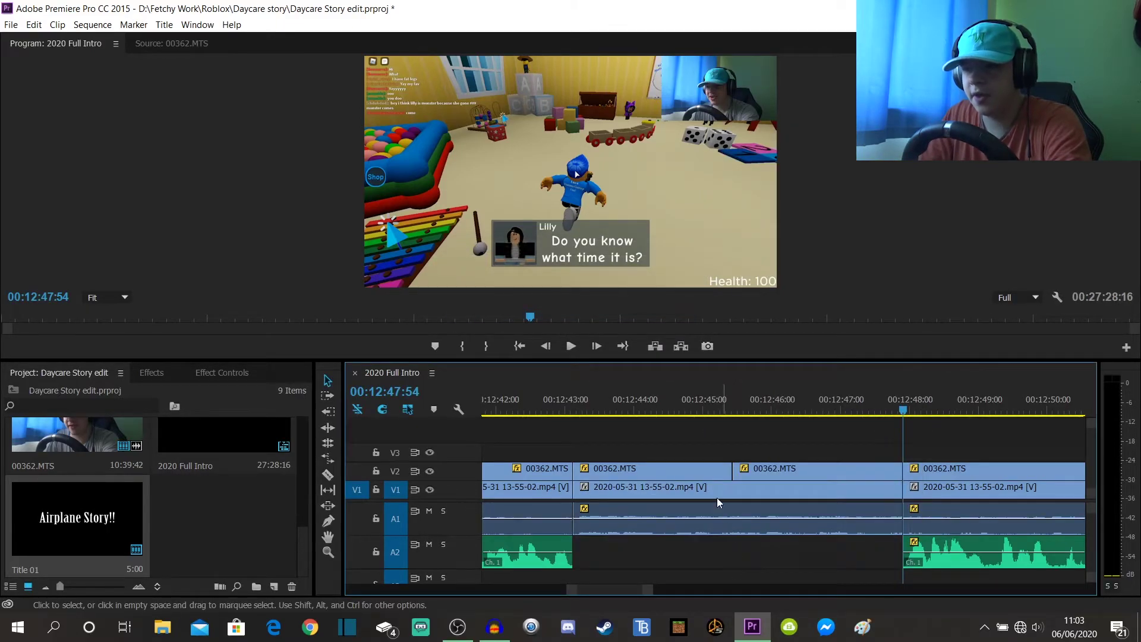
left_click(651, 405)
left_click(619, 469)
Keyframe Motion Position and Scale from the 12:43:07 facecam piece's start so it enlarges.
left_click(224, 373)
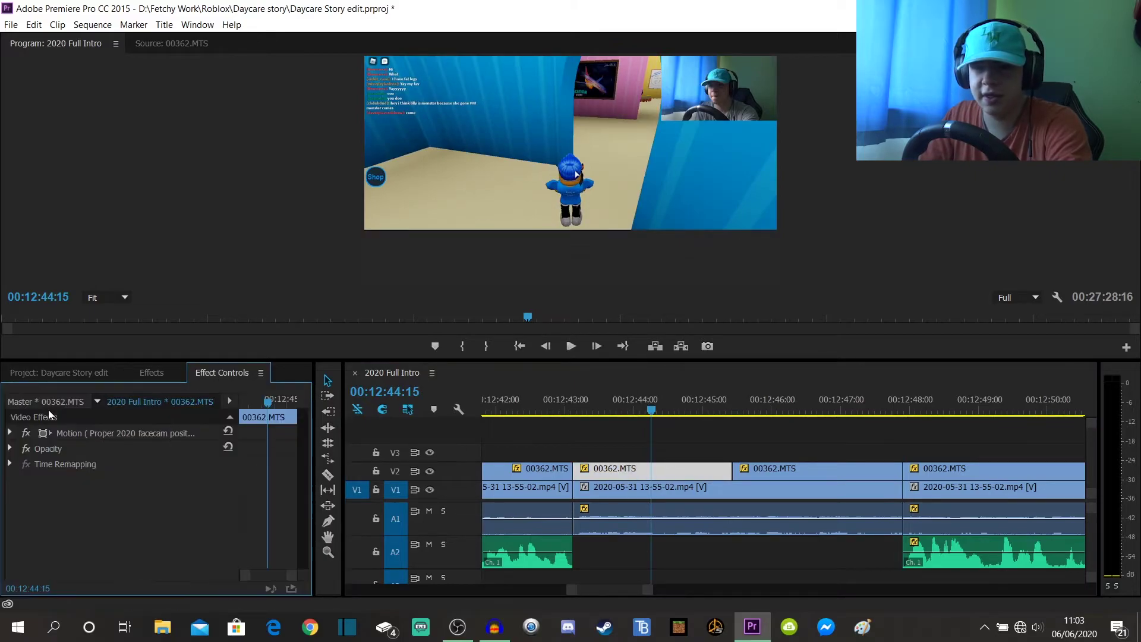
left_click(10, 433)
left_click(36, 464)
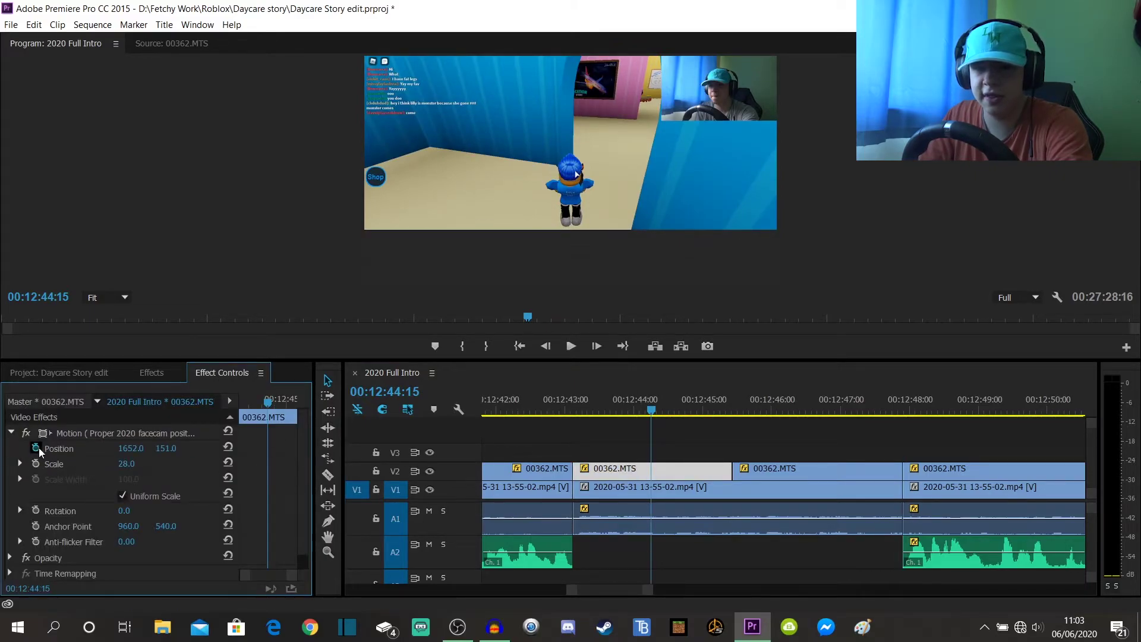
left_click(36, 448)
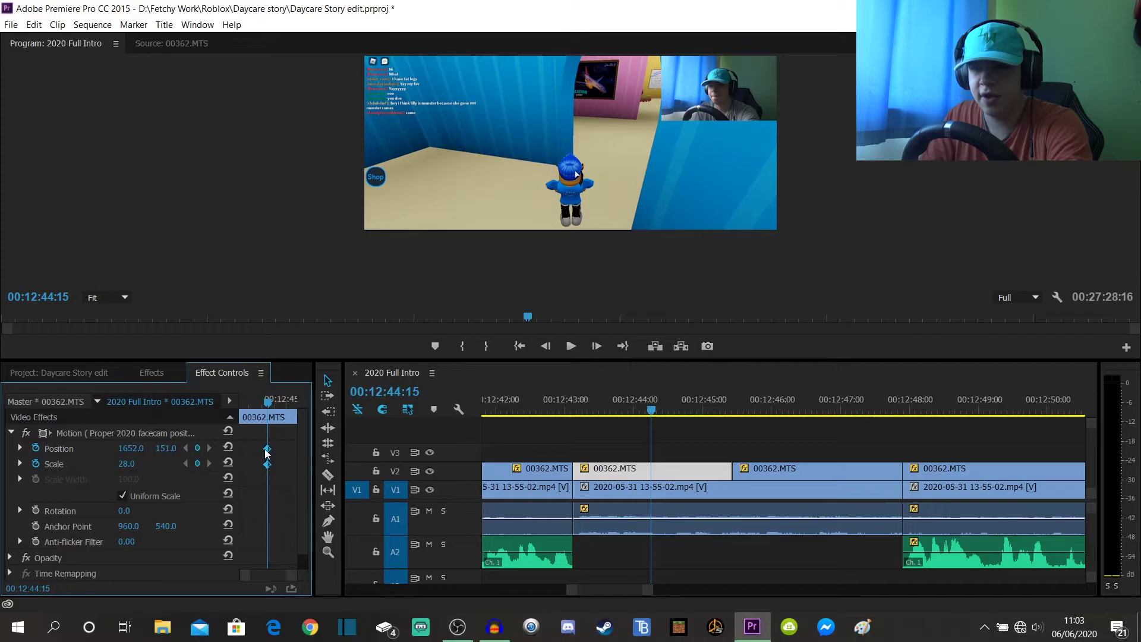
left_click_drag(267, 454, 211, 448)
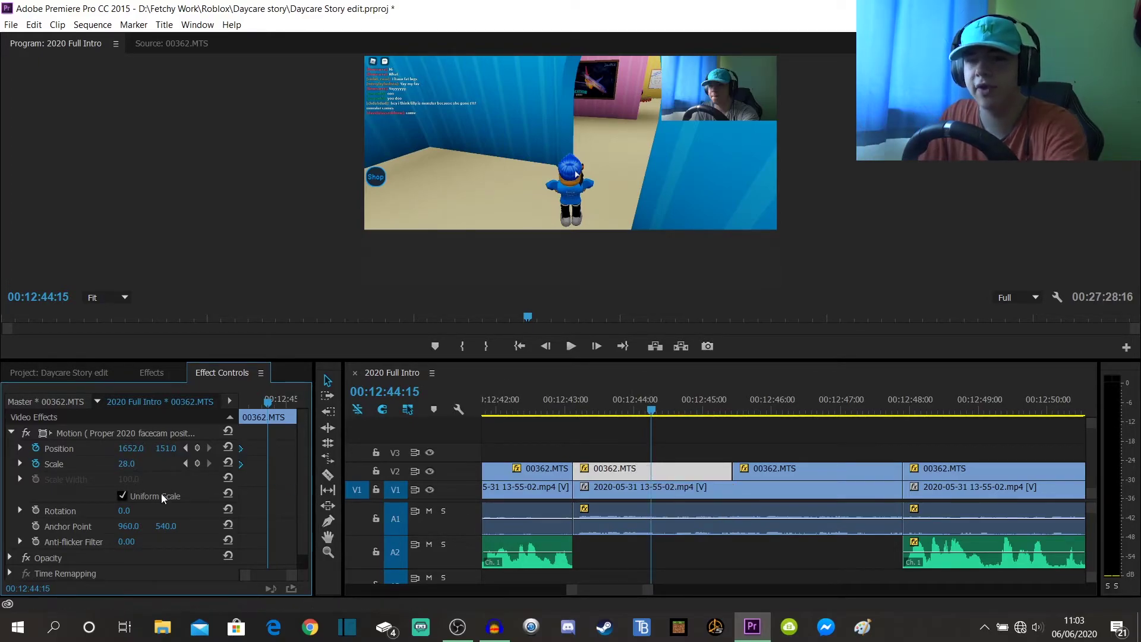
left_click(228, 448)
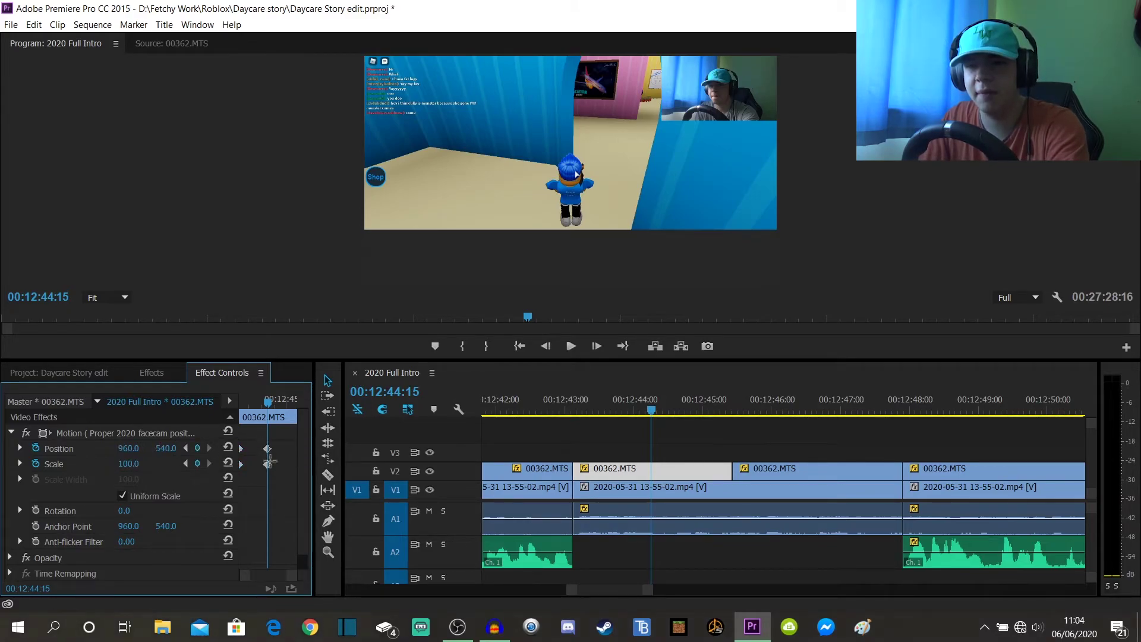
key("Delete")
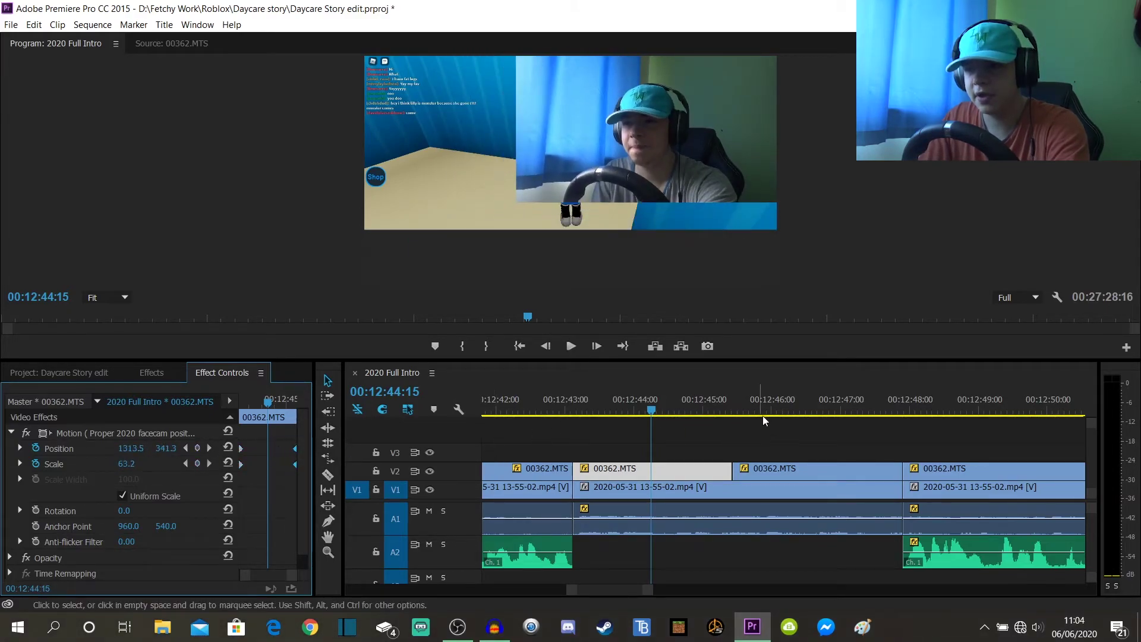
left_click(772, 410)
left_click(782, 469)
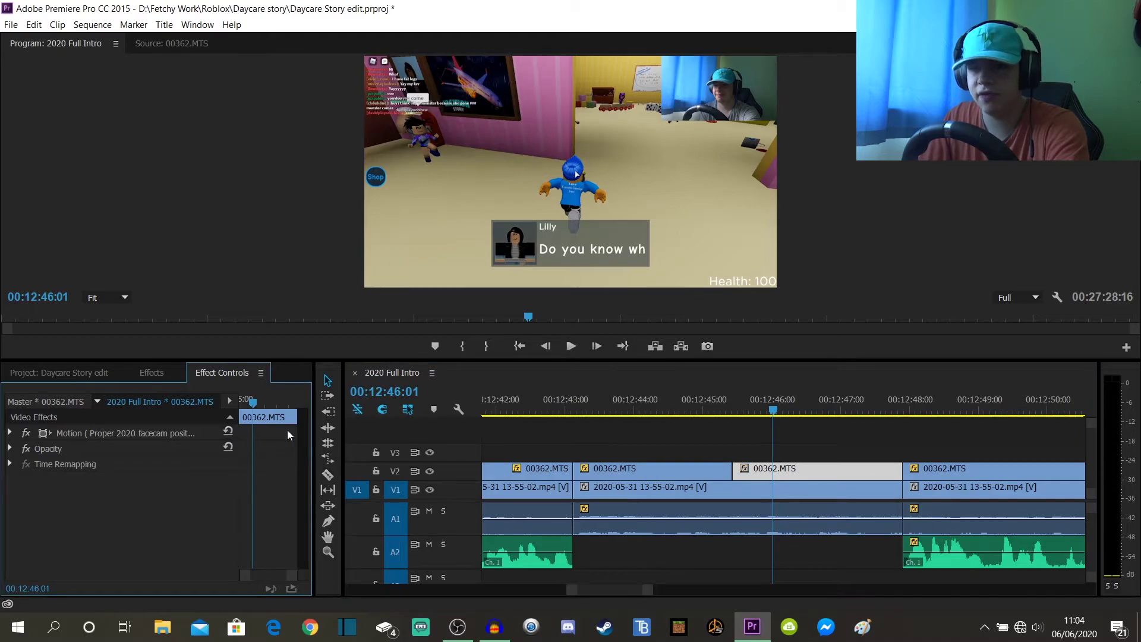
Show the project bin, replay the new zoom from about 12:42, and keep playing forward.
left_click(523, 410)
left_click(52, 378)
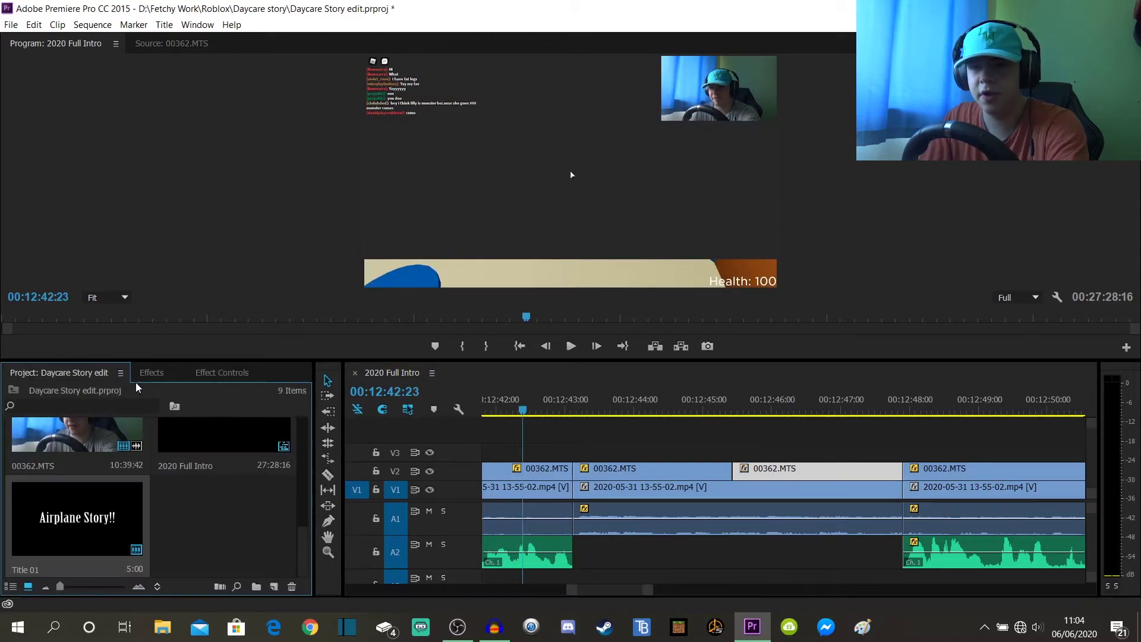
left_click(510, 456)
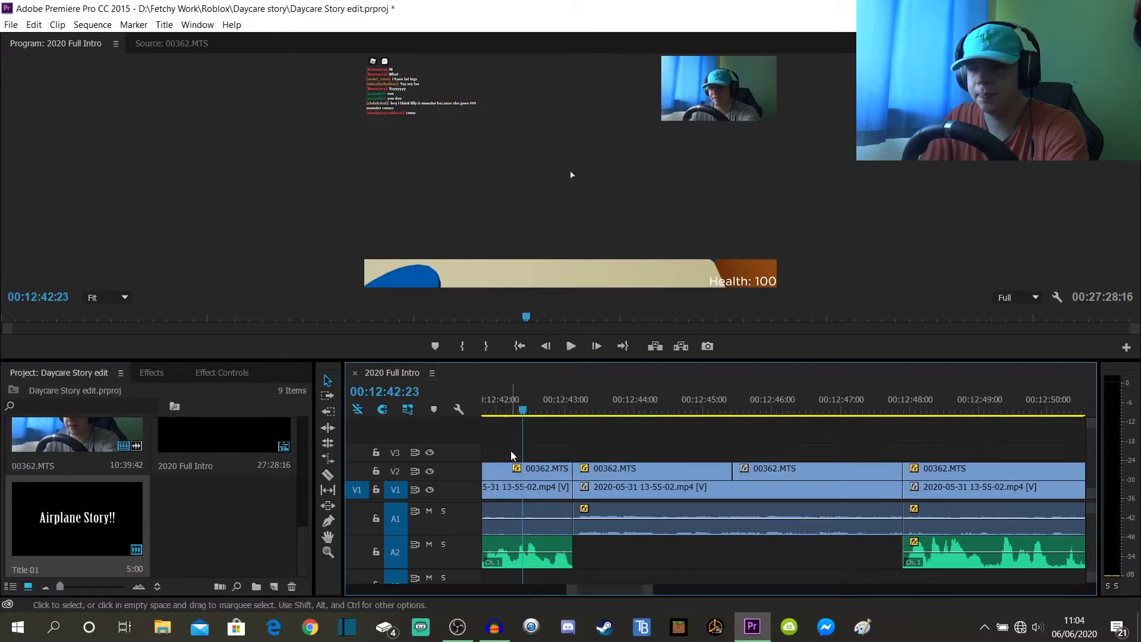
key("j")
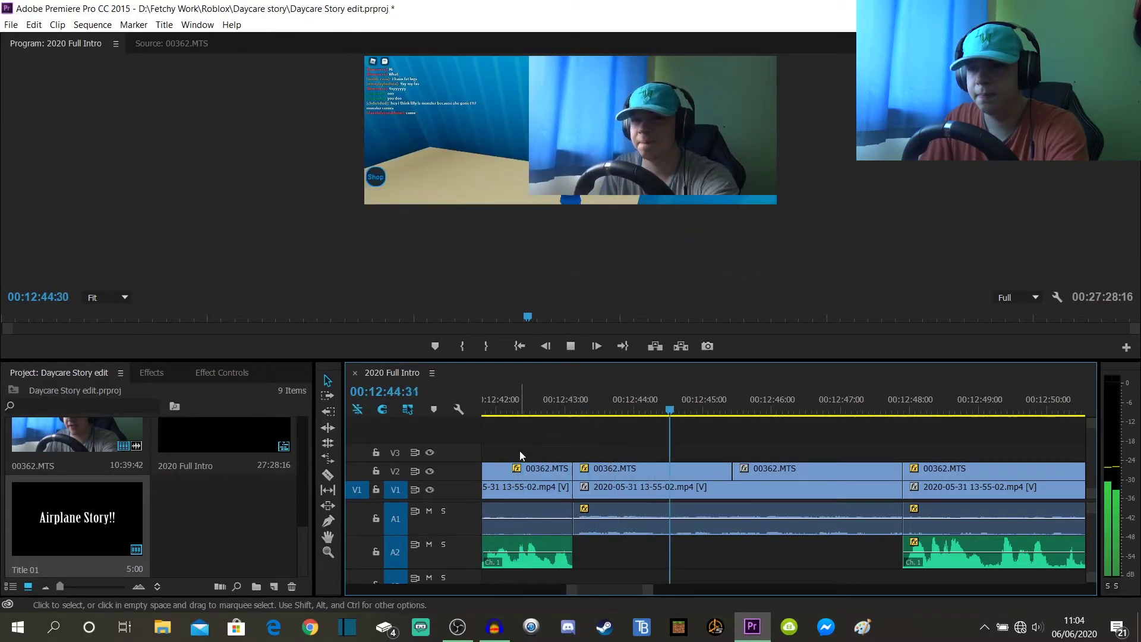
key("space")
left_click(536, 404)
key("space")
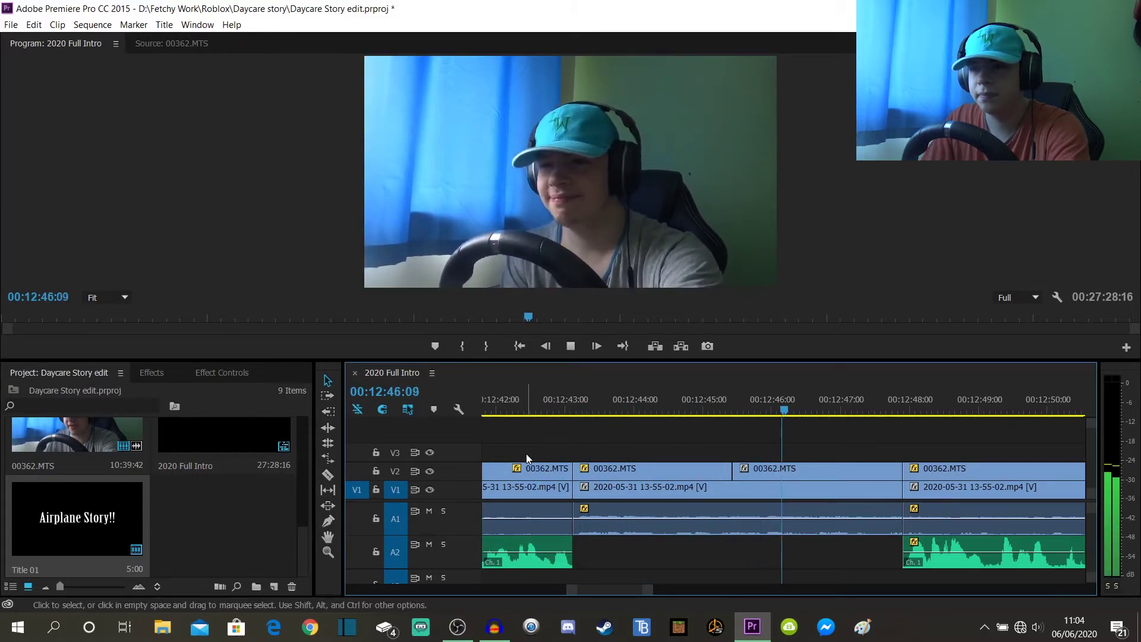
key("space")
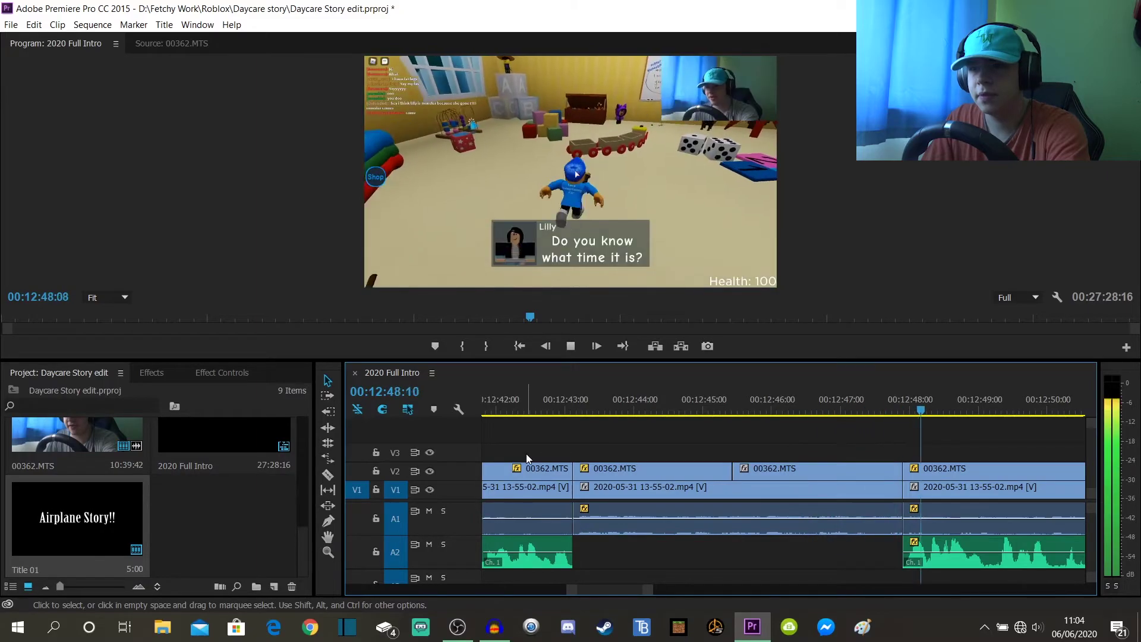
key("space")
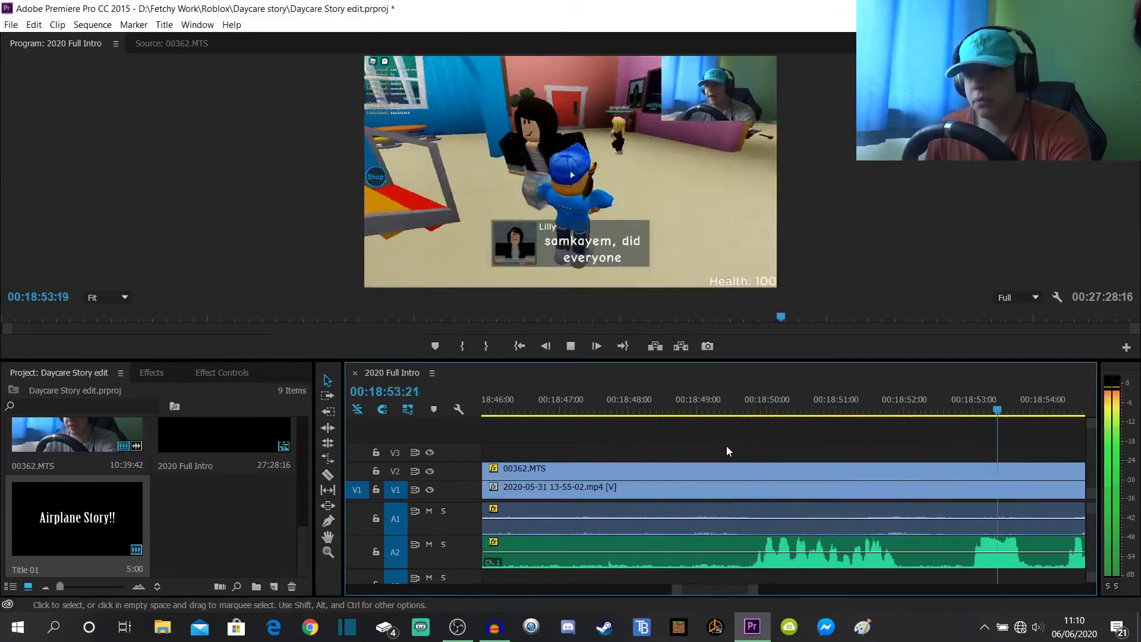
Cut the V2 00362.MTS facecam clip at several points around 00:18:56.
key("space")
left_click_drag(565, 399, 660, 399)
key("ctrl+k")
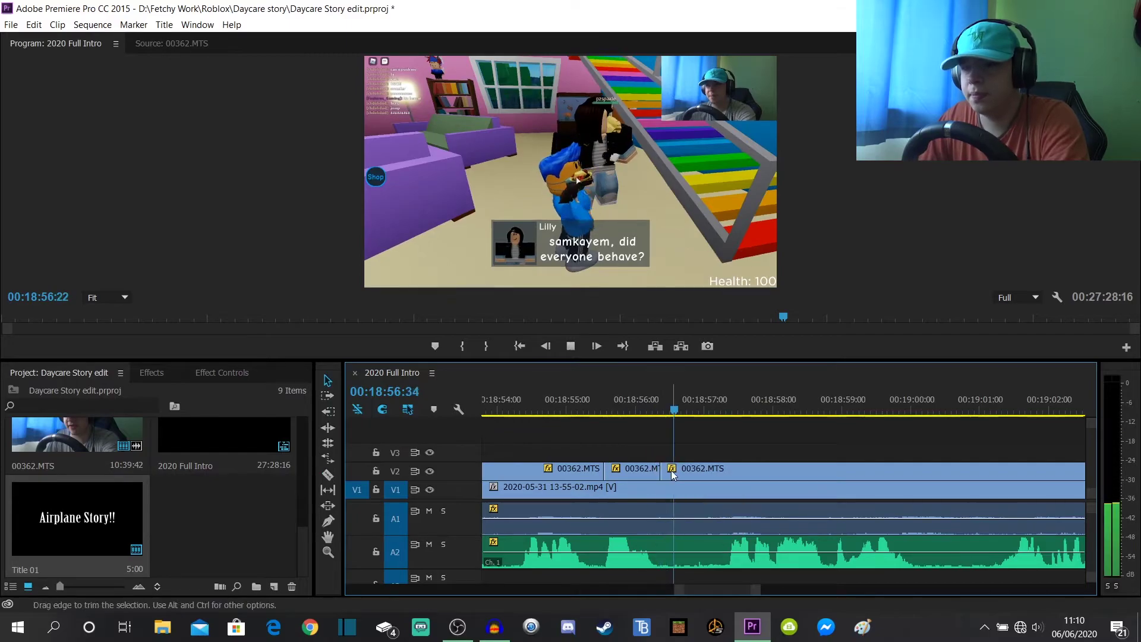
key("ctrl+k")
left_click(914, 400)
key("ctrl+k")
left_click(639, 400)
Inspect the short middle piece's Motion settings, then play the edited section.
left_click(635, 468)
left_click(221, 373)
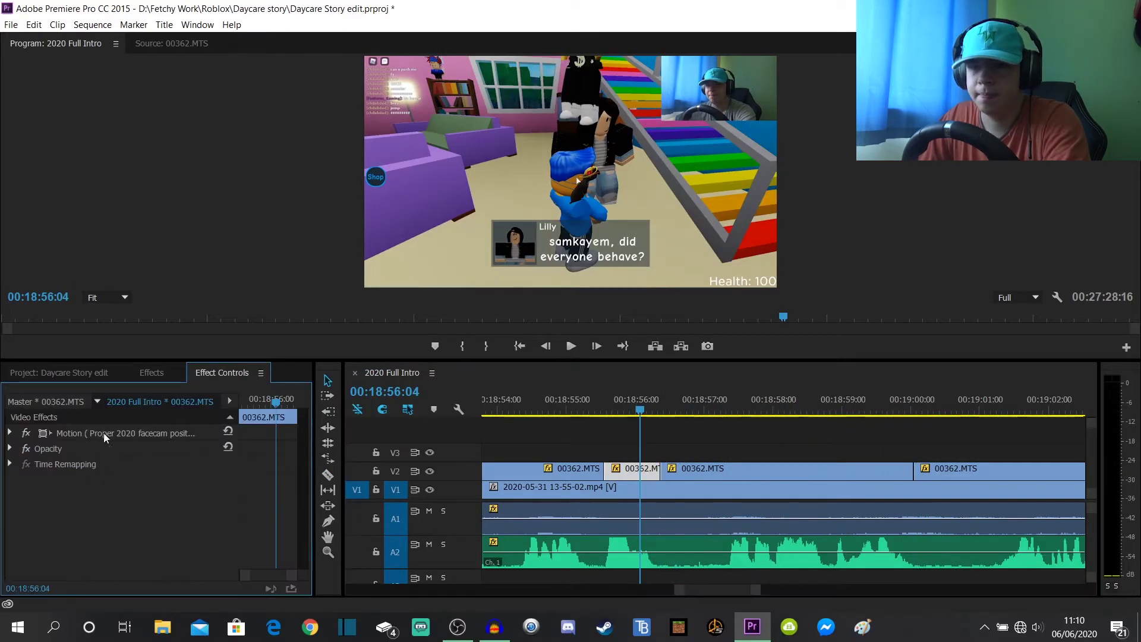
left_click(11, 433)
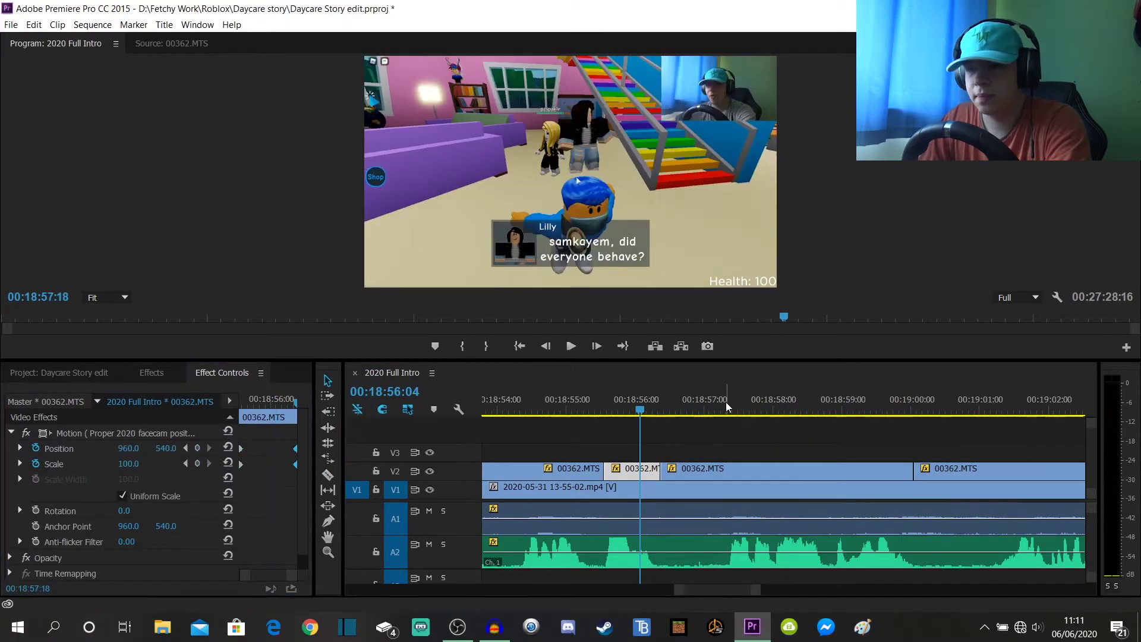
left_click(540, 448)
key("space")
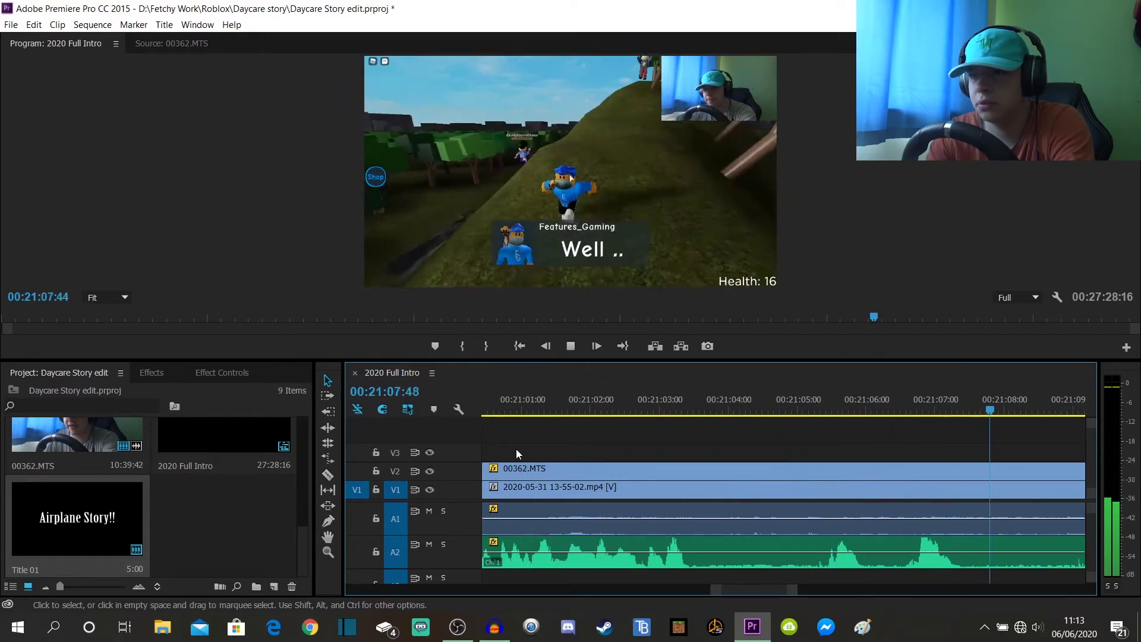
Stop fast-forwarding and land on the Daycare [Story] title card at 00:26:13:50.
key("space")
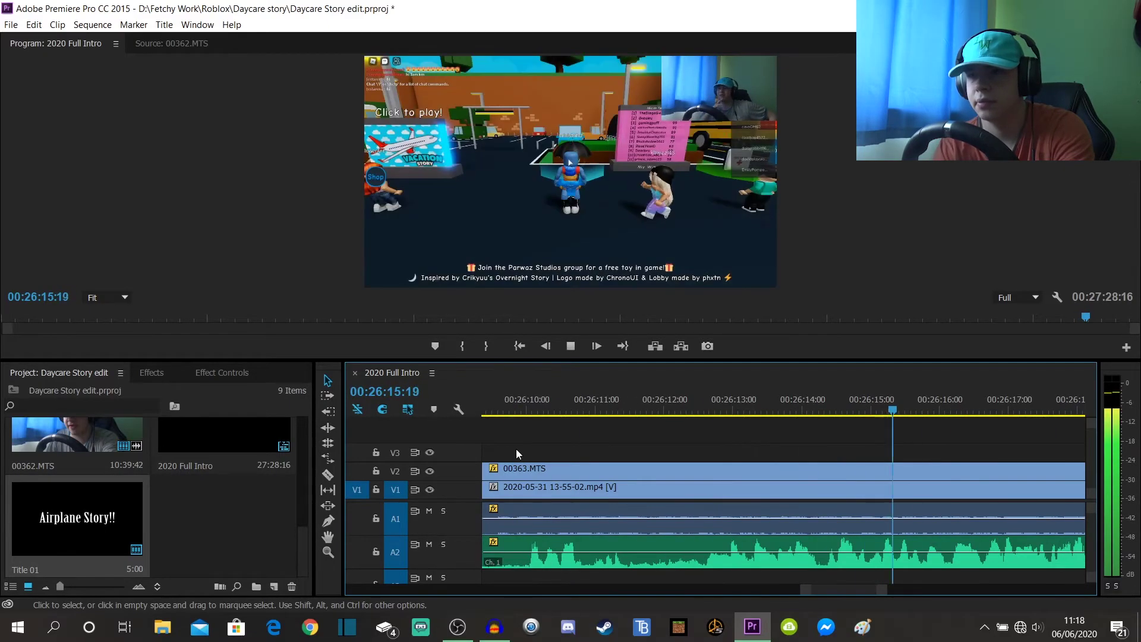
left_click(530, 409)
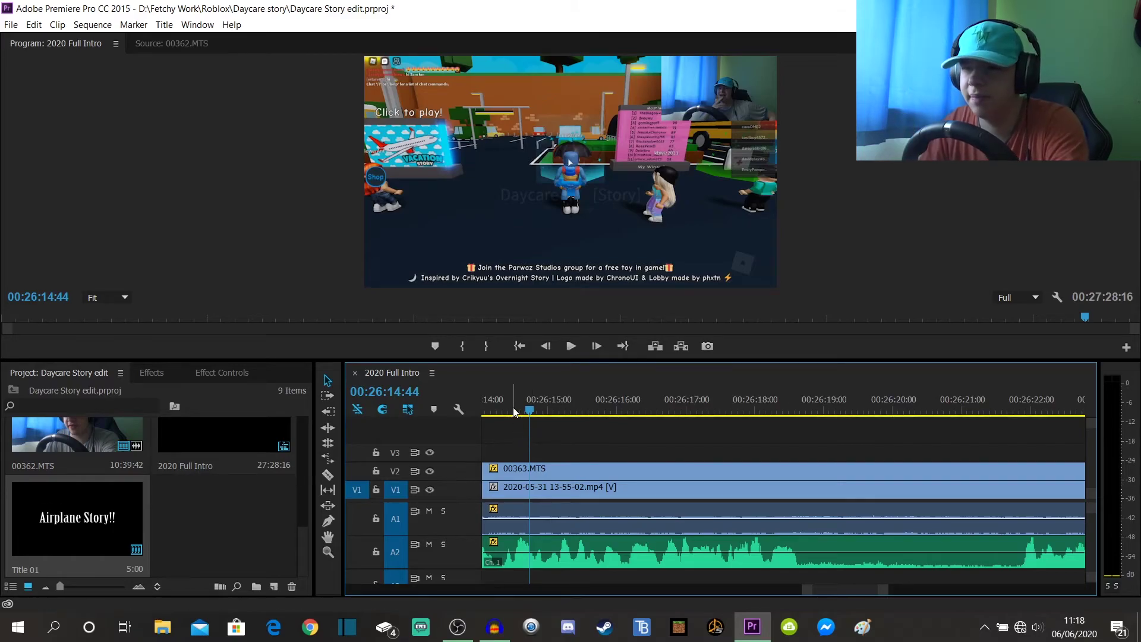
key("j")
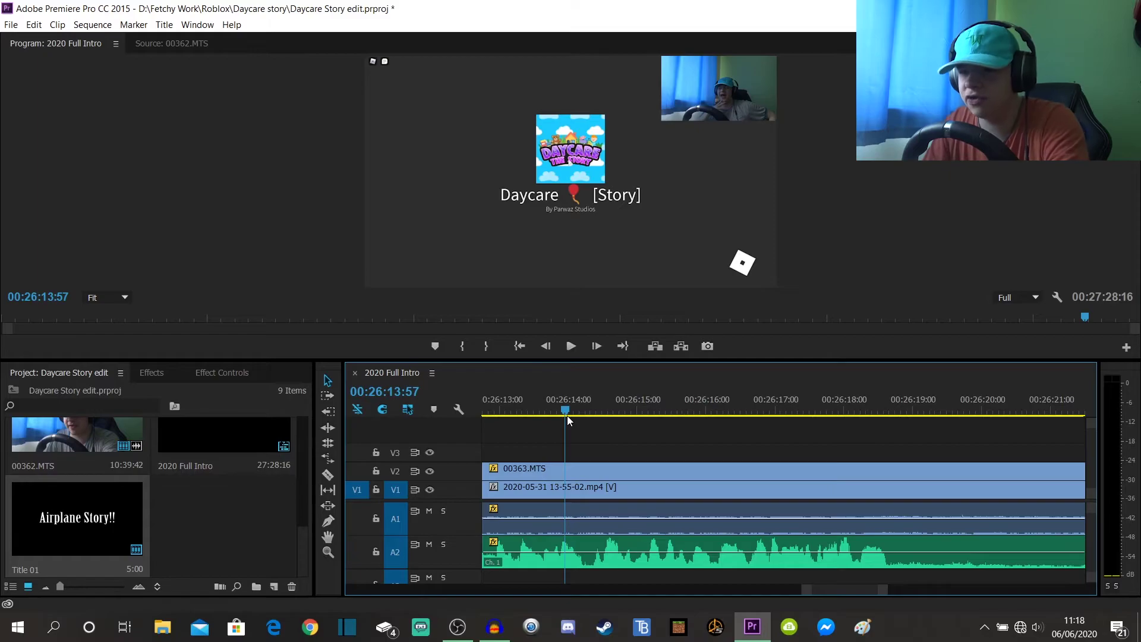
mouse_move(543, 407)
left_mouse_down()
mouse_move(528, 406)
mouse_move(554, 407)
left_mouse_up()
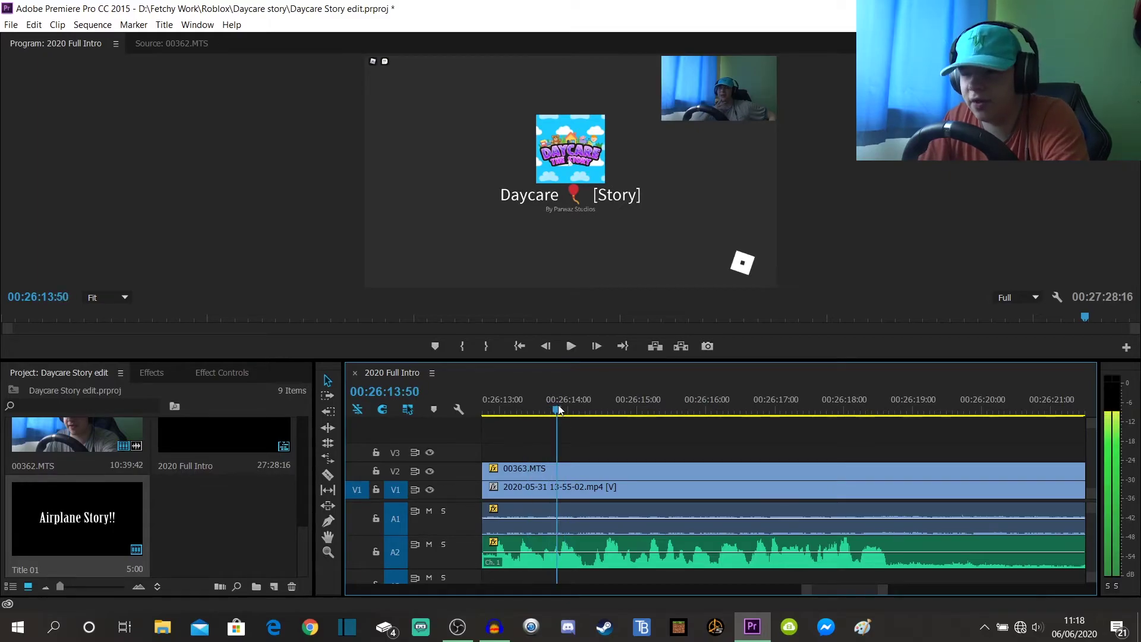
Razor-cut the V2 00363.MTS facecam clip at 00:26:16:54.
key("space")
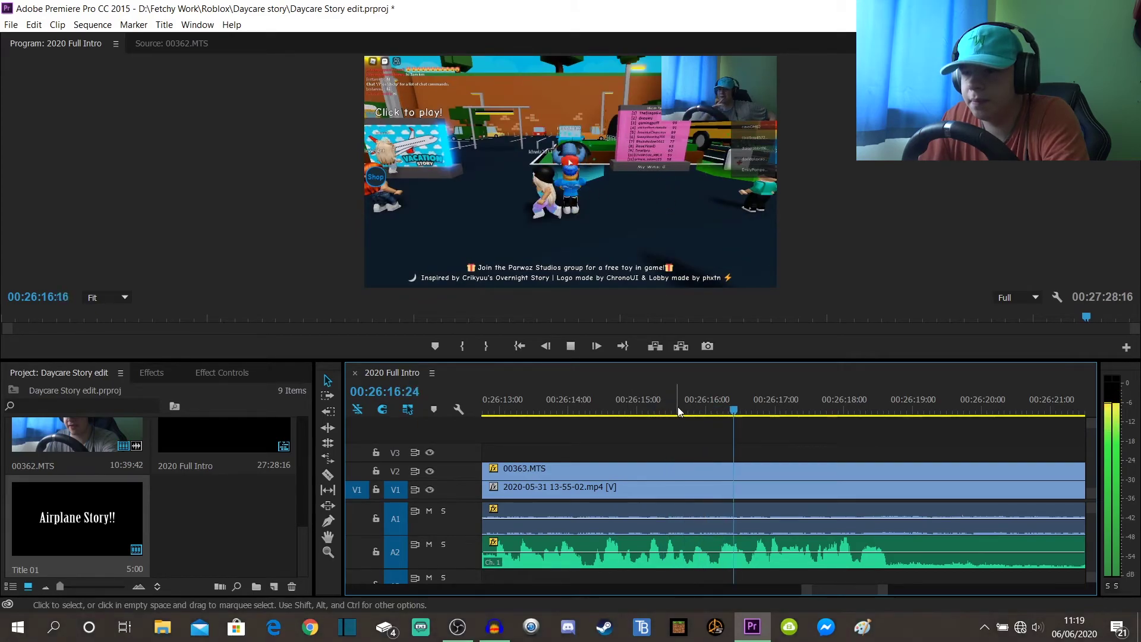
key("space")
left_click_drag(722, 400, 771, 399)
key("c")
left_click(769, 469)
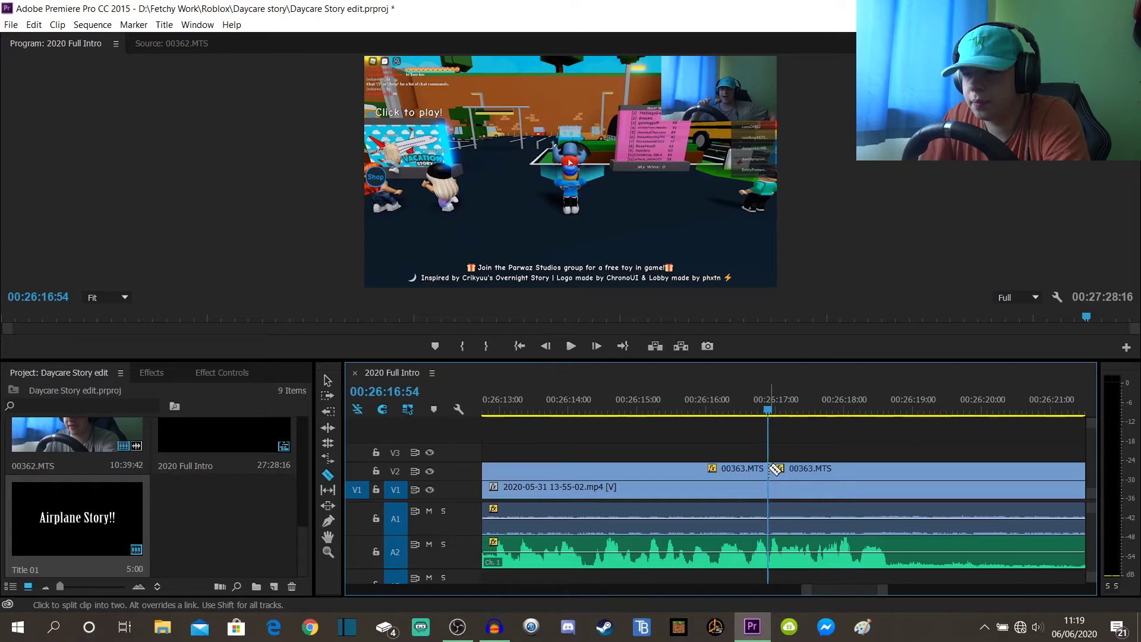
key("v")
Play forward and cut the V2 facecam clip again at 00:26:18:39.
key("space")
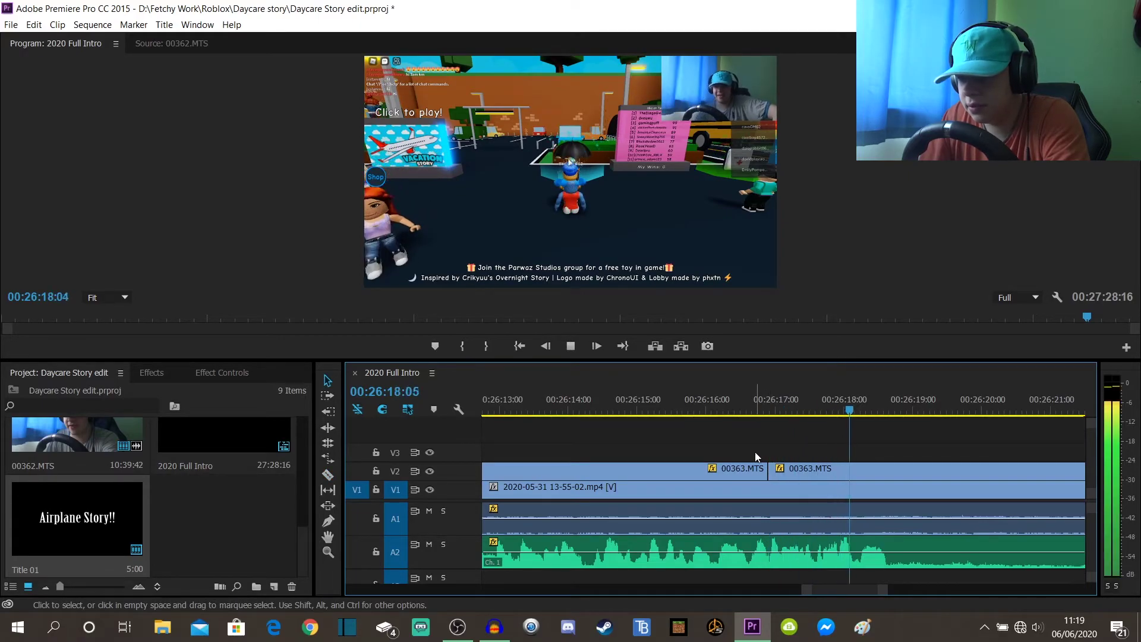
key("space")
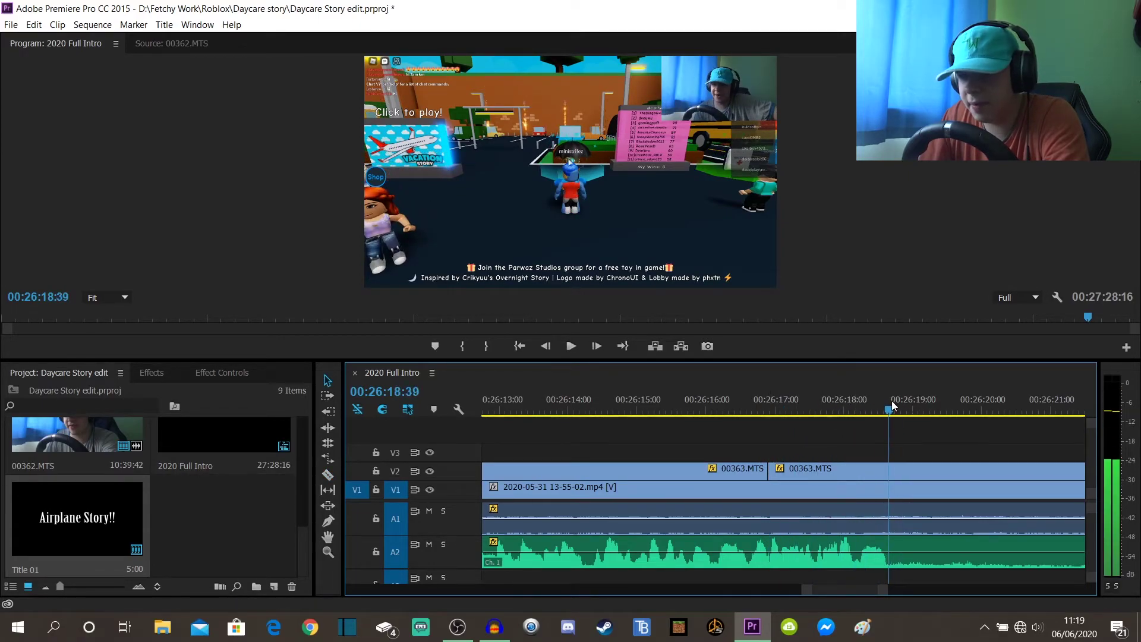
key("c")
left_click(892, 470)
key("v")
Select the middle facecam section and show its Motion settings in Effect Controls.
left_click(856, 471)
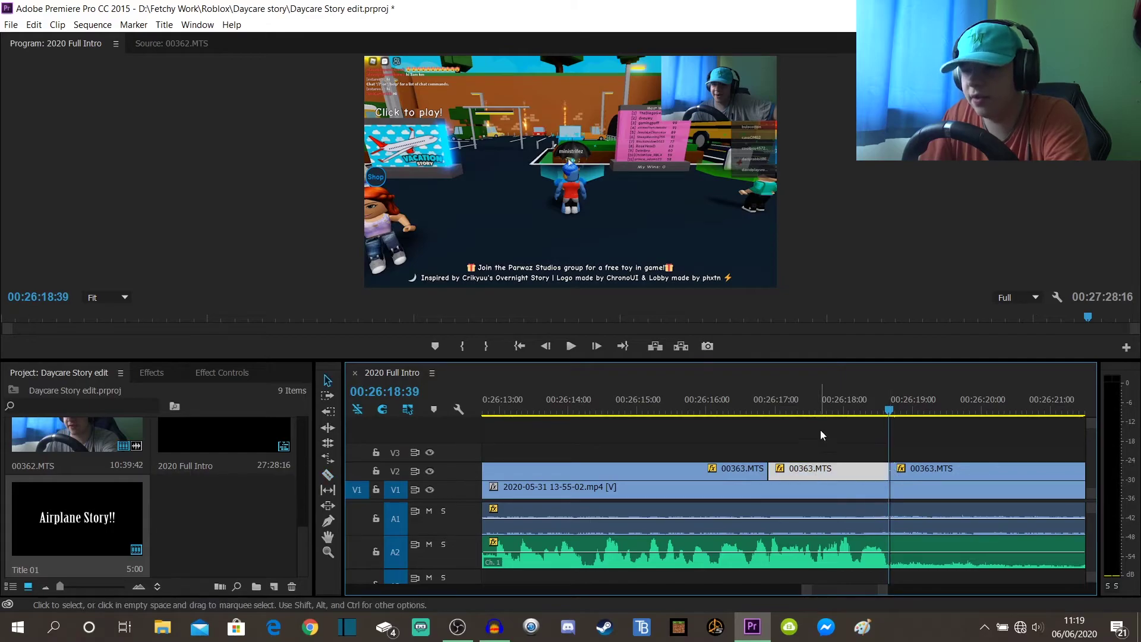
left_click(828, 404)
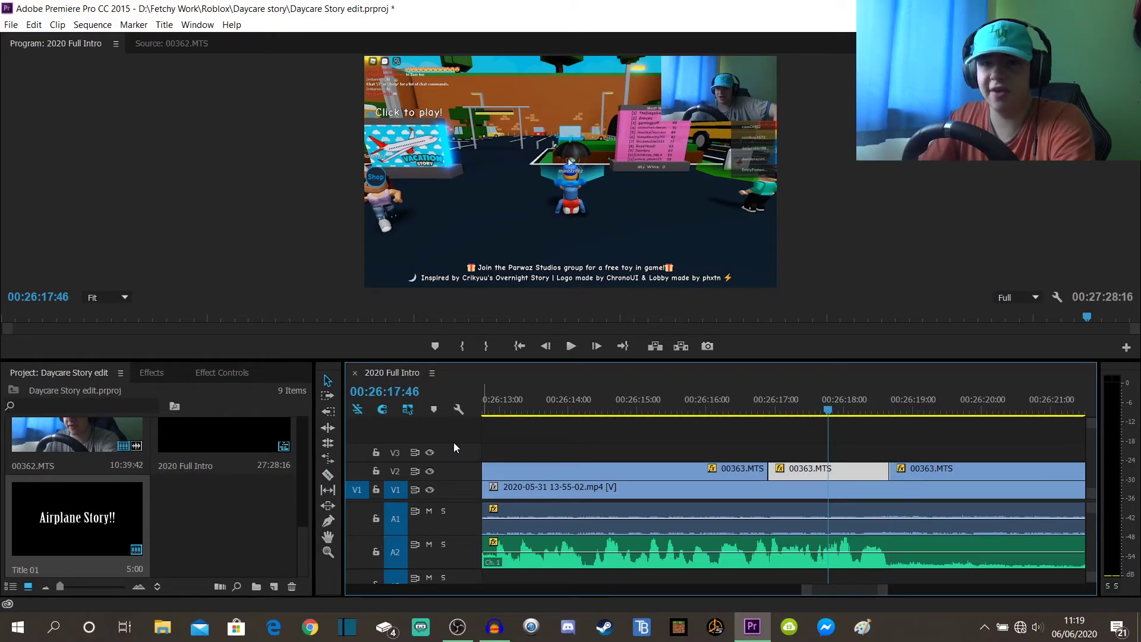
left_click(164, 372)
left_click(221, 375)
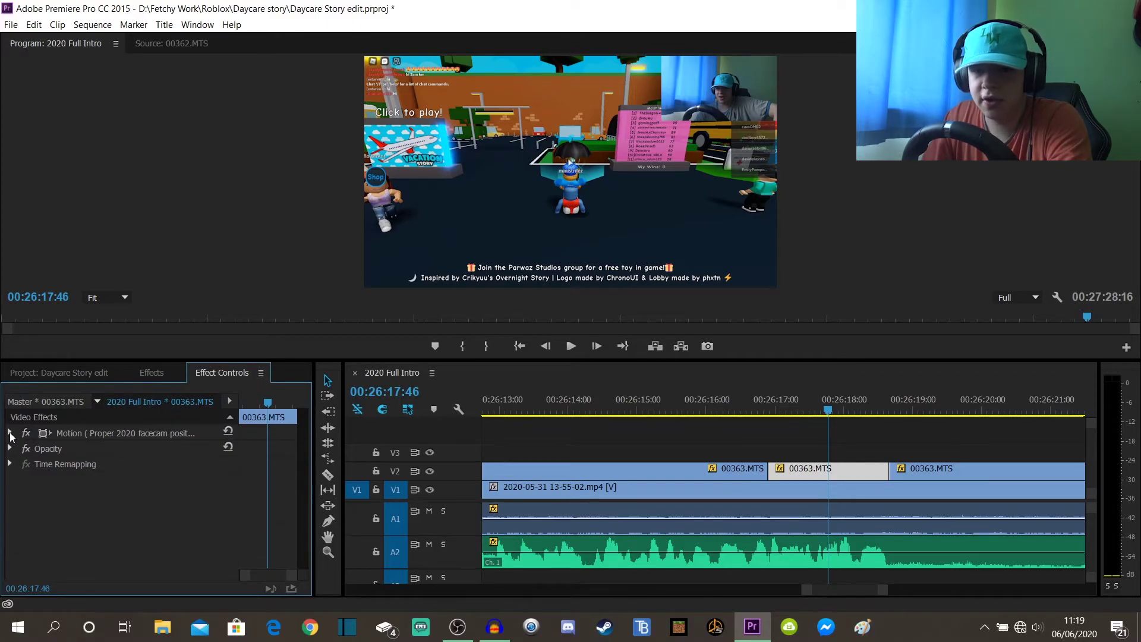
Enlarge the middle facecam to Scale 63.7 at Position 1309.3, 343.6.
left_click(10, 433)
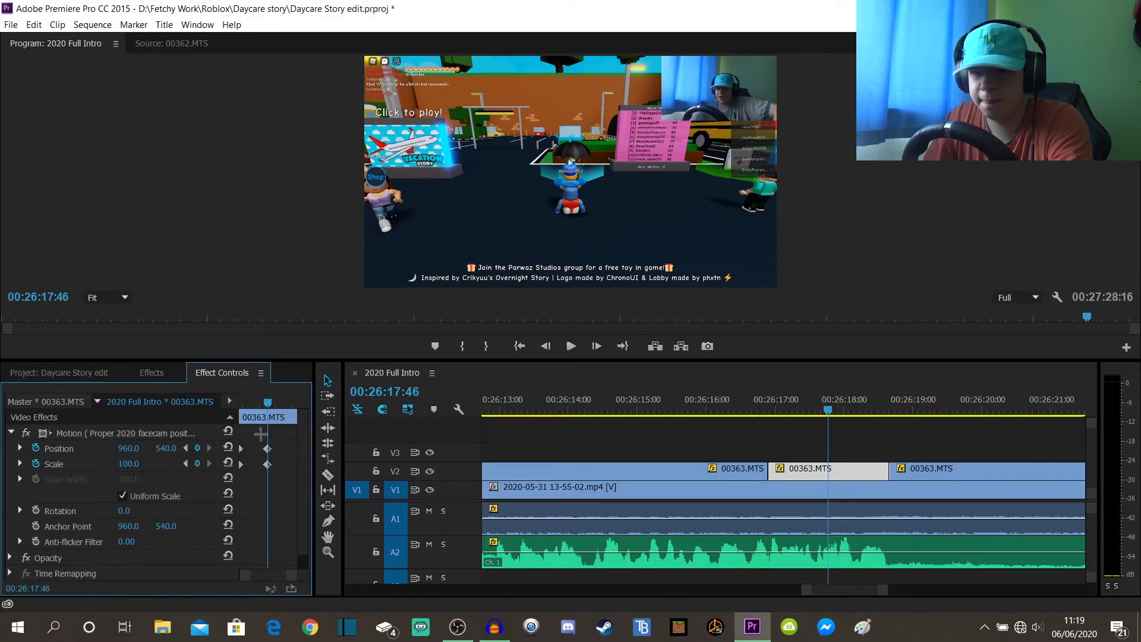
left_click_drag(267, 449, 312, 447)
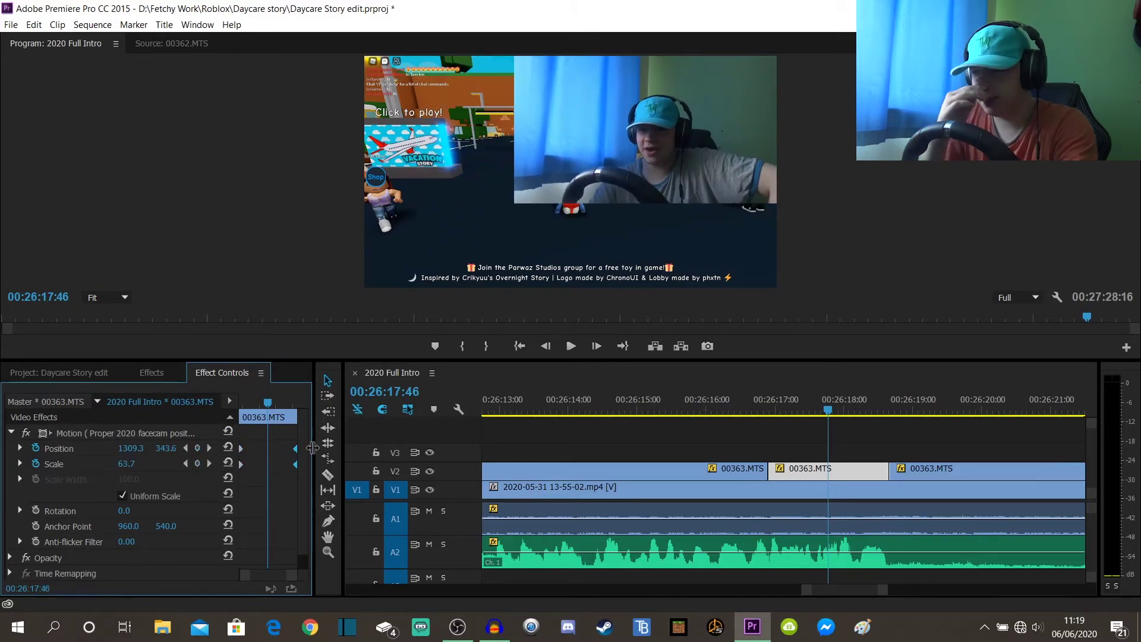
left_click(812, 452)
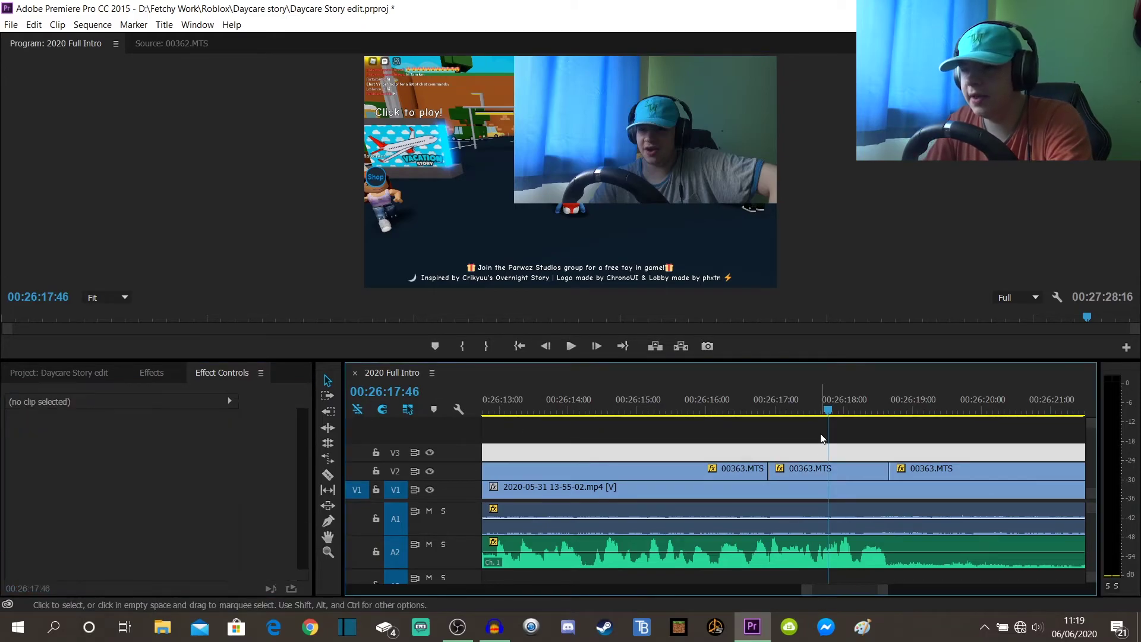
Split the V1 gameplay clip at 00:26:18:39 and select the part after the cut.
left_click(949, 403)
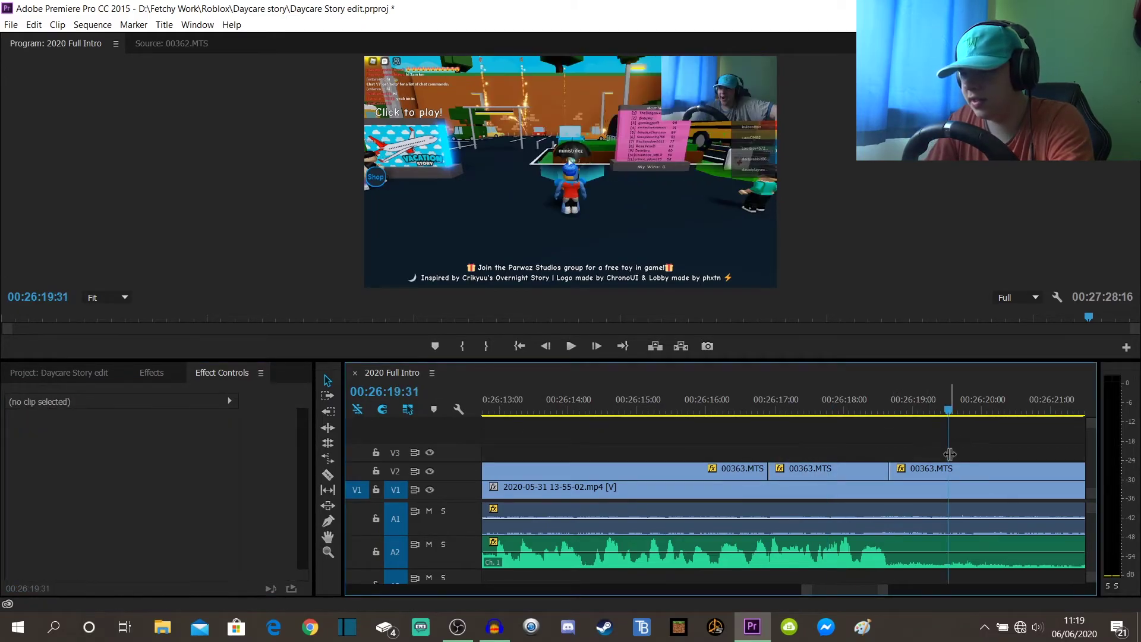
left_click(960, 470)
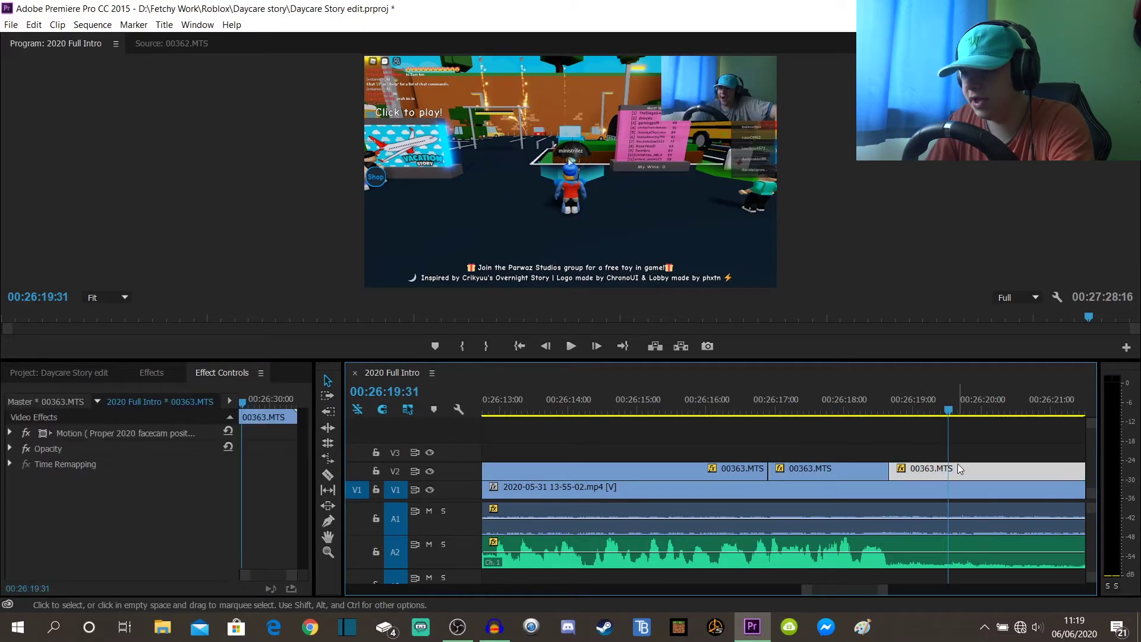
left_click(227, 433)
key("c")
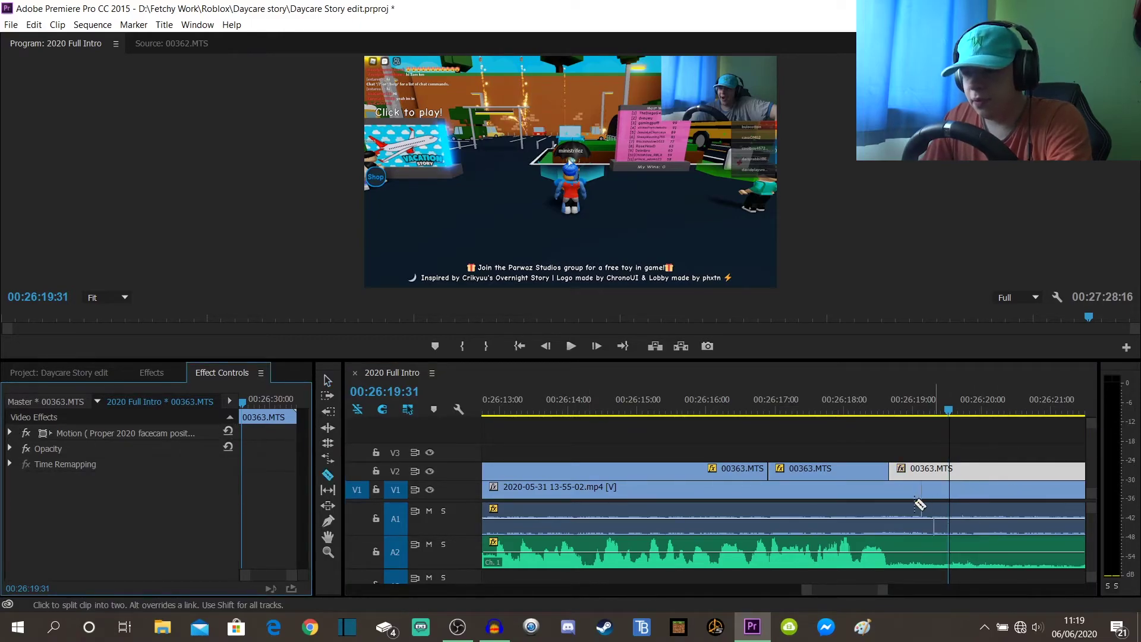
left_click(889, 489)
key("v")
left_click(957, 493)
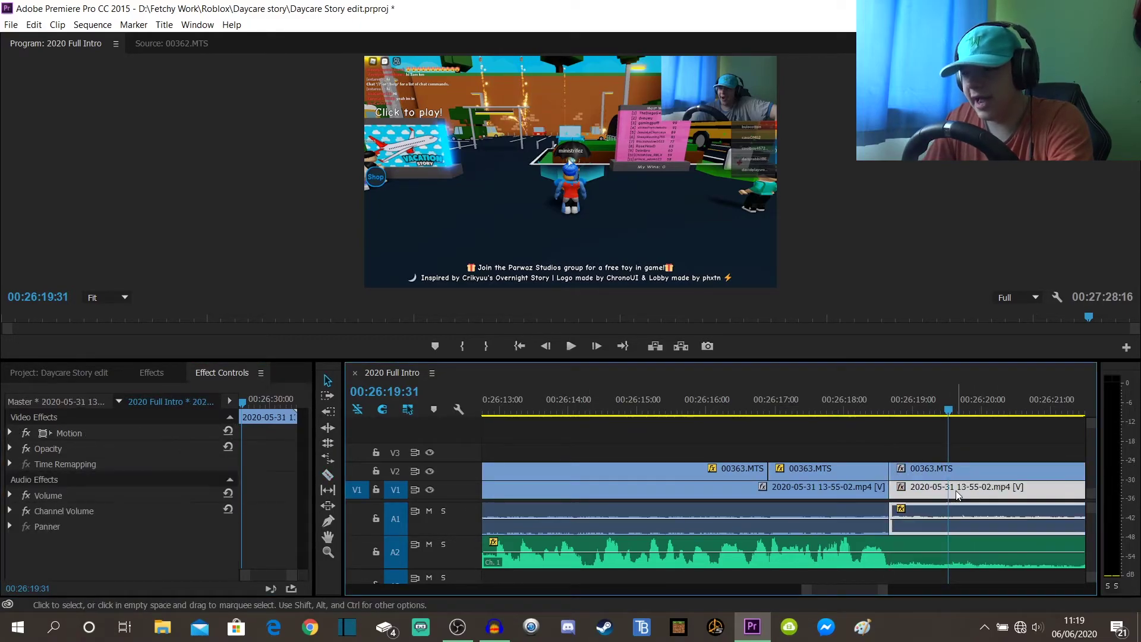
Delete the later gameplay, give its audio a 00:00:01:47 Constant Power fade, and drop the dissolve.
key("Delete")
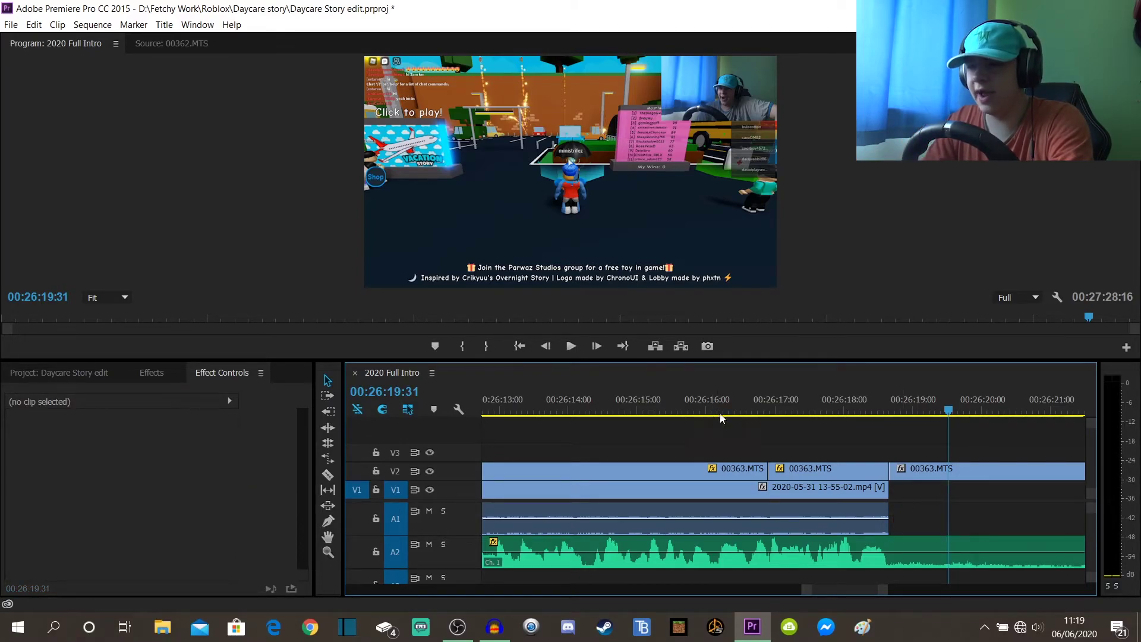
right_click(888, 516)
left_click(946, 485)
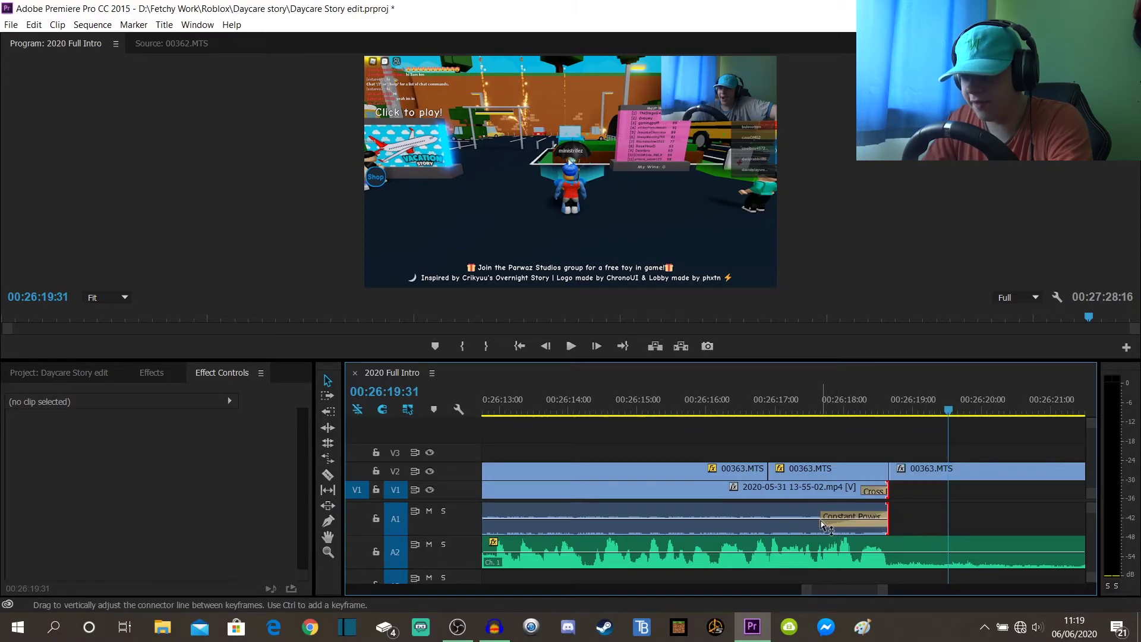
left_click(819, 523)
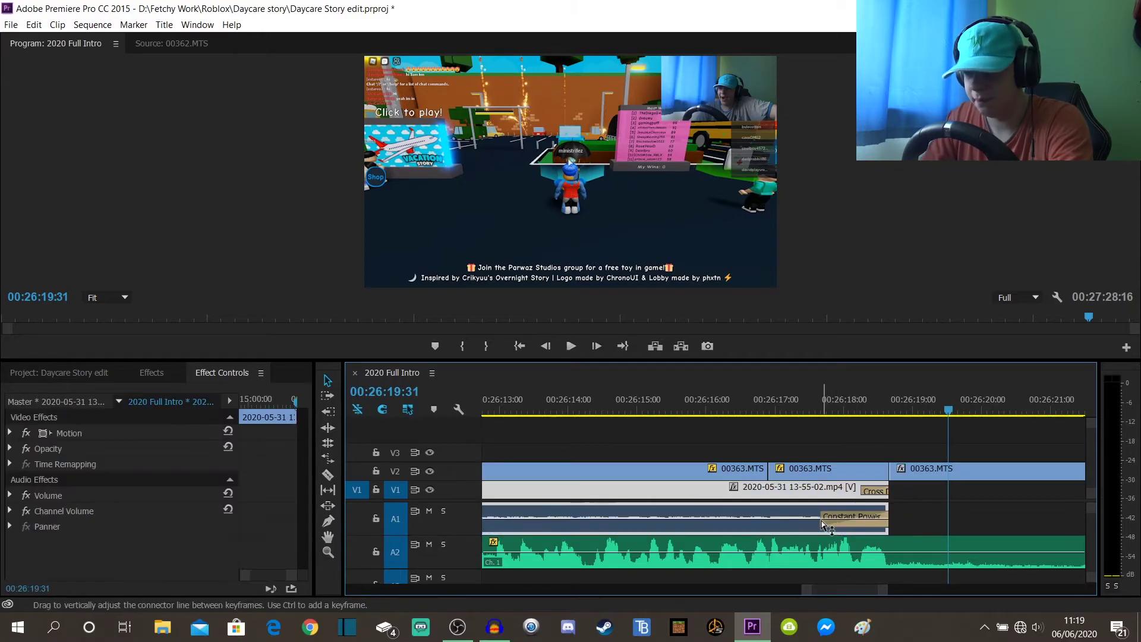
left_click_drag(821, 520, 767, 519)
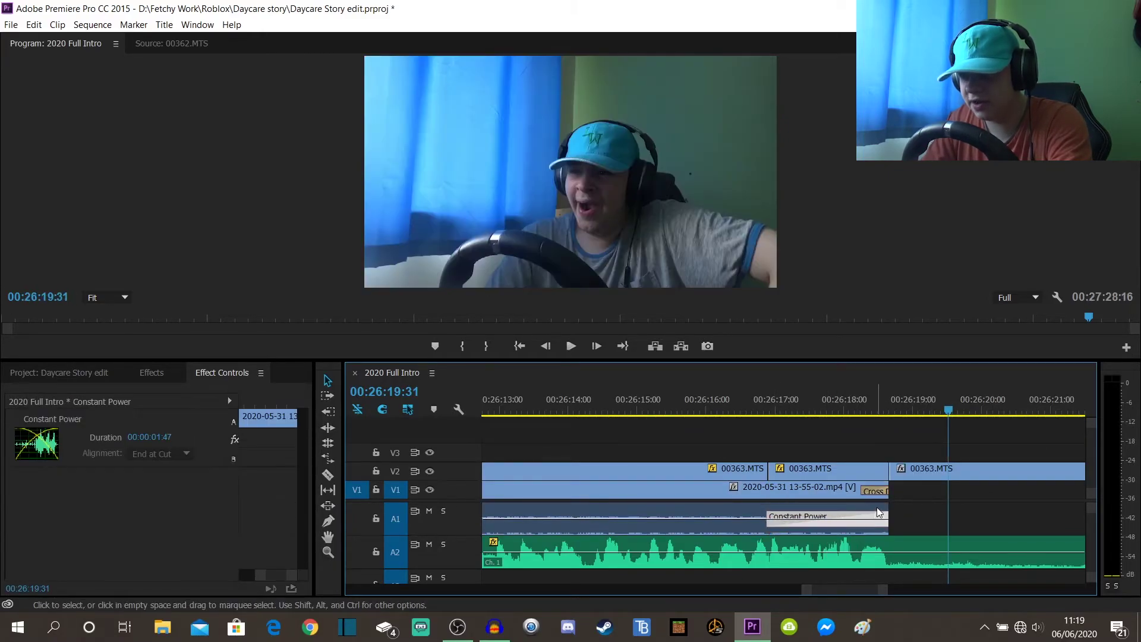
left_click(877, 492)
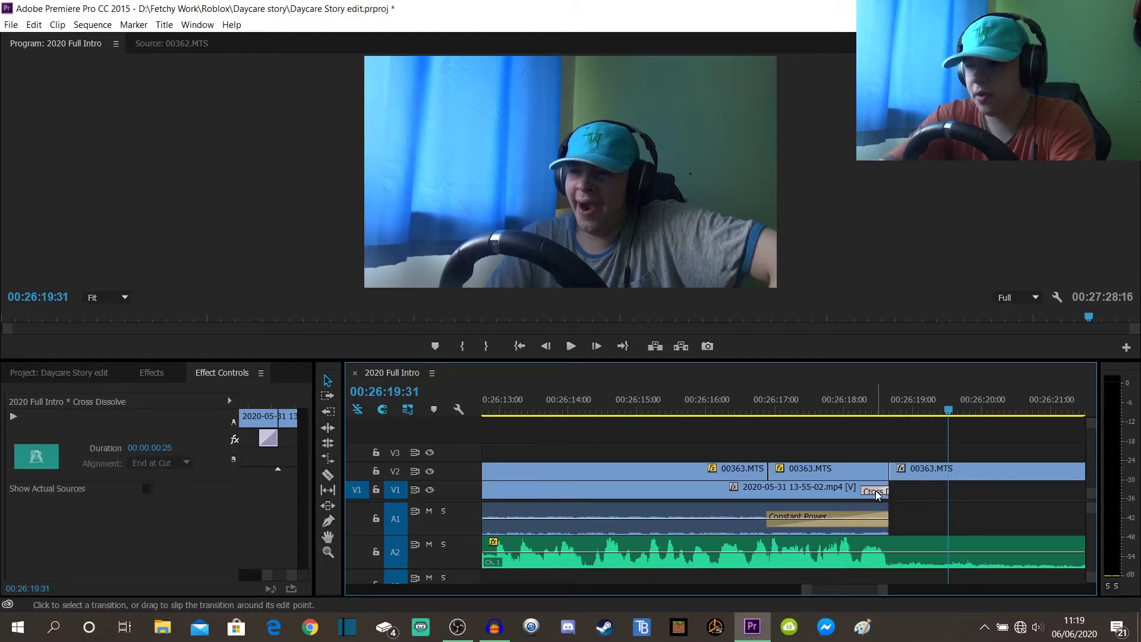
key("Delete")
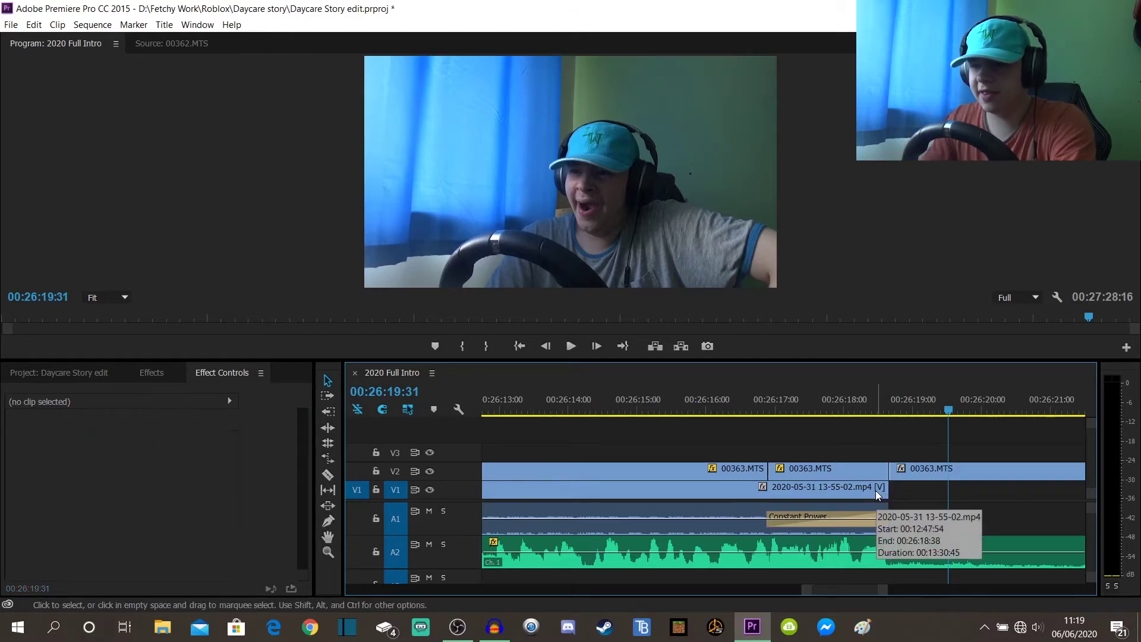
Play back the new ending from about 00:26:15:49 and show the project bin.
left_click(695, 402)
key("space")
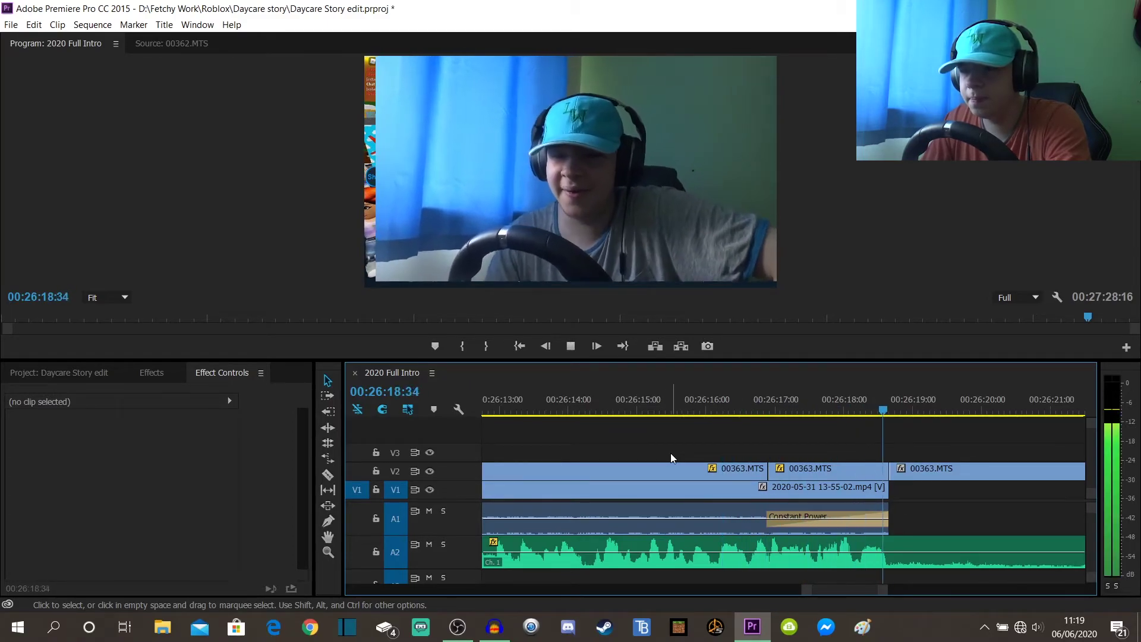
left_click(86, 373)
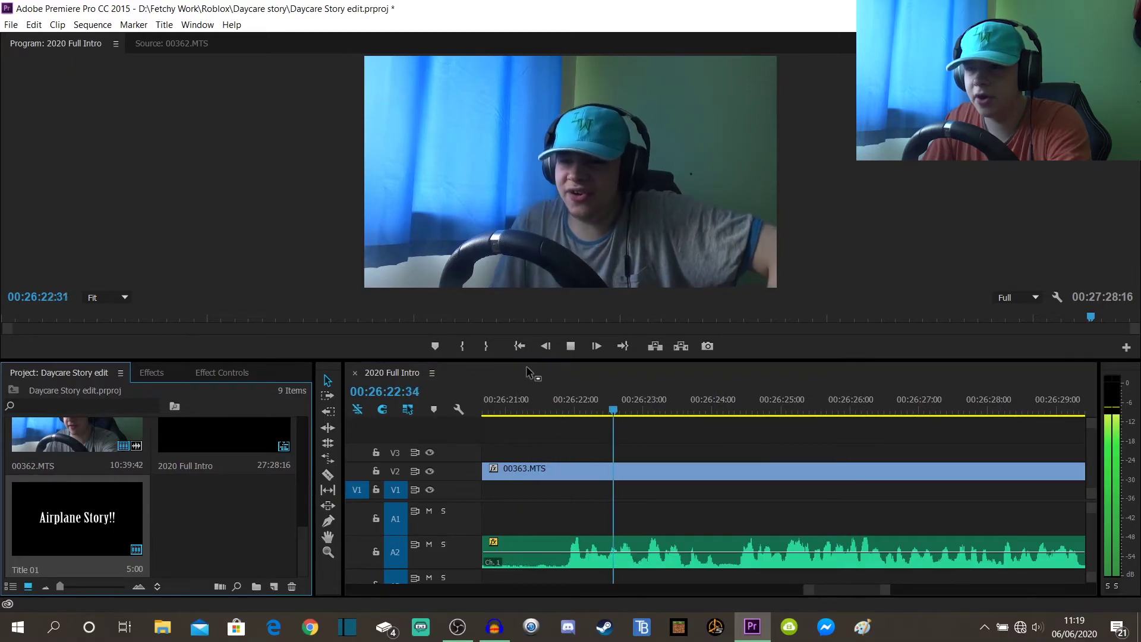
Play the facecam-only section from 00:26:17:36 onward.
left_click(525, 415)
key("j")
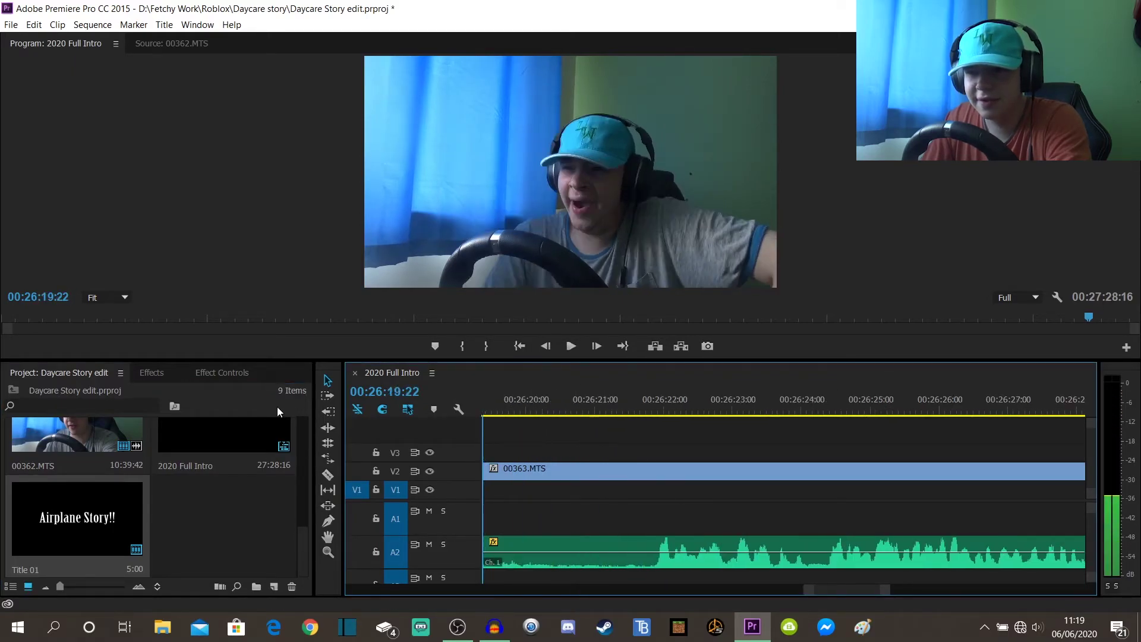
left_click(541, 410)
key("space")
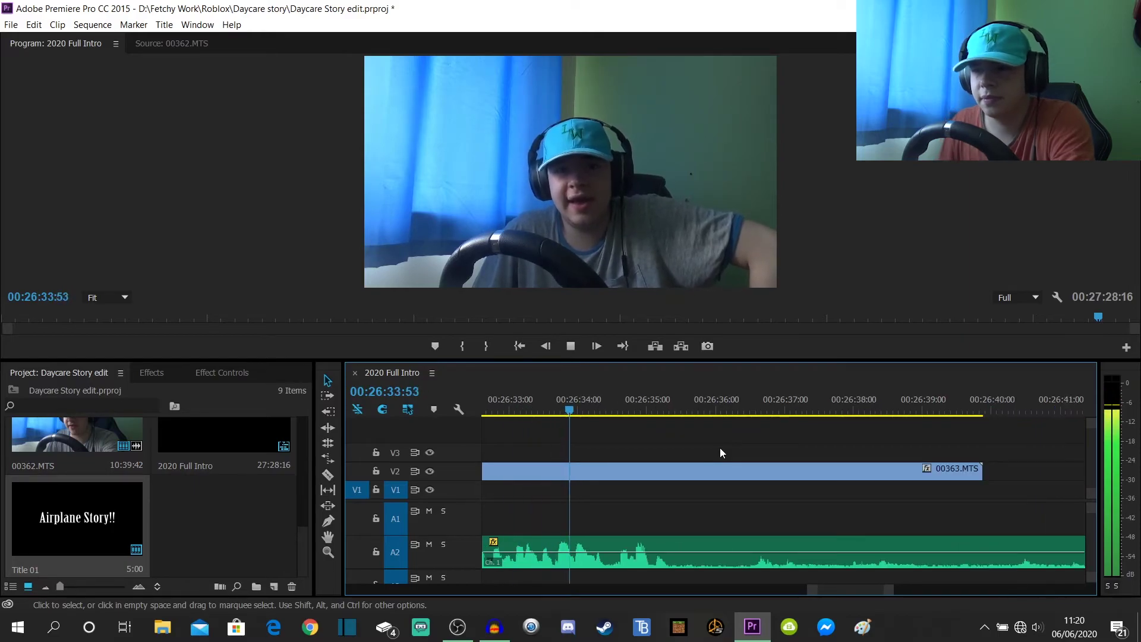
key("space")
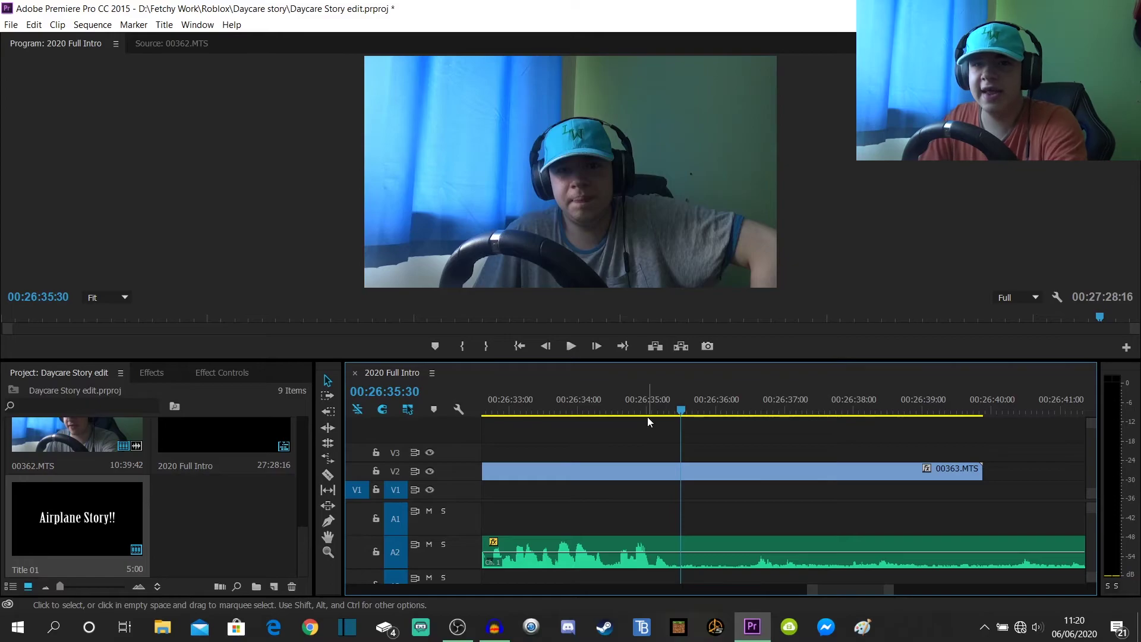
Razor-cut the V2 00363.MTS facecam clip at 00:26:35:20.
left_click_drag(657, 397, 671, 400)
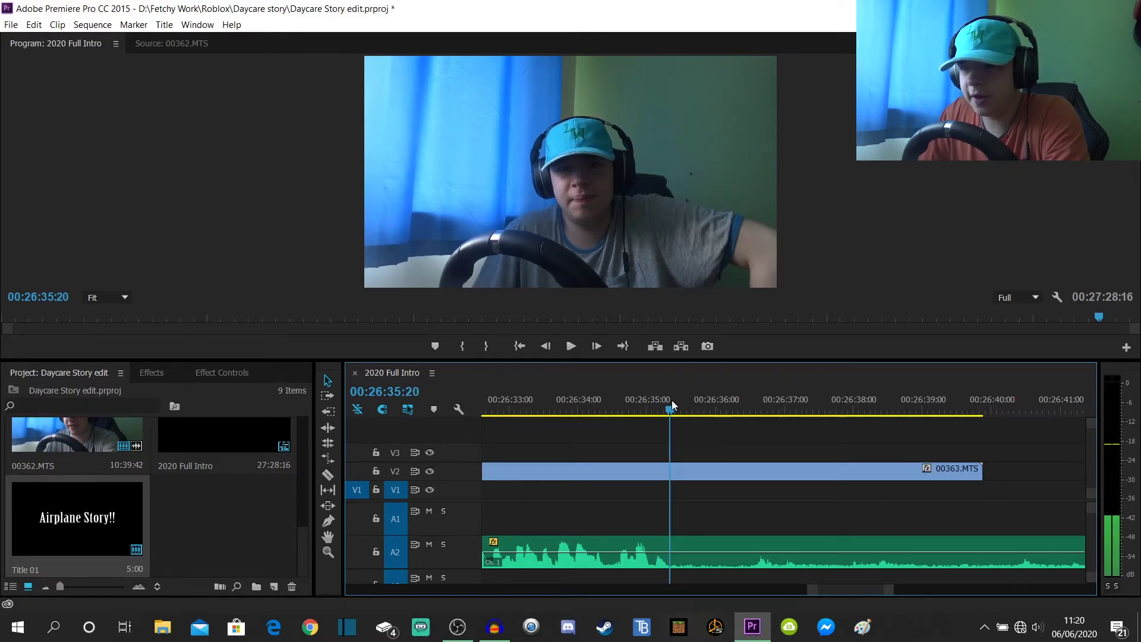
key("c")
left_click(672, 468)
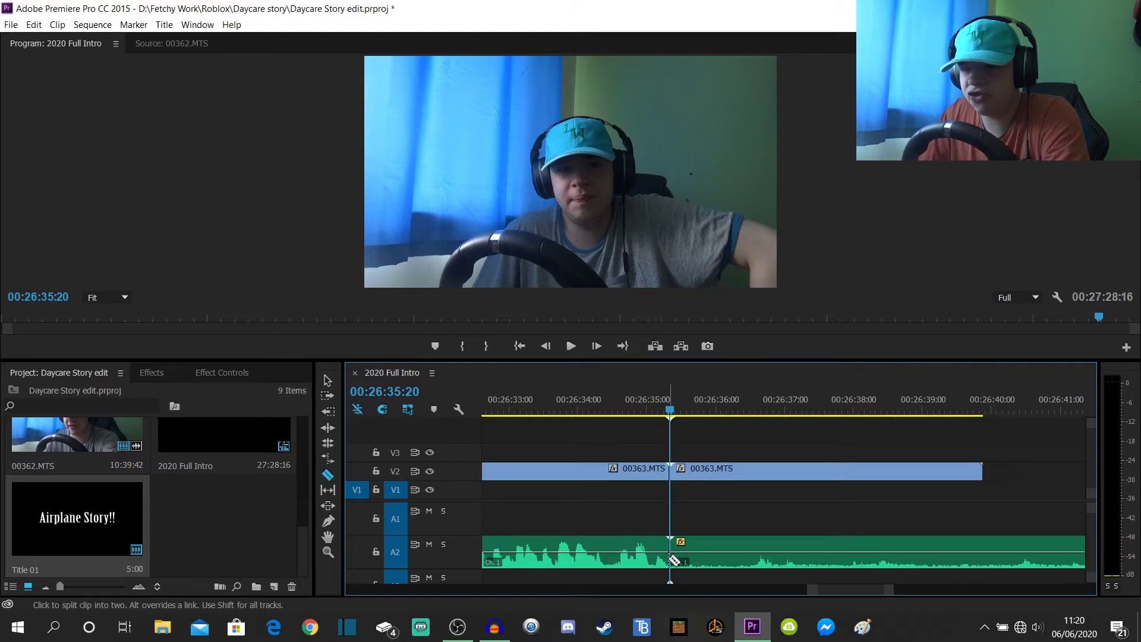
Move both Full Outro clips and their audio left to the playhead.
key("v")
left_click_drag(892, 594, 983, 566)
left_click_drag(977, 427, 1017, 457)
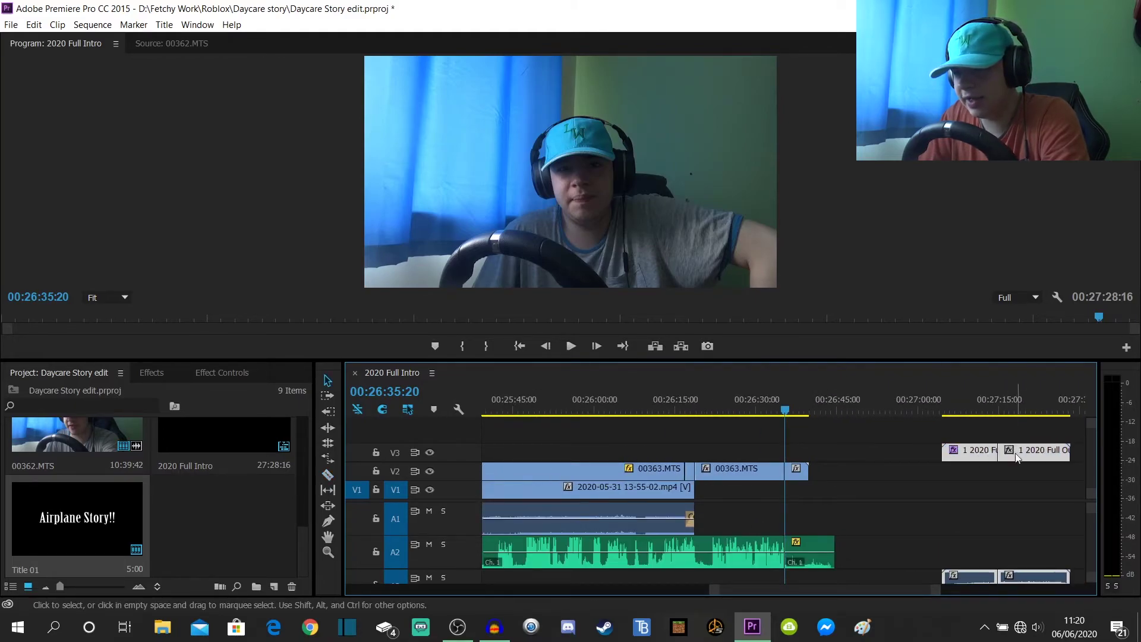
left_click_drag(926, 453, 776, 440)
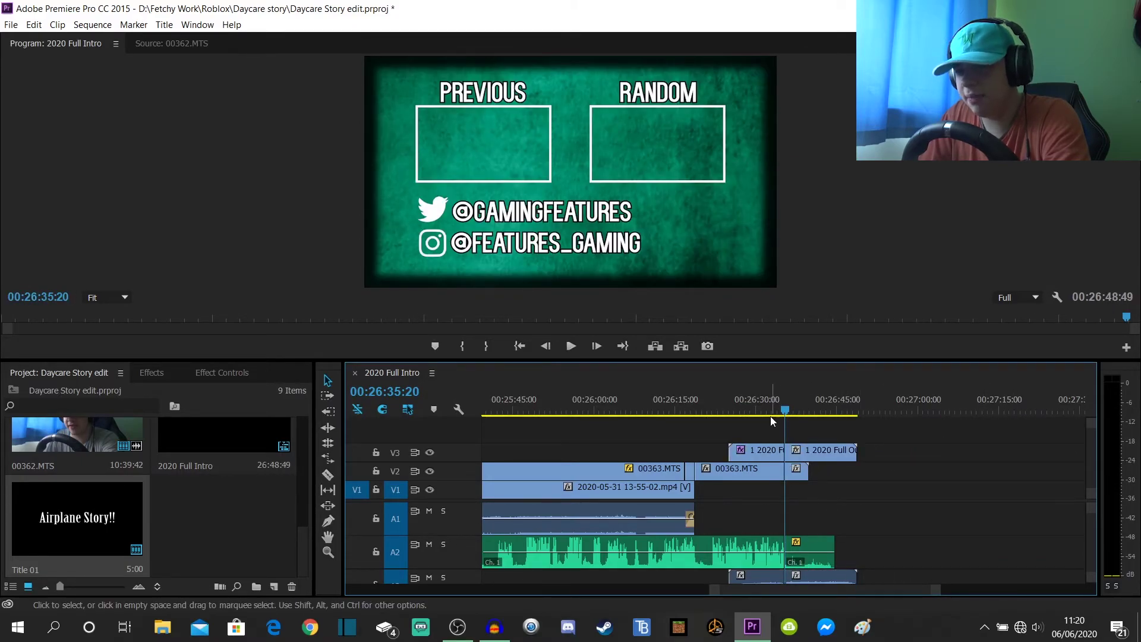
left_click_drag(753, 360, 754, 325)
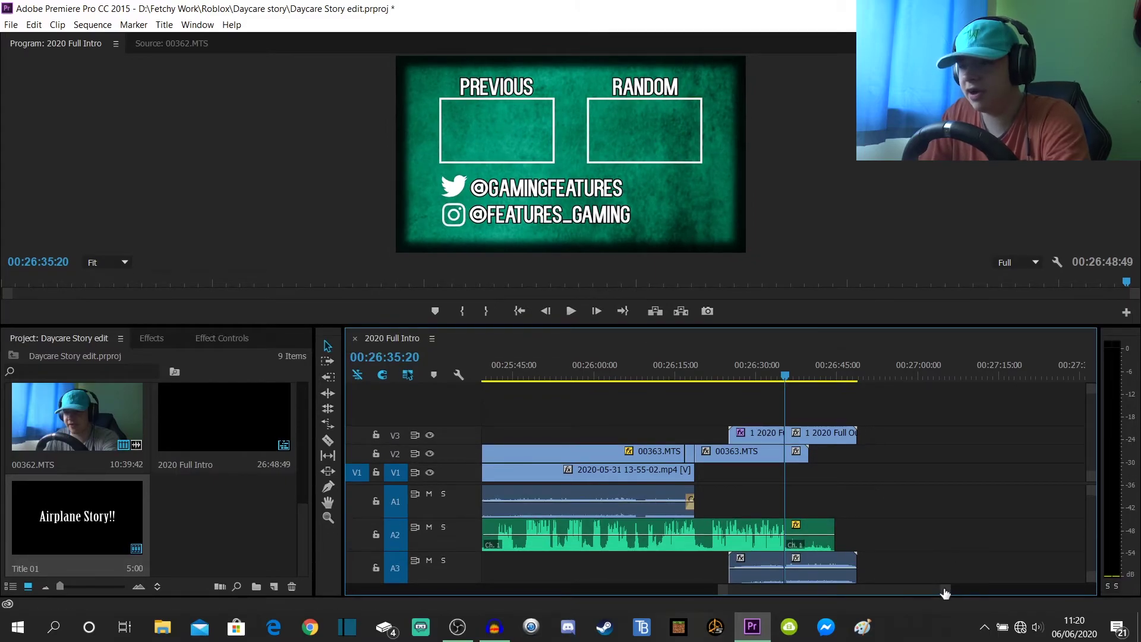
left_click_drag(713, 591, 835, 590)
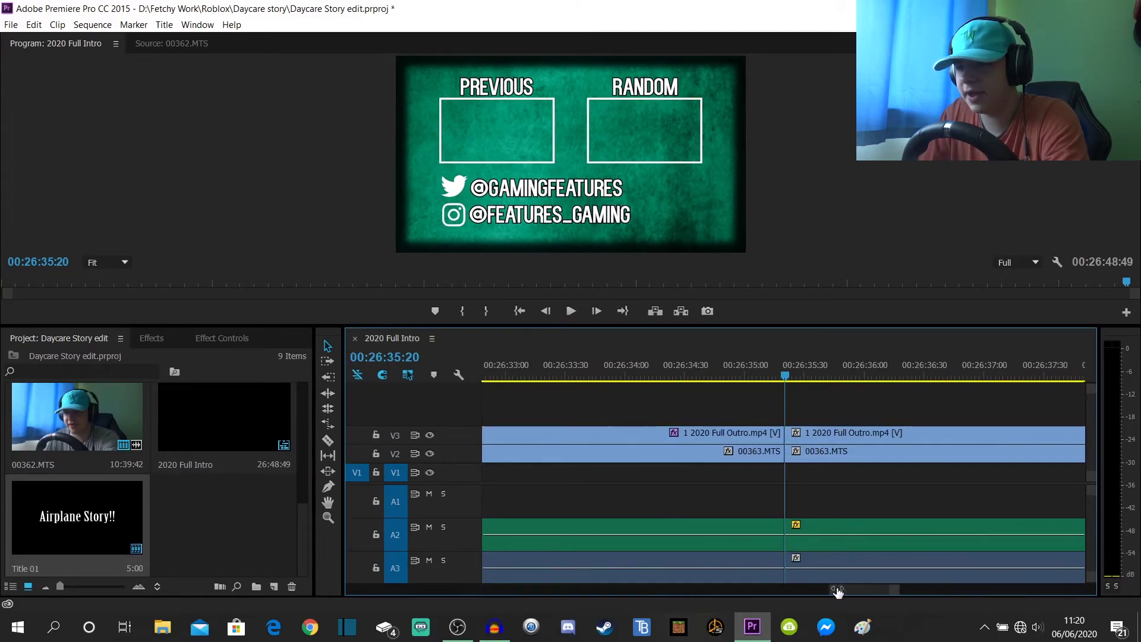
Find the outro's exact first frame and nudge the later outro clips slightly later.
left_click(795, 373)
left_click_drag(796, 373, 769, 380)
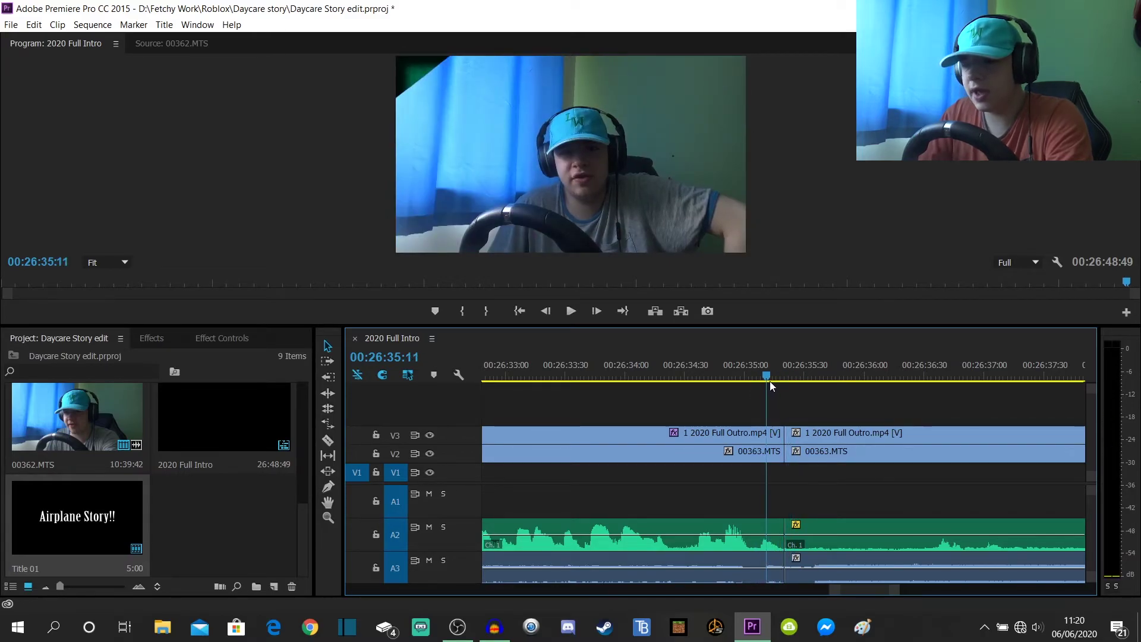
key("Left")
key("c")
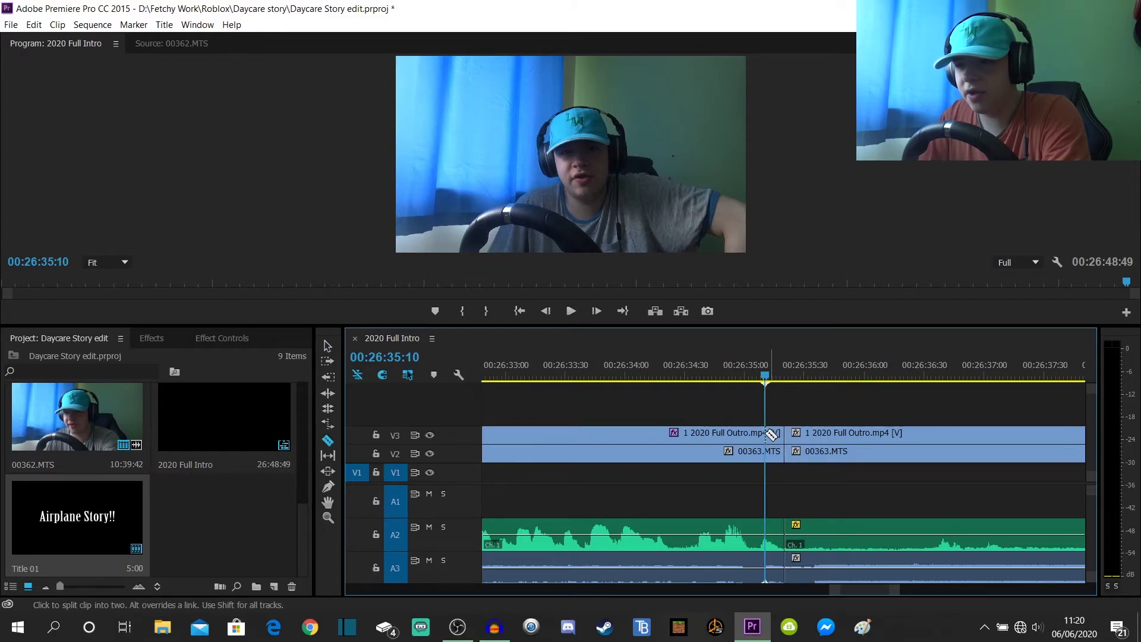
key("v")
left_click_drag(773, 435, 835, 434)
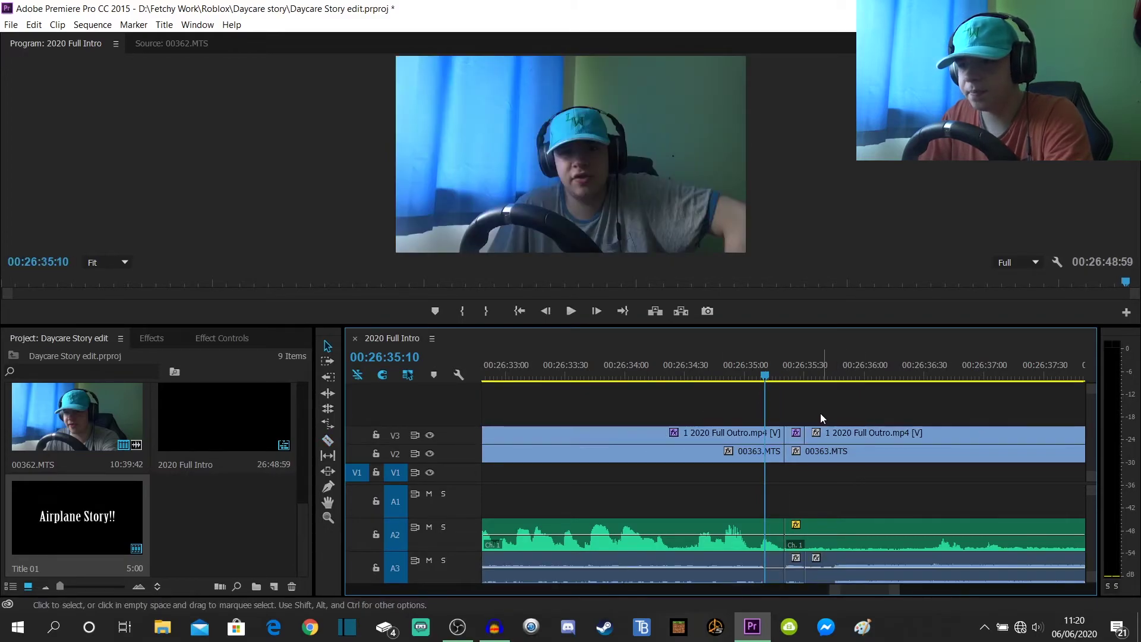
Split 00363.MTS where the outro begins and delete the leftover facecam video and audio.
key("c")
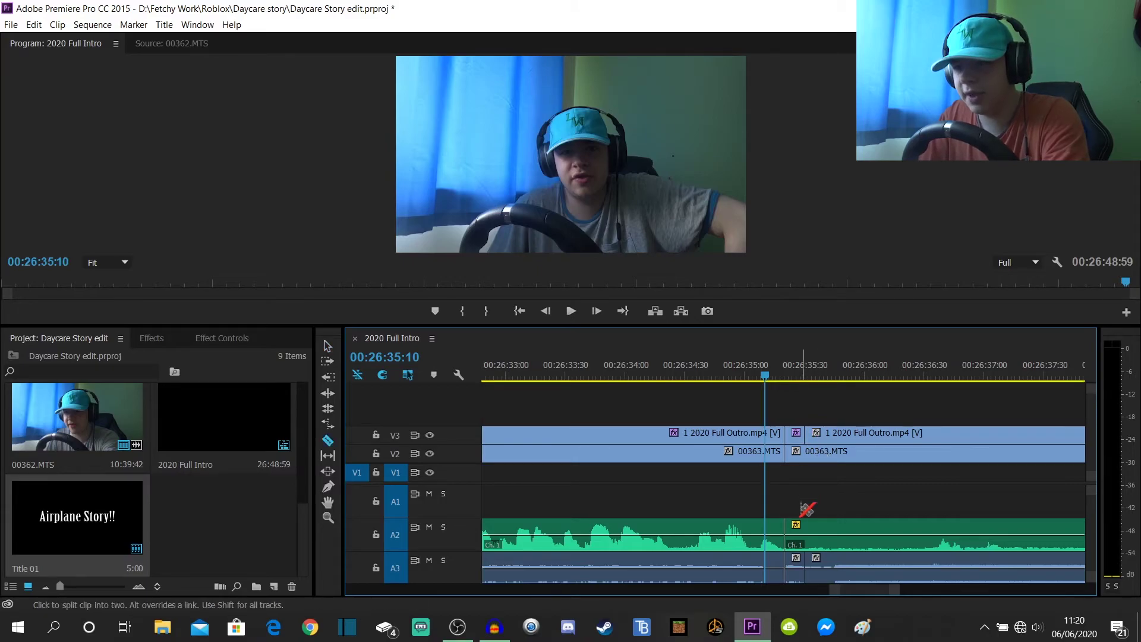
left_click(806, 455)
key("v")
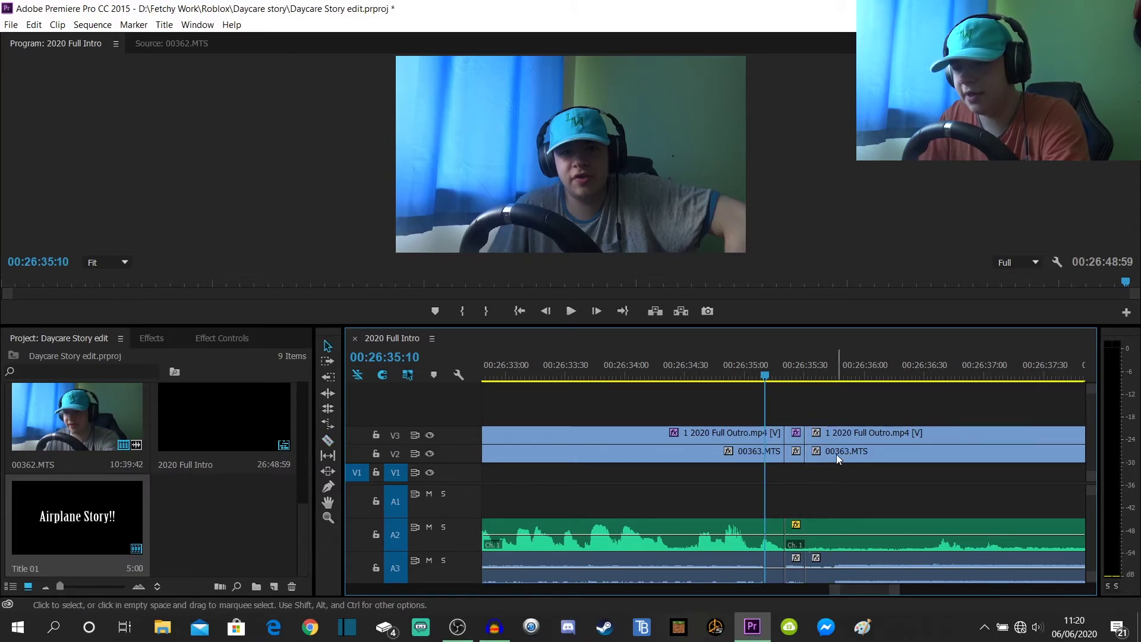
left_click(836, 454)
key("Delete")
left_click(837, 520)
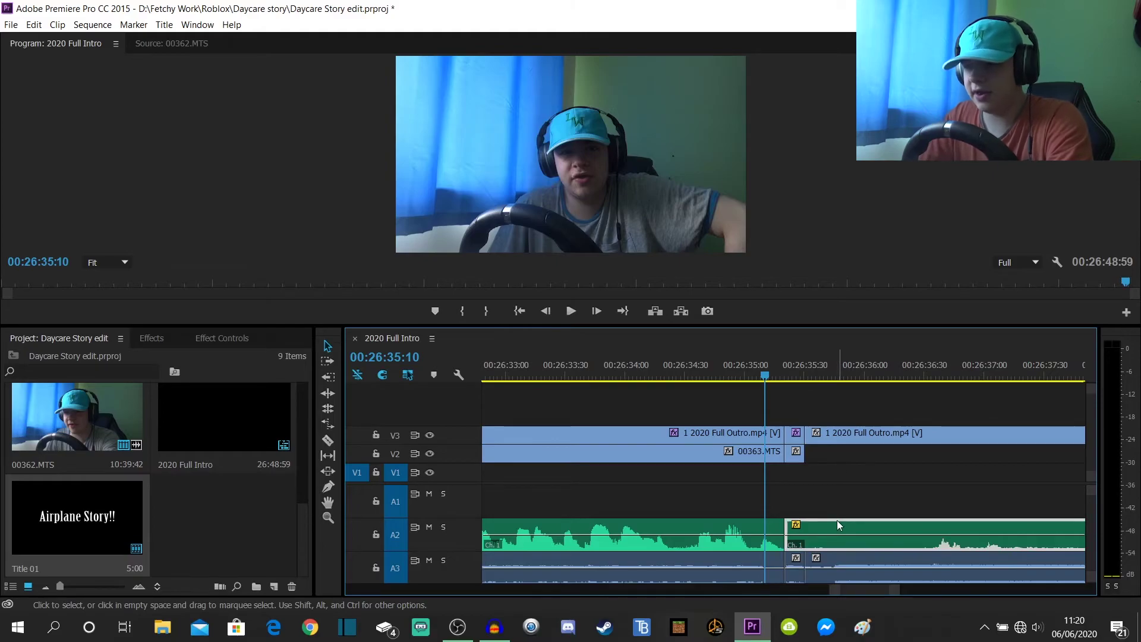
key("Delete")
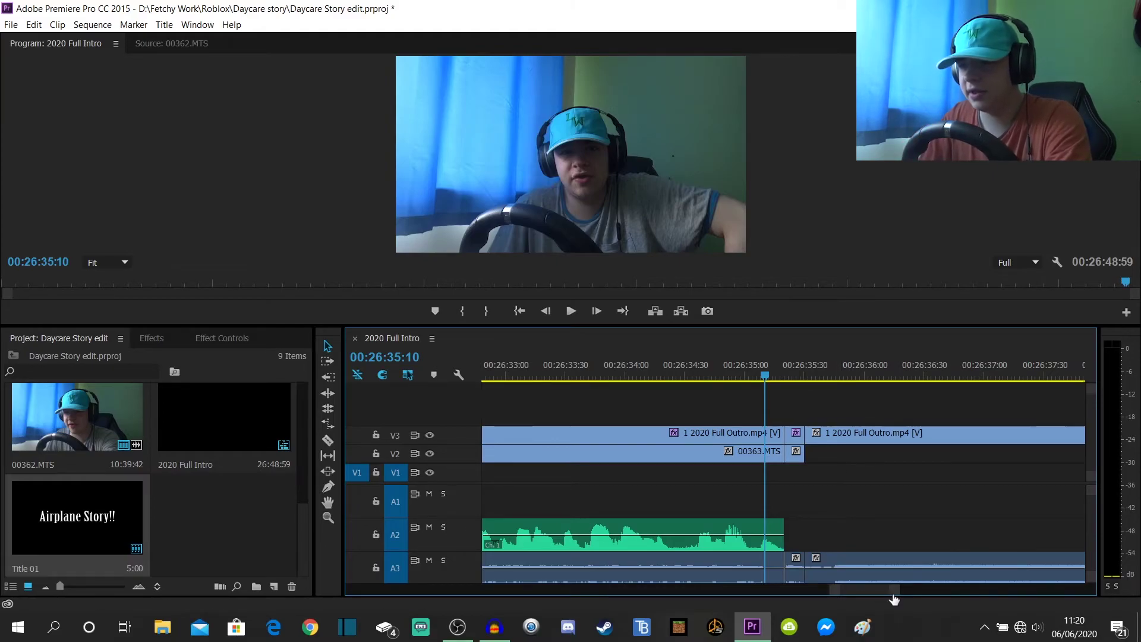
Play back the timeline to review the facecam-to-outro ending.
scroll(882, 588, "down", 3)
scroll(904, 588, "down", 3)
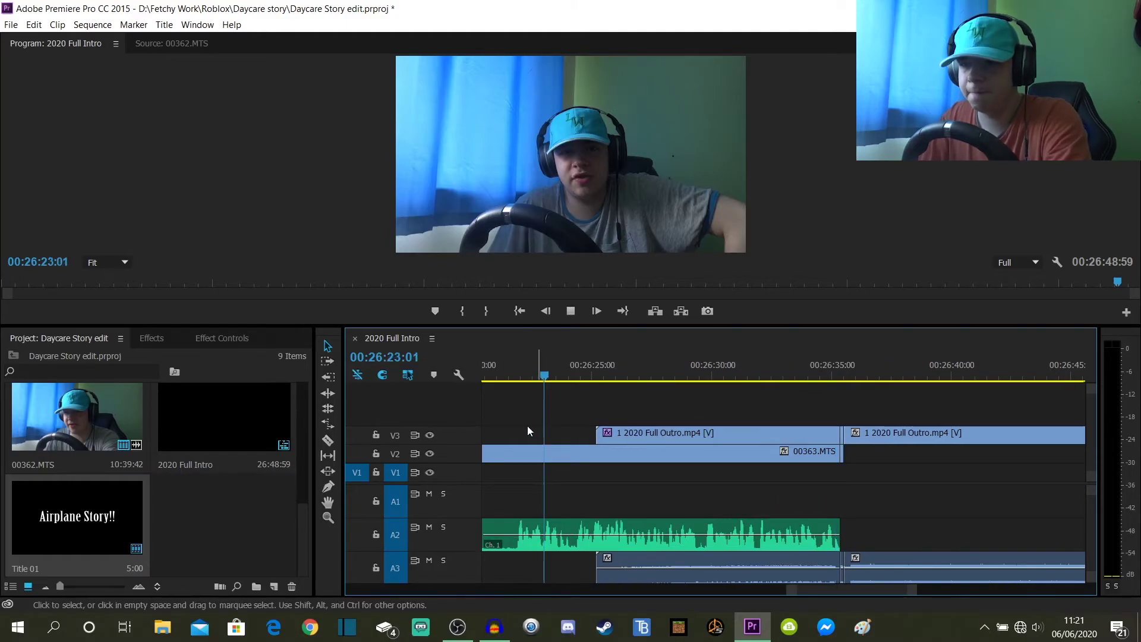
key("space")
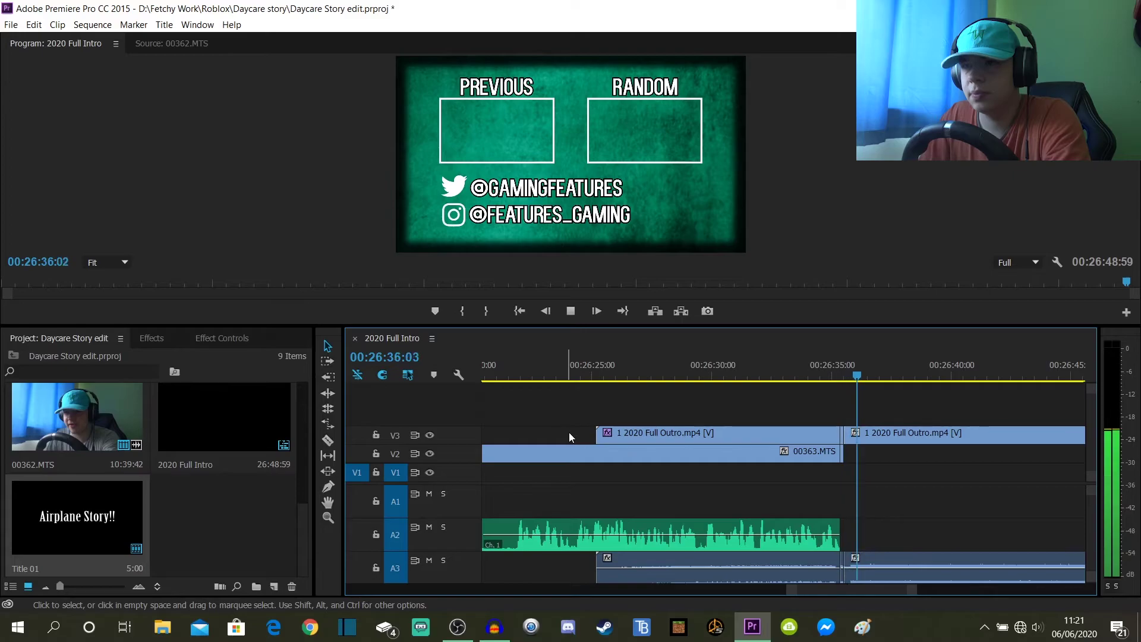
Raise the 1 2020 Full Outro.mp4 clip's audio gain by 5 dB.
key("space")
right_click(919, 557)
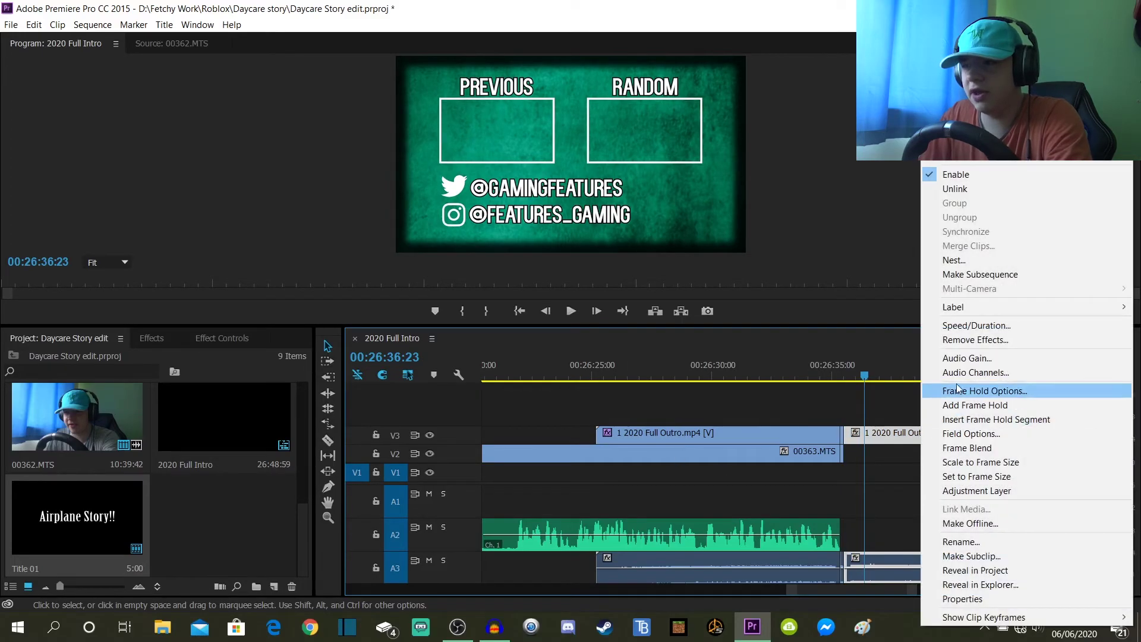
left_click(963, 358)
type("5#")
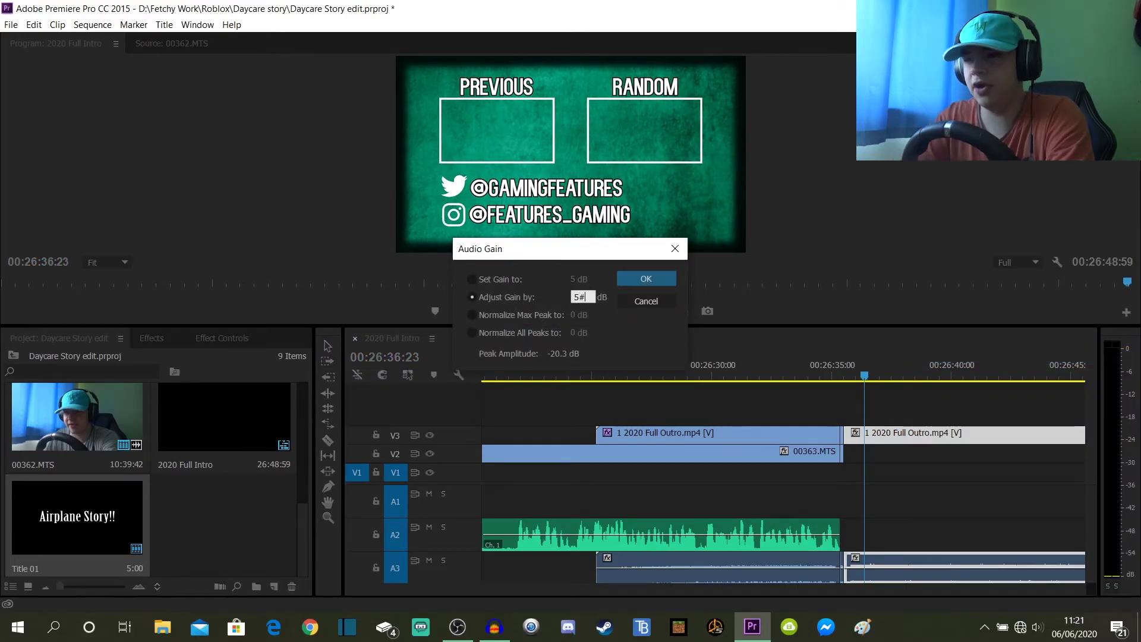
key("Return")
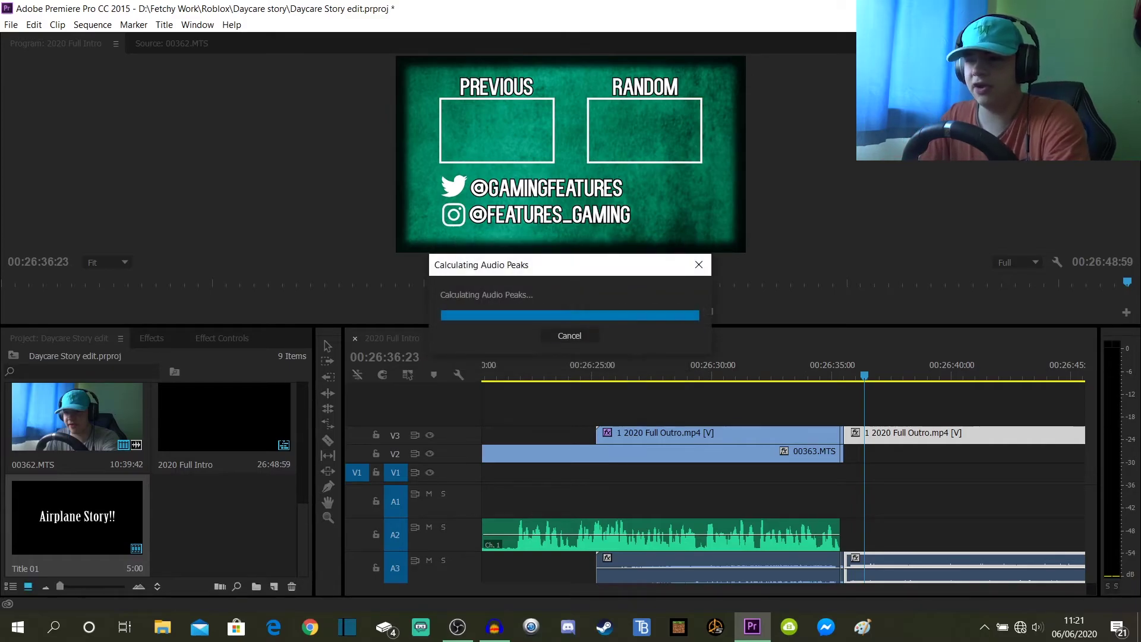
left_click(816, 482)
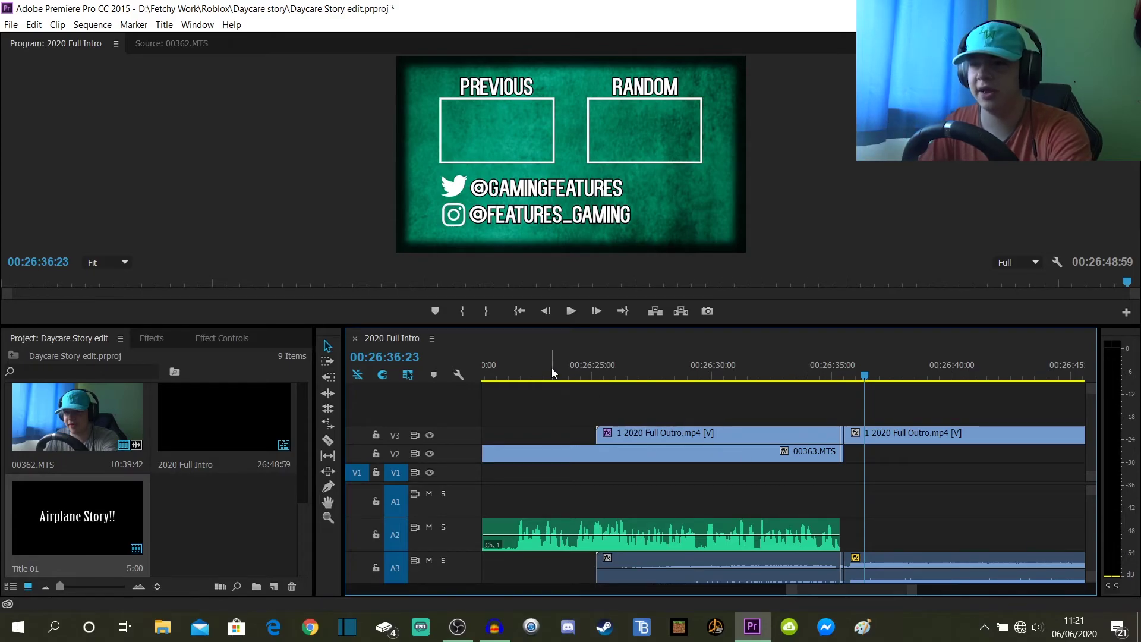
left_click(534, 374)
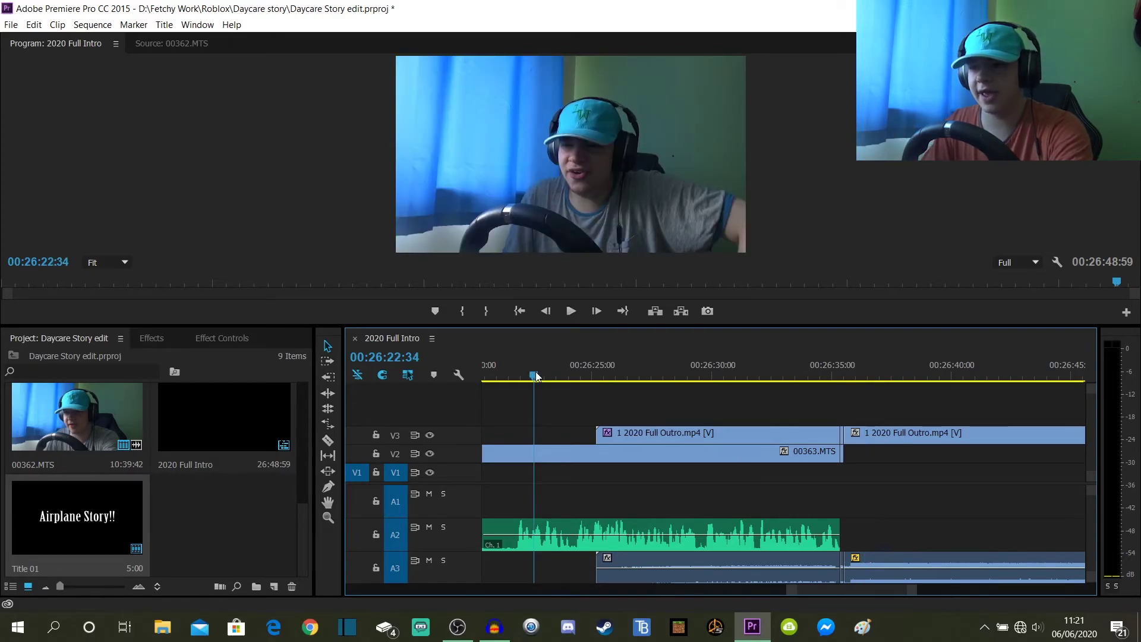
key("space")
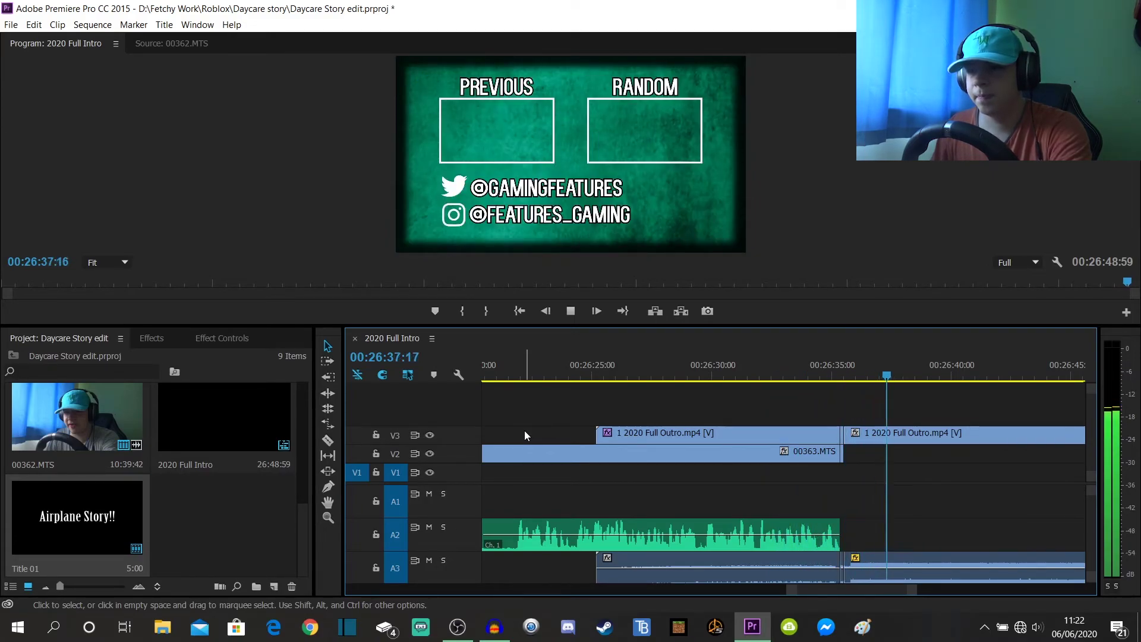
key("space")
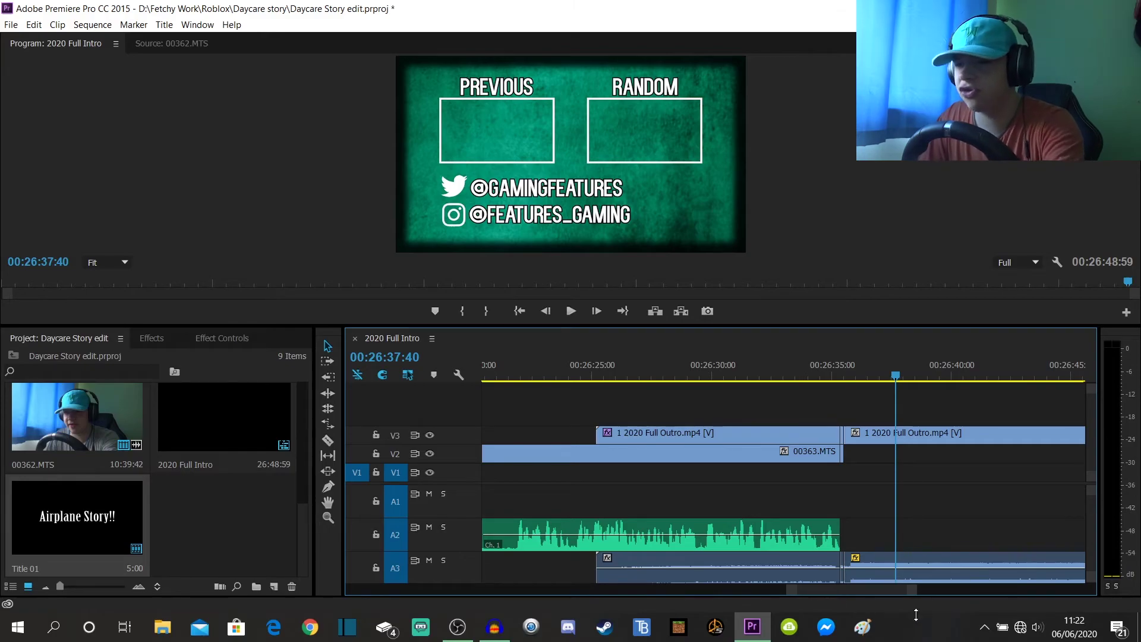
left_click_drag(912, 597, 972, 592)
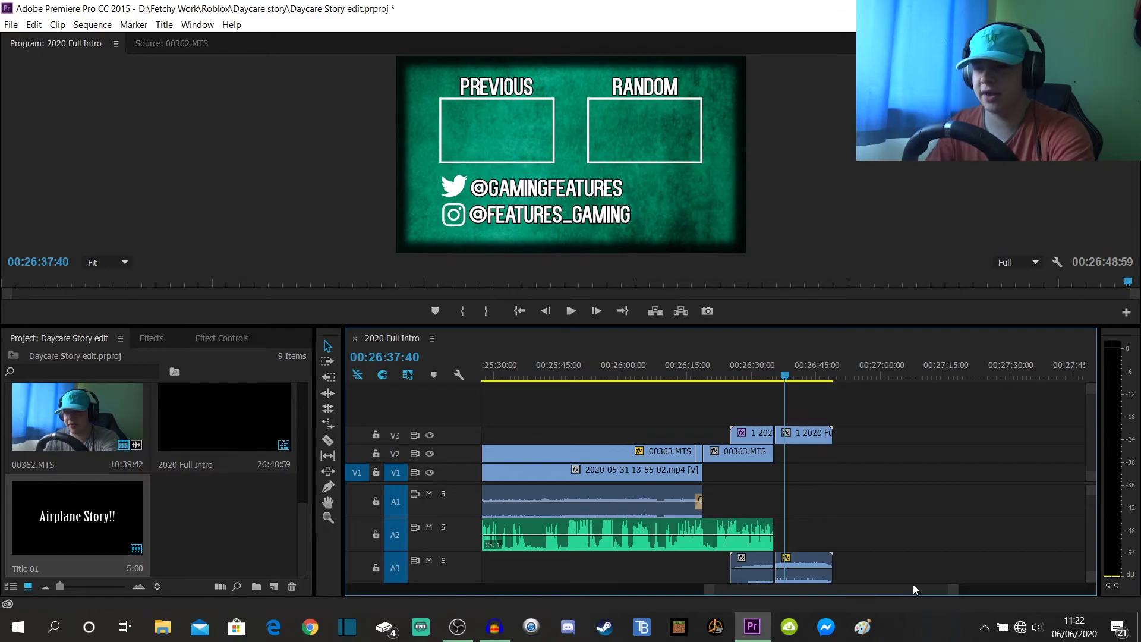
Play the earlier section to 00:19:00:12 and delete the two short 00362.MTS clips on V2.
scroll(950, 594, "down", 3)
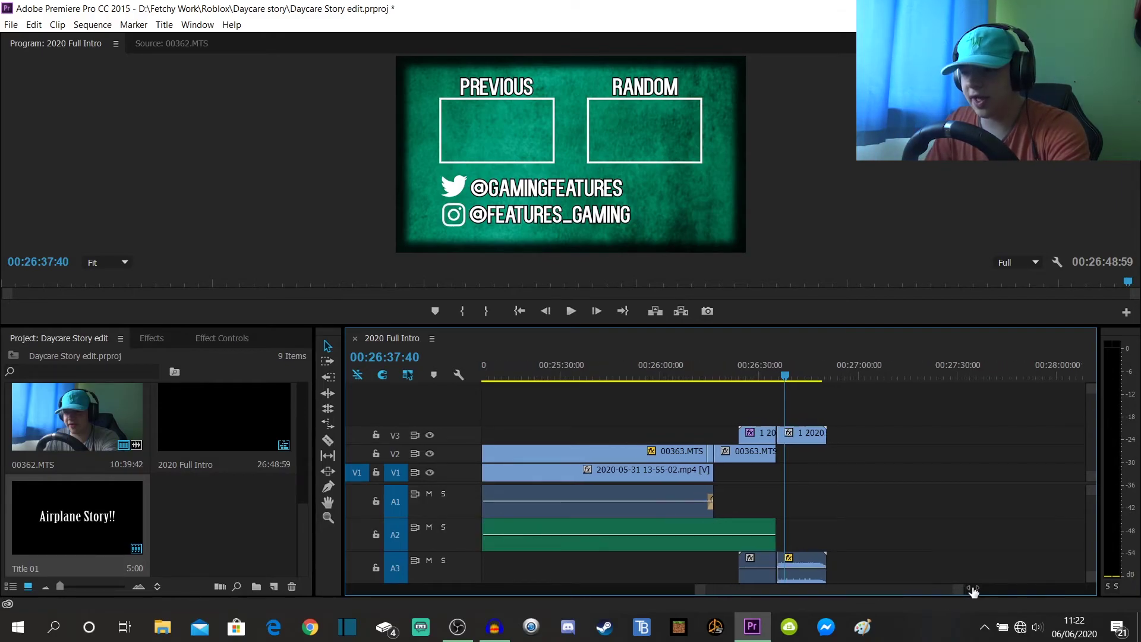
left_click_drag(915, 592, 911, 592)
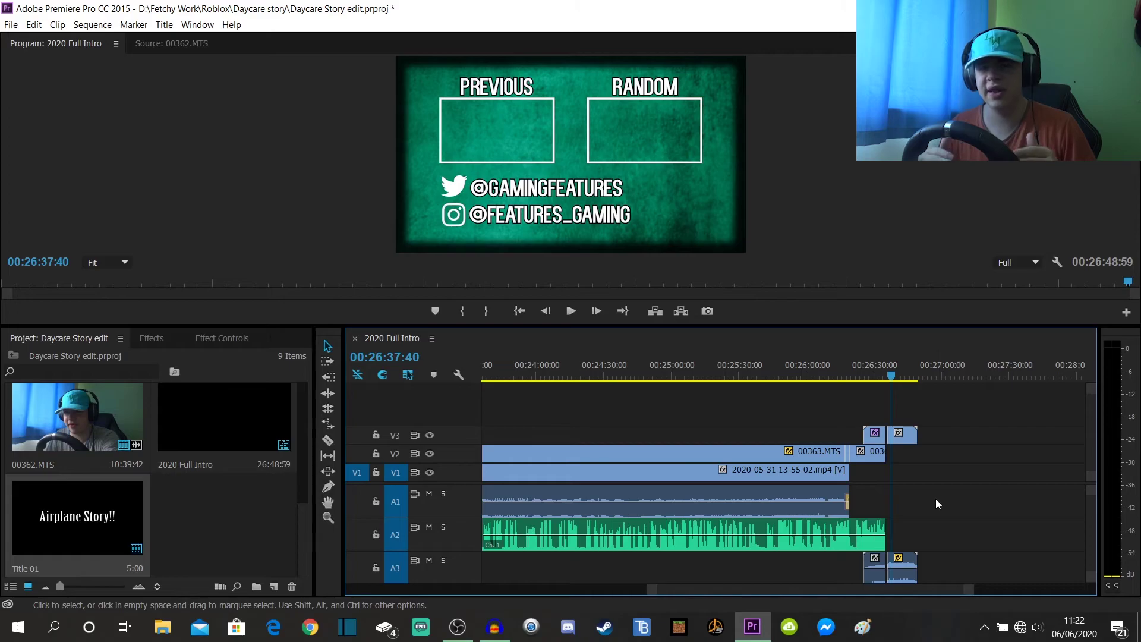
left_click_drag(886, 591, 805, 589)
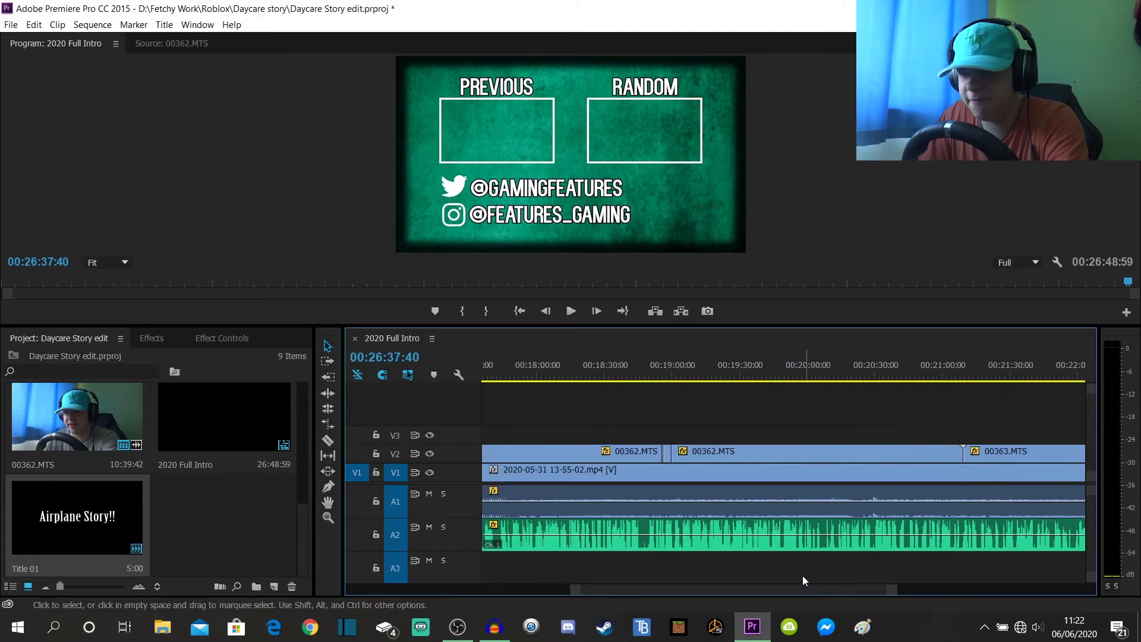
left_click(663, 370)
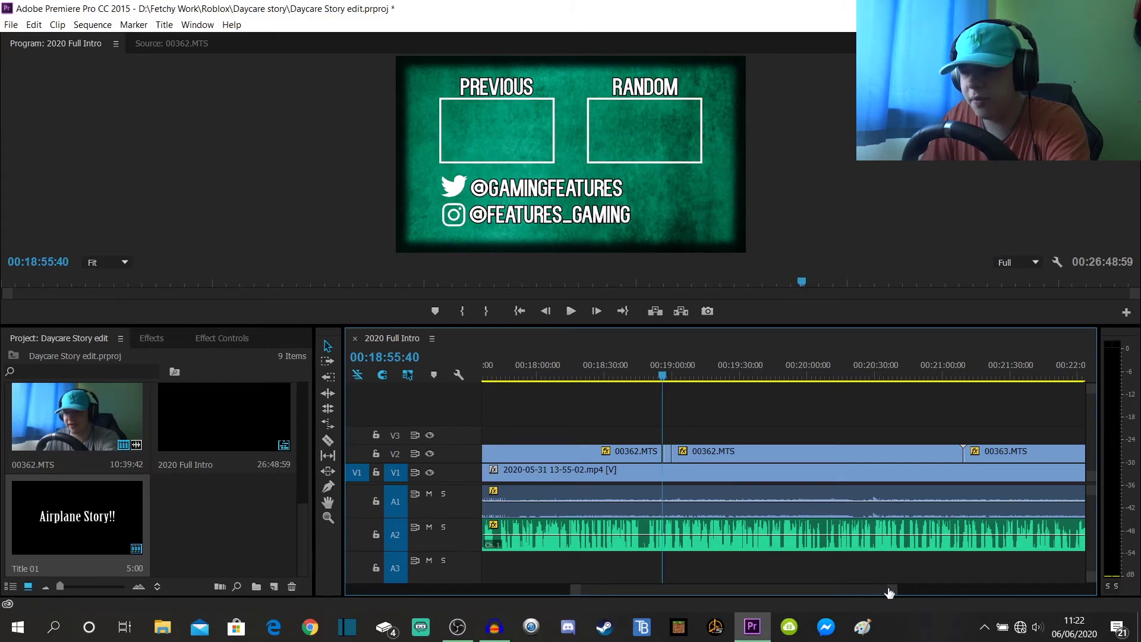
left_click_drag(891, 590, 778, 589)
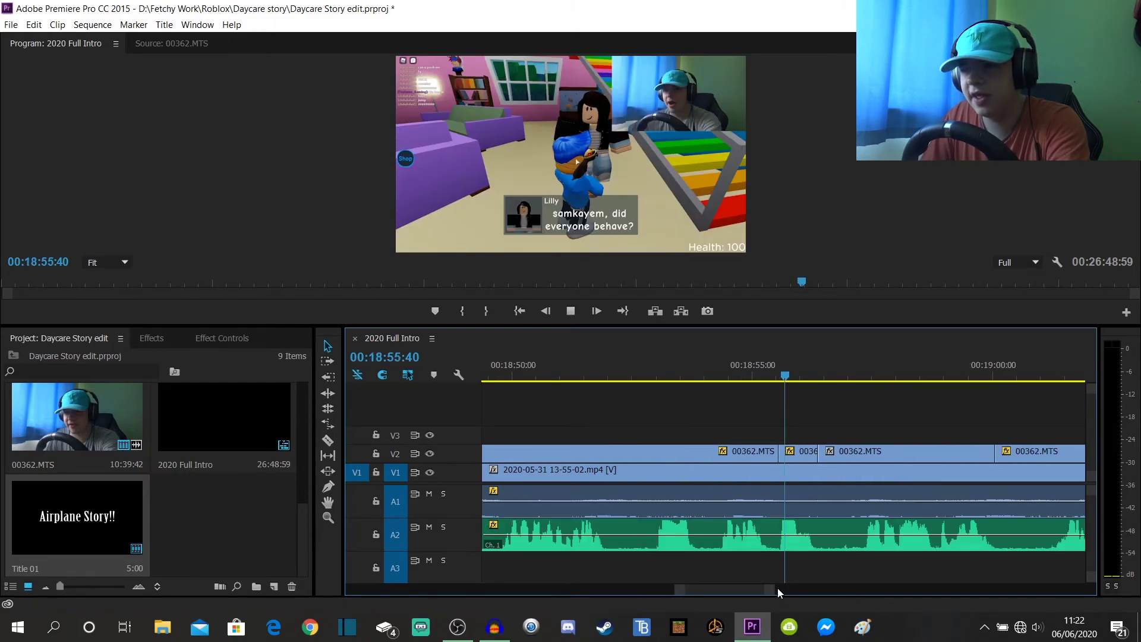
key("space")
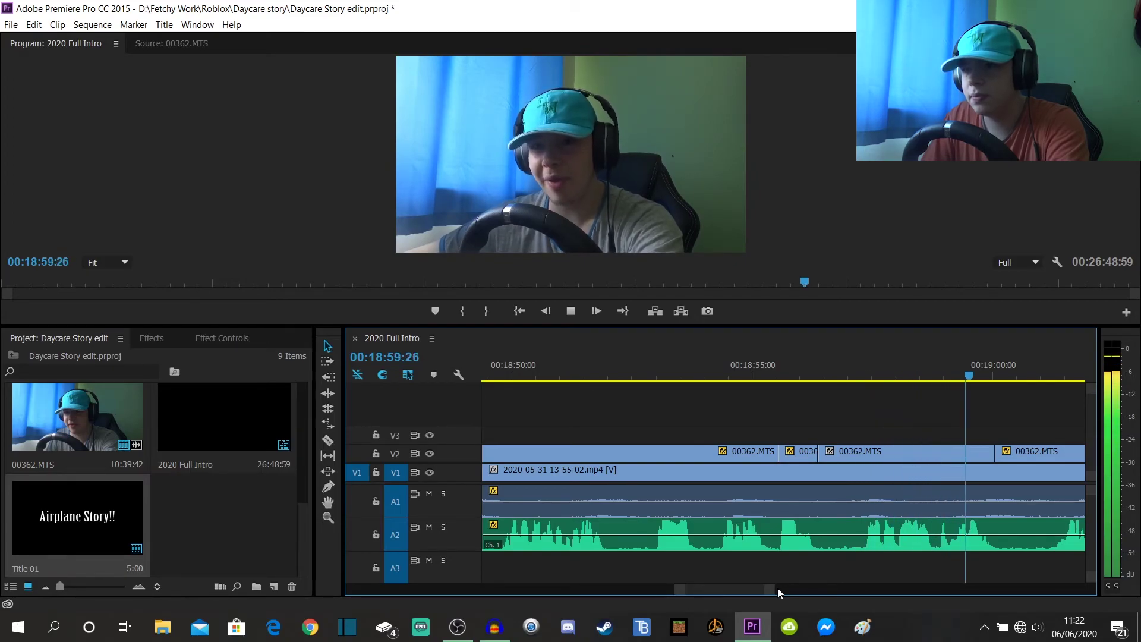
key("space")
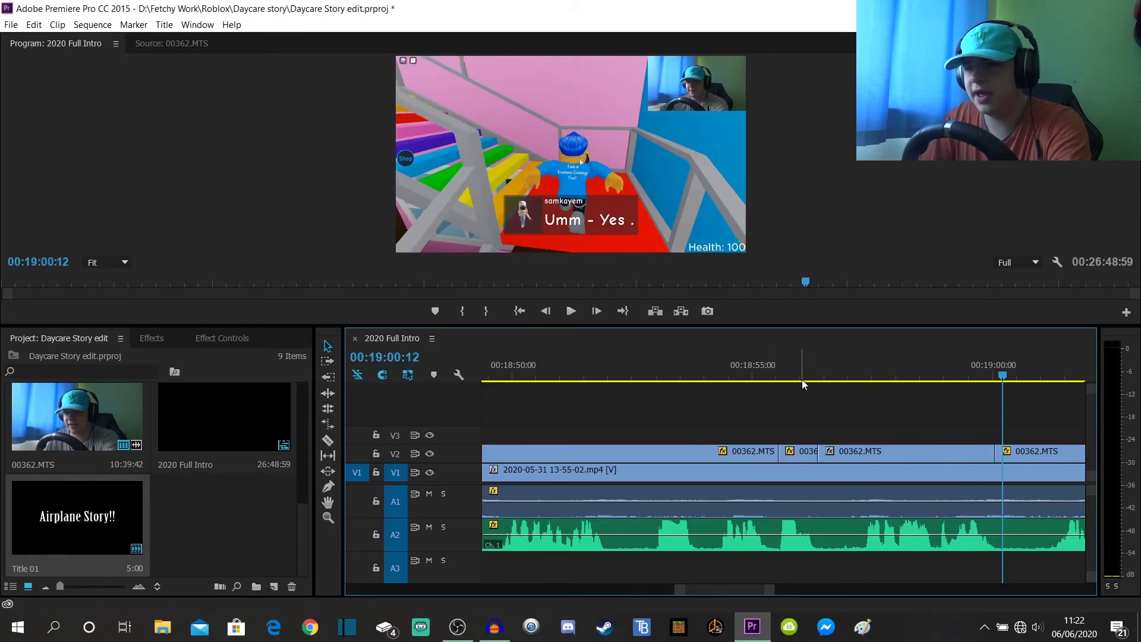
left_click_drag(802, 430, 996, 453)
key("Delete")
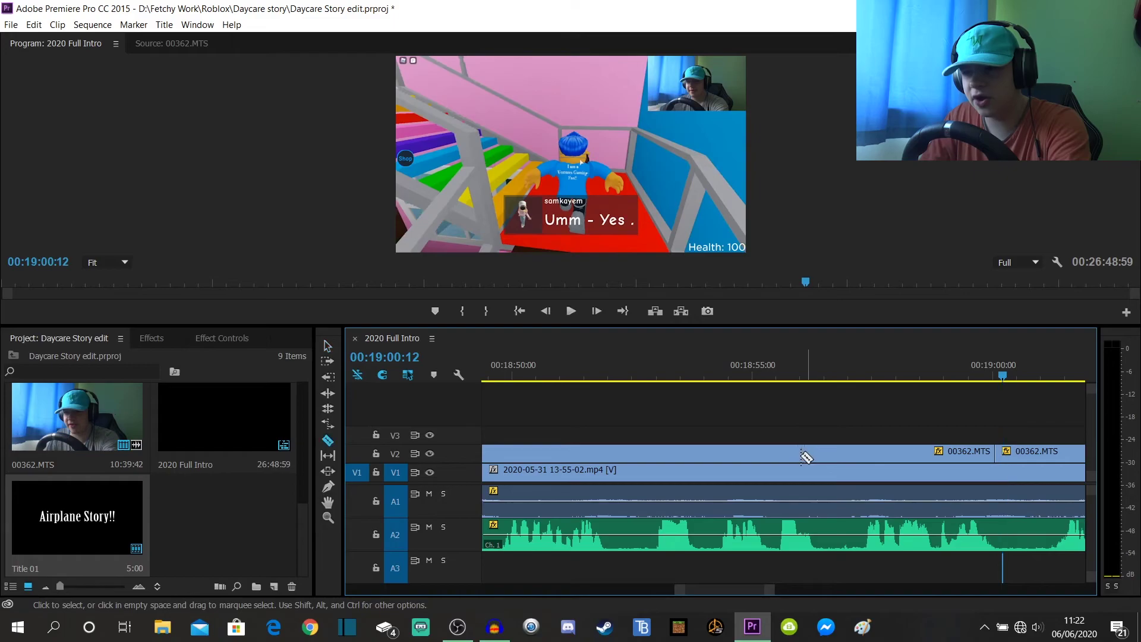
Split the V2 00362.MTS facecam at about 00:18:55:34 and select the later piece.
key("c")
key("v")
left_click(772, 364)
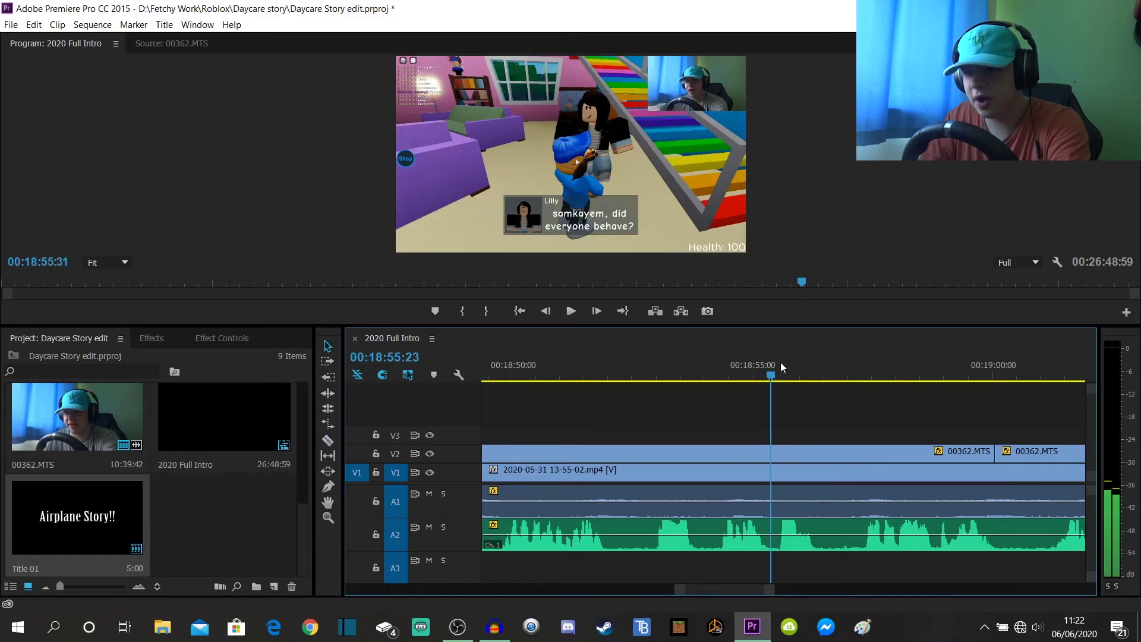
left_click(781, 363)
key("c")
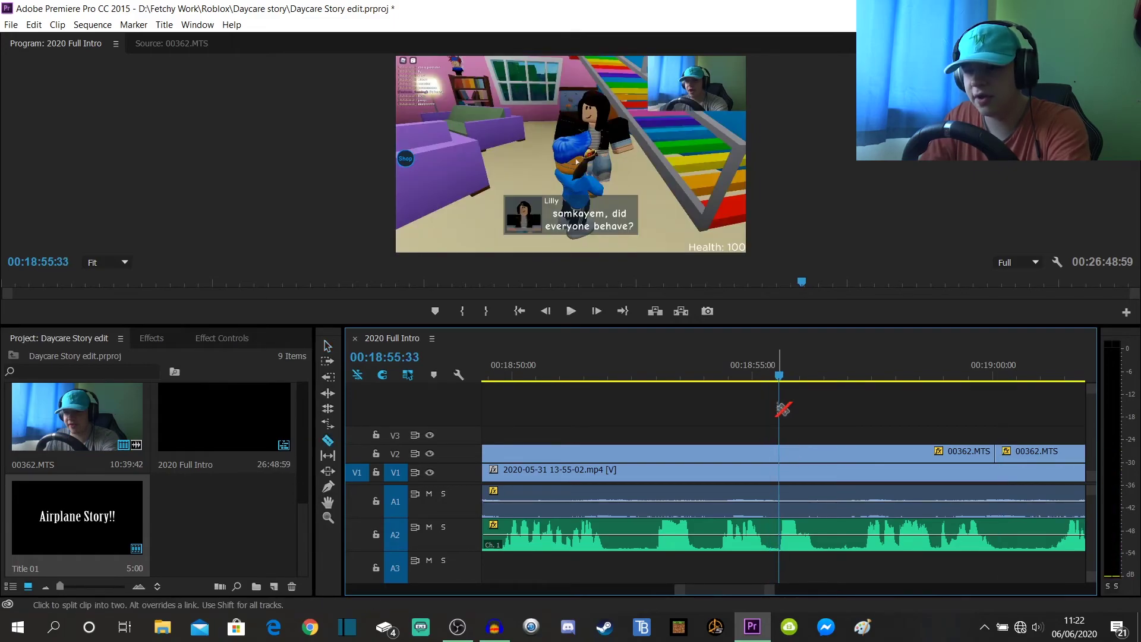
left_click(780, 452)
key("v")
left_click(868, 455)
left_click(859, 369)
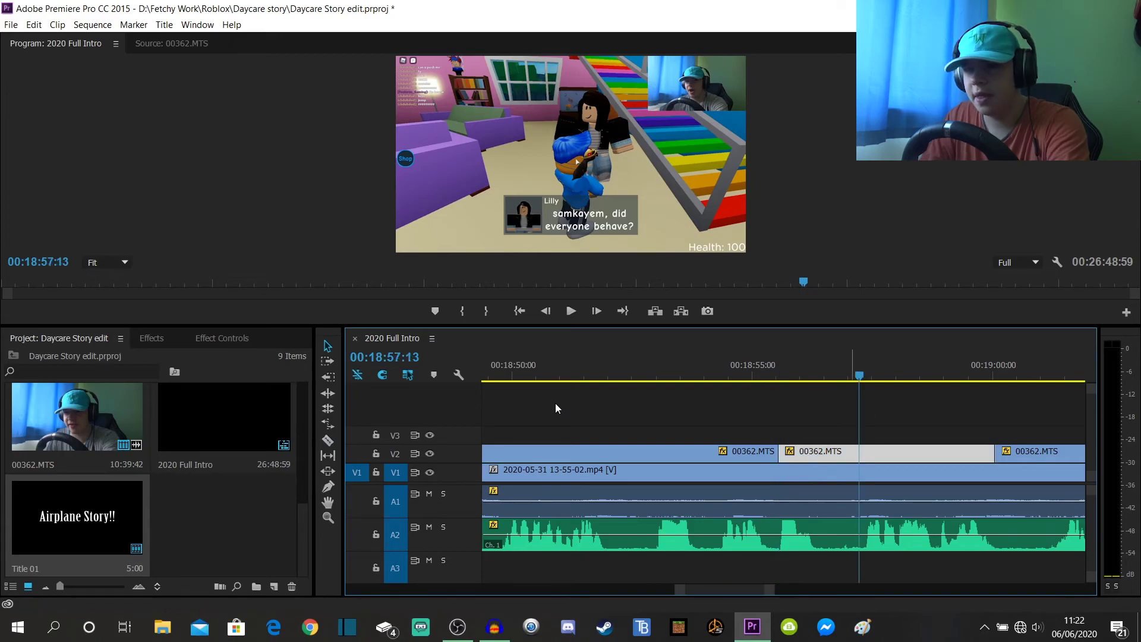
Reset the piece's Motion to full frame and set its Scale to 80.
left_click(208, 338)
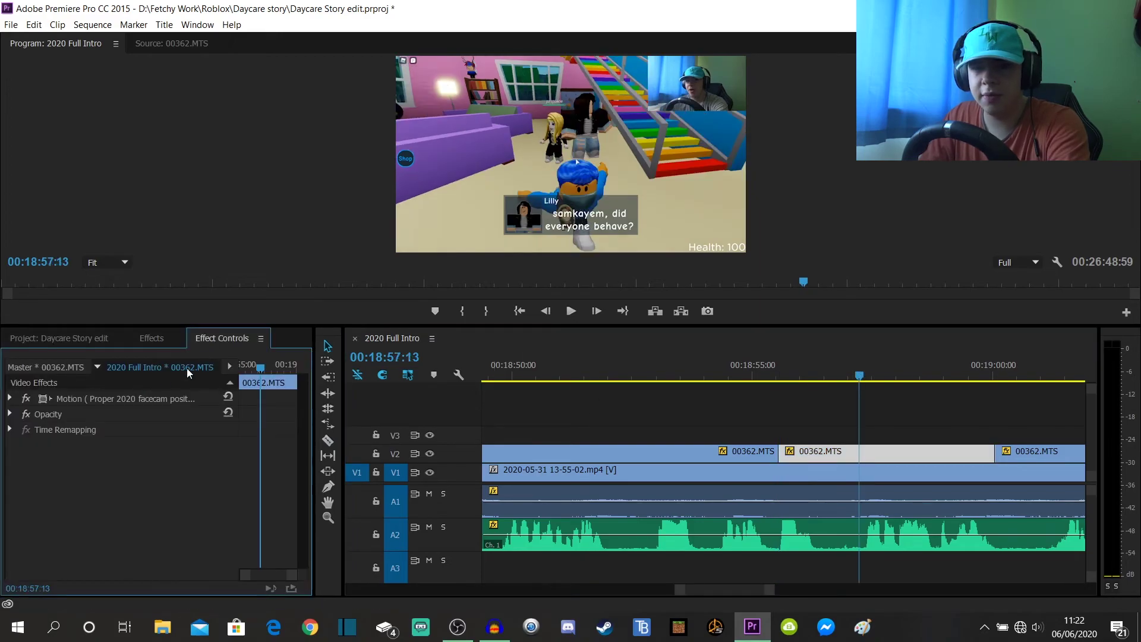
left_click(227, 396)
left_click(16, 402)
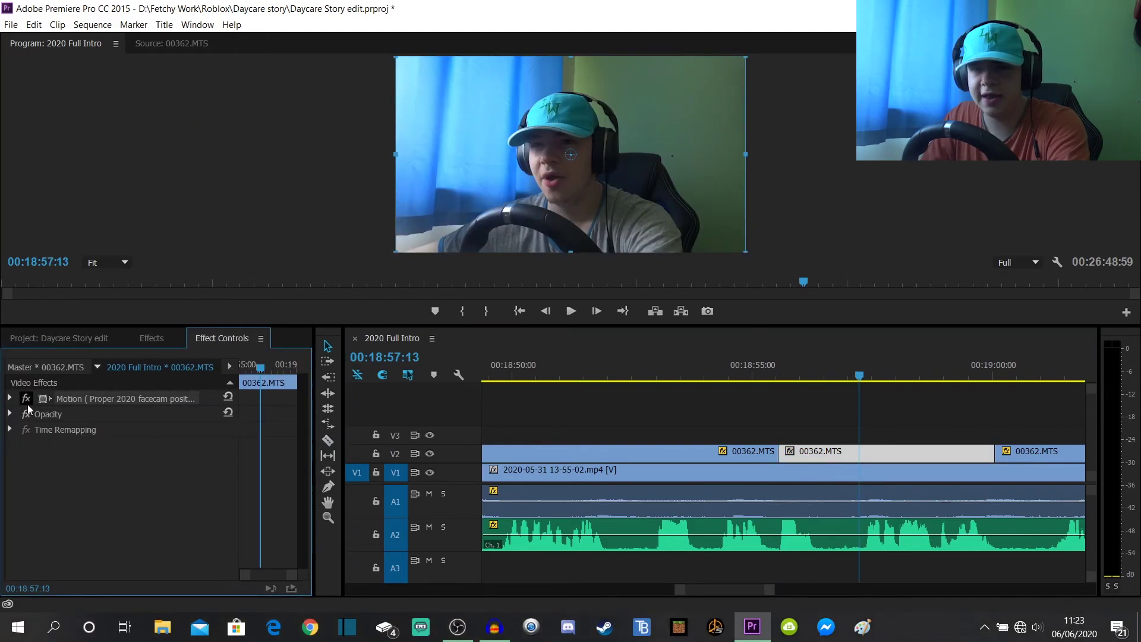
left_click(11, 398)
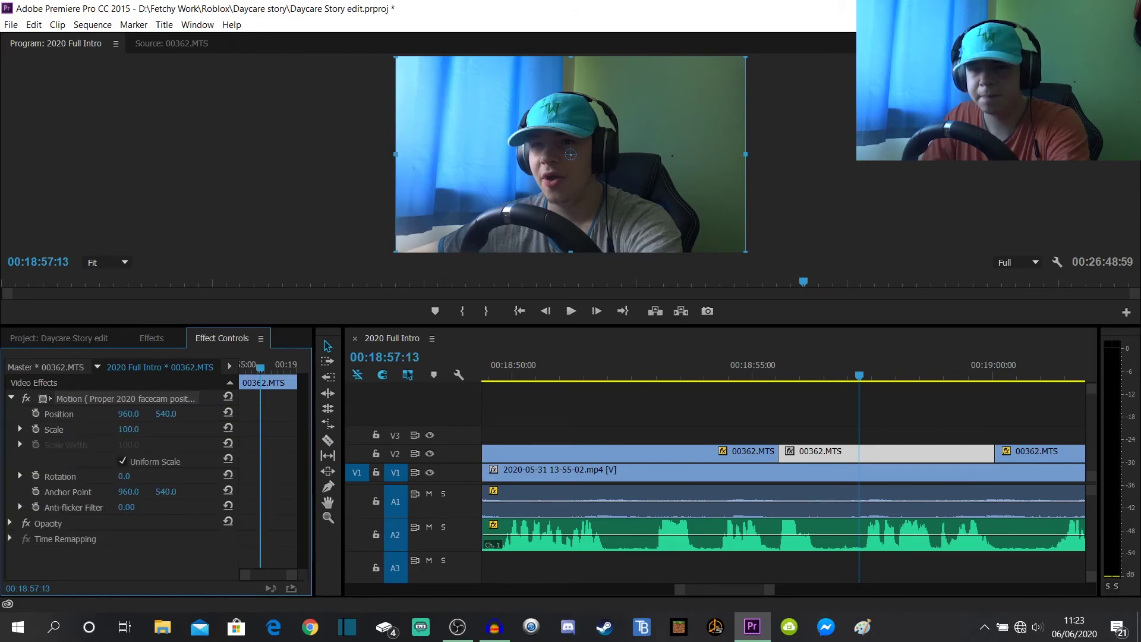
left_click(137, 426)
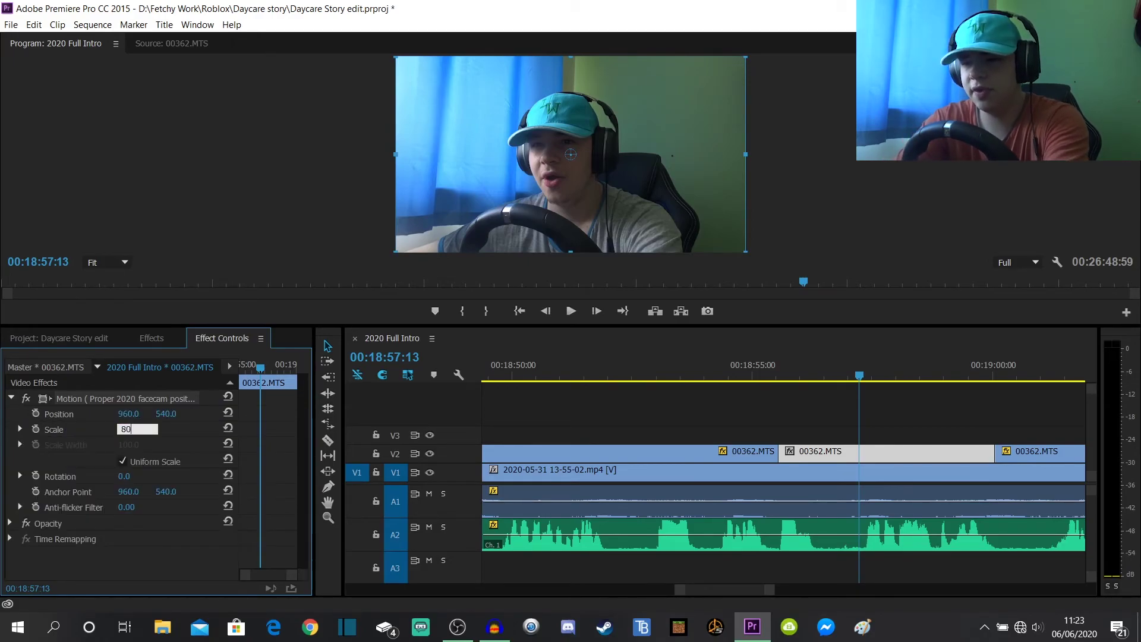
type("80")
key("Return")
left_click(833, 429)
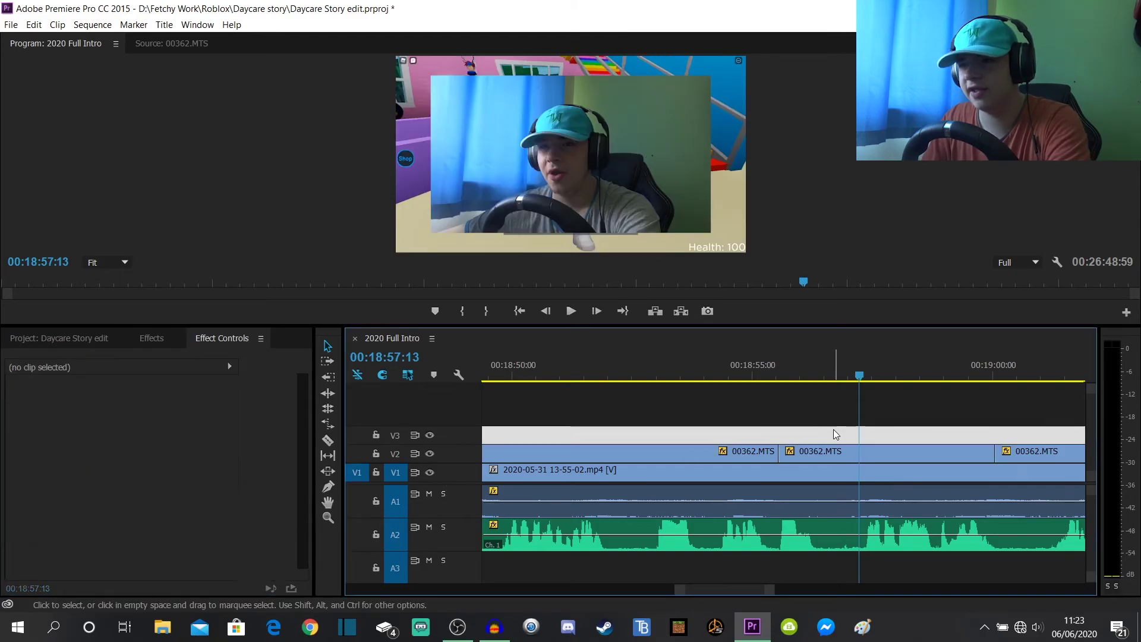
Split the V1 gameplay clip at the start and end of the facecam section.
key("c")
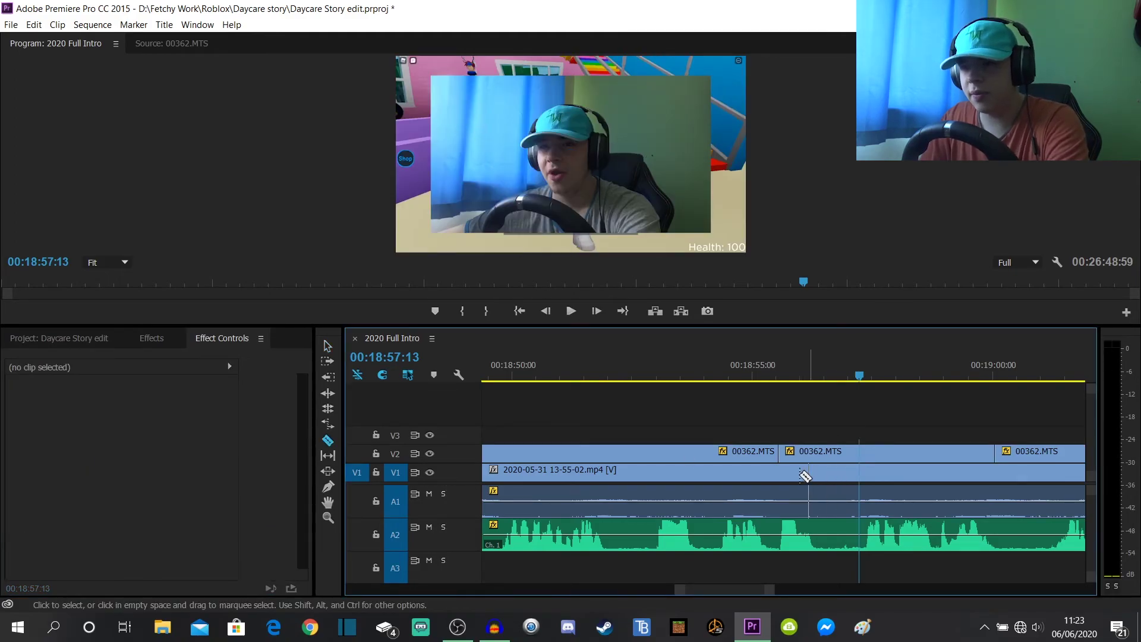
left_click(779, 470)
left_click(995, 473)
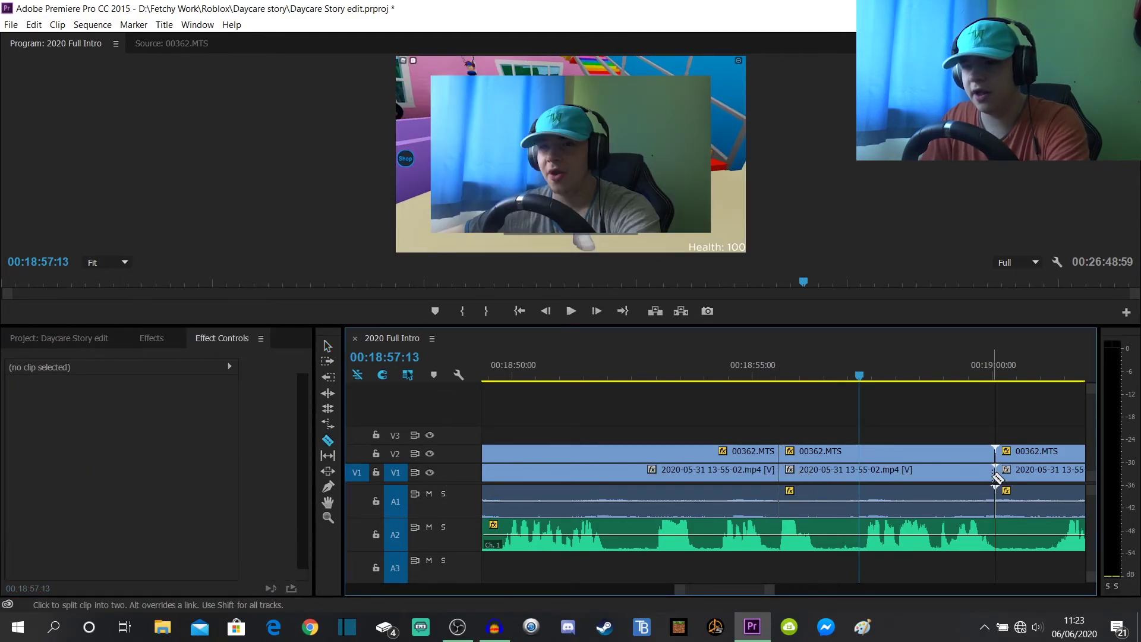
key("v")
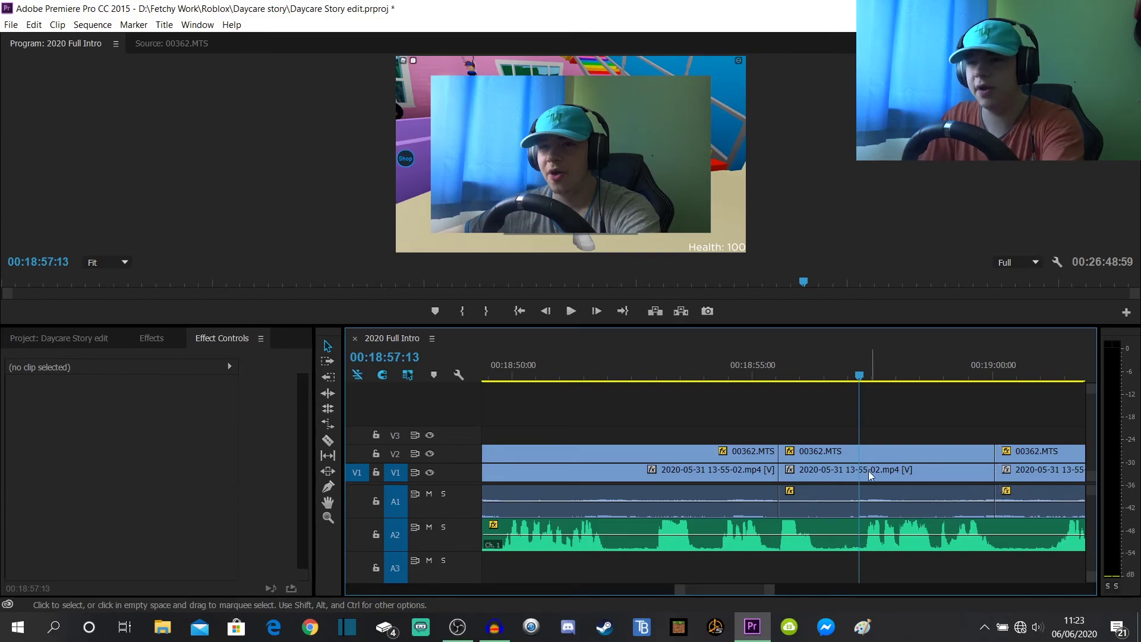
Apply Camera Blur to the middle V1 gameplay piece.
left_click(152, 337)
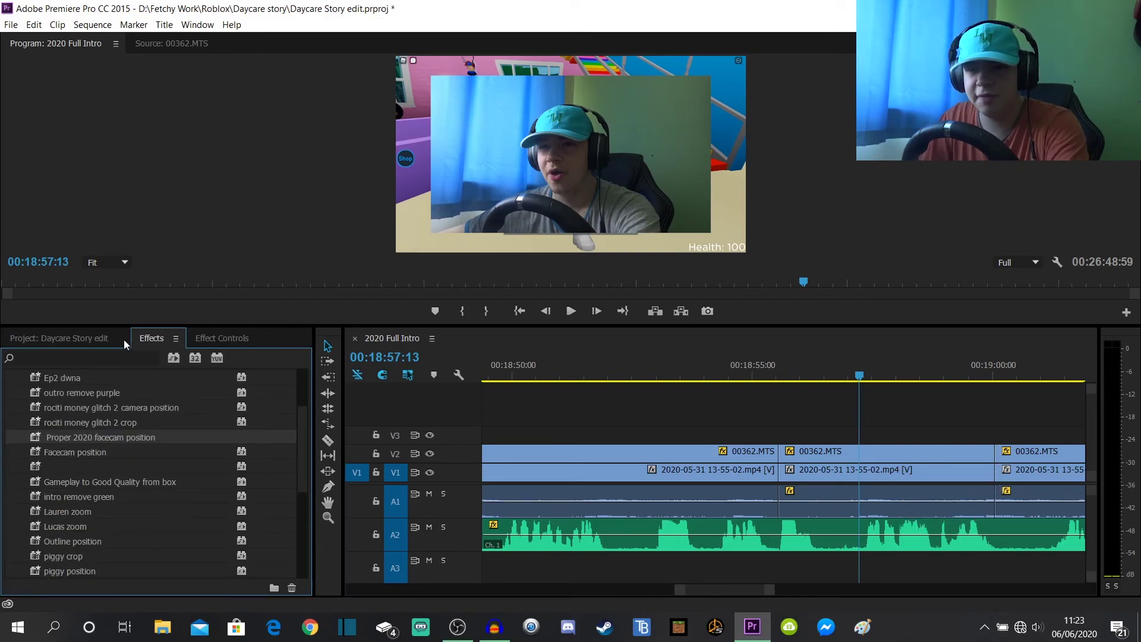
left_click(33, 358)
type("camera")
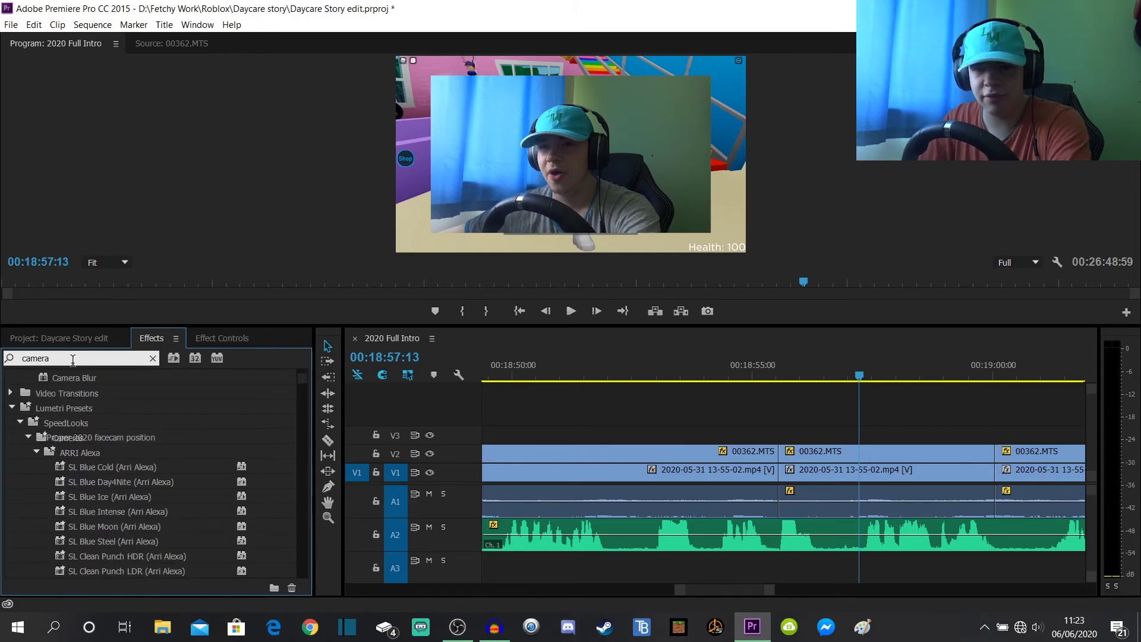
scroll(74, 378, "up", 2)
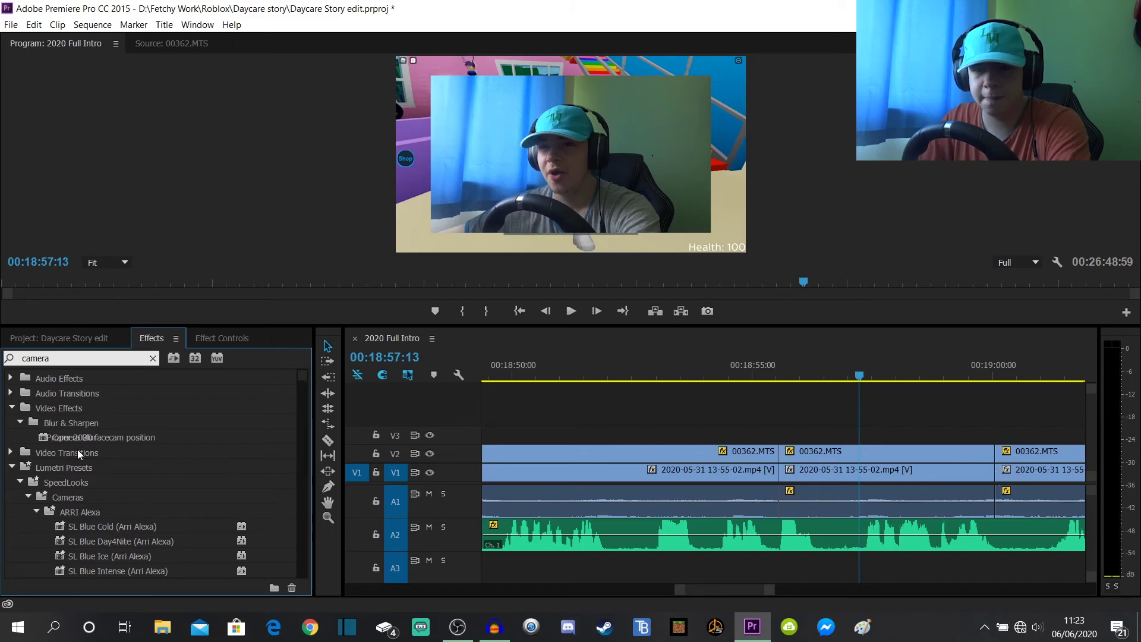
scroll(99, 485, "up", 1)
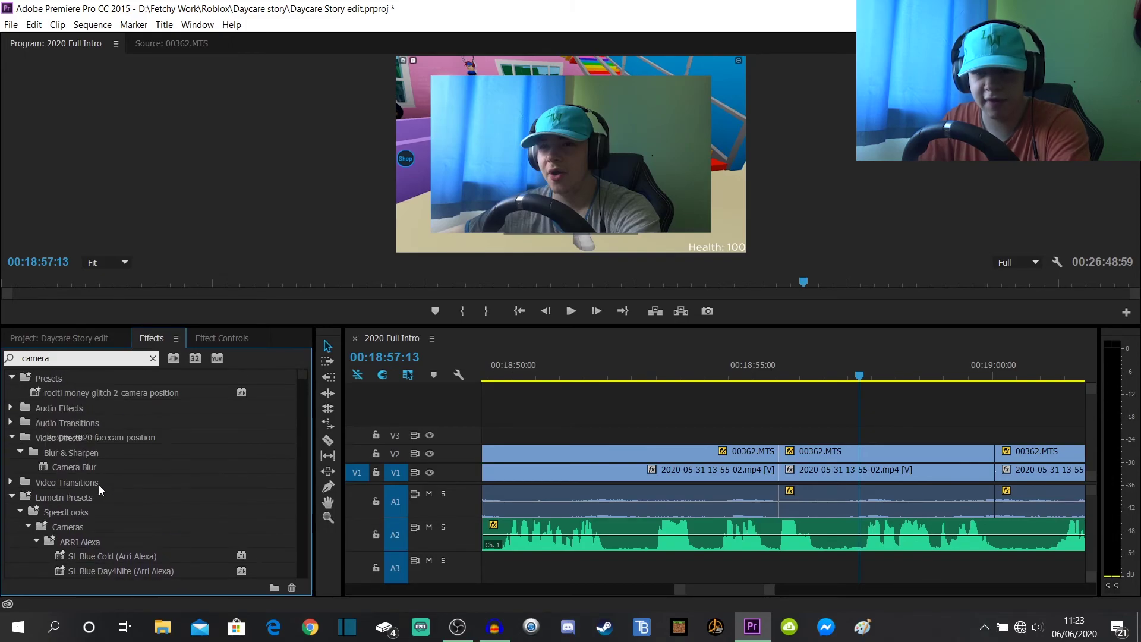
left_click(149, 466)
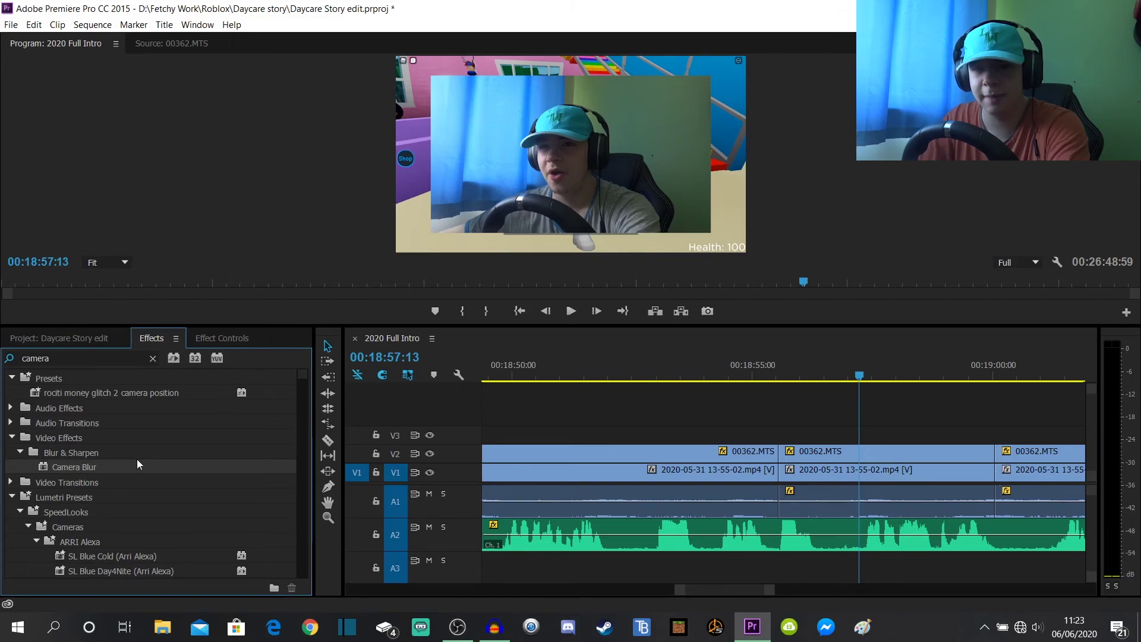
left_click_drag(116, 468, 835, 475)
left_click(782, 428)
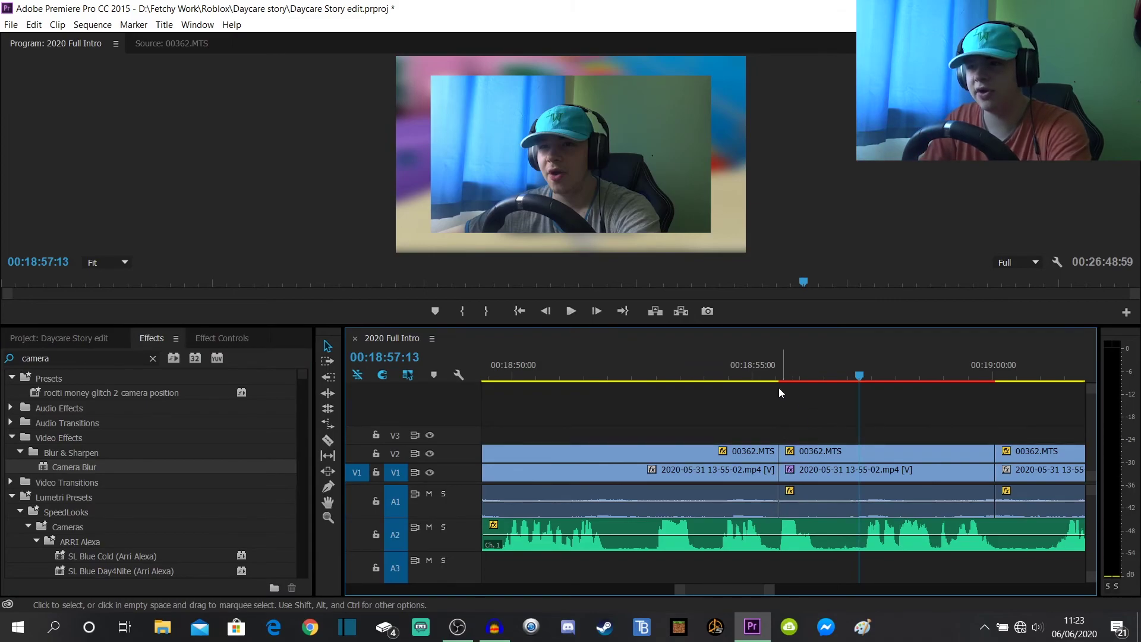
Preview the blurred-background facecam section from about 00:18:54, stopping at 00:19:00:37.
left_click(715, 370)
key("space")
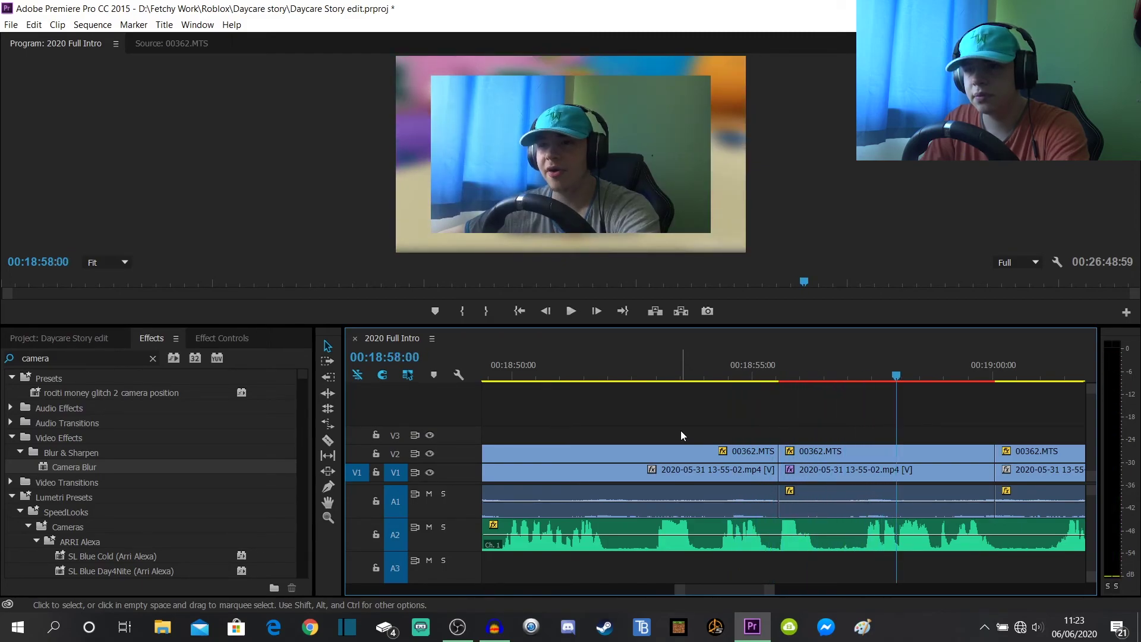
key("space")
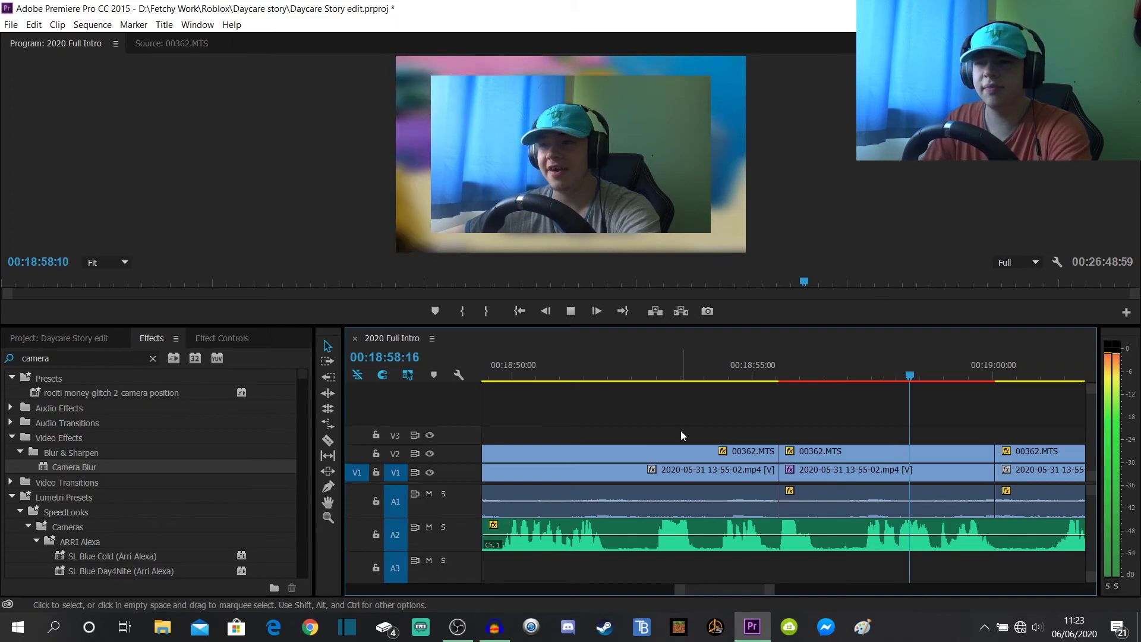
key("space")
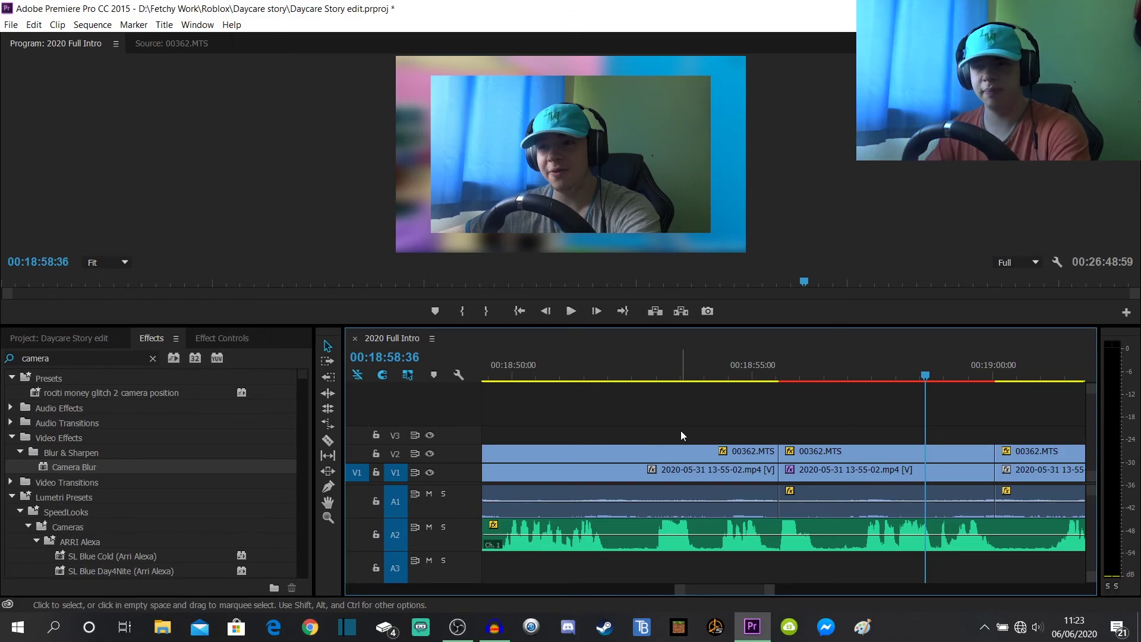
left_click(724, 366)
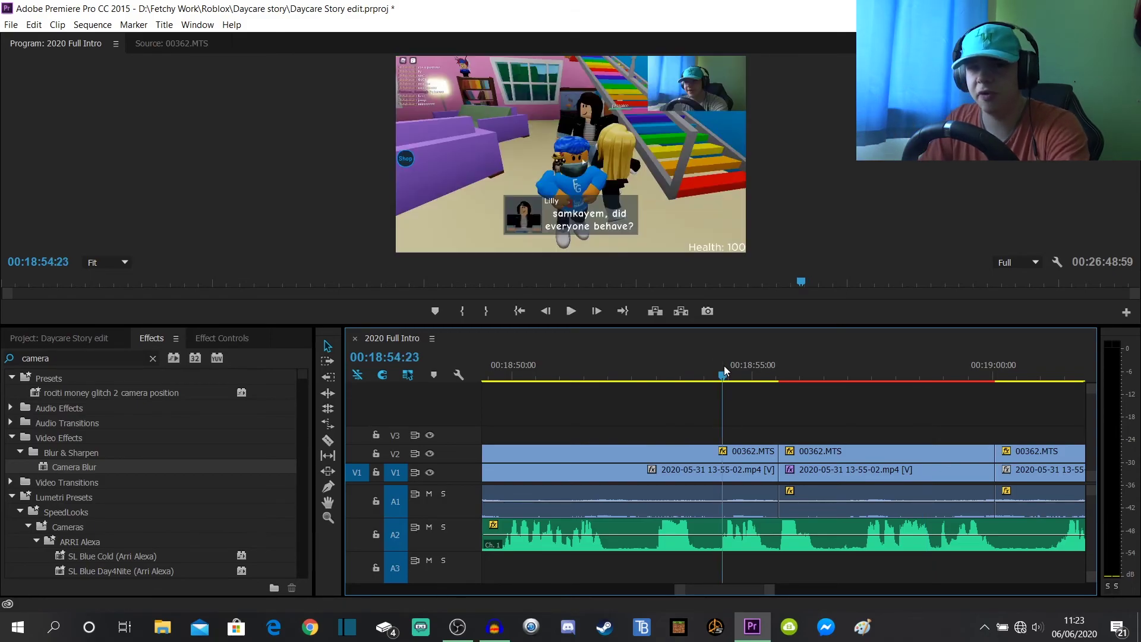
key("space")
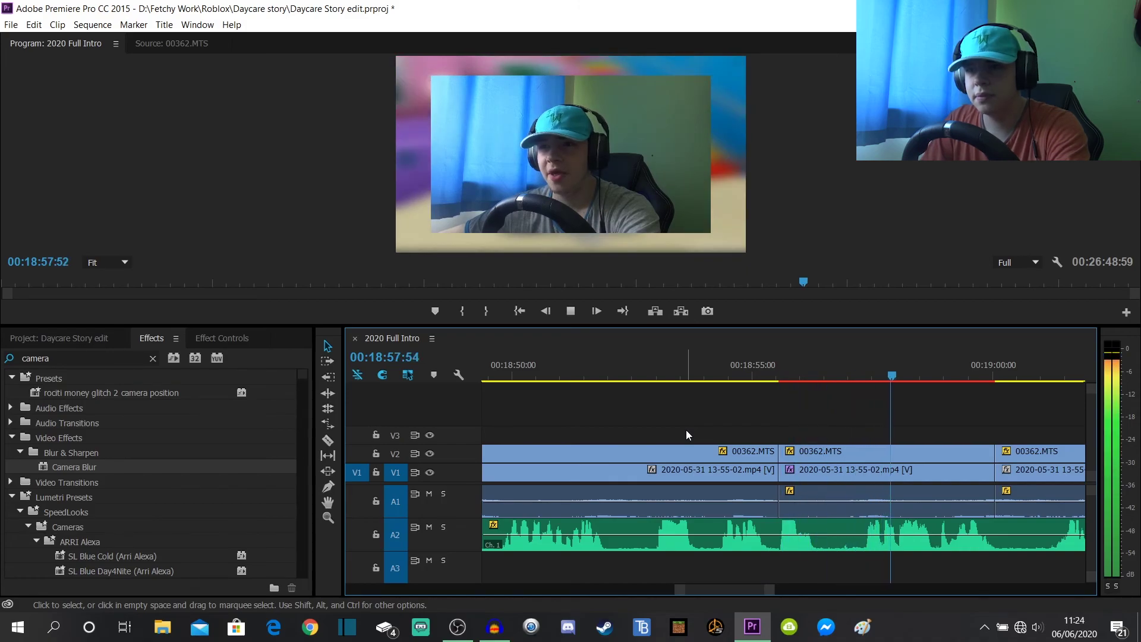
key("space")
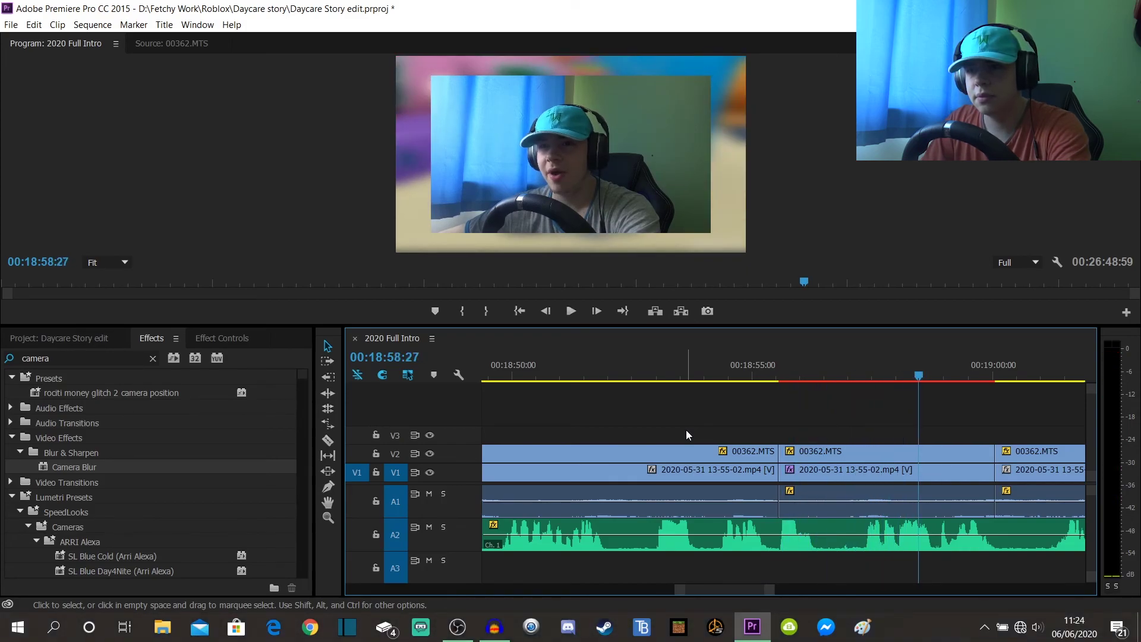
key("space")
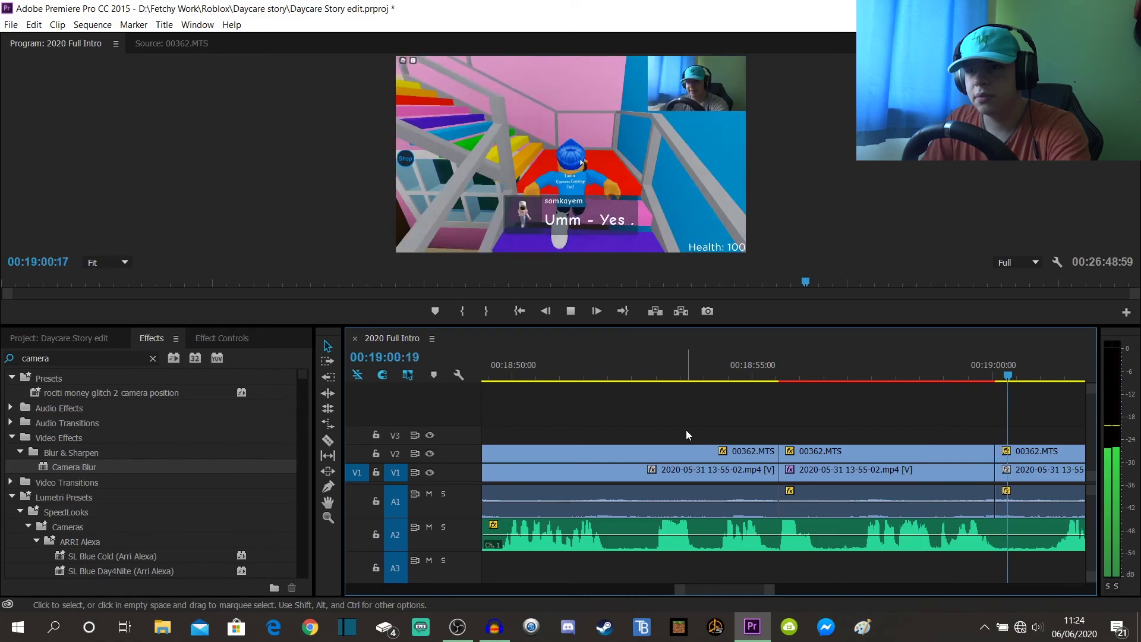
key("space")
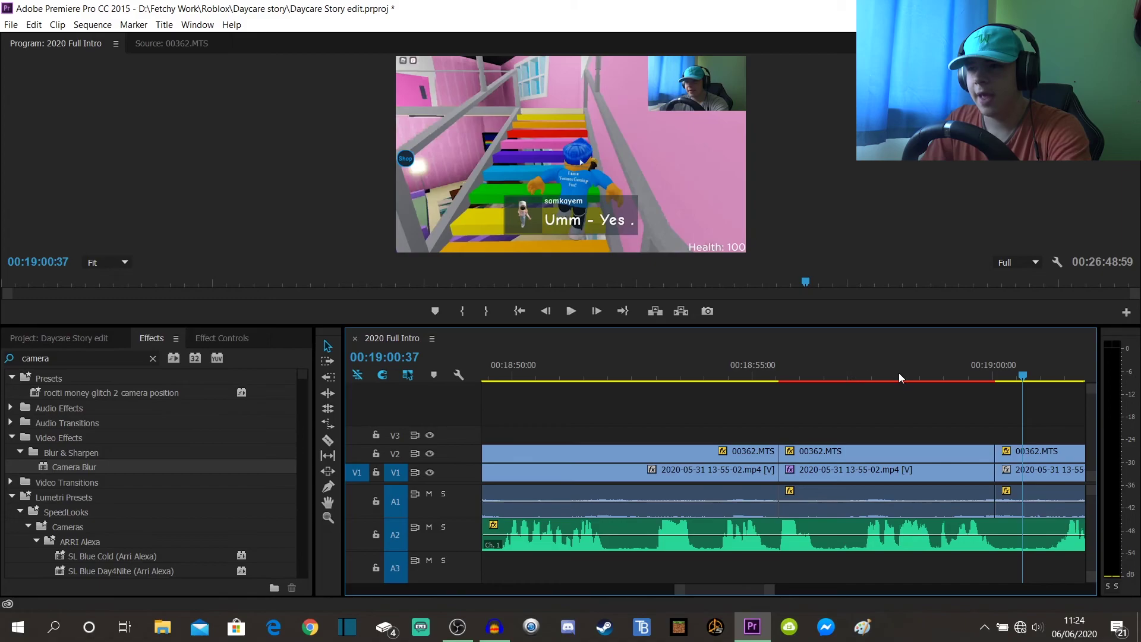
Place the playhead in the blurred facecam section and zoom out toward the sequence end.
left_click(682, 375)
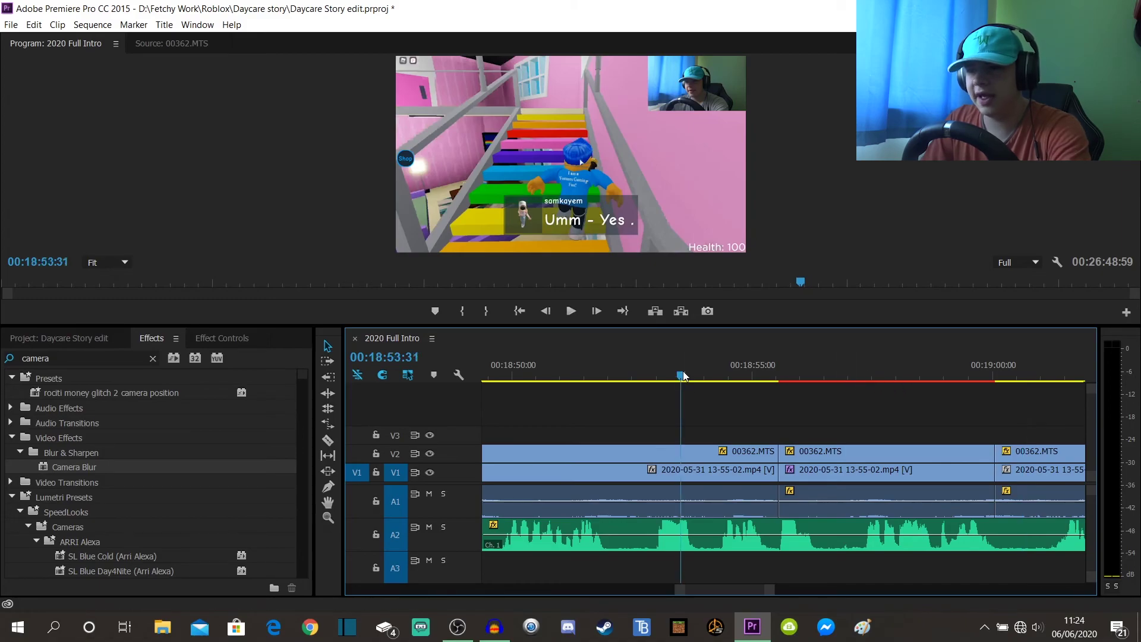
left_click(768, 375)
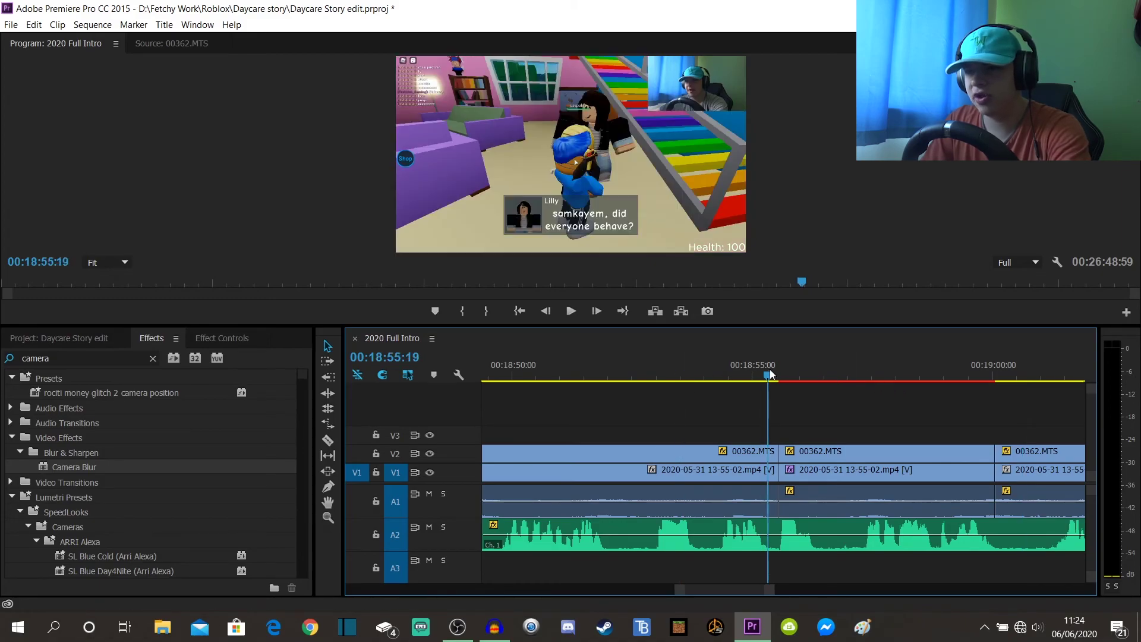
left_click(691, 374)
left_click(841, 374)
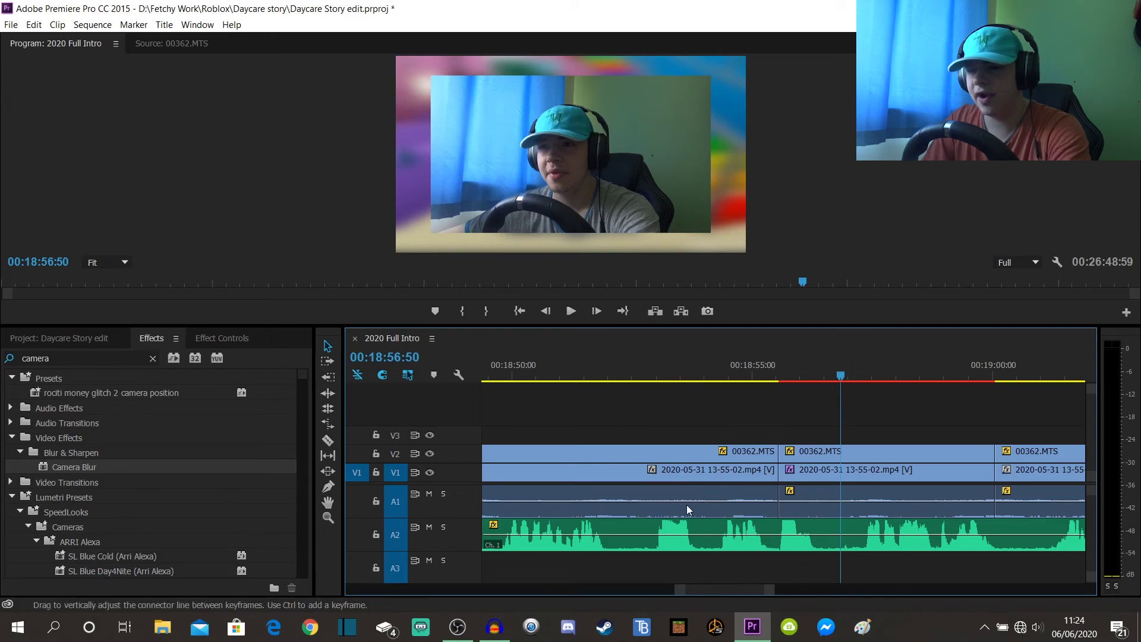
left_click_drag(767, 590, 897, 591)
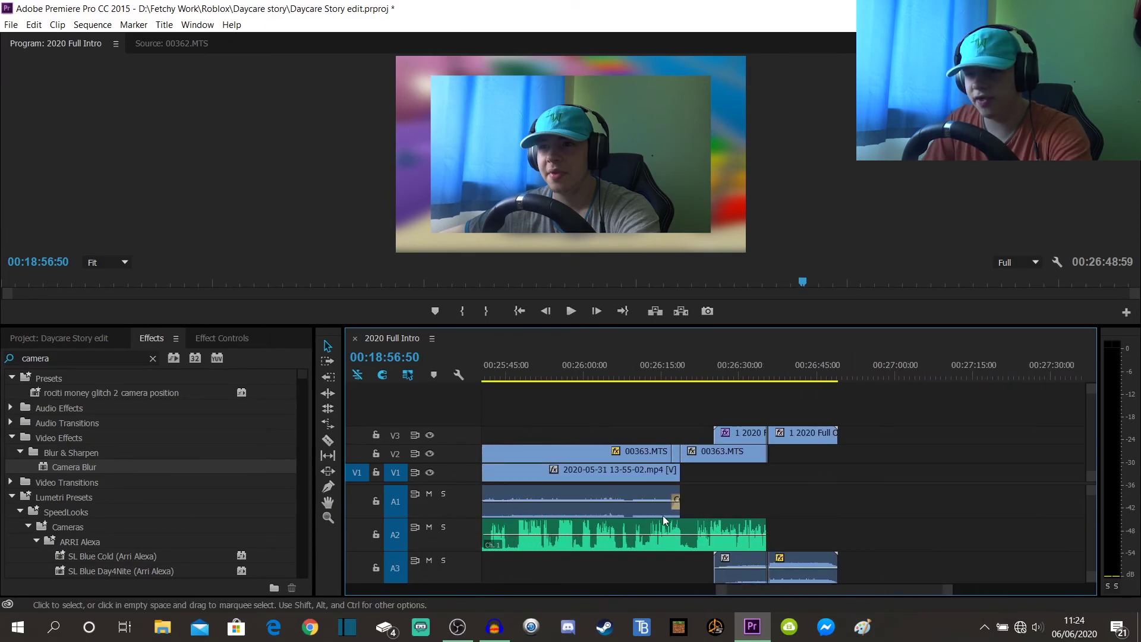